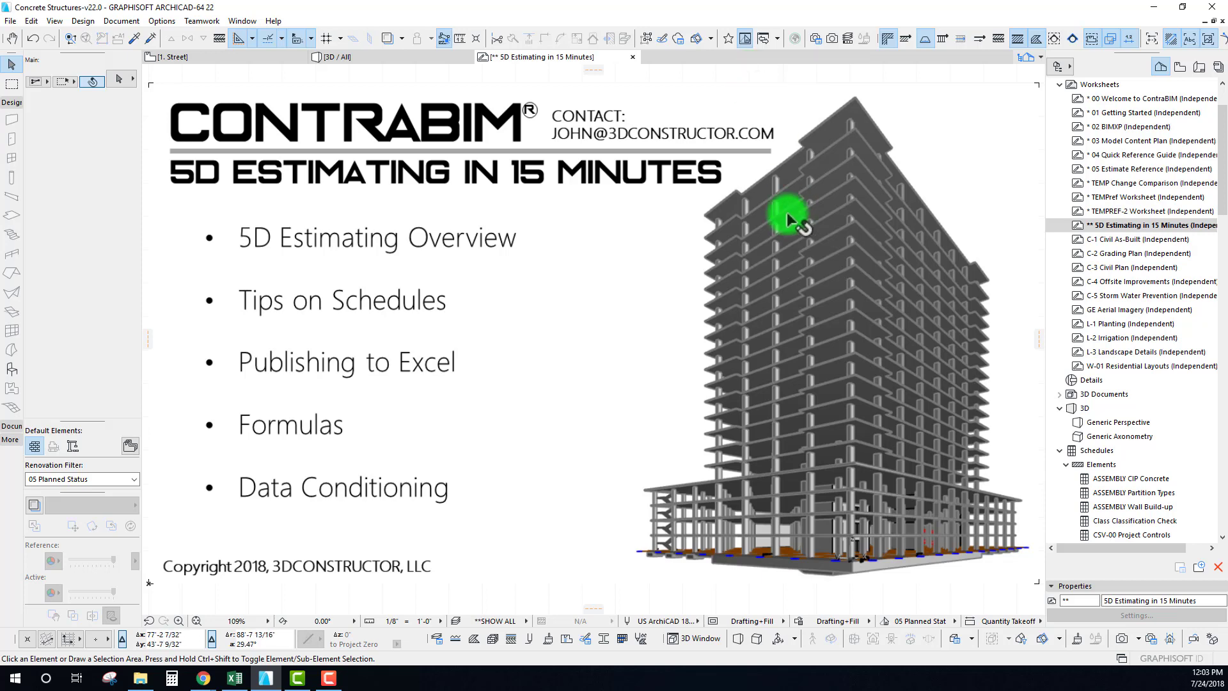
pyautogui.moveTo(647, 280)
pyautogui.mouseDown(button='middle')
pyautogui.moveTo(643, 261)
pyautogui.moveTo(642, 274)
pyautogui.mouseUp(button='middle')
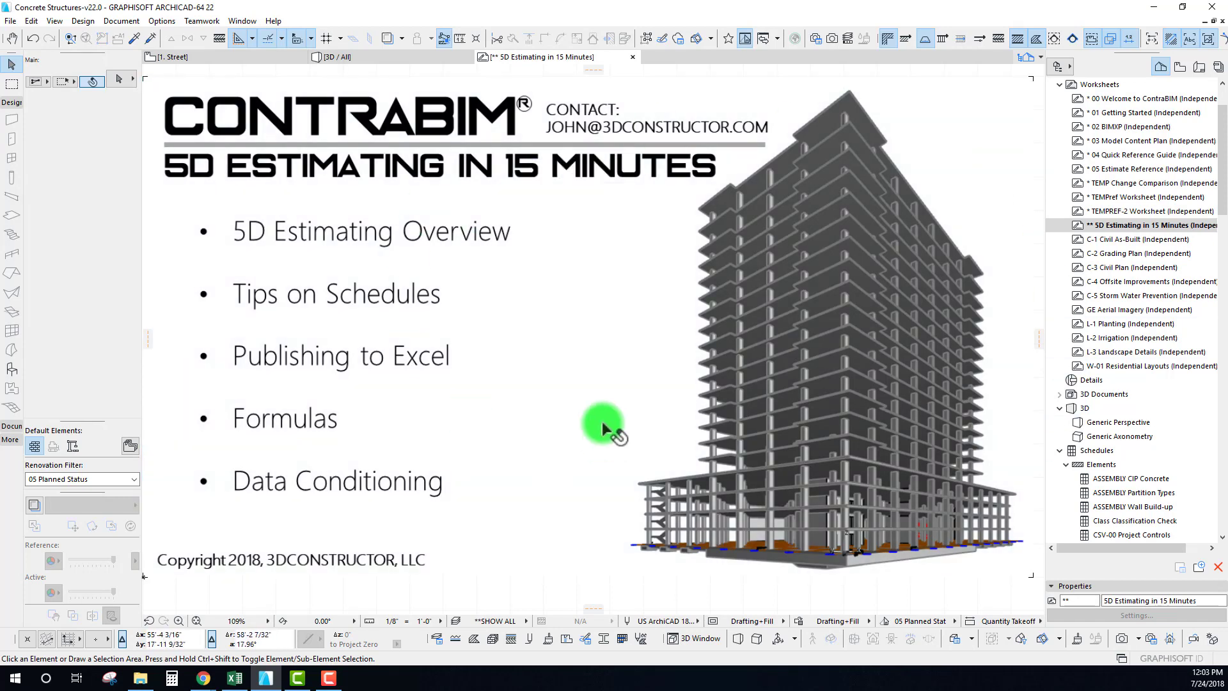
pyautogui.moveTo(592, 394)
pyautogui.mouseDown(button='middle')
pyautogui.moveTo(607, 365)
pyautogui.moveTo(597, 384)
pyautogui.mouseUp(button='middle')
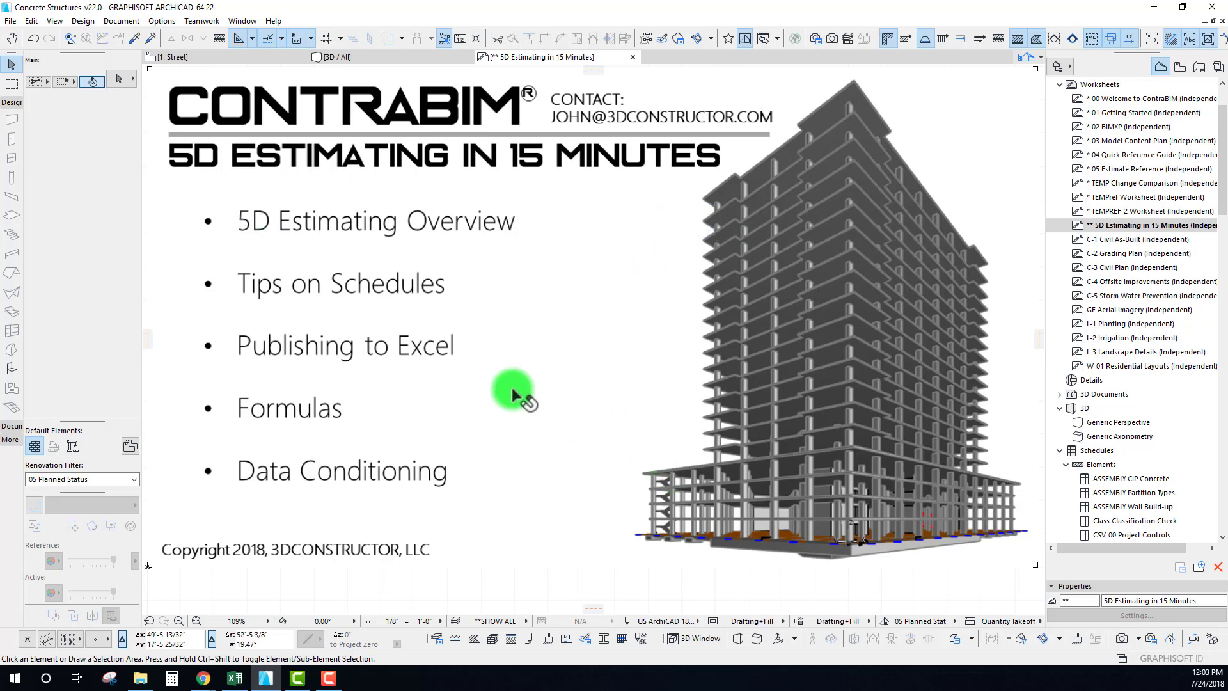
pyautogui.scroll(1, 353, 376)
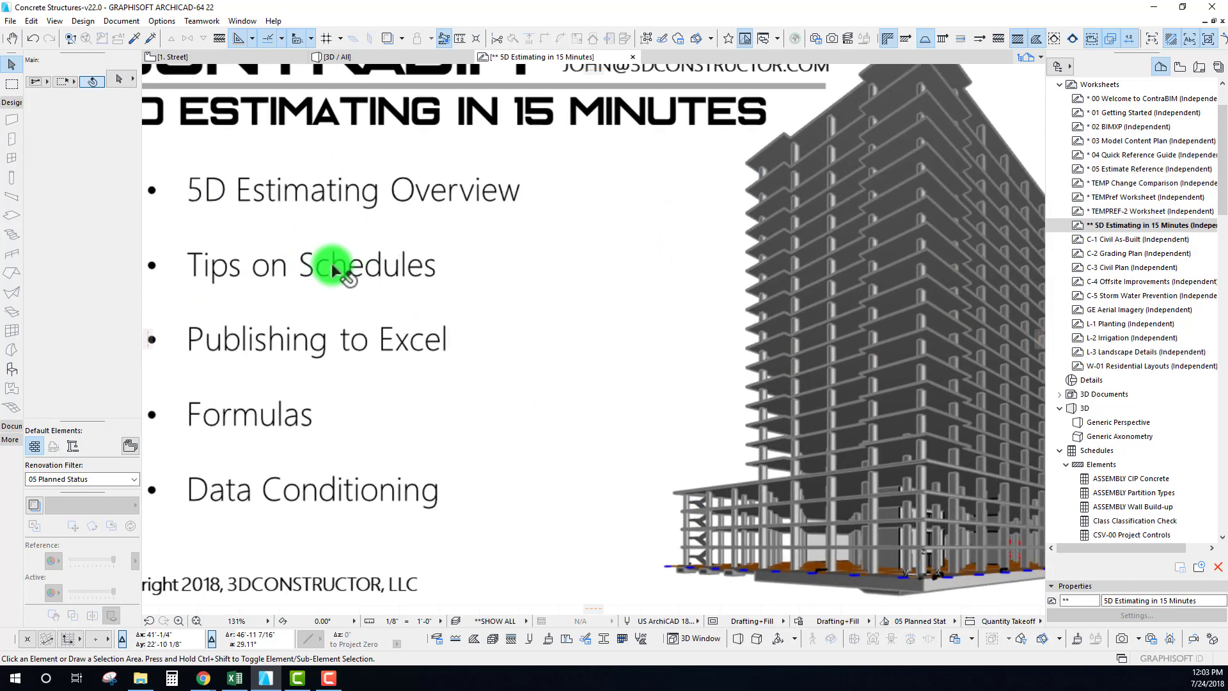
pyautogui.scroll(-1, 332, 307)
pyautogui.moveTo(341, 307); pyautogui.dragTo(367, 311, button='middle')
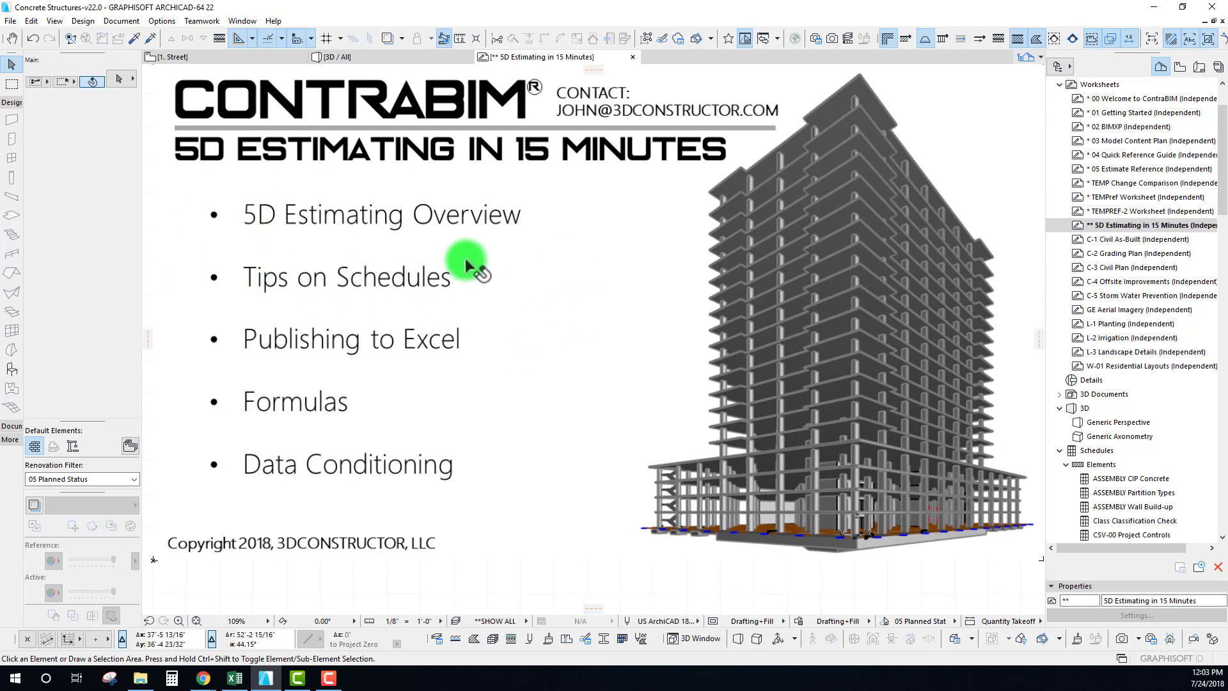
pyautogui.click(671, 471)
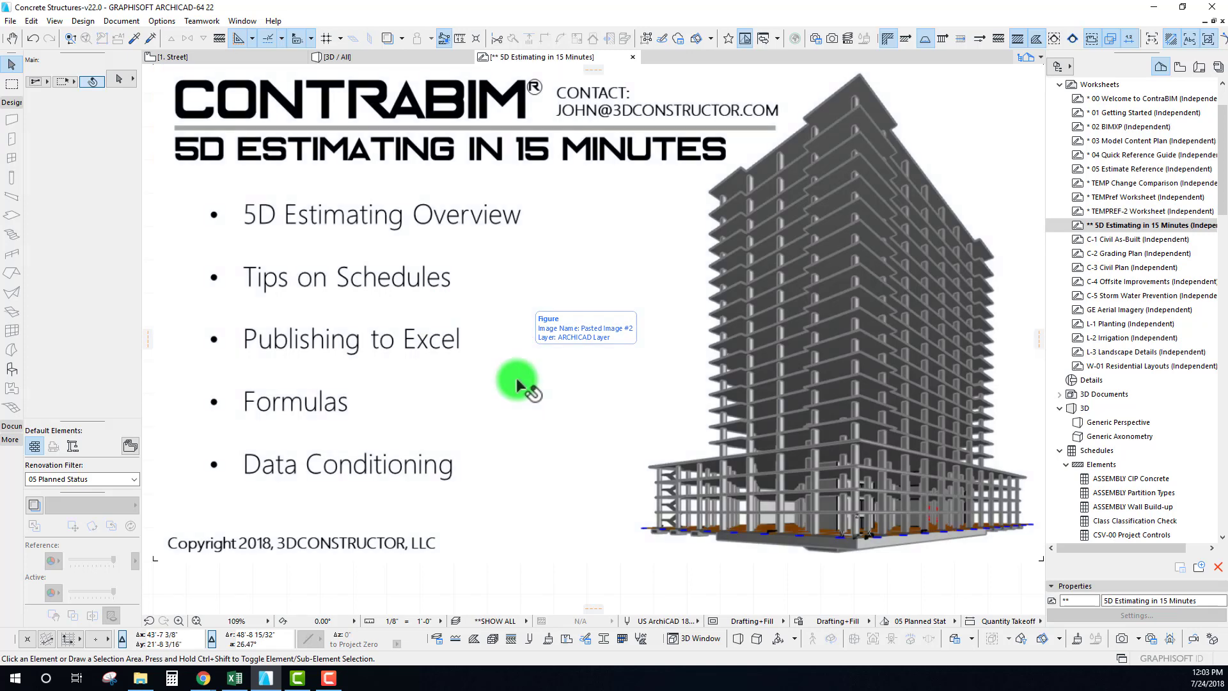
pyautogui.moveTo(517, 379); pyautogui.dragTo(514, 393, button='middle')
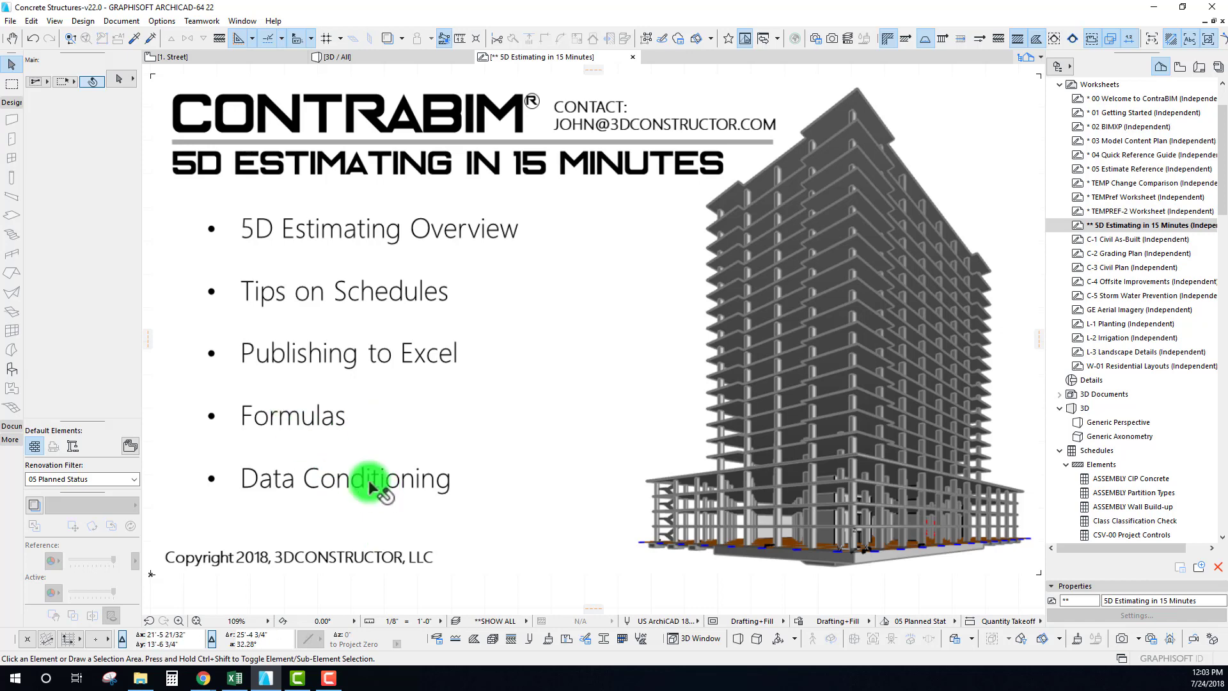
pyautogui.moveTo(641, 452)
pyautogui.mouseDown(button='middle')
pyautogui.moveTo(635, 438)
pyautogui.moveTo(635, 464)
pyautogui.mouseUp(button='middle')
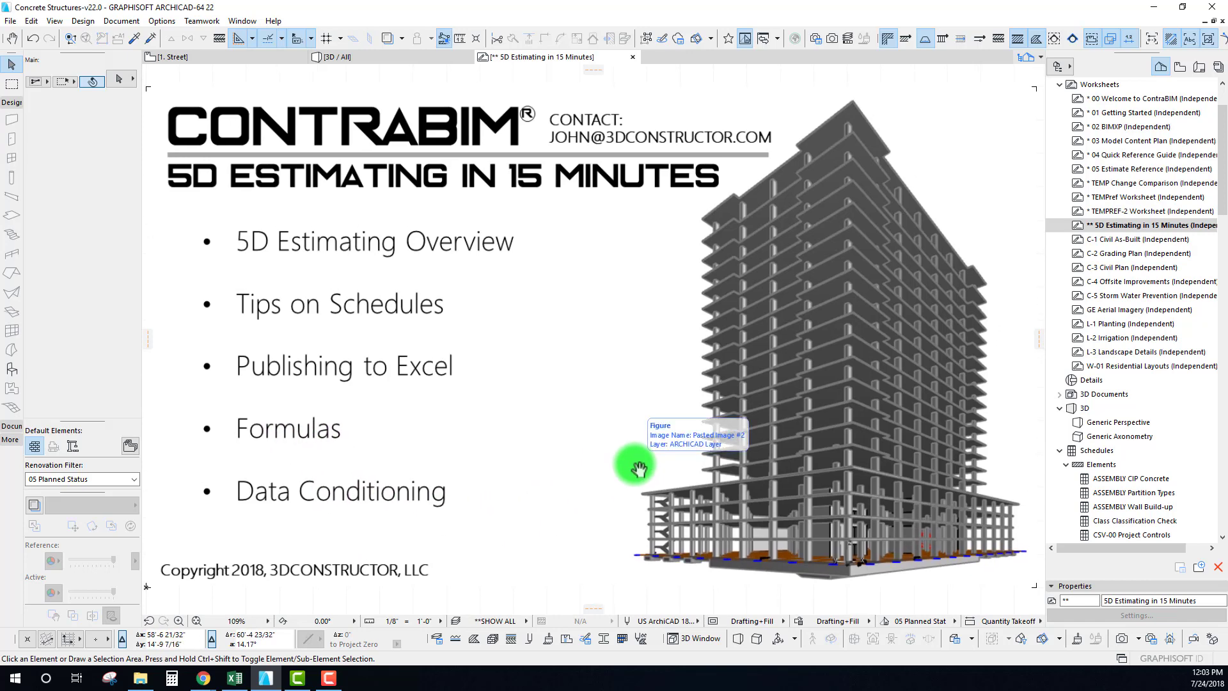
pyautogui.click(639, 469)
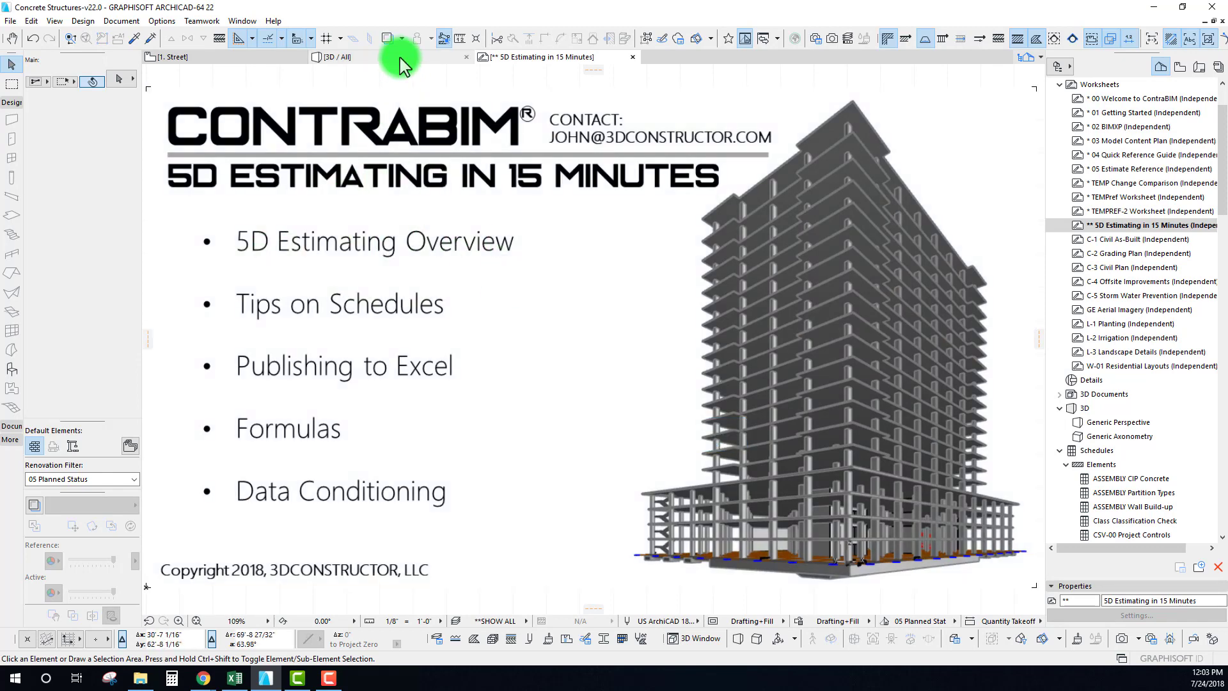
# Open the 3D view of the whole model and examine the concrete building's exterior, lower floors and foundations from underneath.
pyautogui.click(323, 56)
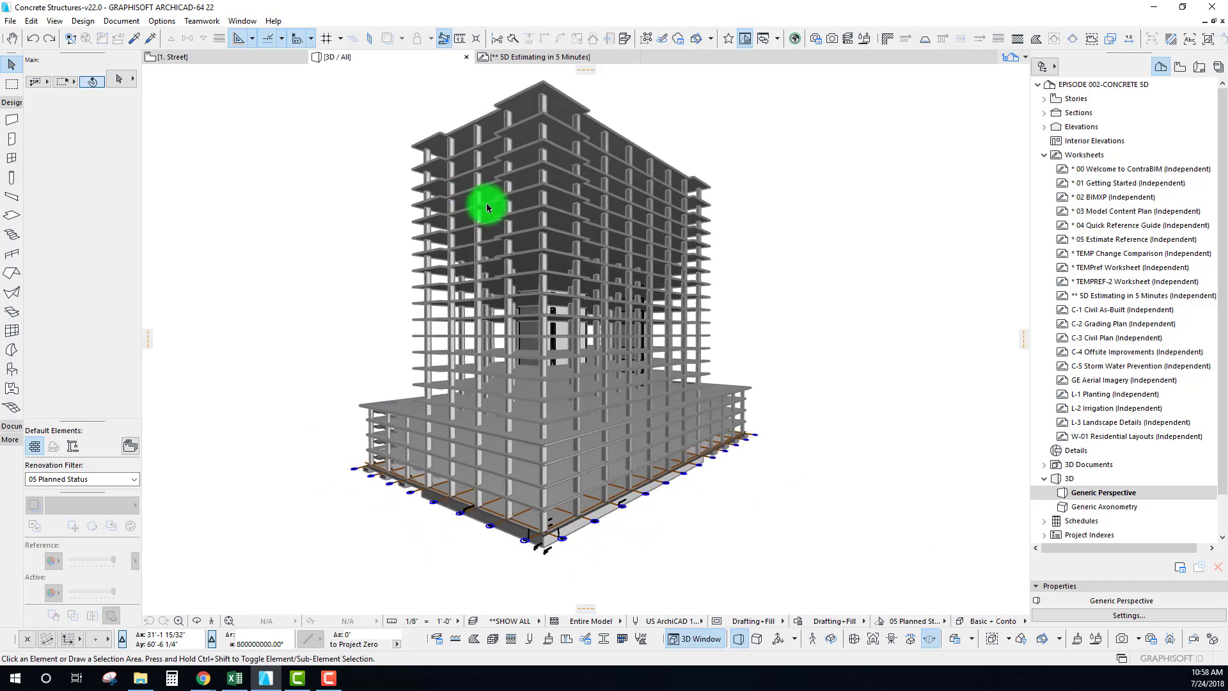
pyautogui.scroll(5, 438, 482)
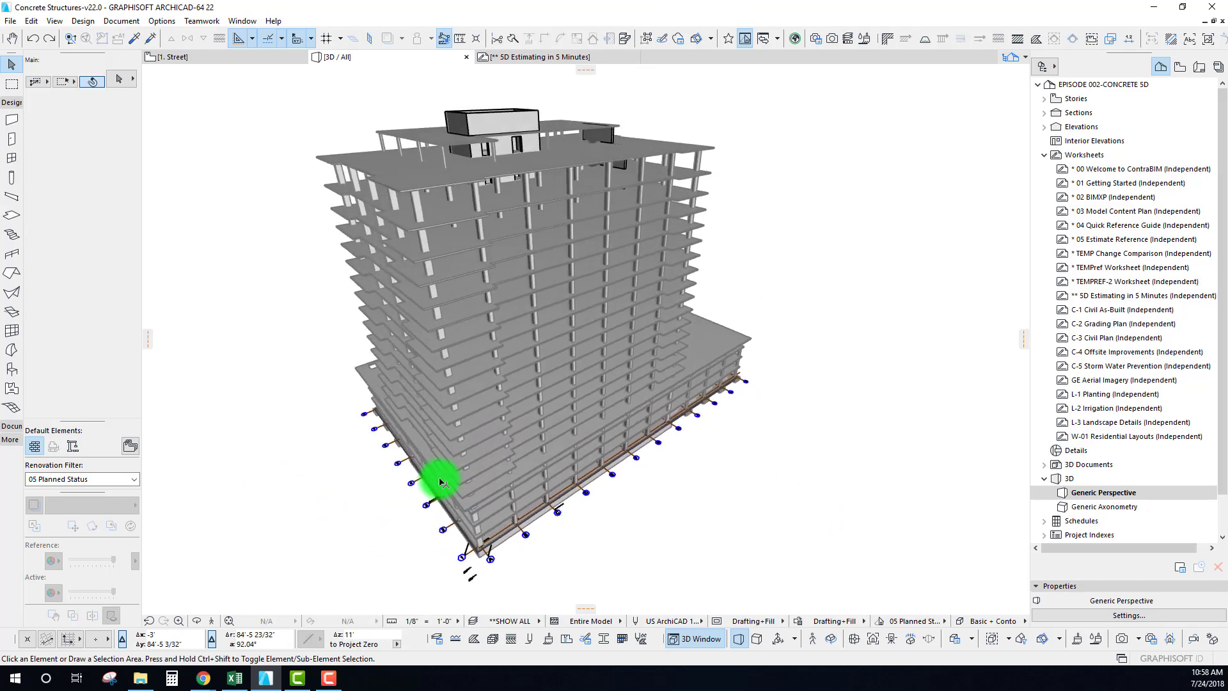
pyautogui.keyDown('shift'); pyautogui.moveTo(642, 397); pyautogui.dragTo(531, 355, button='middle'); pyautogui.keyUp('shift')
pyautogui.scroll(3, 531, 355)
pyautogui.scroll(10, 531, 357)
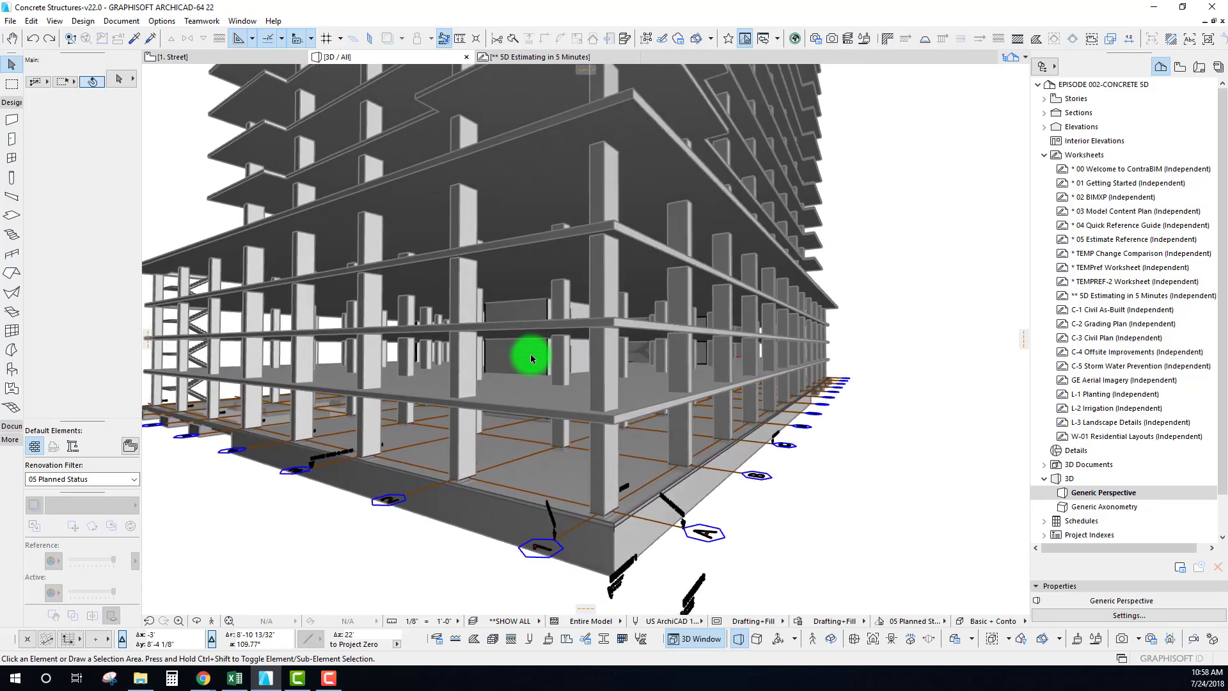
pyautogui.scroll(-8, 531, 358)
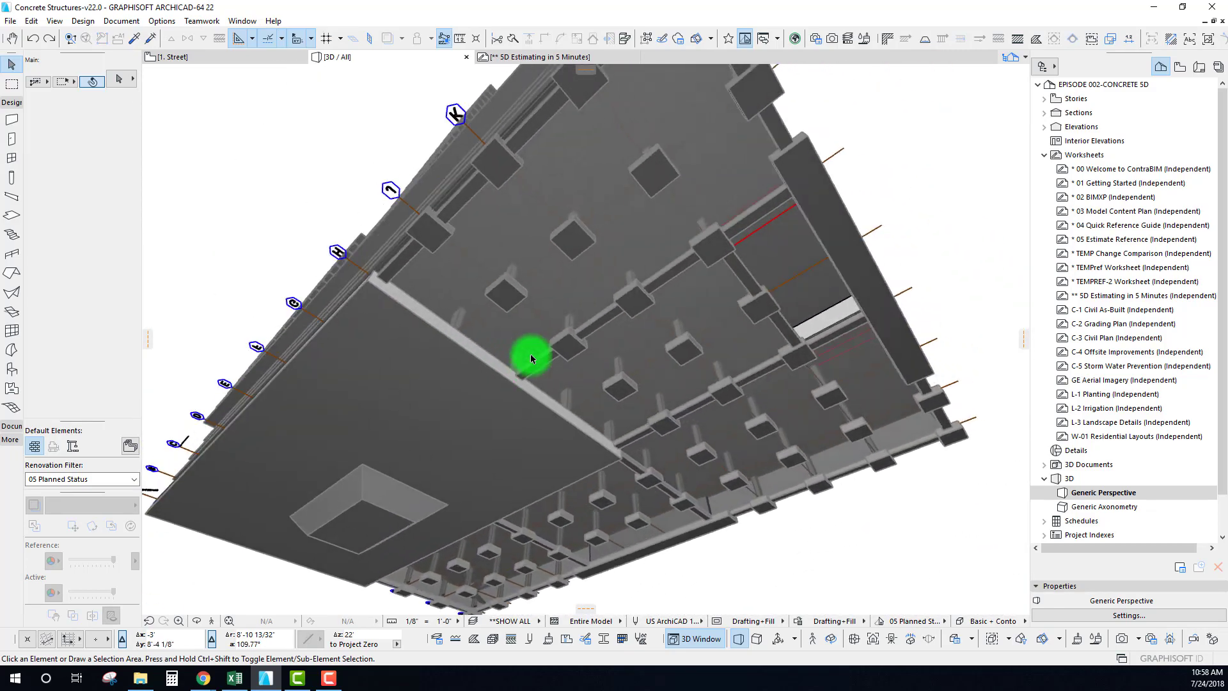
pyautogui.scroll(-3, 531, 358)
pyautogui.keyDown('shift'); pyautogui.moveTo(524, 348); pyautogui.dragTo(401, 360, button='middle'); pyautogui.keyUp('shift')
pyautogui.scroll(3, 555, 399)
pyautogui.scroll(5, 537, 351)
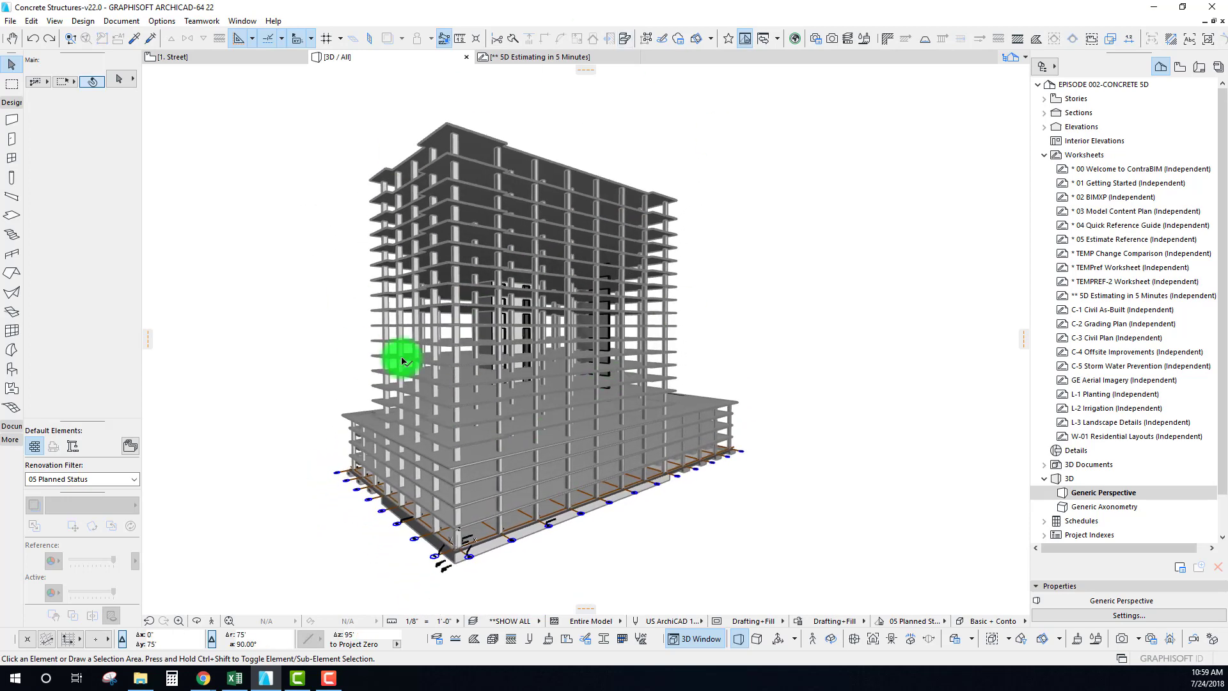
pyautogui.keyDown('shift'); pyautogui.moveTo(523, 367); pyautogui.dragTo(562, 230, button='middle'); pyautogui.keyUp('shift')
# Open the EST 03.3 CIP Concrete schedule from the view map's 05 | Reports, Trade Quantities folder.
pyautogui.click(1044, 155)
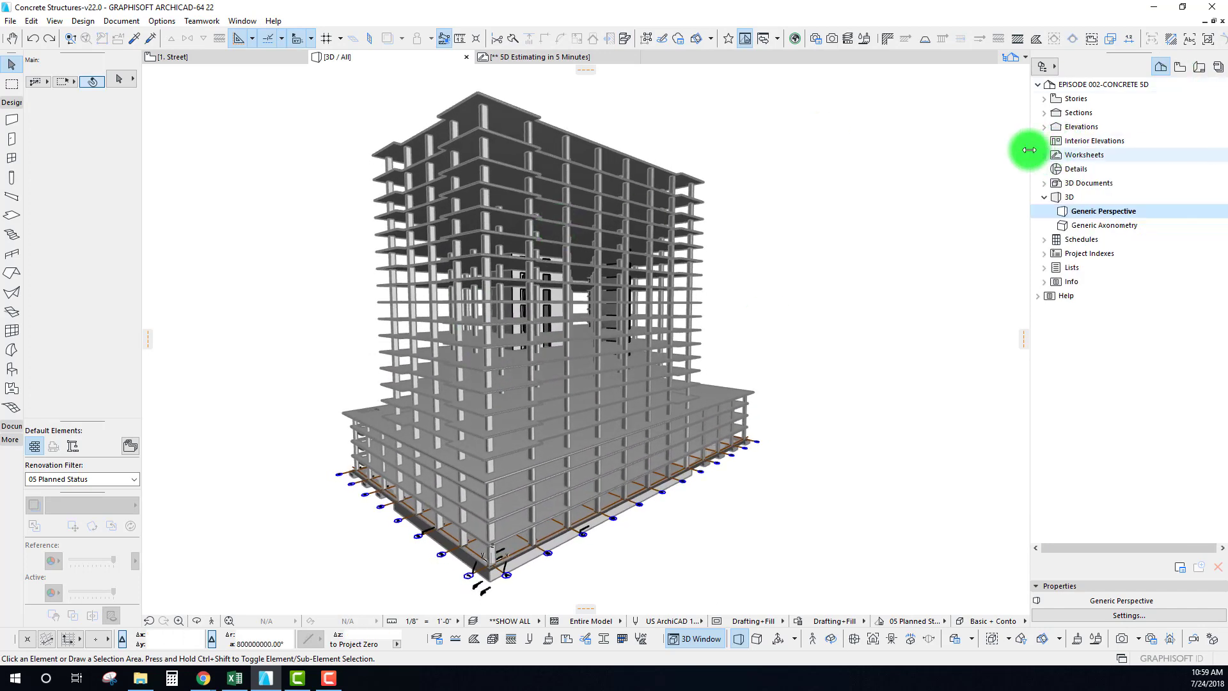
pyautogui.click(1044, 198)
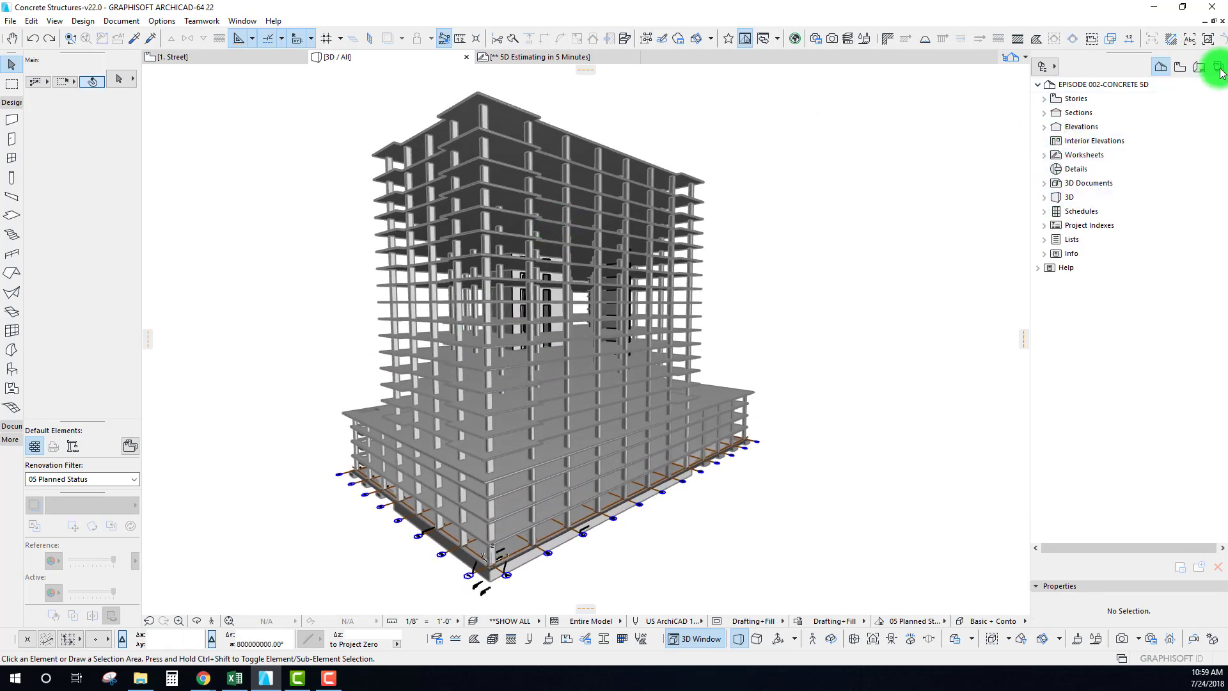
pyautogui.click(1180, 66)
pyautogui.click(1044, 155)
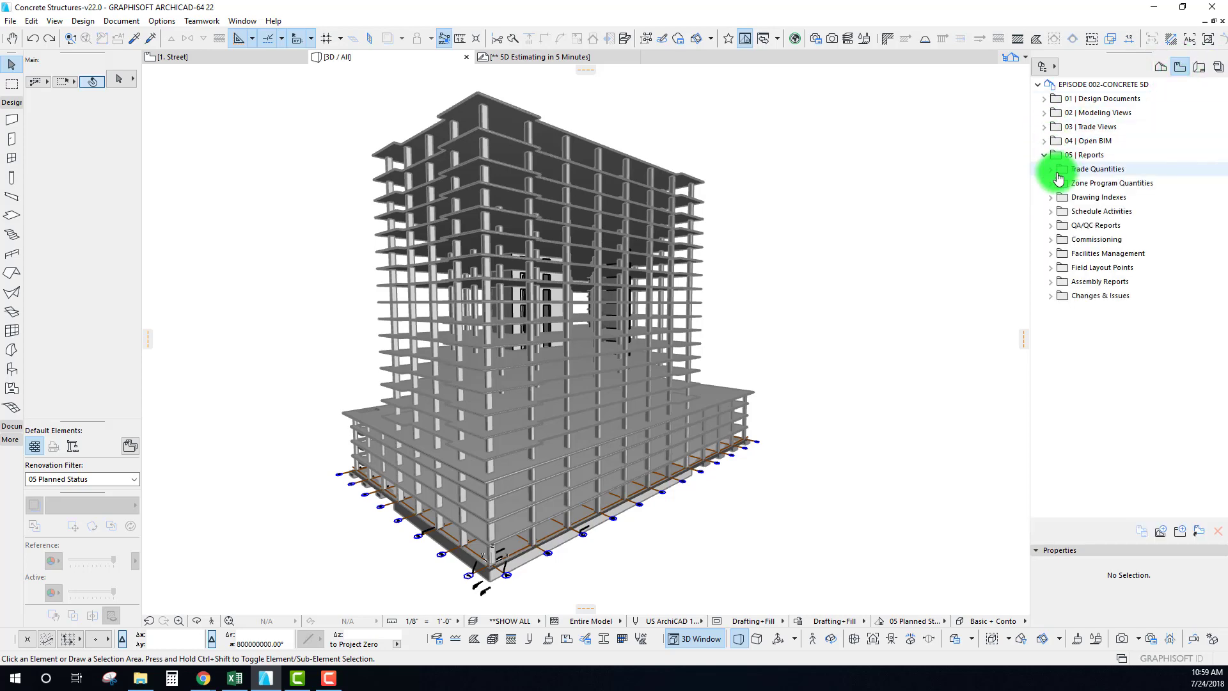
pyautogui.click(1051, 170)
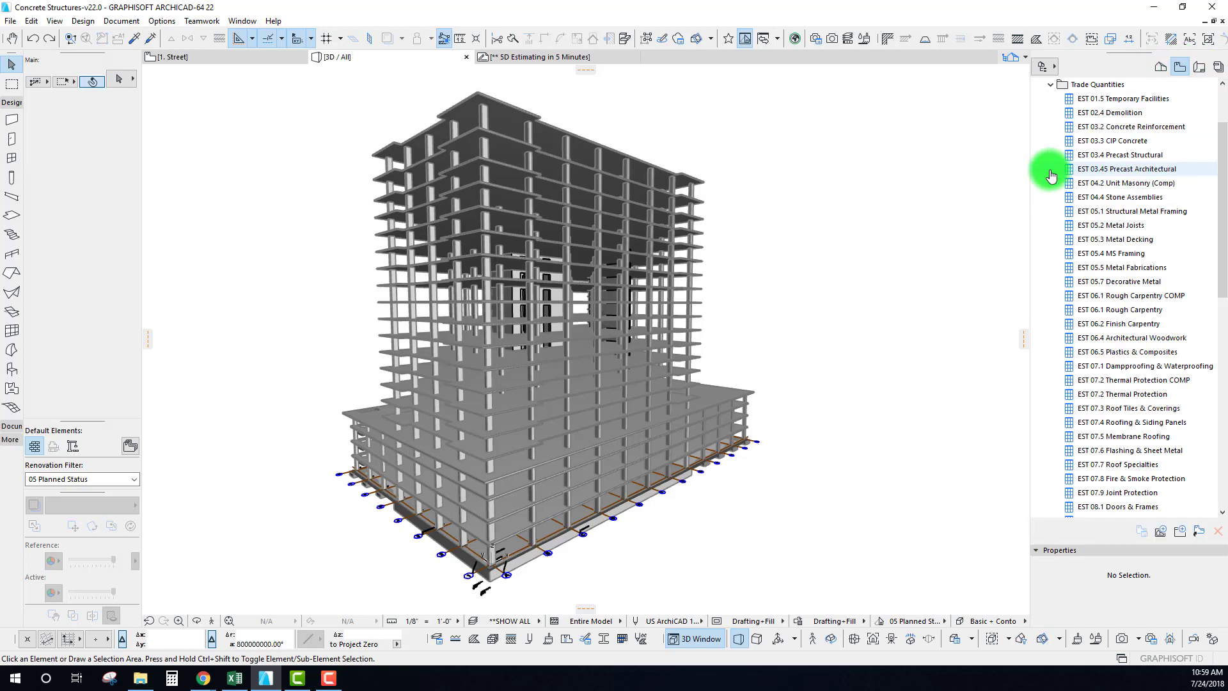
pyautogui.click(1098, 146)
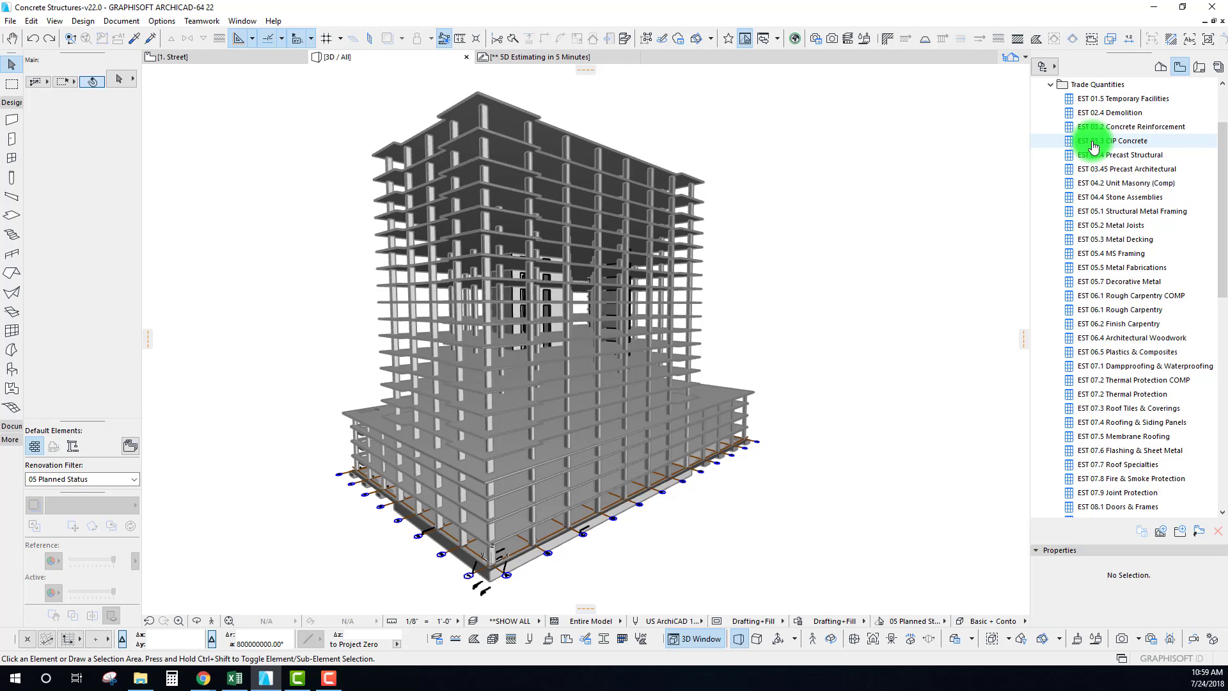
pyautogui.click(1094, 146)
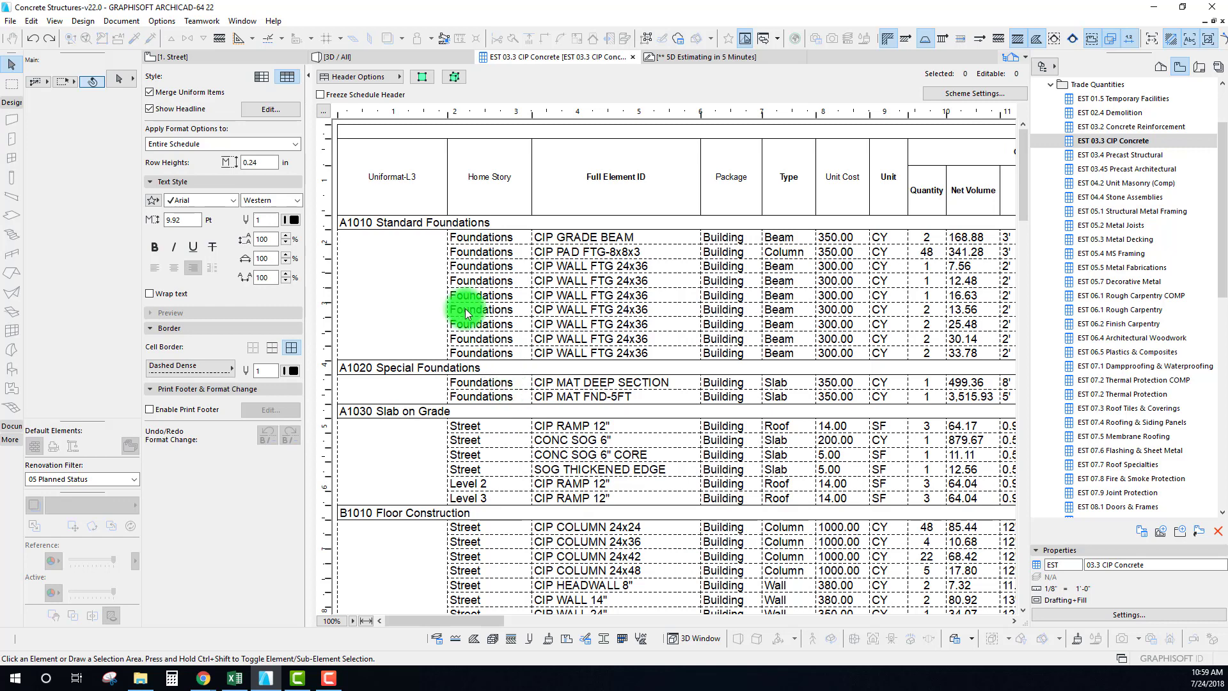
# Review the CIP concrete schedule's element rows and select the A1010 Standard Foundations headline.
pyautogui.scroll(-3, 464, 382)
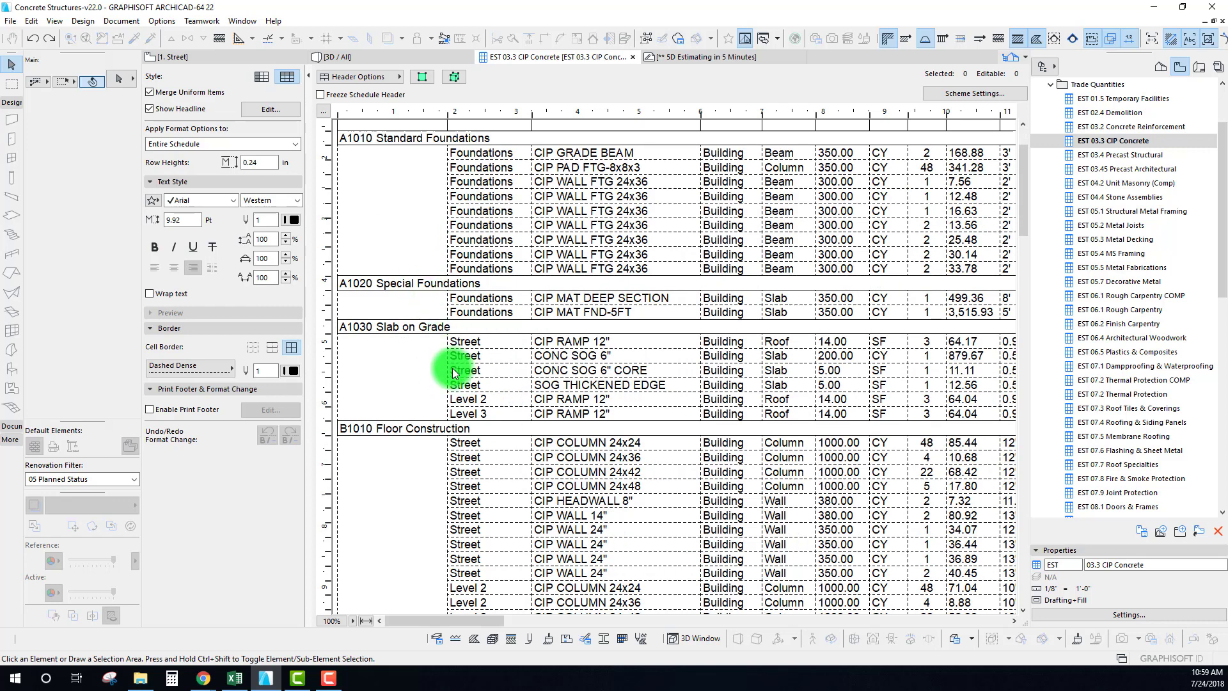
pyautogui.scroll(-3, 454, 377)
pyautogui.scroll(7, 441, 384)
pyautogui.click(384, 182)
pyautogui.click(387, 222)
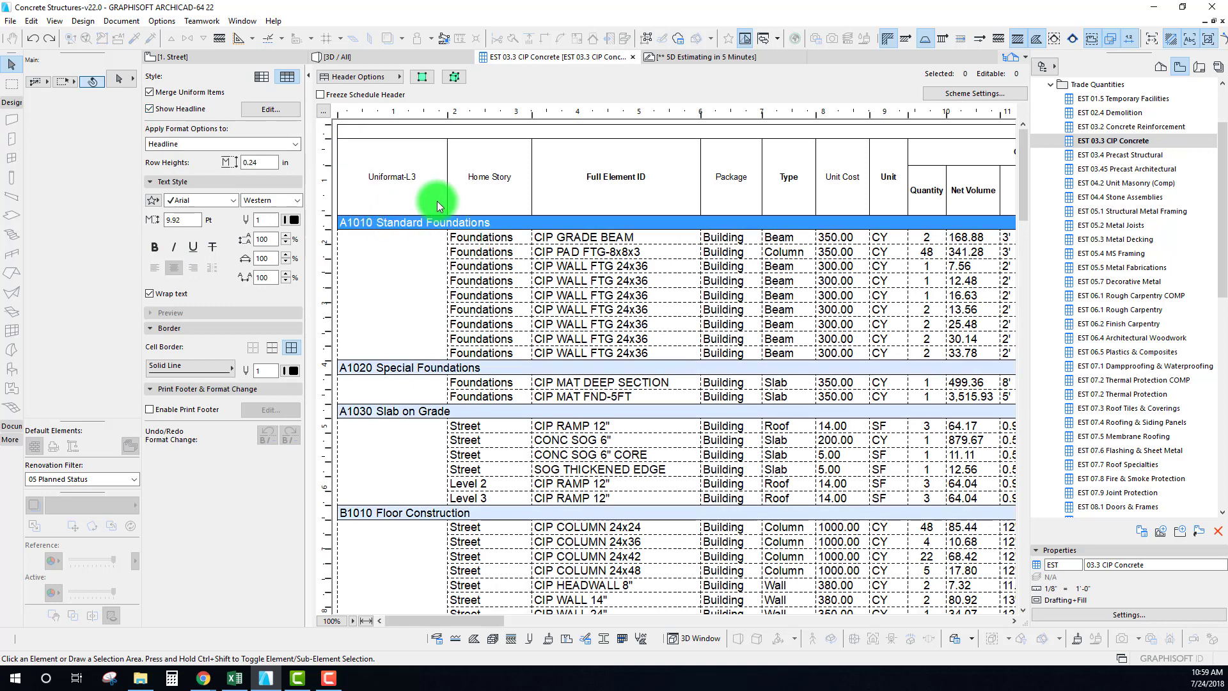
# Open the schedule's scheme settings, enlarge the dialog, and look through the available values of the Element Type criterion.
pyautogui.click(974, 93)
pyautogui.moveTo(871, 83); pyautogui.dragTo(649, 85)
pyautogui.moveTo(851, 193); pyautogui.dragTo(989, 196)
pyautogui.click(738, 136)
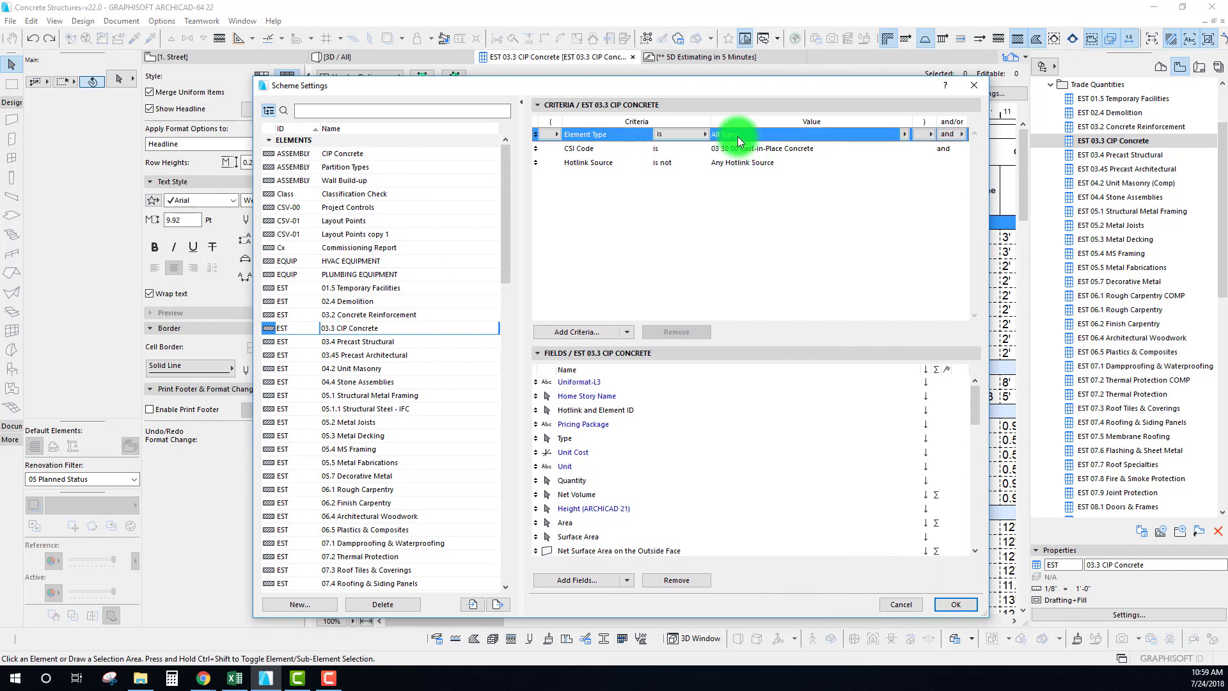
pyautogui.moveTo(780, 87); pyautogui.dragTo(757, 177)
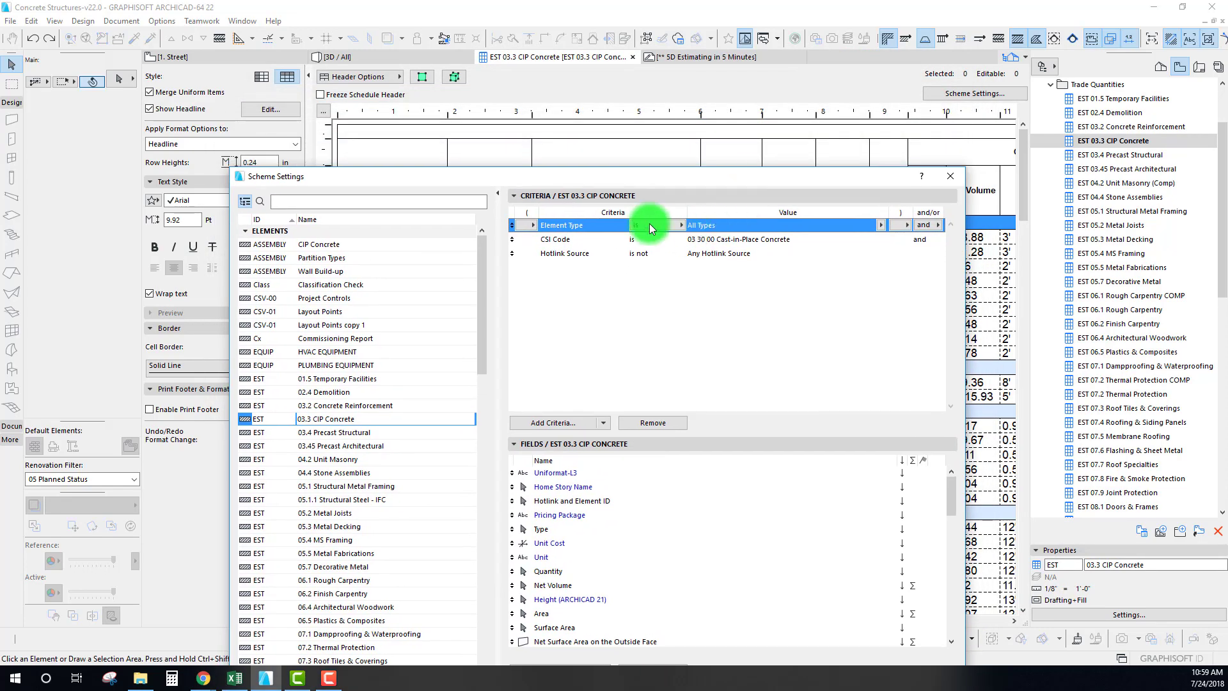
pyautogui.click(880, 225)
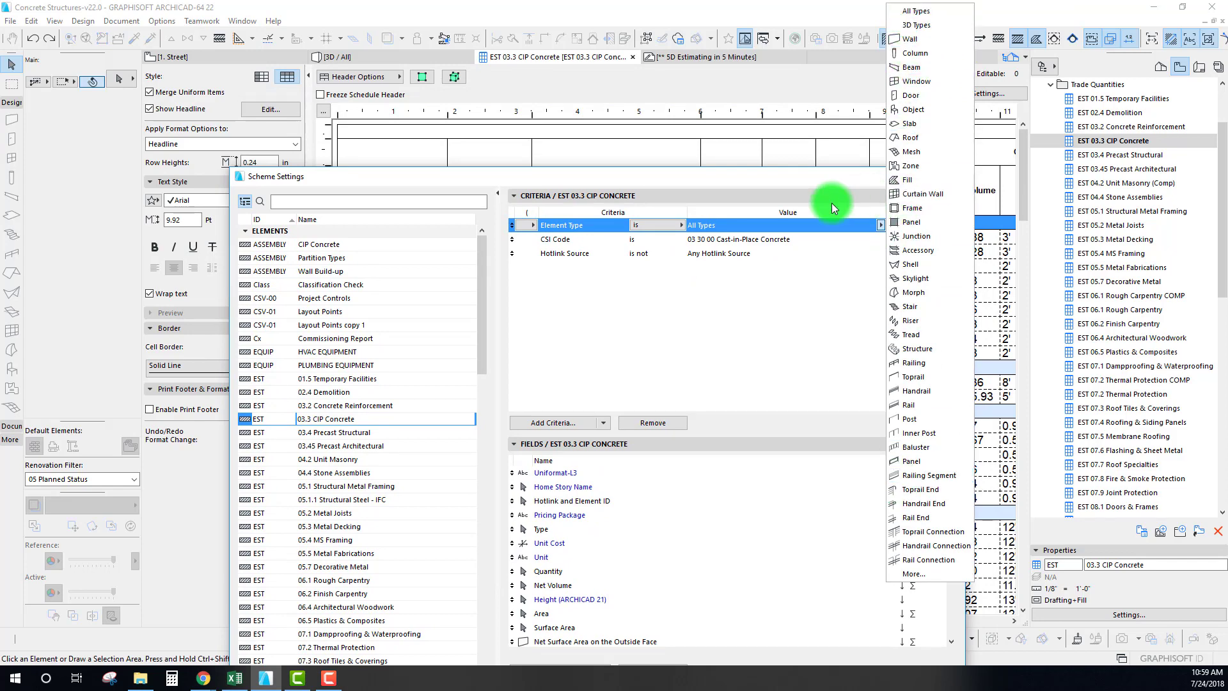
pyautogui.click(825, 184)
# Look through the available classification values of the CSI Code criterion.
pyautogui.click(573, 241)
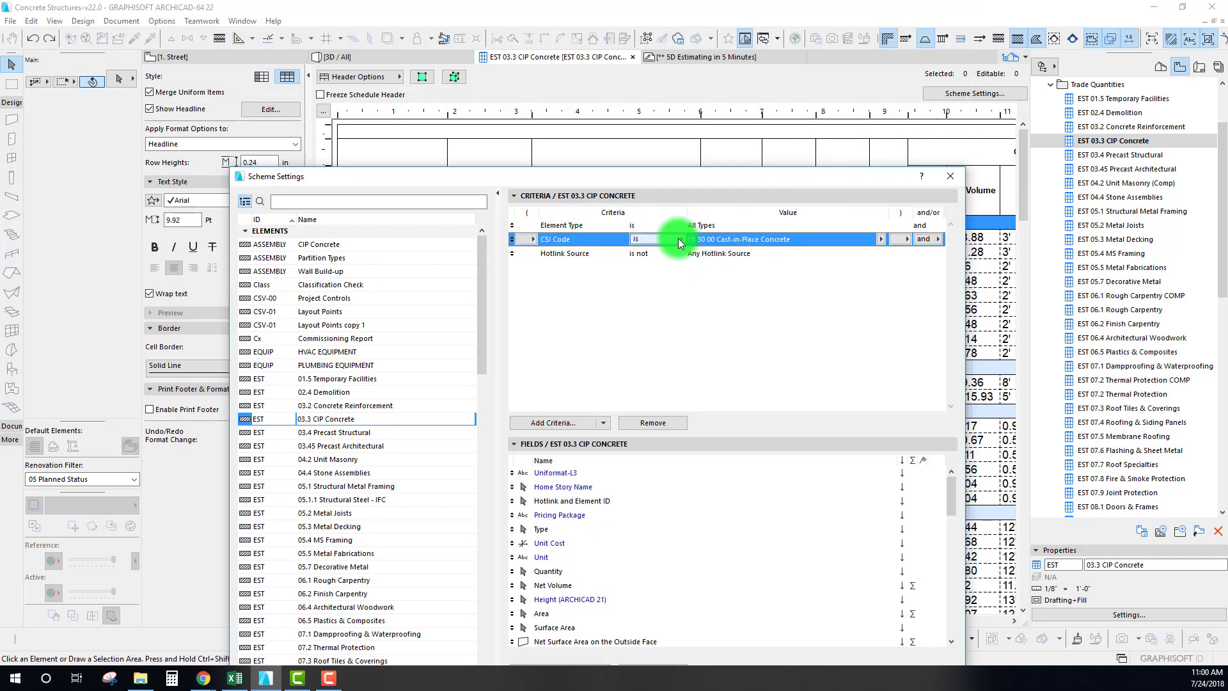
pyautogui.click(881, 240)
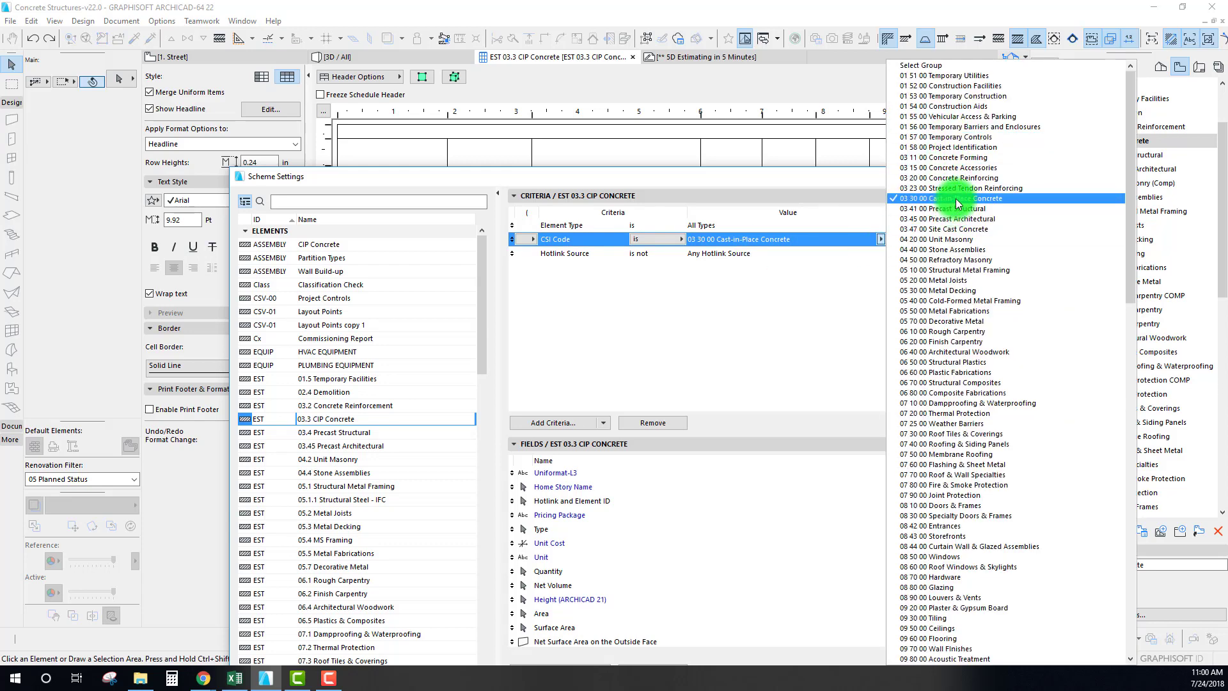
pyautogui.click(845, 185)
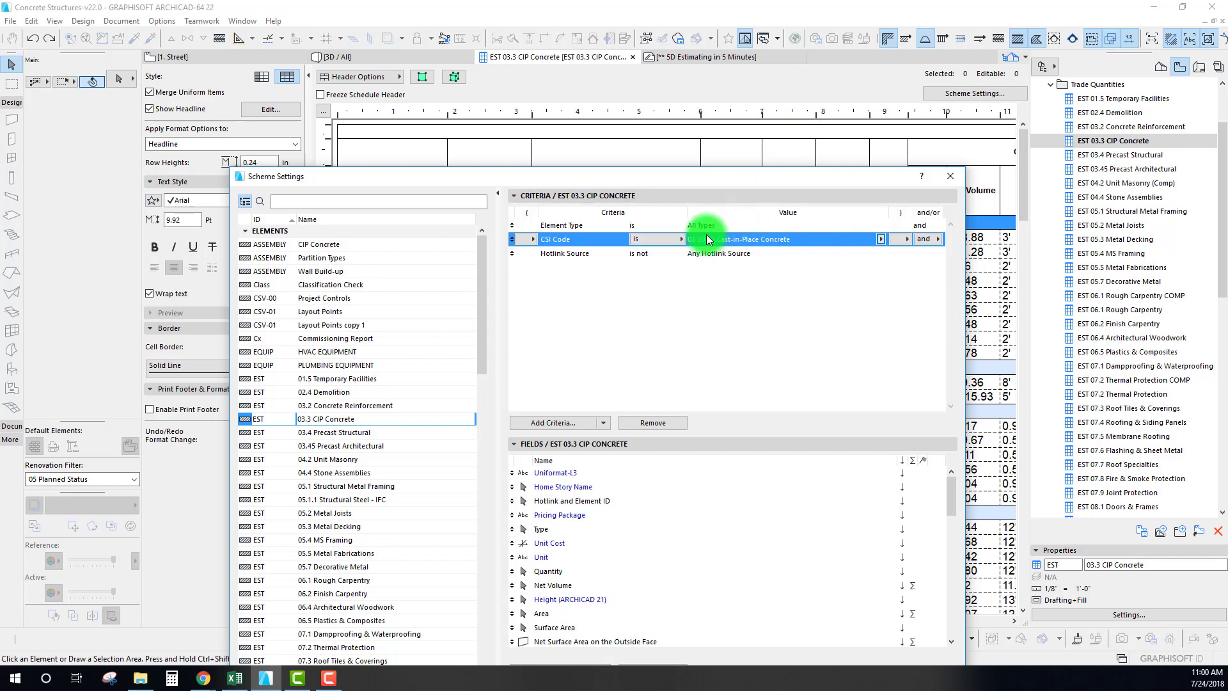
# Examine the Hotlink Source criterion and its condition options, with the schedule rows in sight behind the dialog.
pyautogui.moveTo(613, 177); pyautogui.dragTo(578, 169)
pyautogui.click(539, 242)
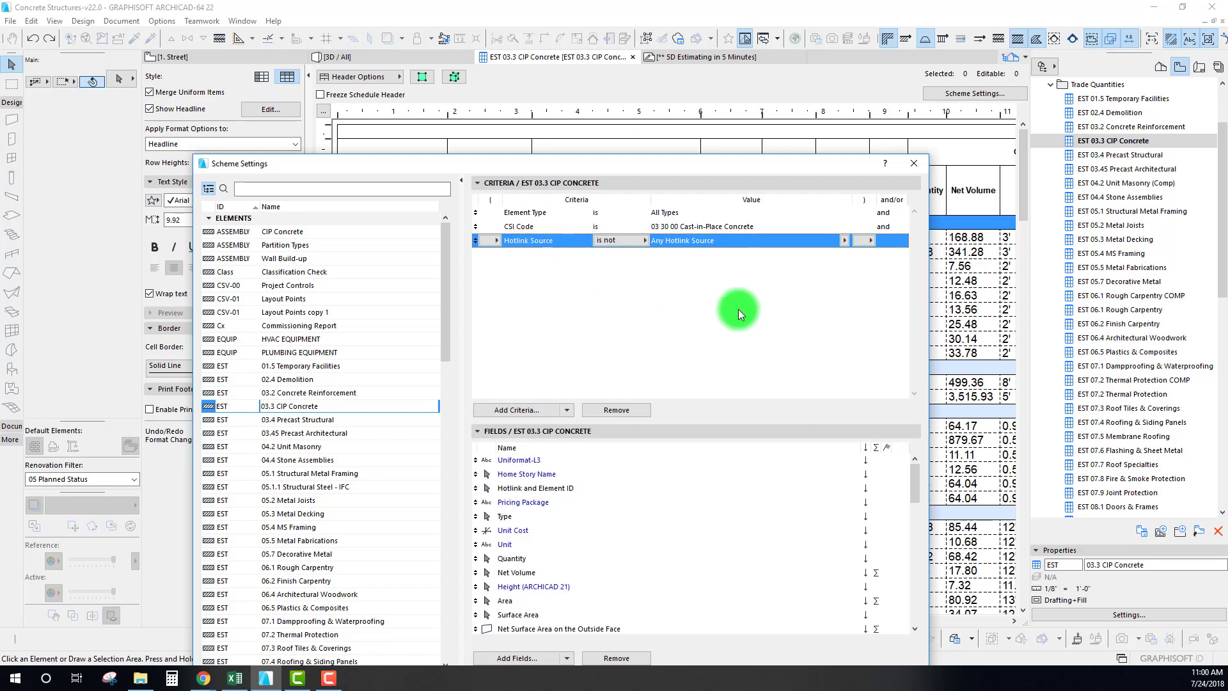
pyautogui.click(738, 309)
pyautogui.click(519, 243)
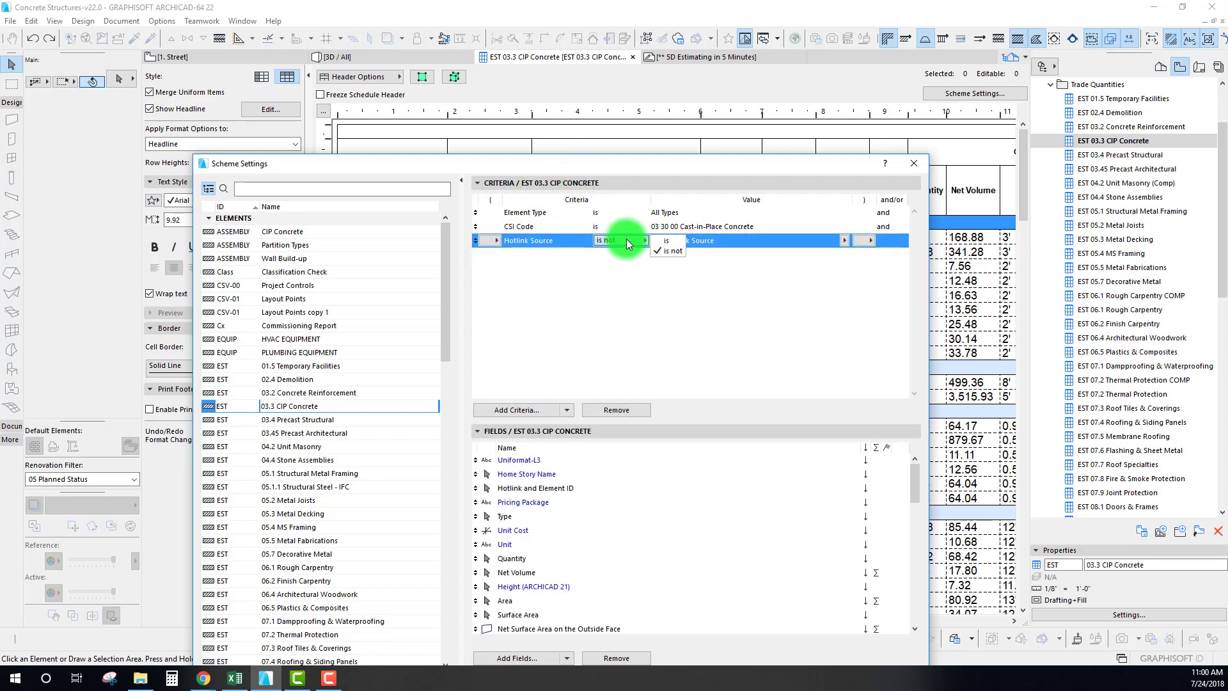
pyautogui.click(702, 271)
pyautogui.moveTo(716, 206); pyautogui.dragTo(739, 281)
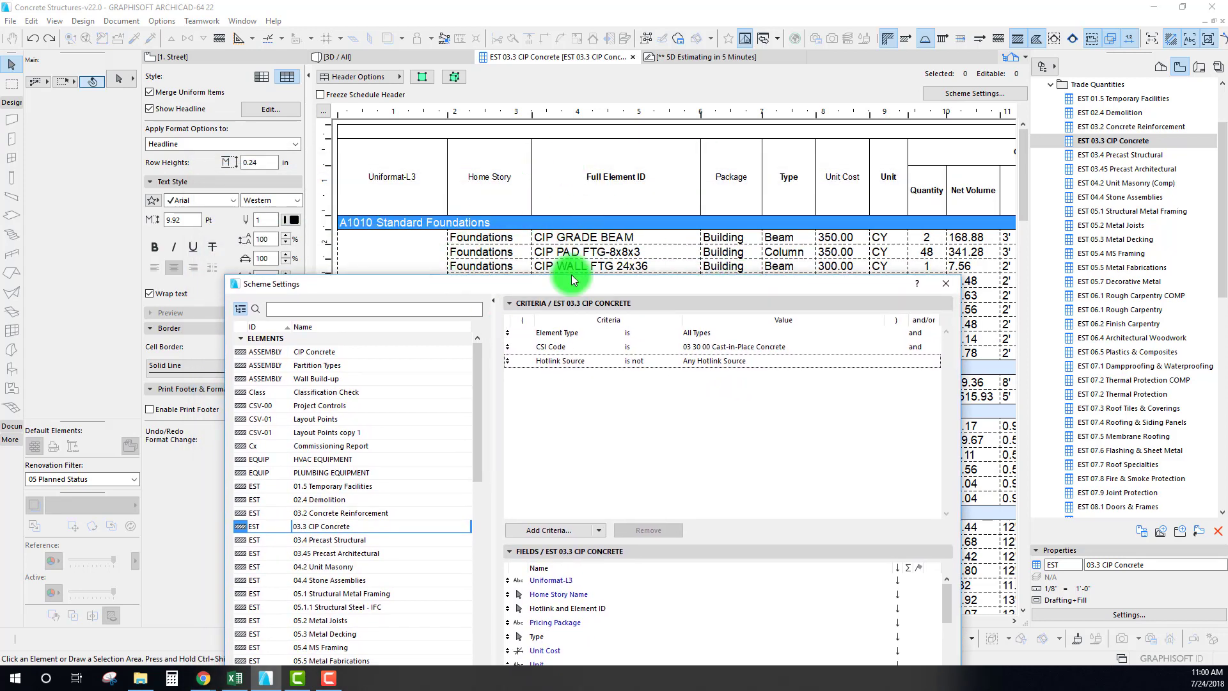
pyautogui.moveTo(619, 285); pyautogui.dragTo(526, 330)
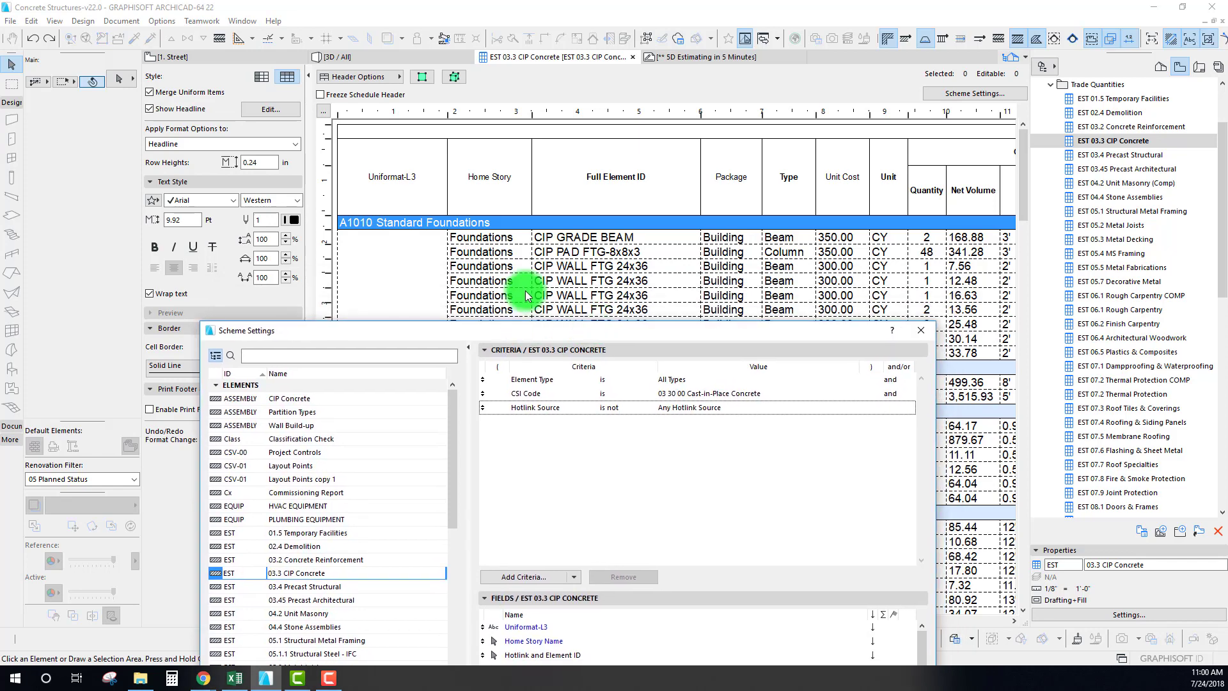
pyautogui.moveTo(617, 337); pyautogui.dragTo(611, 293)
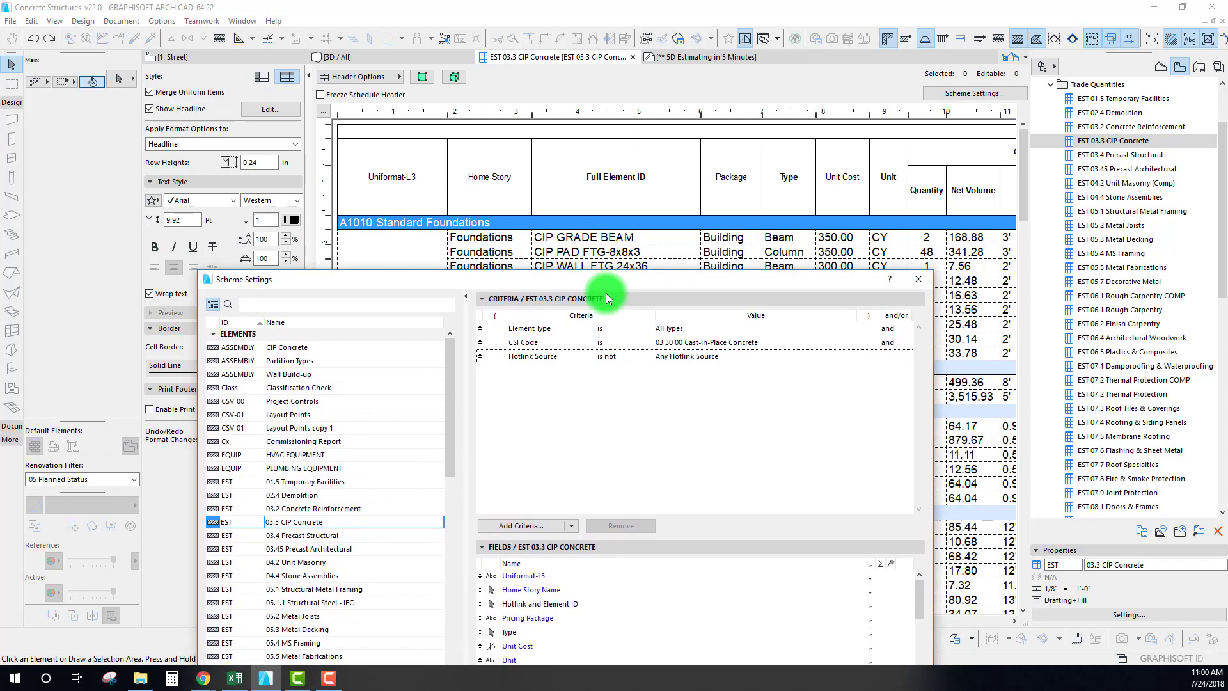
pyautogui.click(677, 360)
# Select the Uniformat-L3 field in the scheme and place the dialog so the schedule's Uniformat-L3 column can be compared.
pyautogui.moveTo(684, 276); pyautogui.dragTo(641, 88)
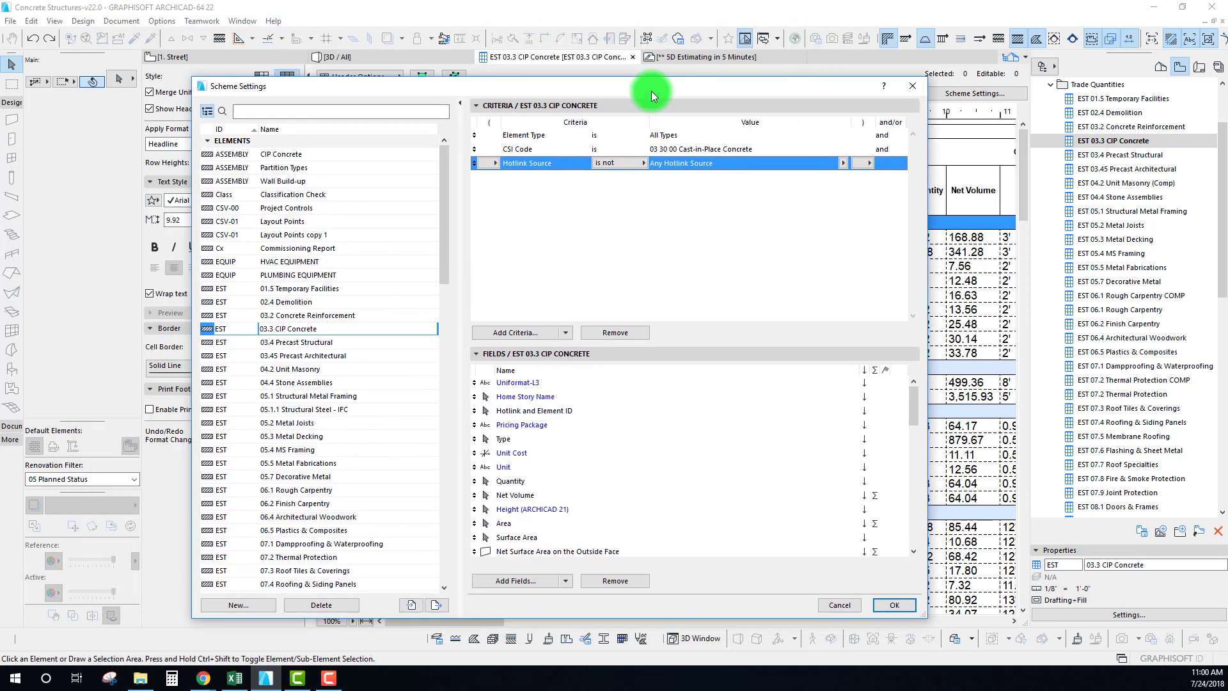
pyautogui.click(523, 380)
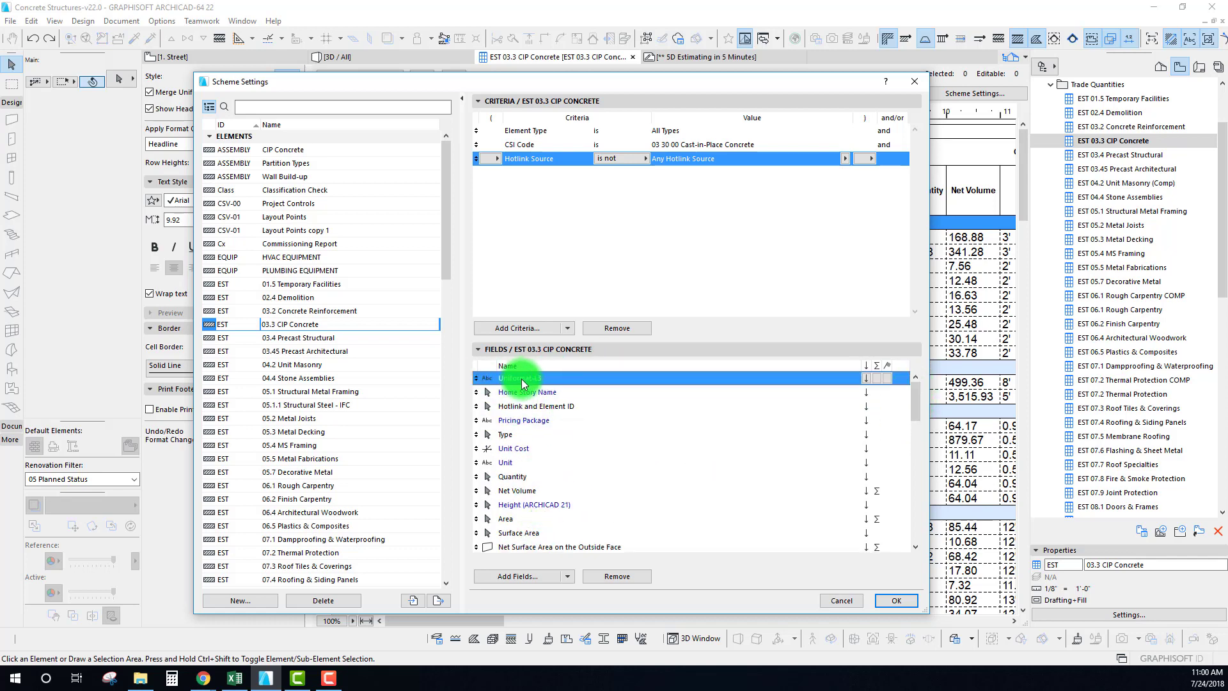
pyautogui.moveTo(417, 80); pyautogui.dragTo(693, 136)
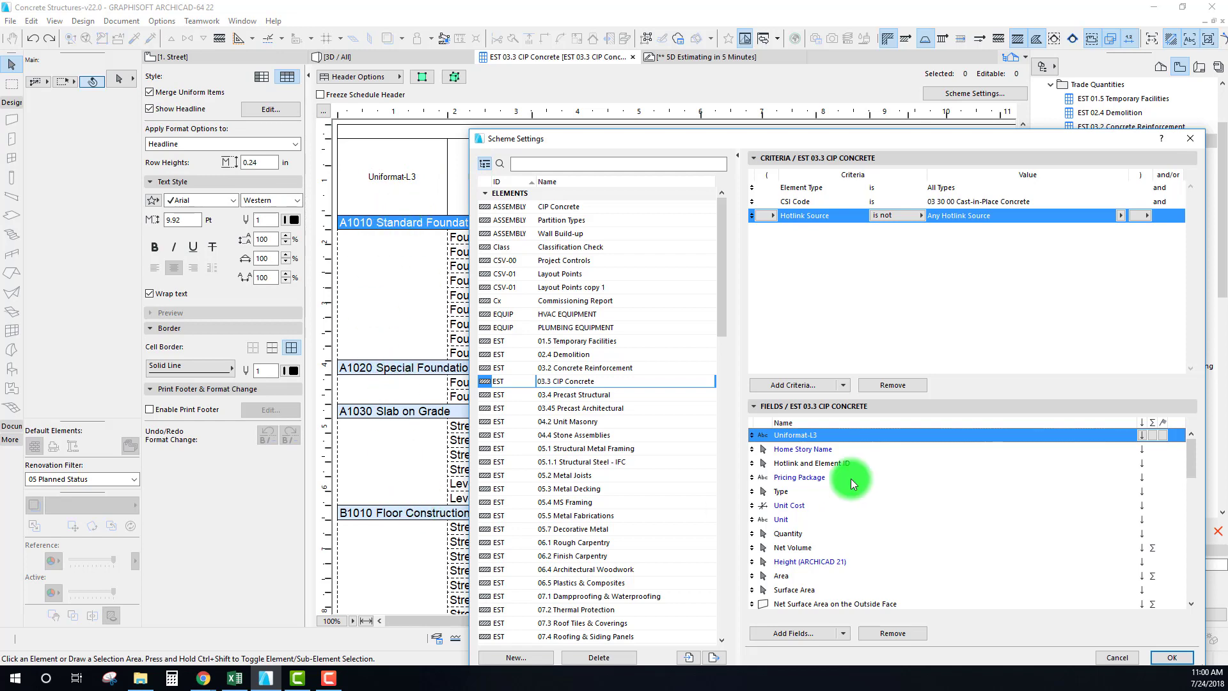
# Move the Home Story Name field above Uniformat-L3 in the scheme's field list, and reposition the dialog.
pyautogui.click(793, 449)
pyautogui.moveTo(751, 450); pyautogui.dragTo(749, 429)
pyautogui.moveTo(763, 146); pyautogui.dragTo(761, 97)
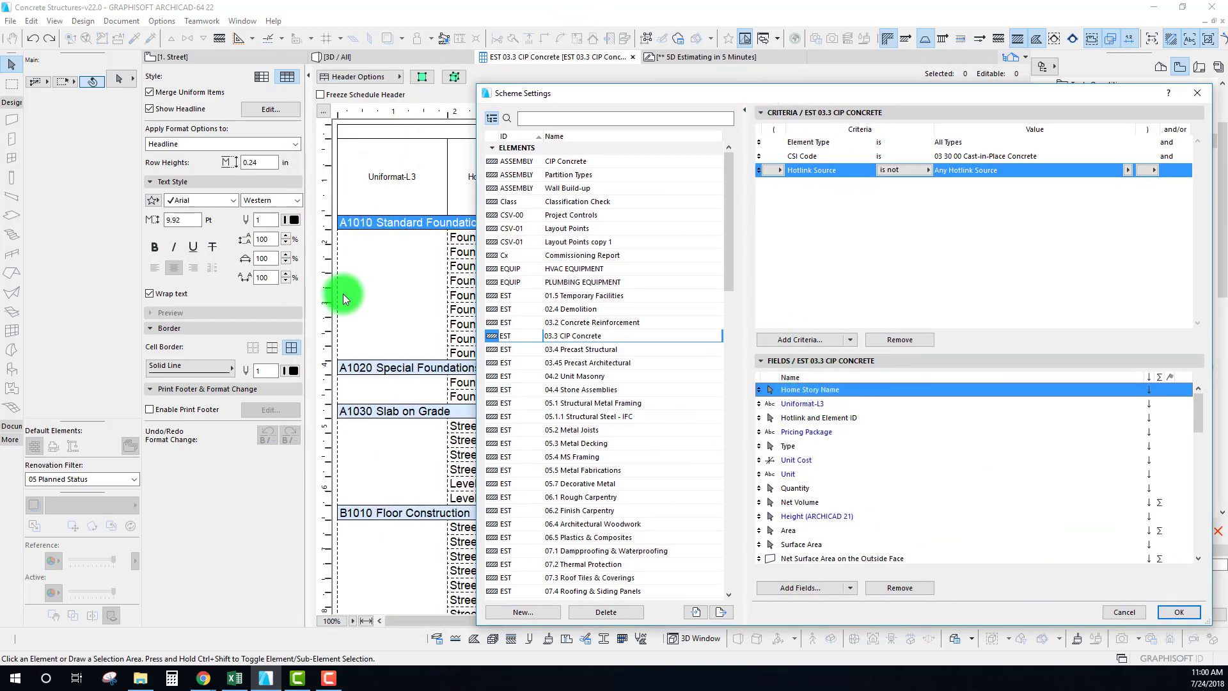
pyautogui.moveTo(663, 92); pyautogui.dragTo(567, 73)
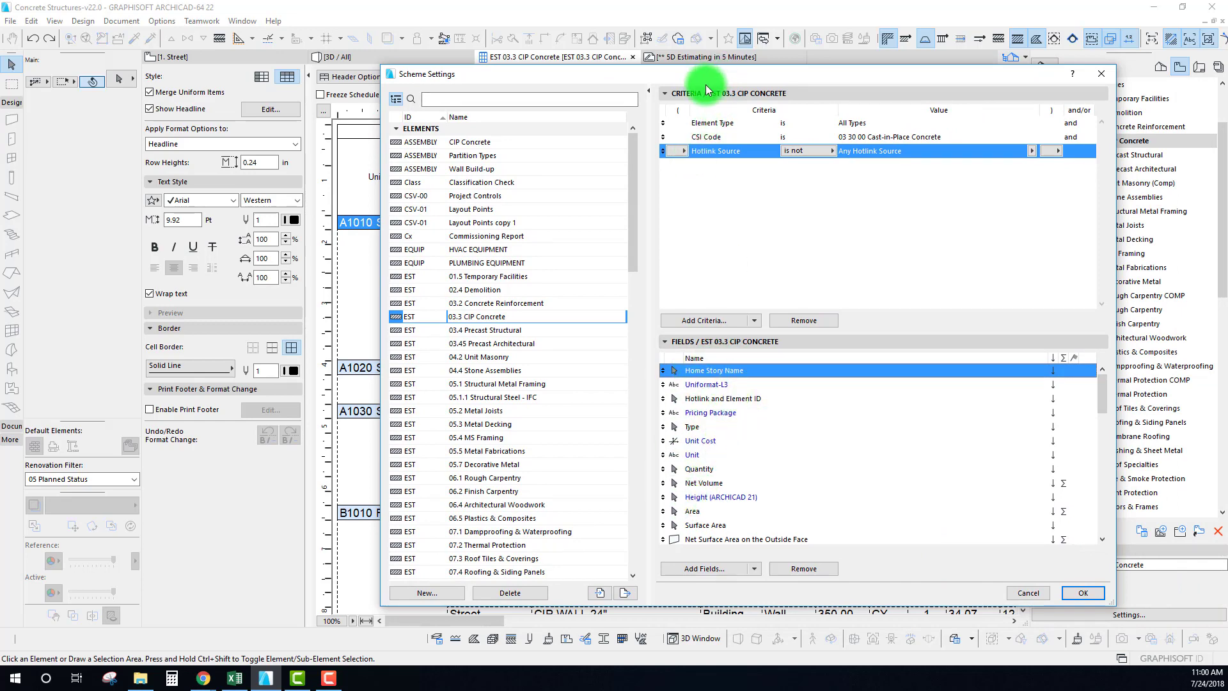
pyautogui.moveTo(707, 73); pyautogui.dragTo(696, 65)
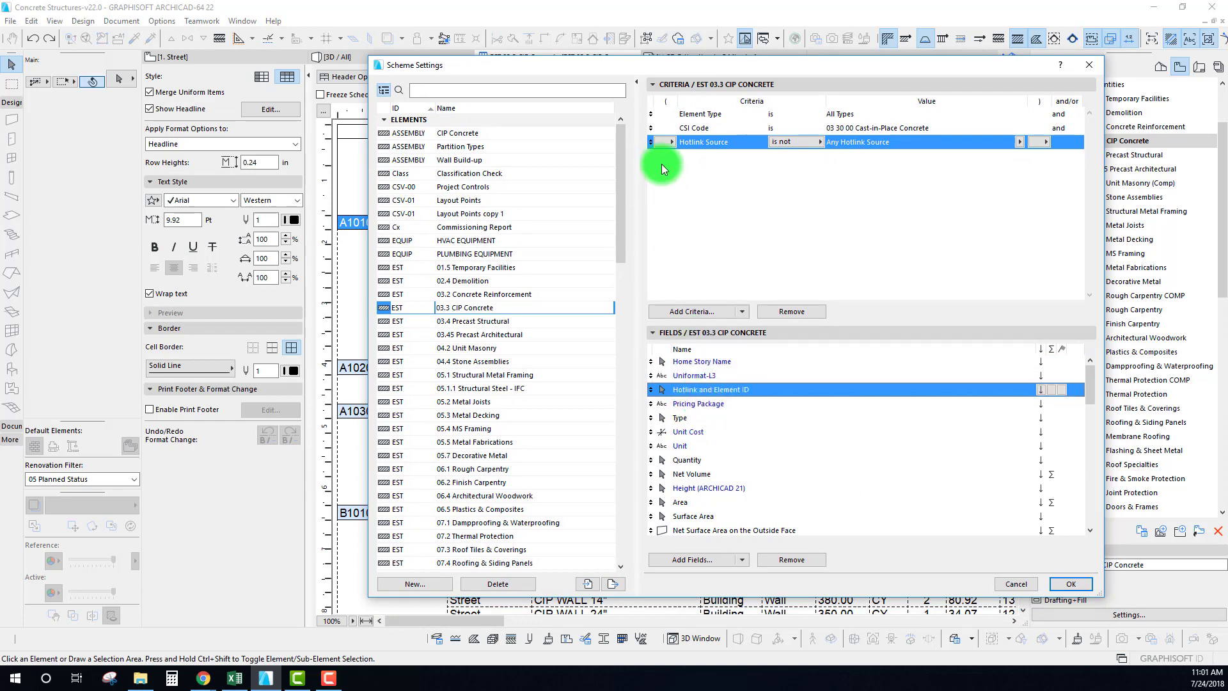
# Collapse the criteria section and place the dialog so the schedule's column headers are in sight with the field list.
pyautogui.moveTo(665, 70); pyautogui.dragTo(573, 138)
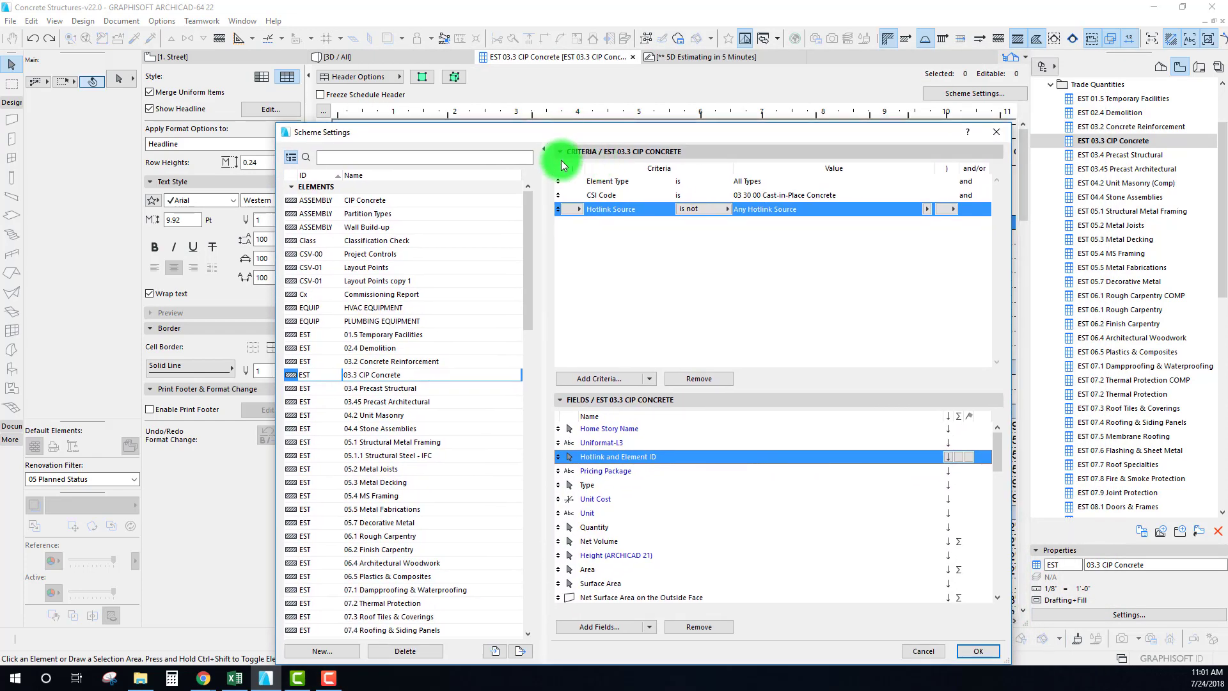
pyautogui.click(558, 152)
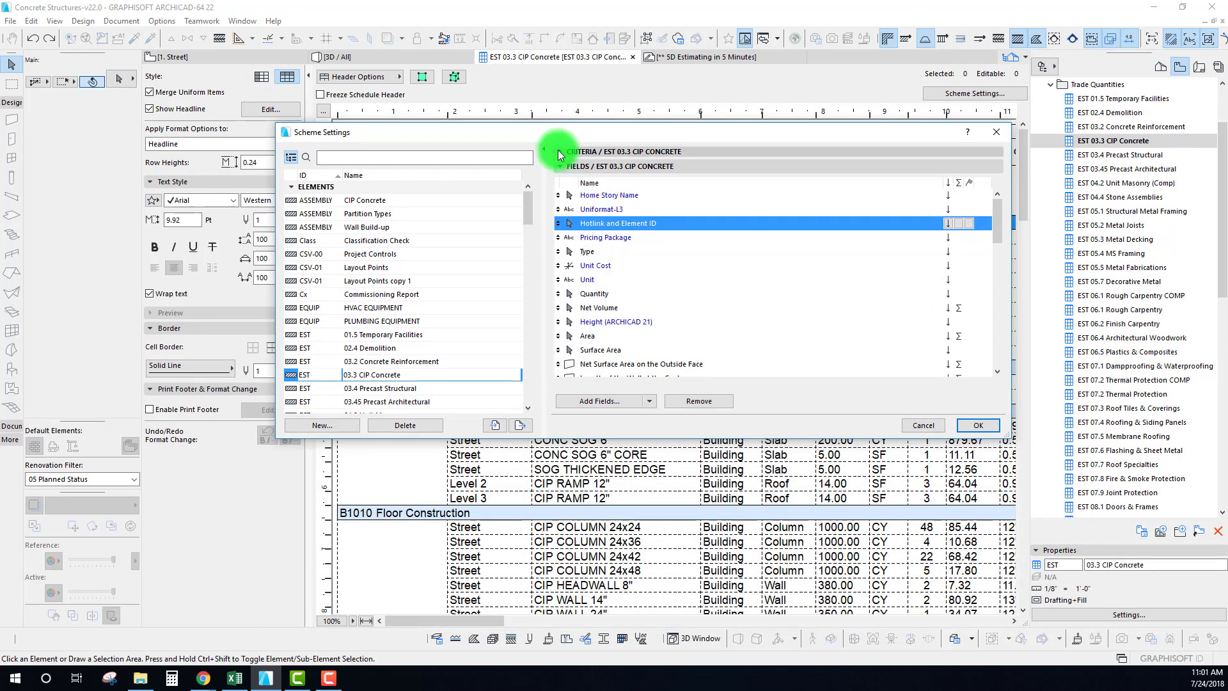
pyautogui.moveTo(545, 291)
pyautogui.mouseDown()
pyautogui.moveTo(555, 290)
pyautogui.moveTo(542, 309)
pyautogui.moveTo(546, 295)
pyautogui.mouseUp()
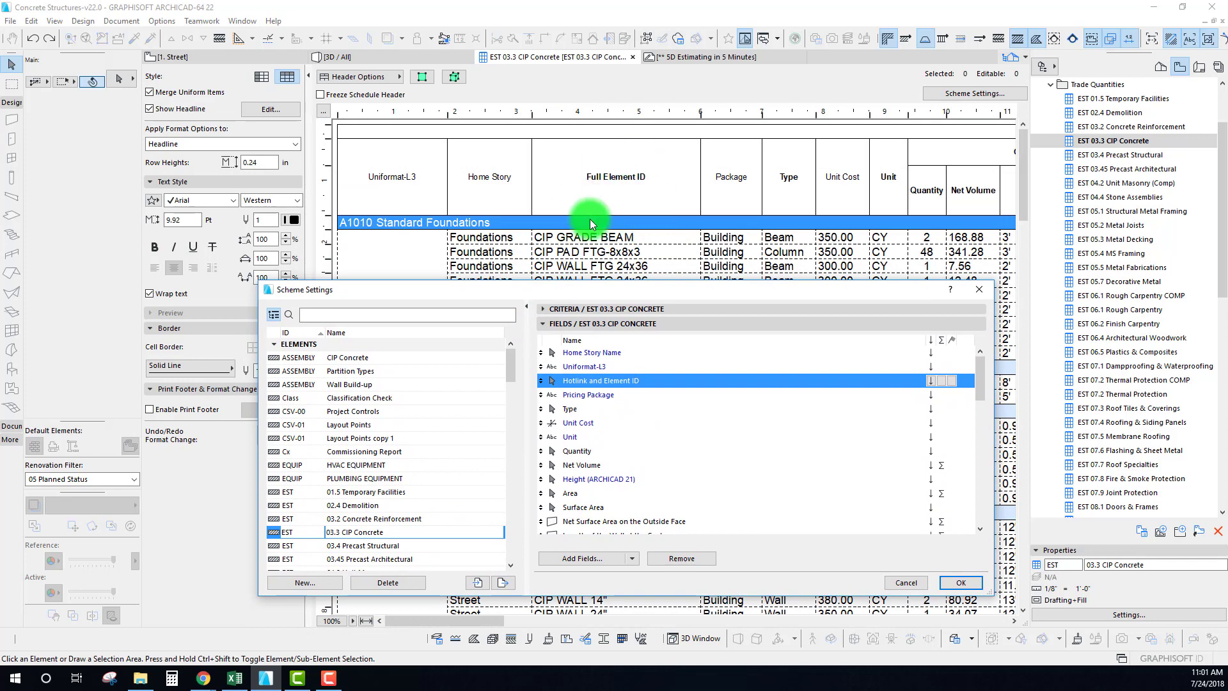
# Compare the Pricing Package, Type, Unit Cost and Unit fields with their columns in the schedule.
pyautogui.click(581, 394)
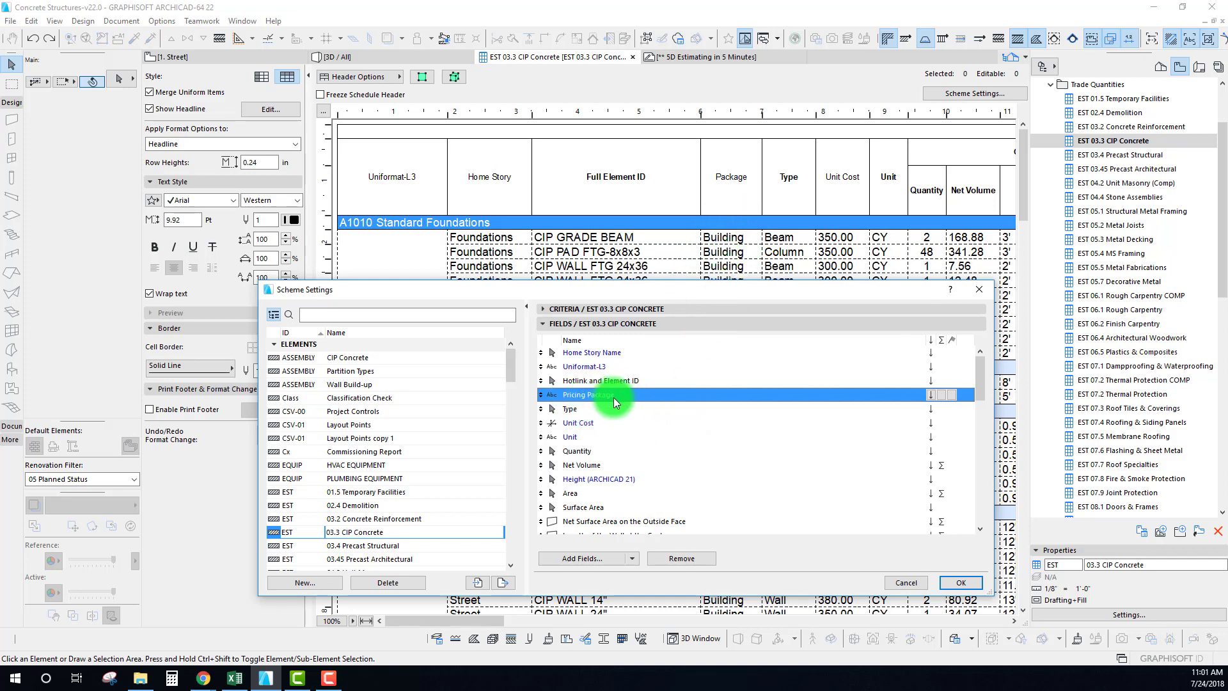
pyautogui.click(571, 410)
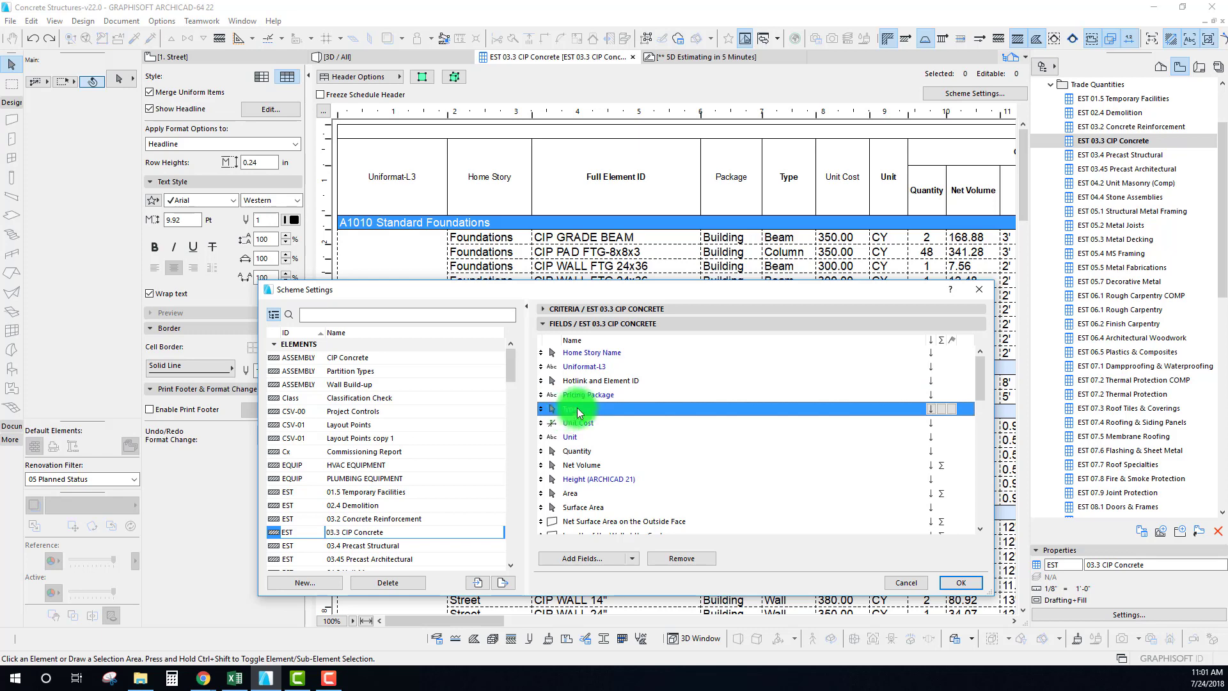
pyautogui.moveTo(786, 289); pyautogui.dragTo(566, 293)
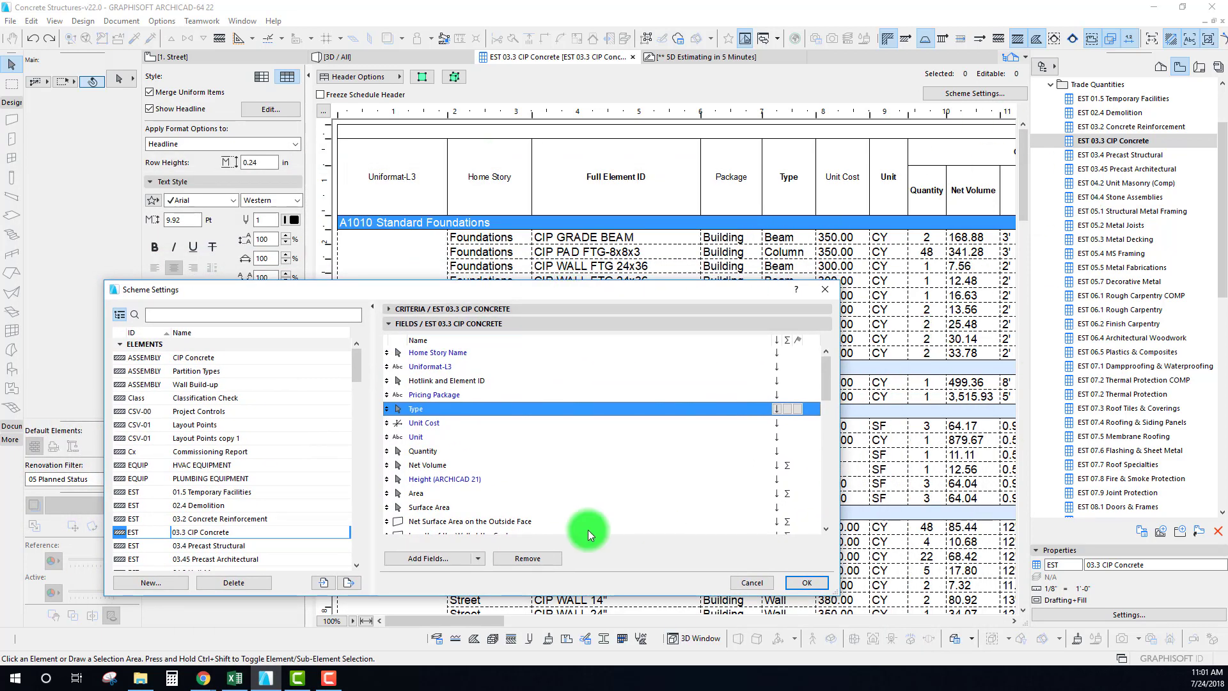
pyautogui.click(421, 425)
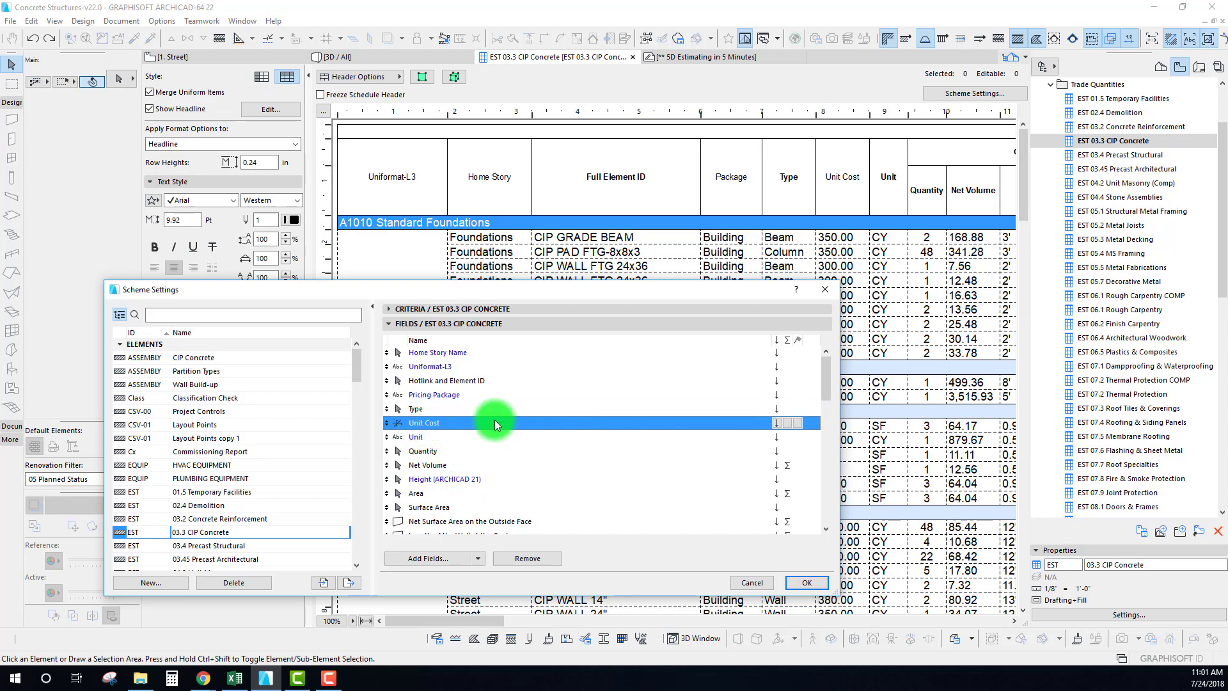
pyautogui.moveTo(749, 293); pyautogui.dragTo(721, 303)
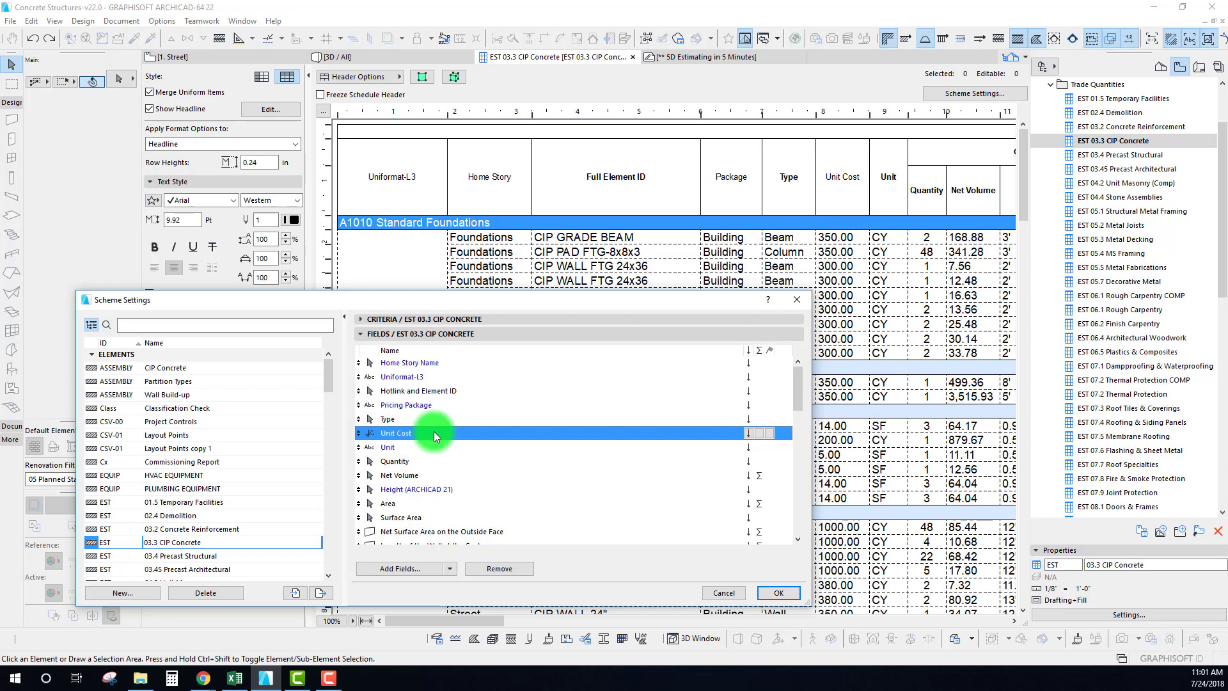
pyautogui.click(393, 447)
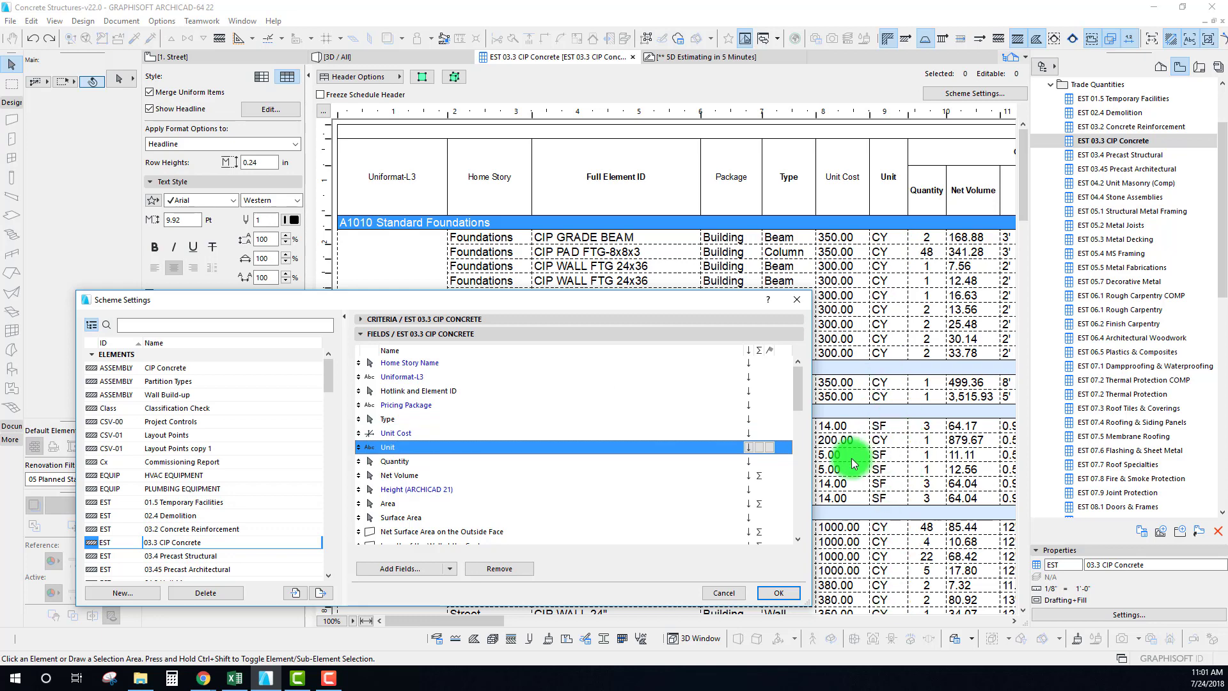
# Compare the Quantity and Net Volume fields with their columns in the schedule.
pyautogui.moveTo(401, 305); pyautogui.dragTo(411, 268)
pyautogui.click(401, 423)
pyautogui.scroll(-1, 432, 398)
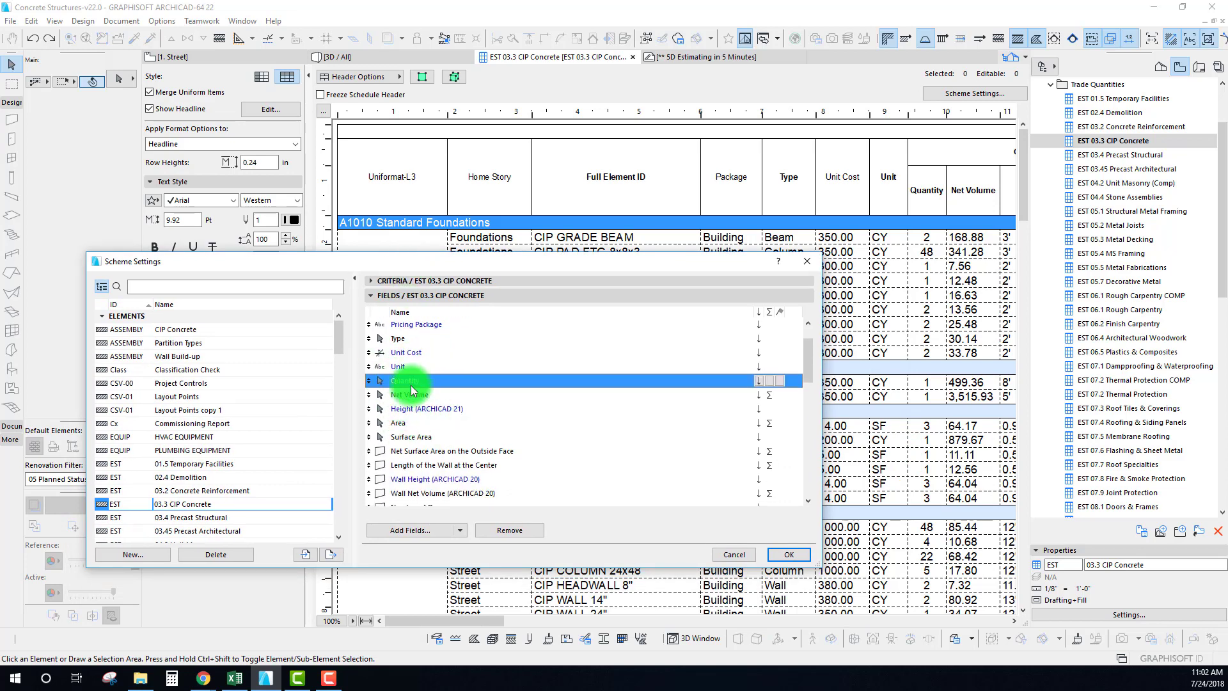
pyautogui.click(415, 396)
pyautogui.click(412, 380)
pyautogui.moveTo(795, 267); pyautogui.dragTo(828, 307)
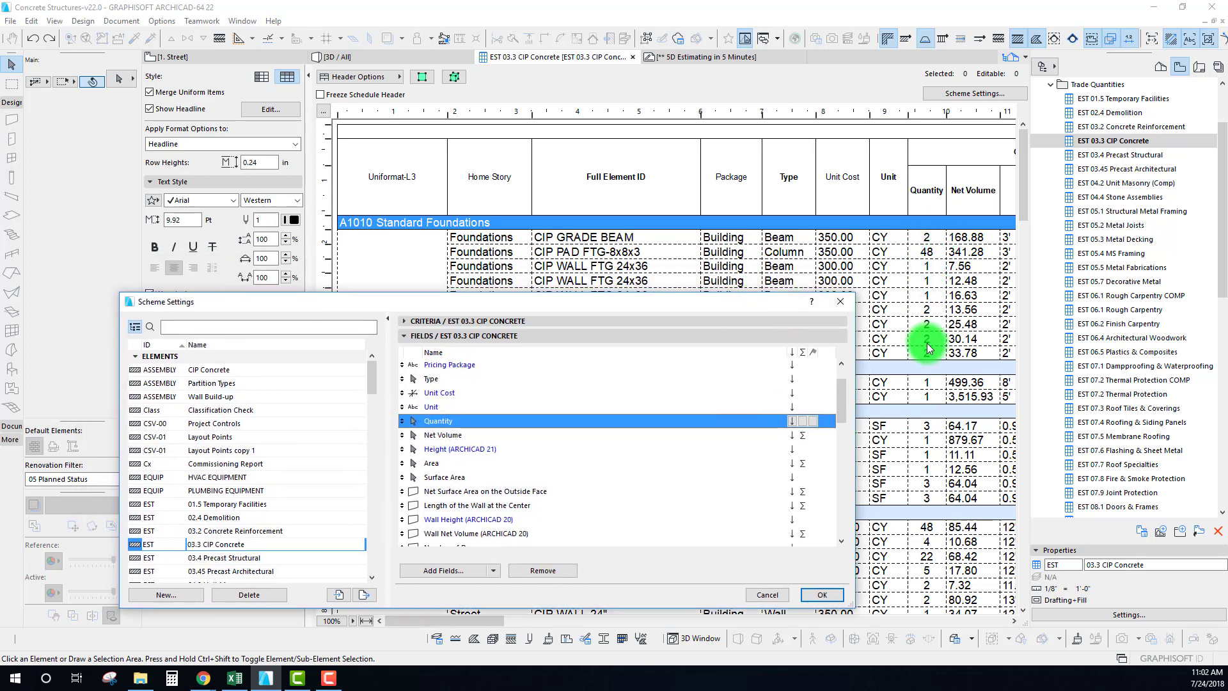
pyautogui.click(432, 438)
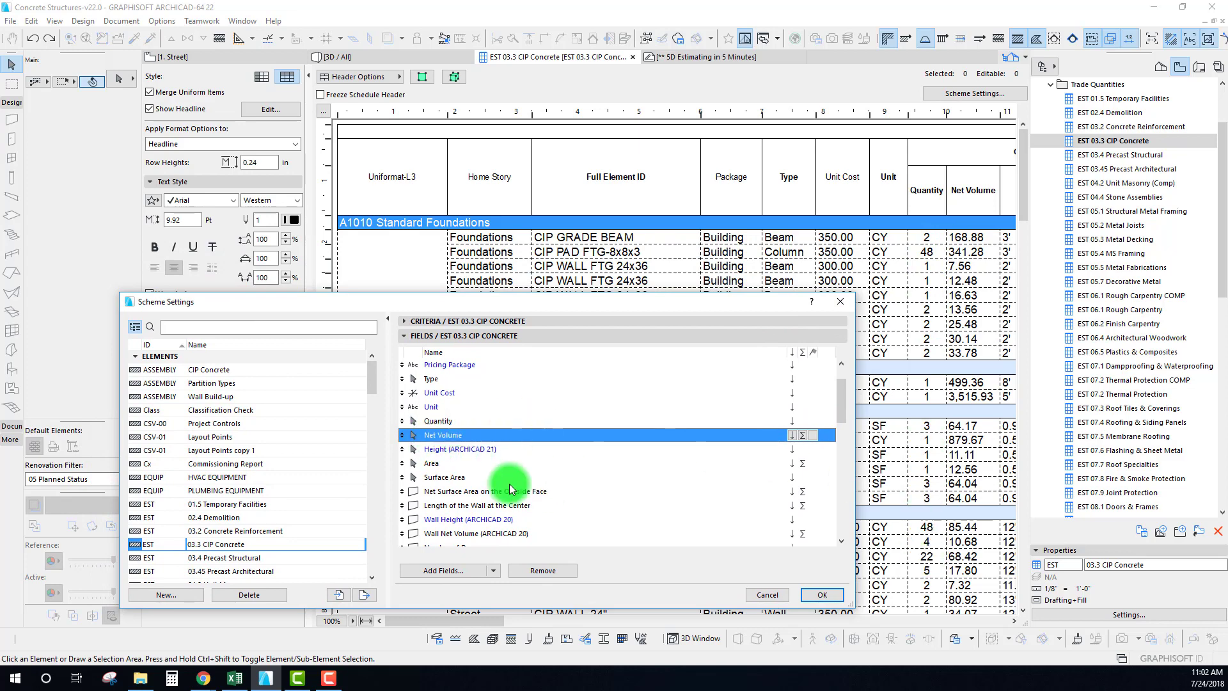
# Go through the Height, Area and Surface Area fields and the wall area, length, height and volume fields.
pyautogui.click(443, 449)
pyautogui.click(432, 463)
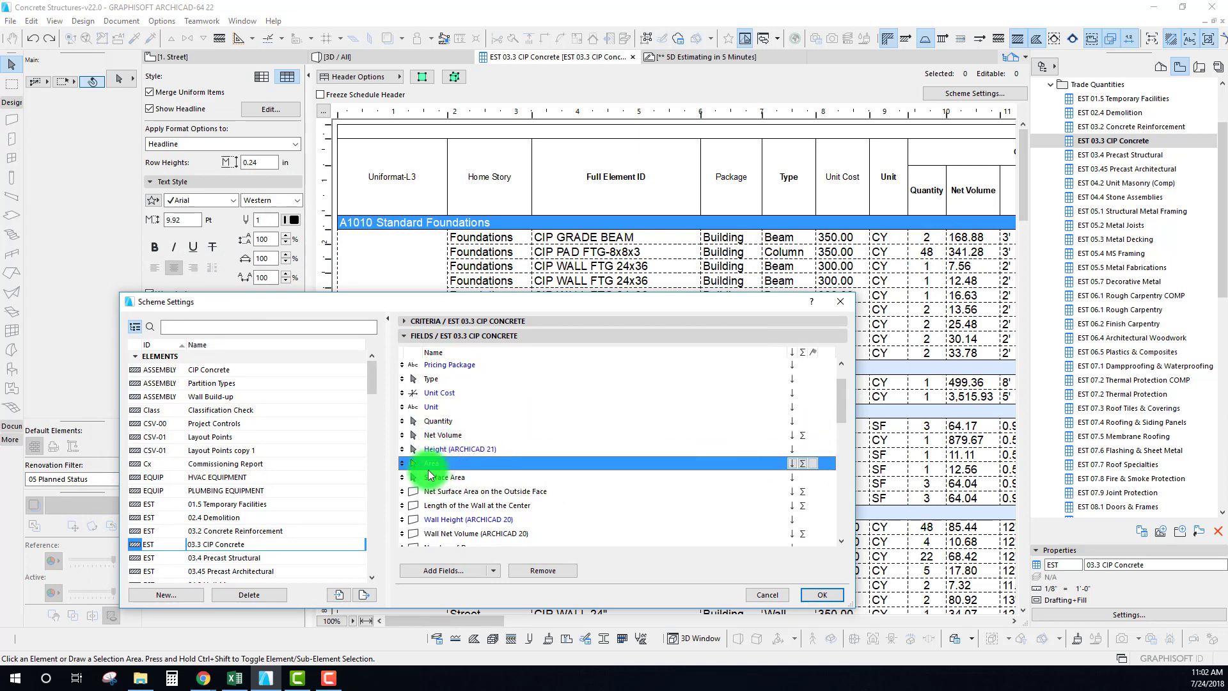
pyautogui.click(441, 481)
pyautogui.scroll(-2, 440, 493)
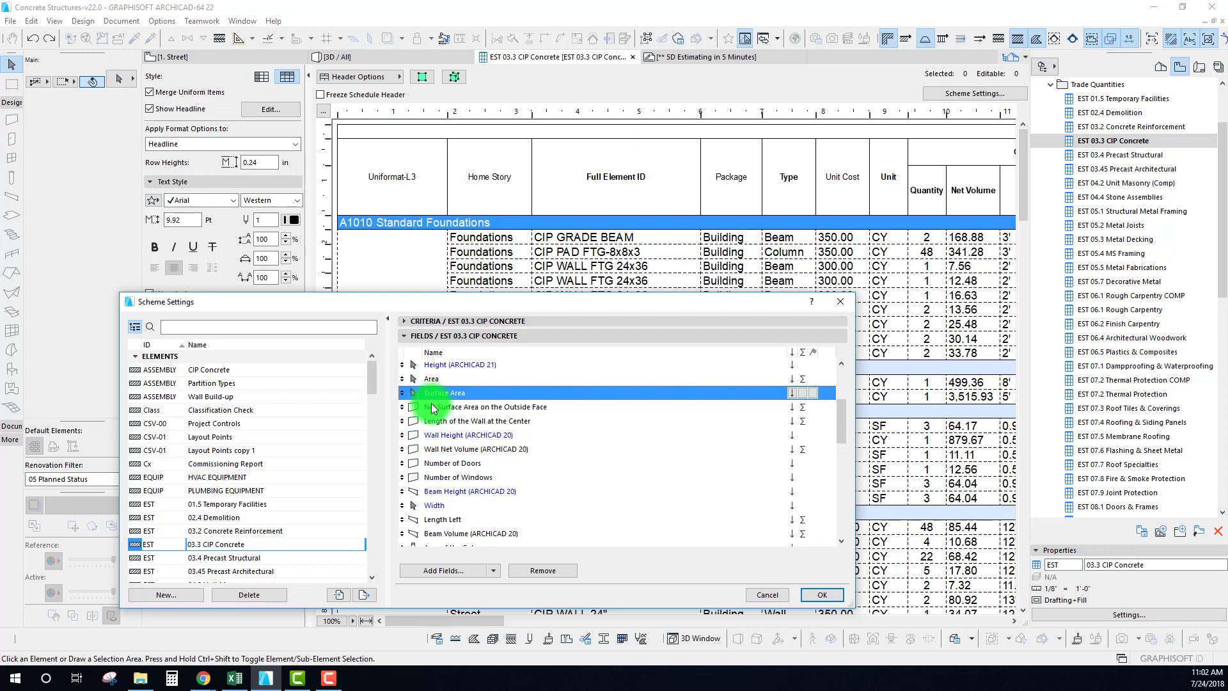
pyautogui.click(435, 408)
pyautogui.click(435, 421)
pyautogui.click(441, 435)
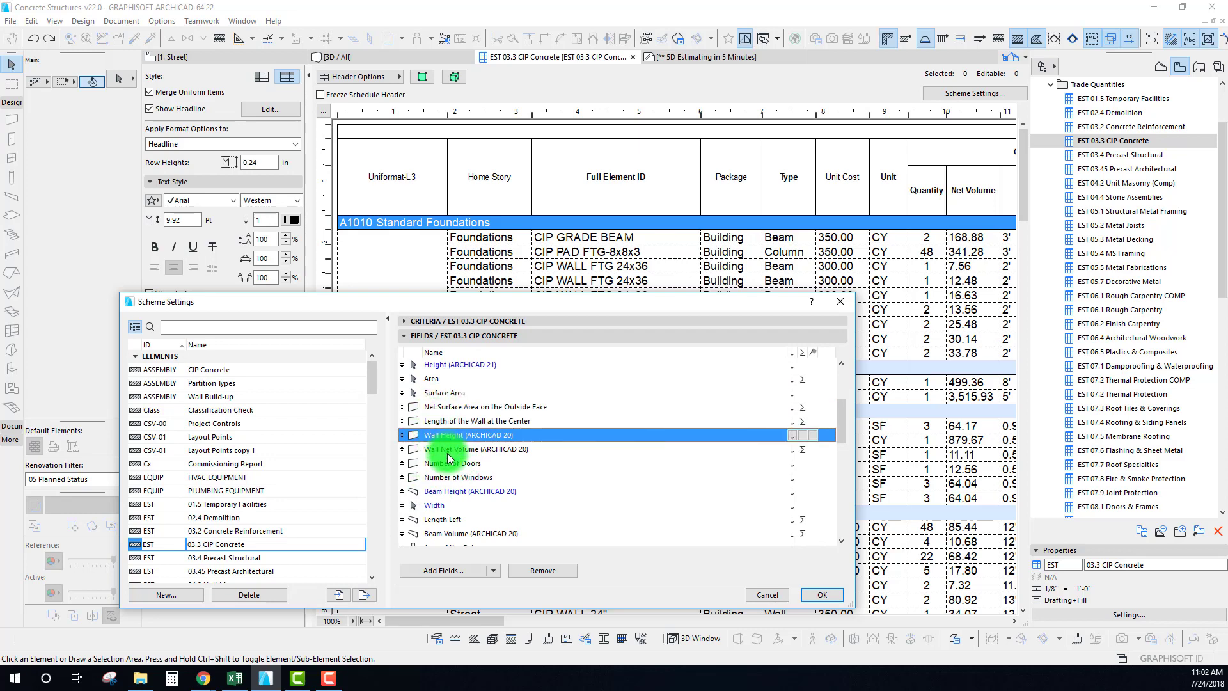
pyautogui.click(447, 450)
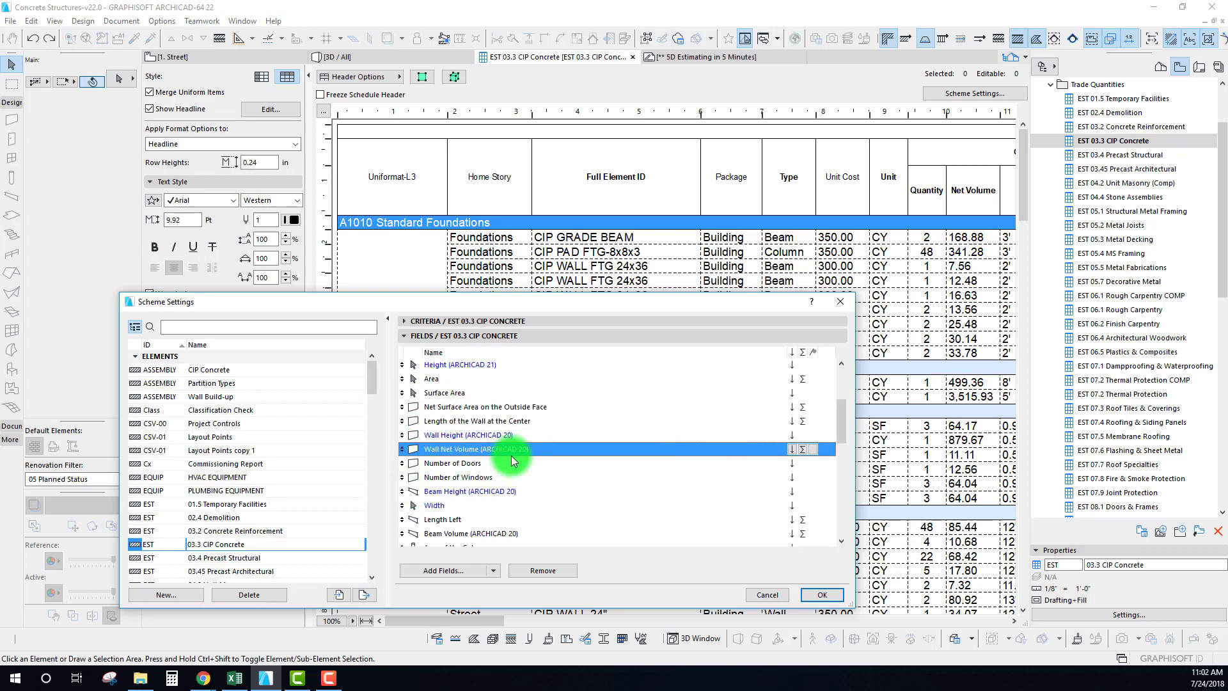
pyautogui.click(440, 407)
# Look through the beam, column and slab fields, and examine the Material, Material Cost and Rebar Grade fields.
pyautogui.scroll(-2, 438, 508)
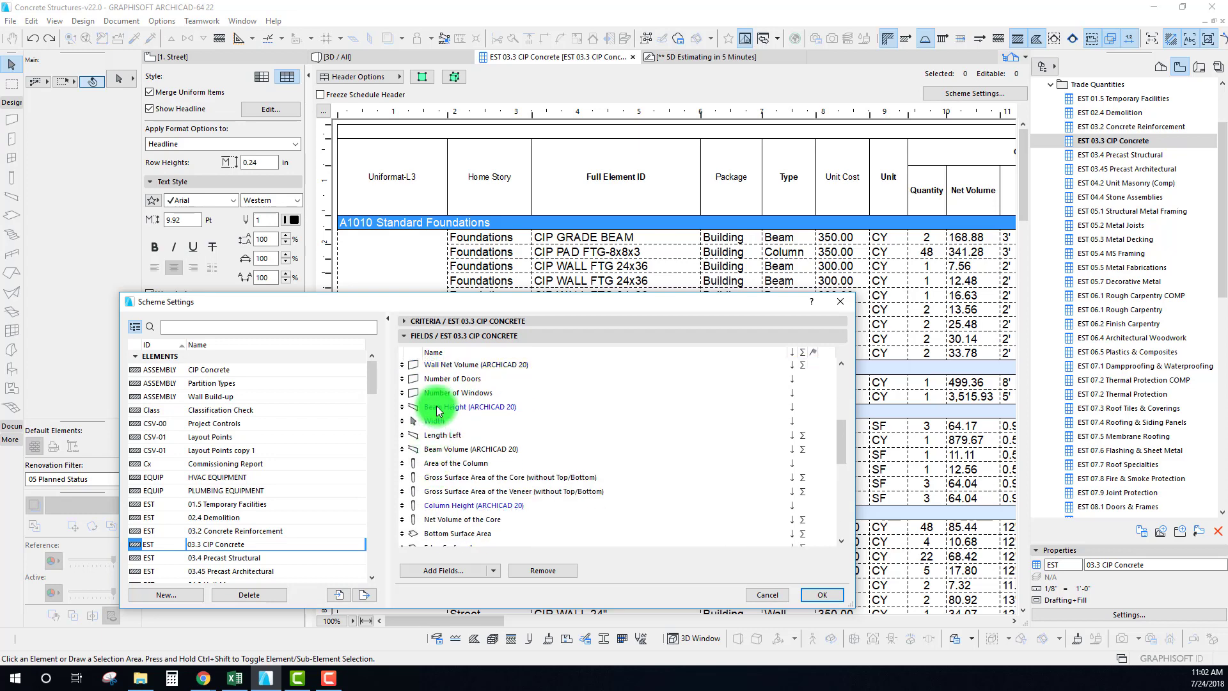
pyautogui.click(425, 490)
pyautogui.scroll(-3, 430, 471)
pyautogui.scroll(-3, 444, 429)
pyautogui.click(441, 381)
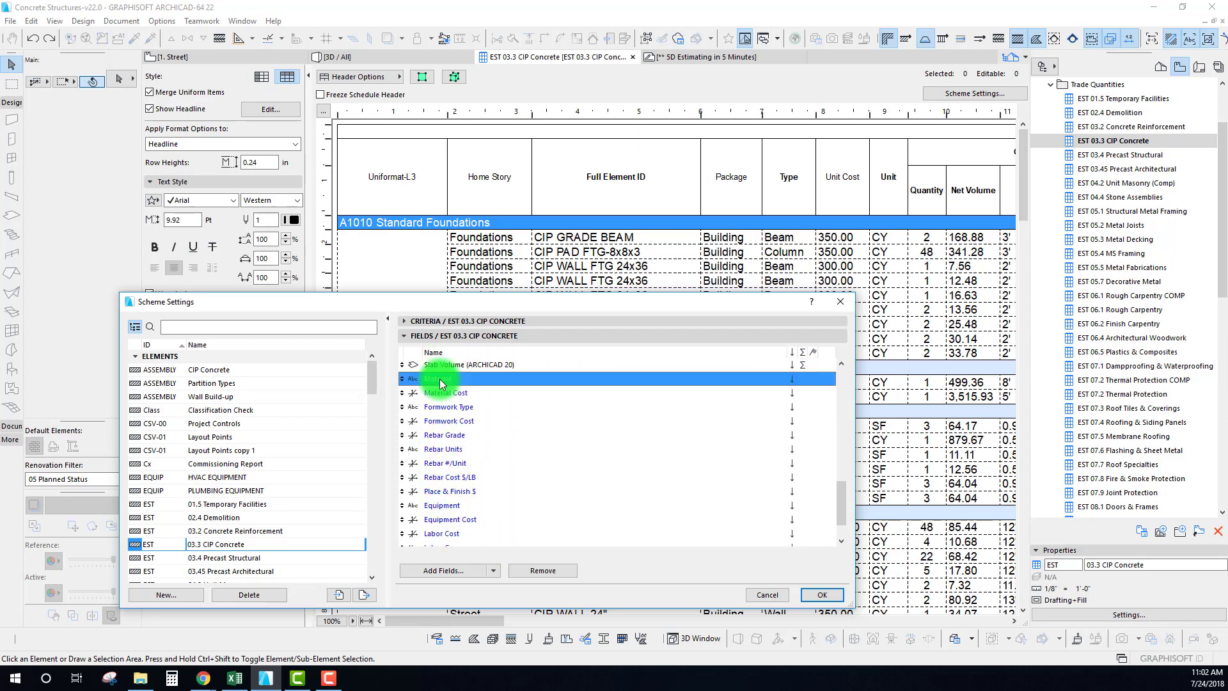
pyautogui.click(440, 393)
pyautogui.click(442, 435)
pyautogui.scroll(-1, 448, 486)
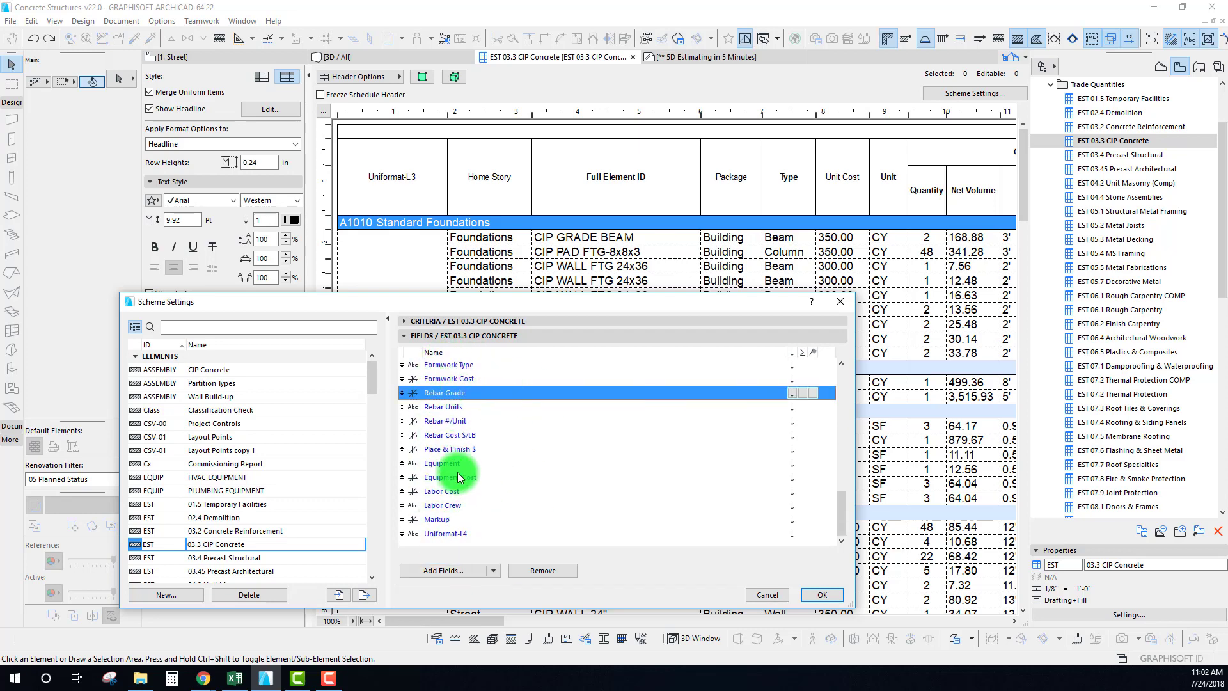
pyautogui.scroll(1, 441, 413)
pyautogui.scroll(-1, 439, 422)
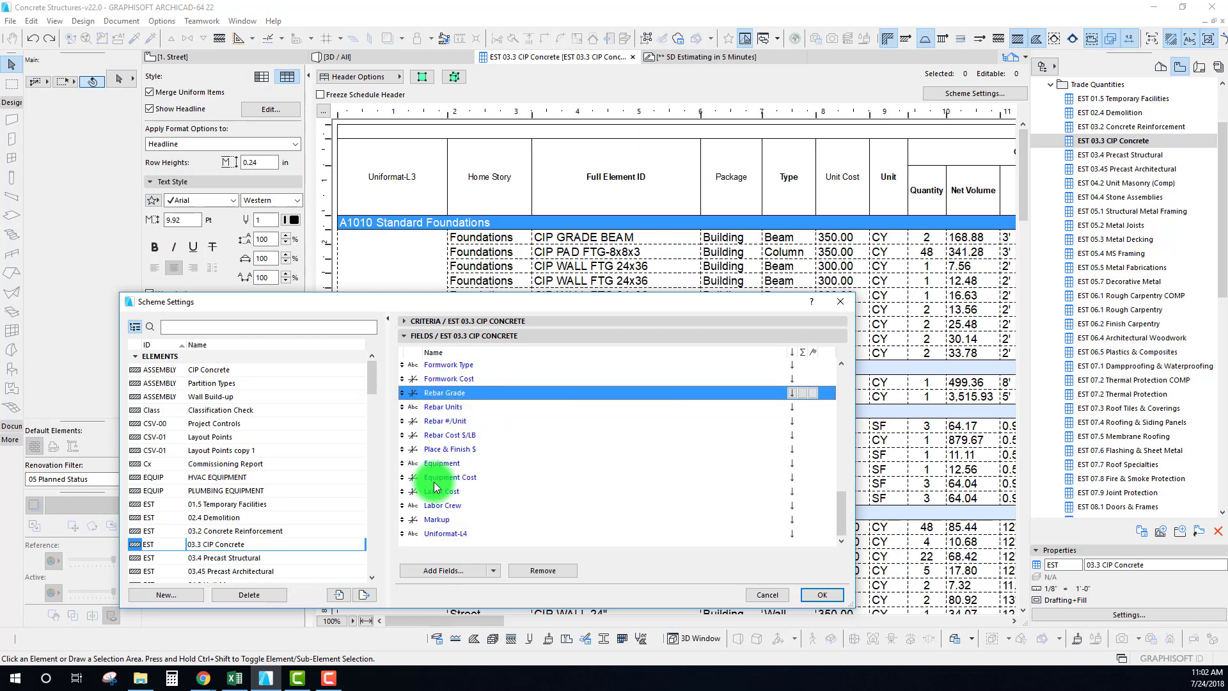
# Review the remaining rebar, equipment and labor crew fields, and apply the scheme settings to the schedule.
pyautogui.press('Down')
pyautogui.press('Down')
pyautogui.scroll(1, 467, 497)
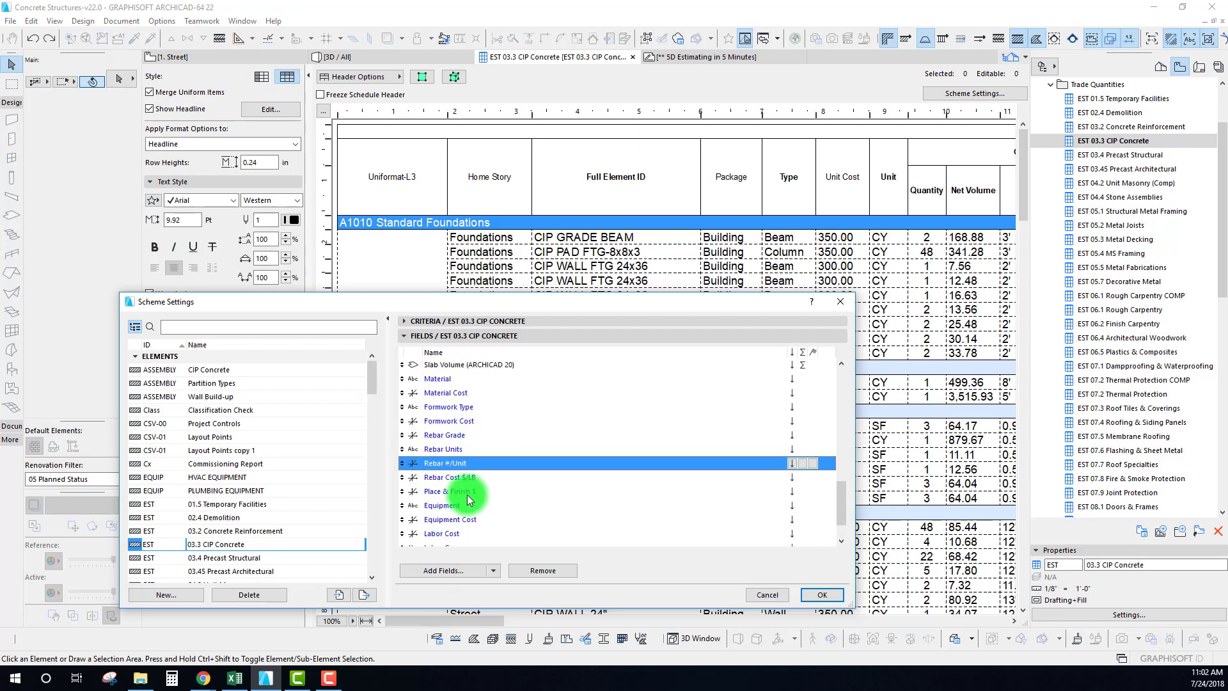
pyautogui.click(450, 403)
pyautogui.scroll(-1, 468, 489)
pyautogui.click(440, 465)
pyautogui.click(443, 500)
pyautogui.moveTo(466, 298); pyautogui.dragTo(460, 234)
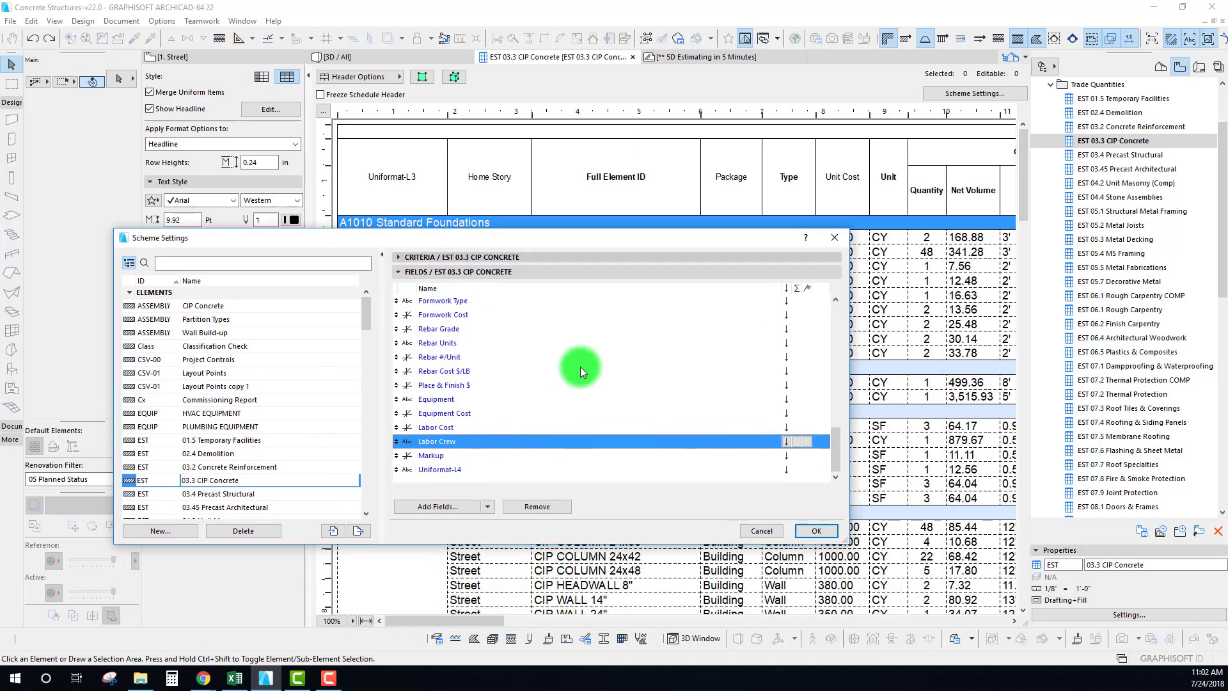
pyautogui.click(819, 529)
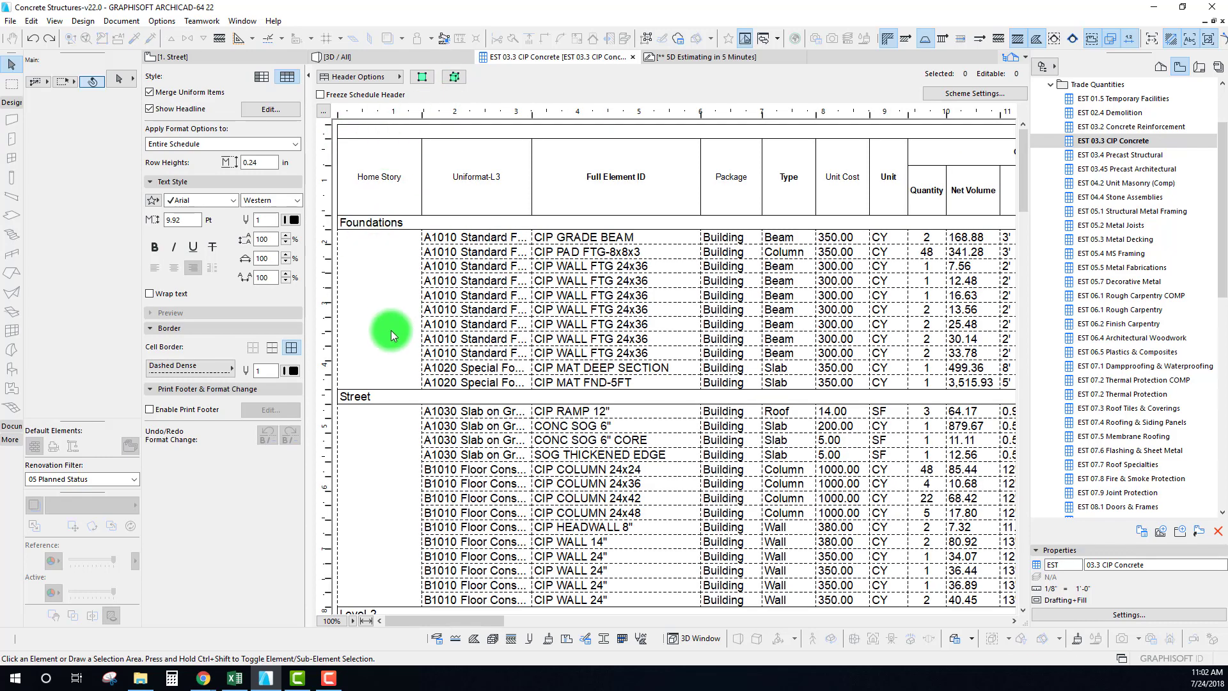
# Look down the schedule rows grouped by home story, and freeze the schedule header.
pyautogui.scroll(-3, 391, 334)
pyautogui.scroll(-3, 384, 230)
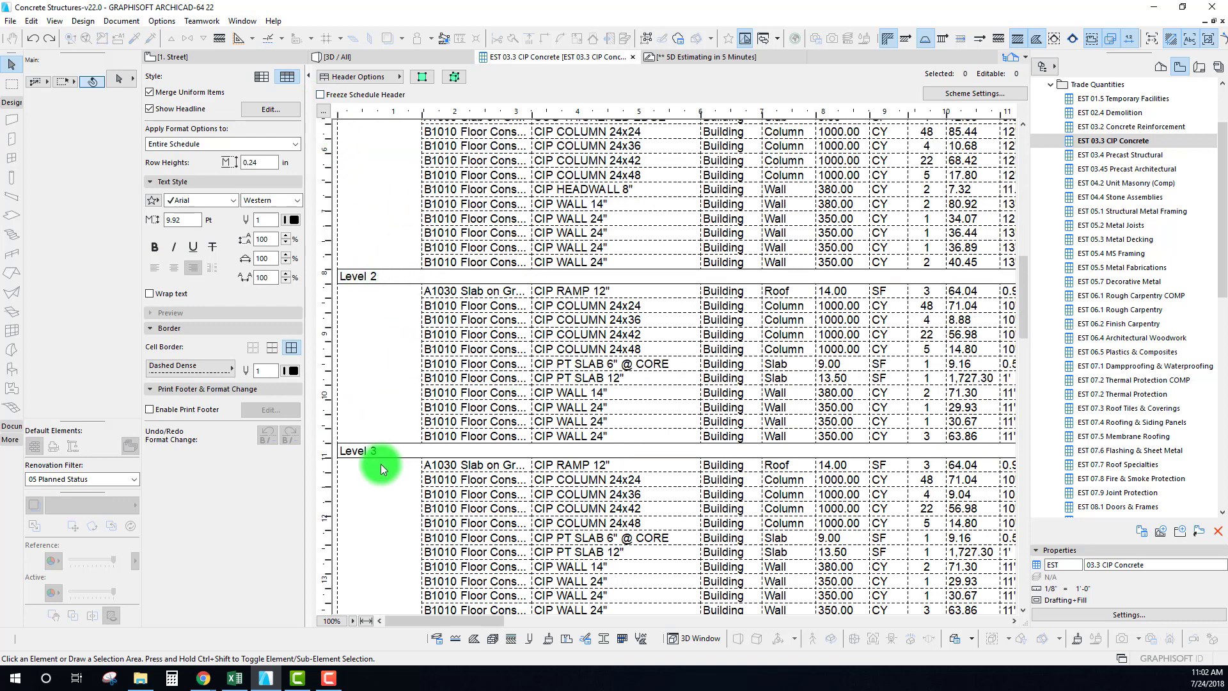
pyautogui.scroll(-7, 391, 435)
pyautogui.scroll(-7, 403, 433)
pyautogui.scroll(-6, 405, 435)
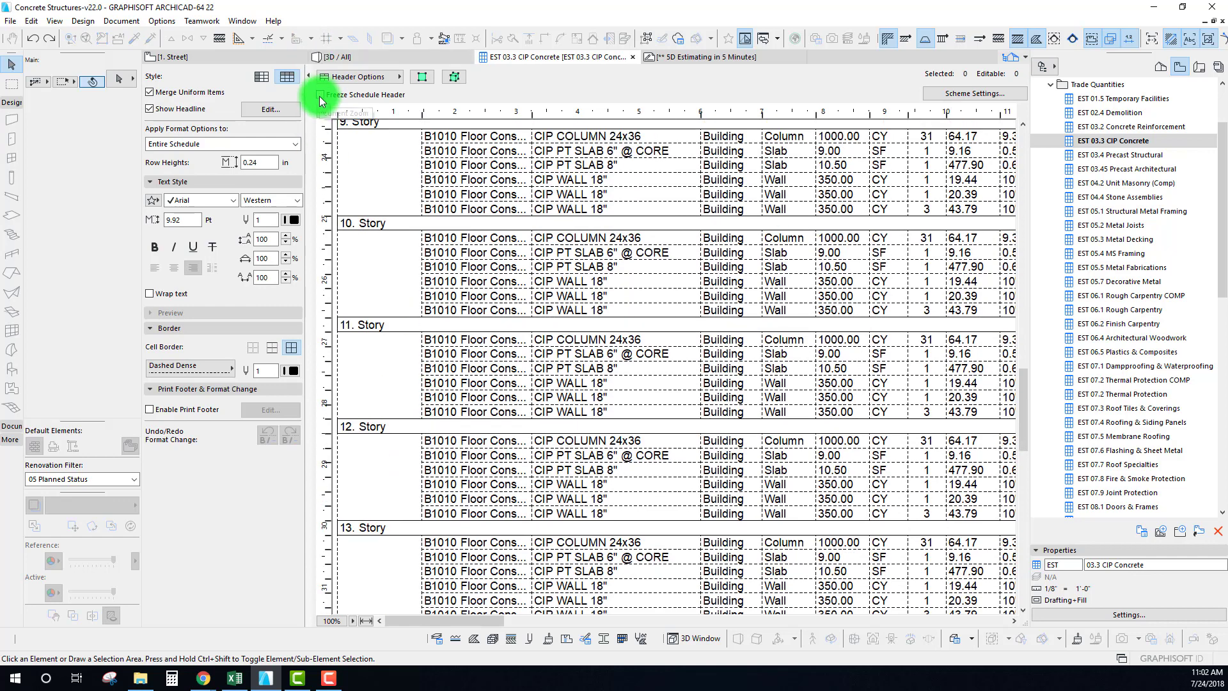
pyautogui.click(320, 95)
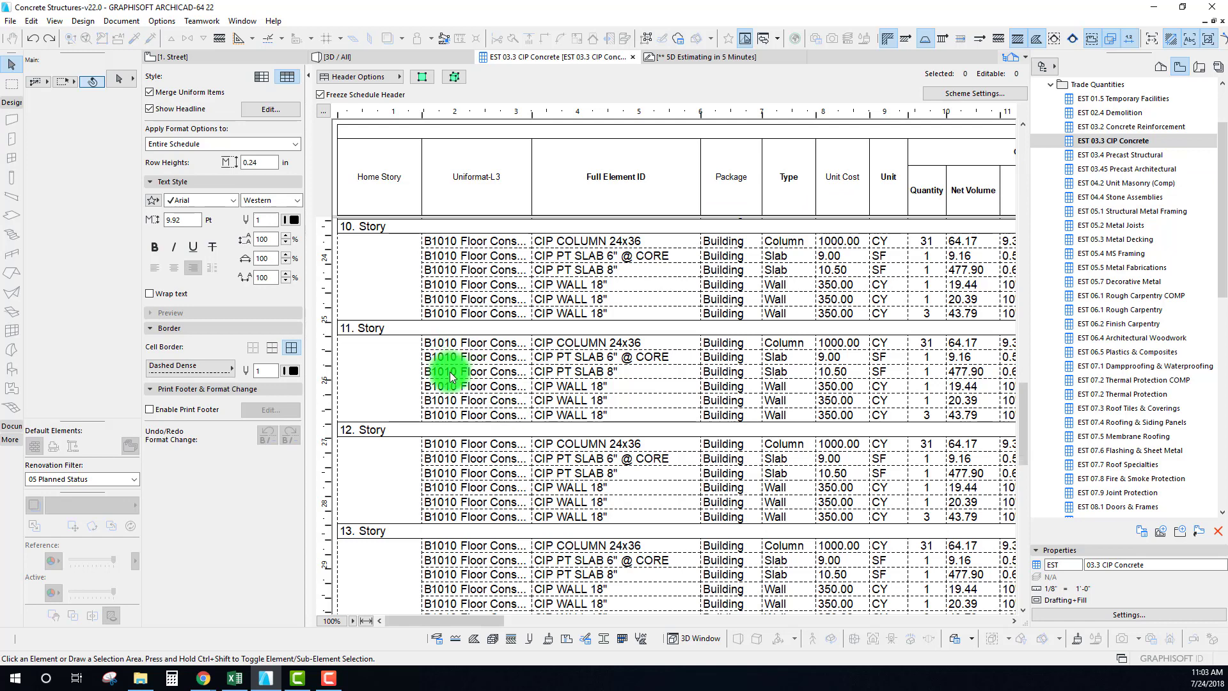
# Examine the schedule's remaining stories through to the net volume total, and return to the Foundations rows.
pyautogui.scroll(-6, 537, 344)
pyautogui.scroll(-10, 537, 347)
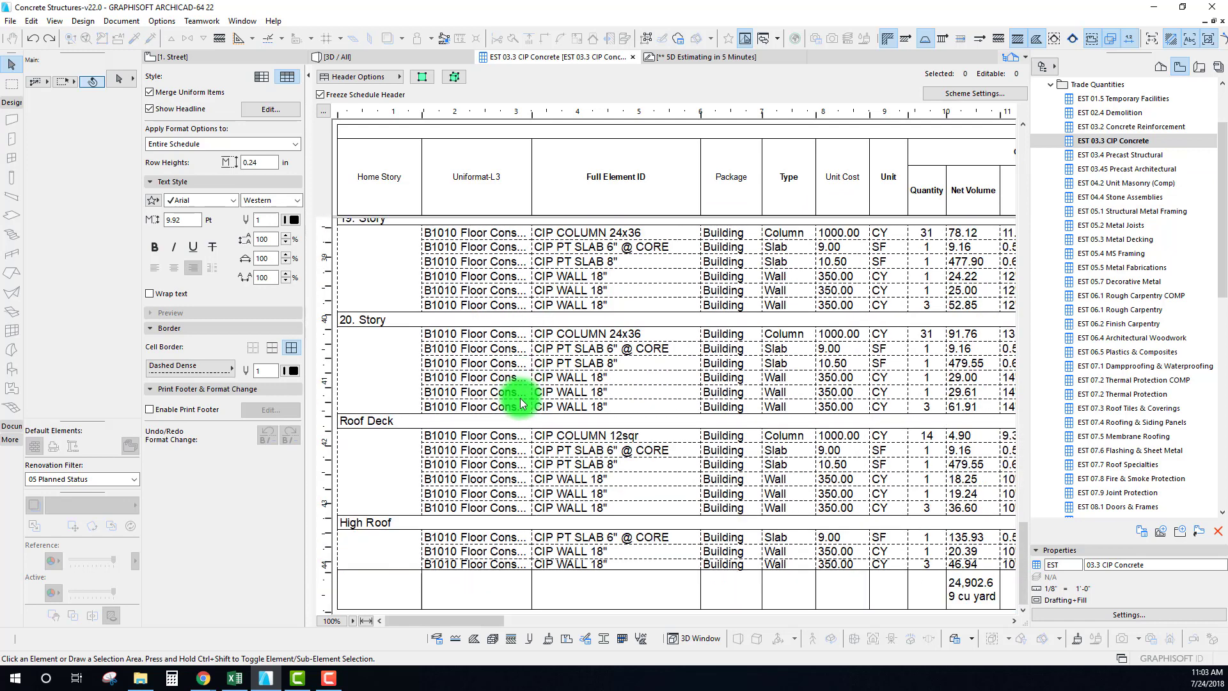
pyautogui.scroll(20, 647, 207)
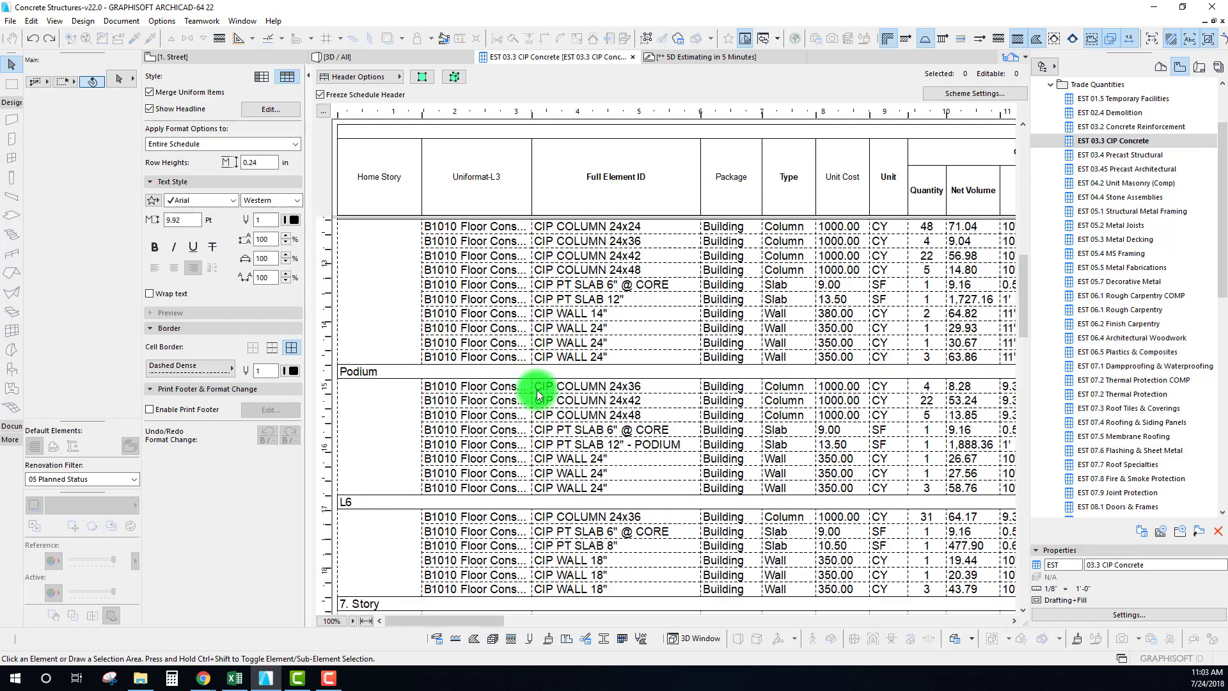
pyautogui.scroll(2, 554, 530)
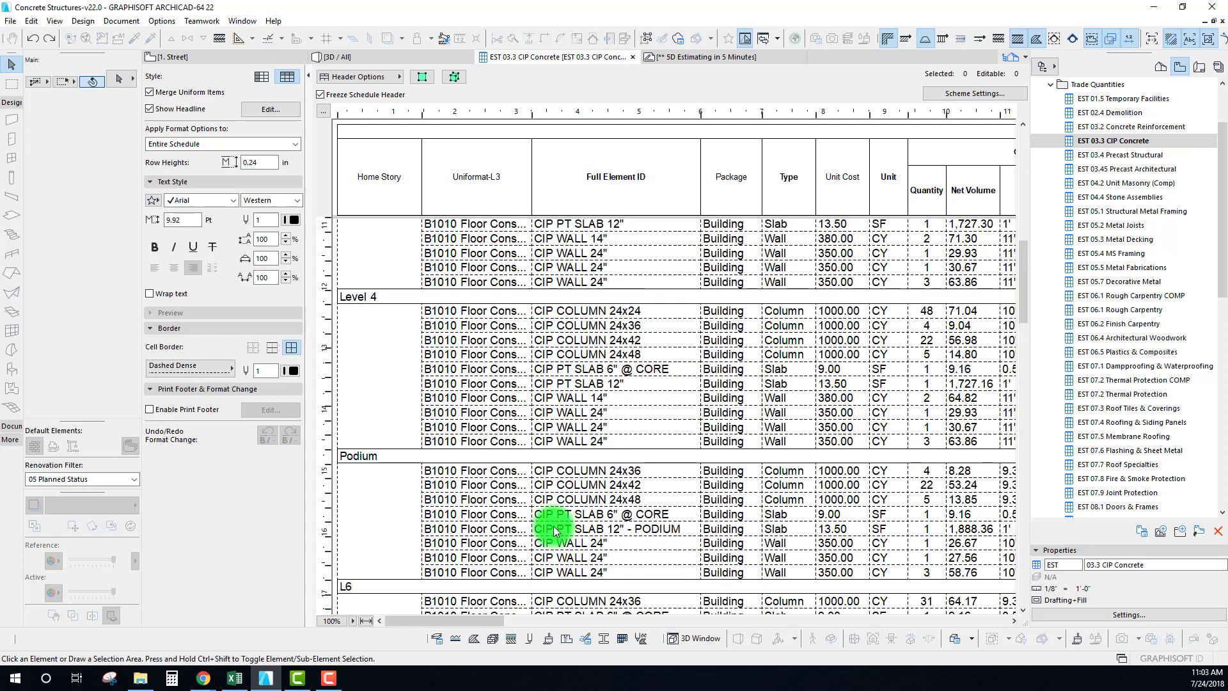
pyautogui.scroll(5, 554, 528)
pyautogui.click(540, 620)
pyautogui.moveTo(479, 626); pyautogui.dragTo(387, 624)
pyautogui.scroll(4, 498, 397)
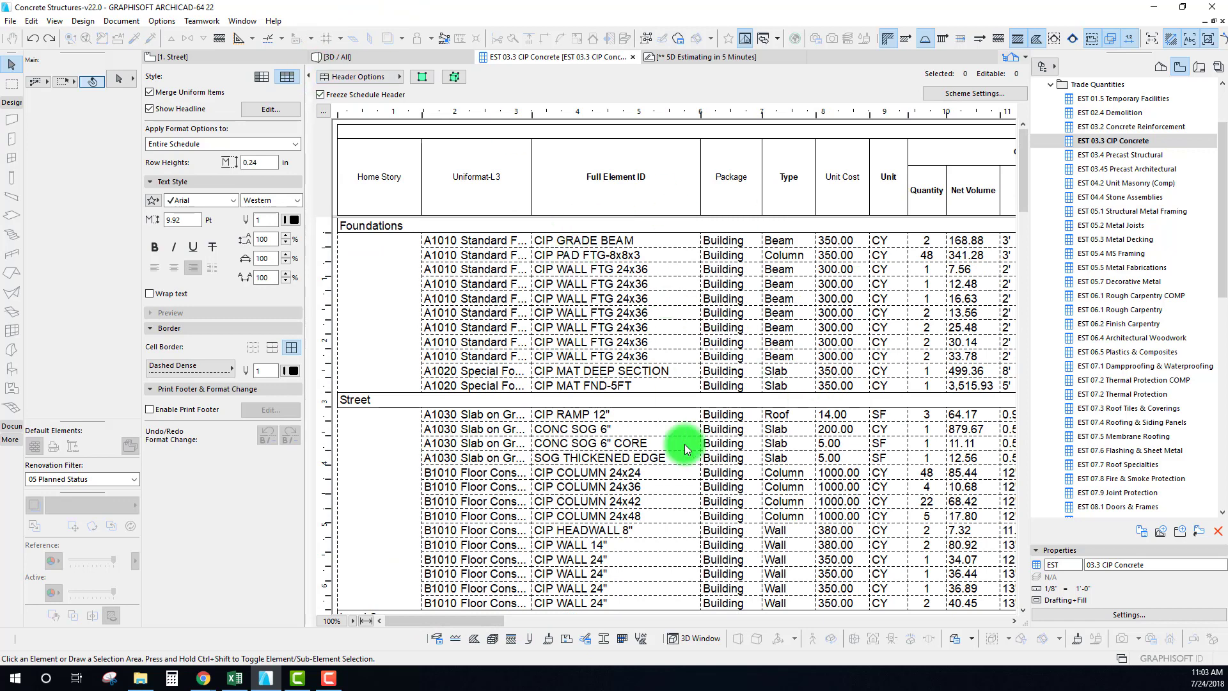
# Show the CIP PAD FTG-8x8x3 elements selected in the 3D model, view the whole building, and clear the selection.
pyautogui.click(608, 255)
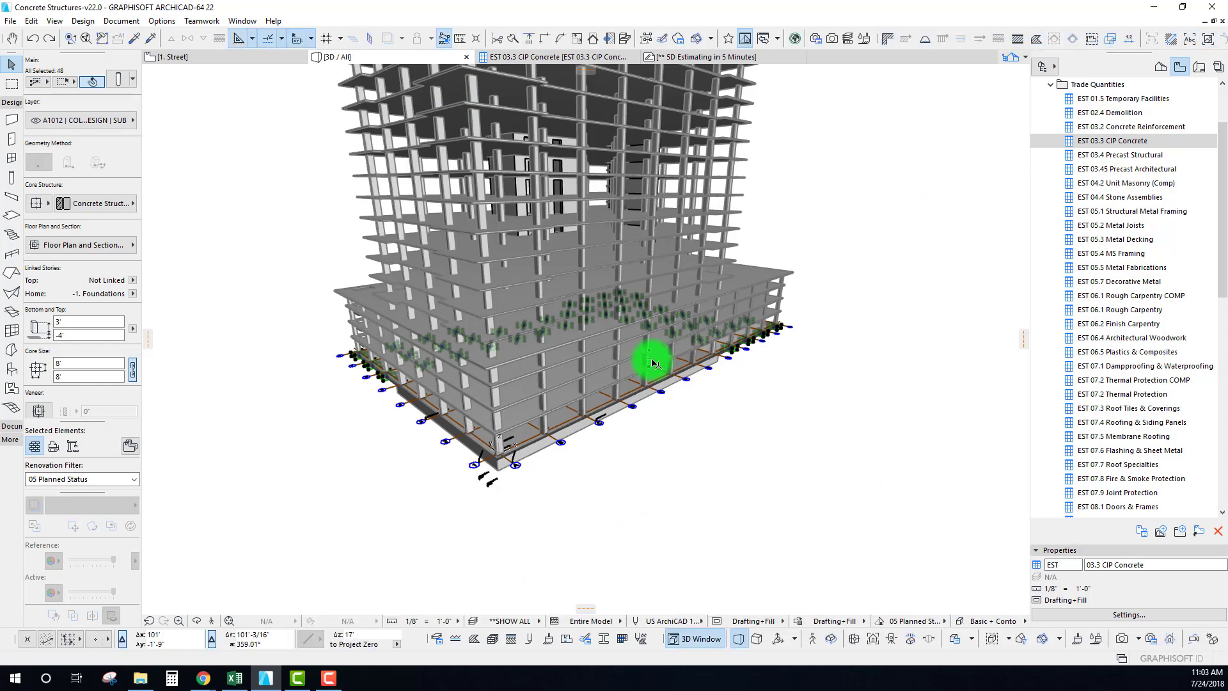
pyautogui.keyDown('shift'); pyautogui.moveTo(652, 360); pyautogui.dragTo(569, 338, button='middle'); pyautogui.keyUp('shift')
pyautogui.press('Escape')
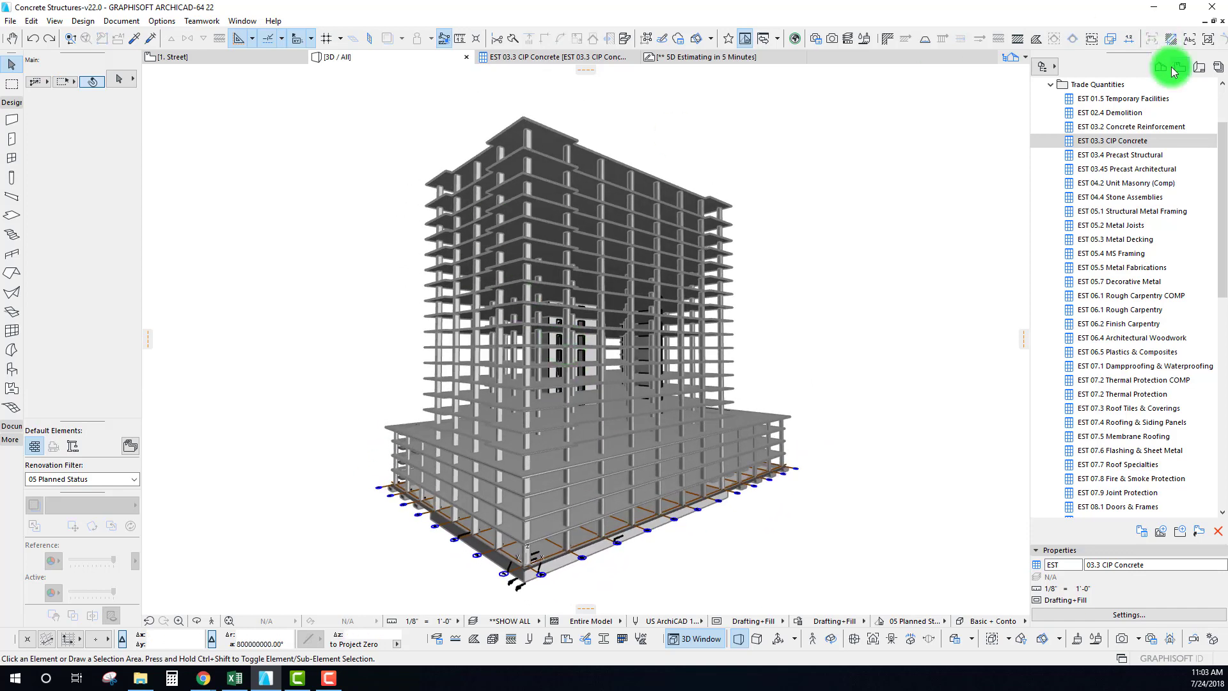
# Open the EXCEL DATA publisher set, collapse STATUS REPORTS, and select EST 03.3 CIP Concrete among the trade quantities.
pyautogui.click(1220, 69)
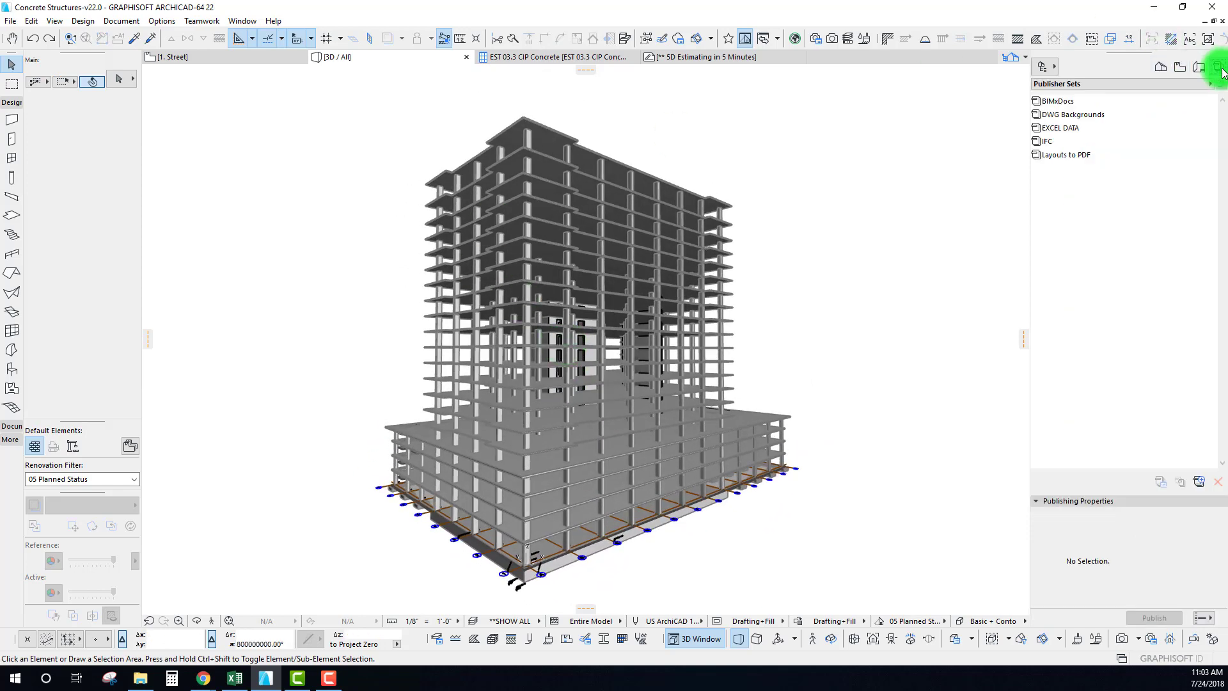
pyautogui.doubleClick(1046, 128)
pyautogui.scroll(1, 1075, 148)
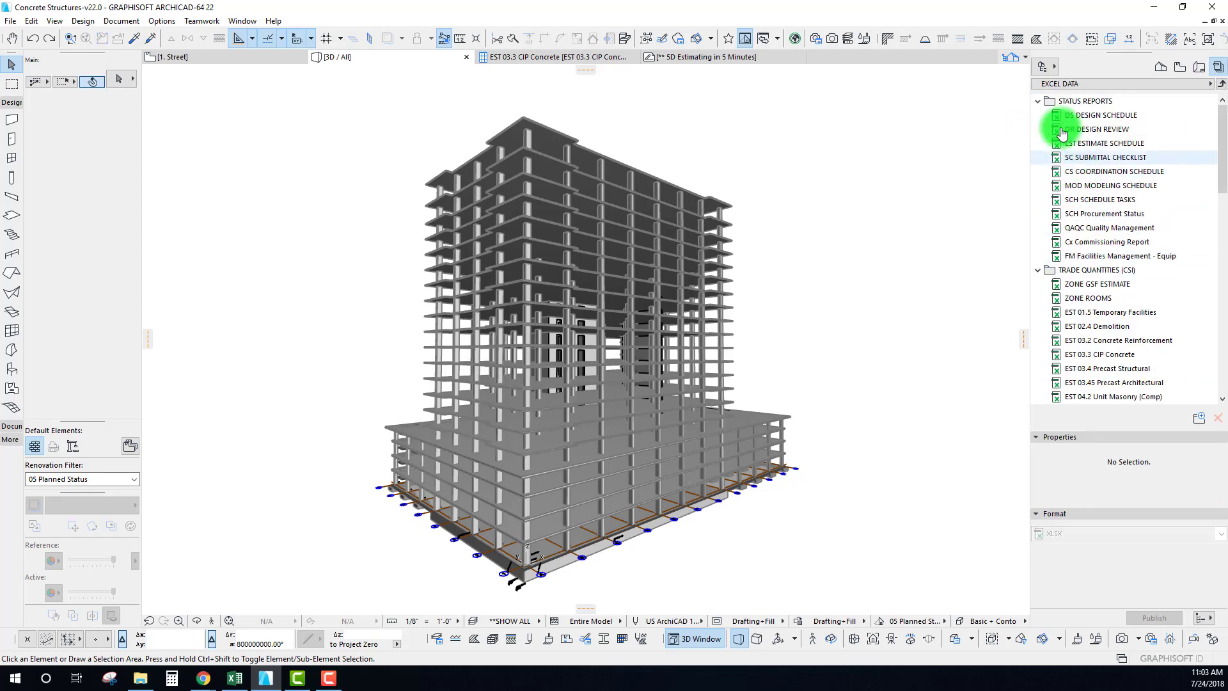
pyautogui.click(1039, 102)
pyautogui.click(1095, 199)
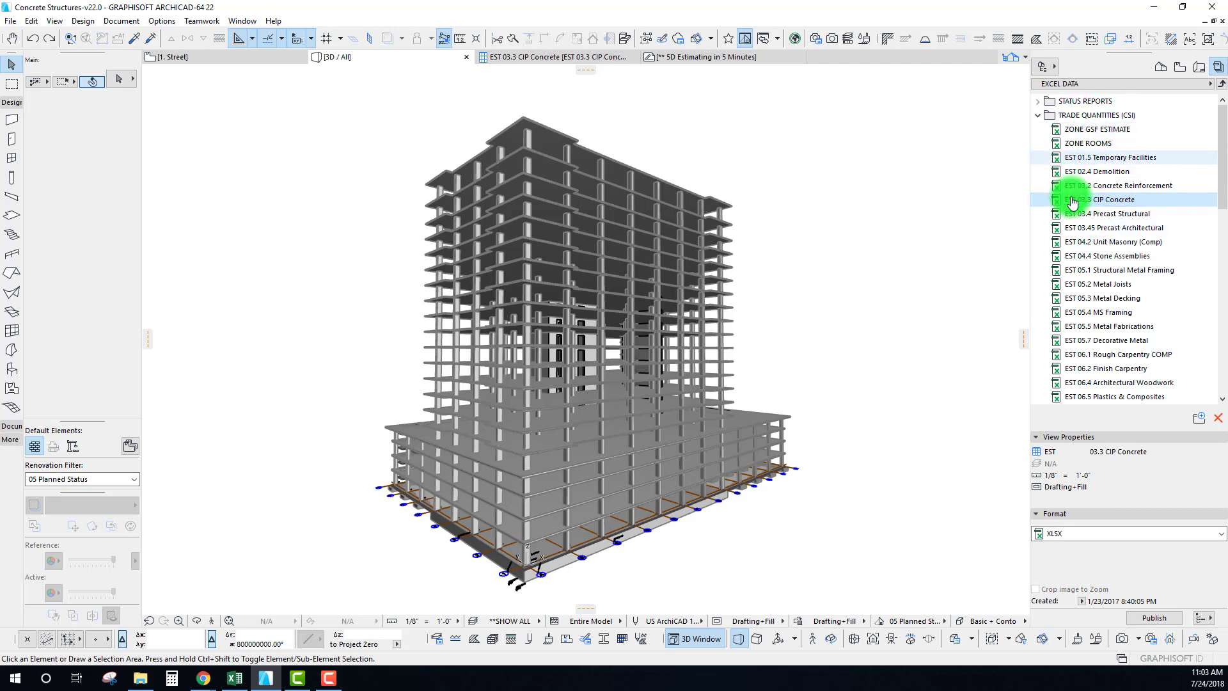
pyautogui.scroll(-4, 1124, 388)
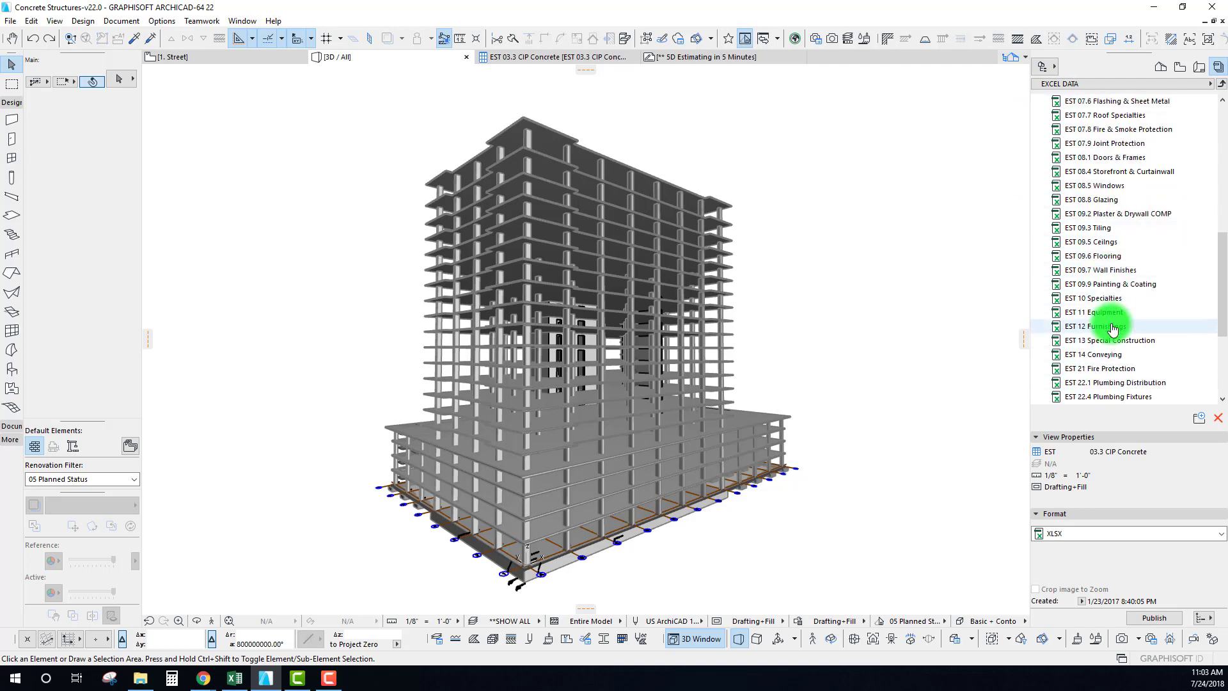
pyautogui.scroll(4, 1122, 294)
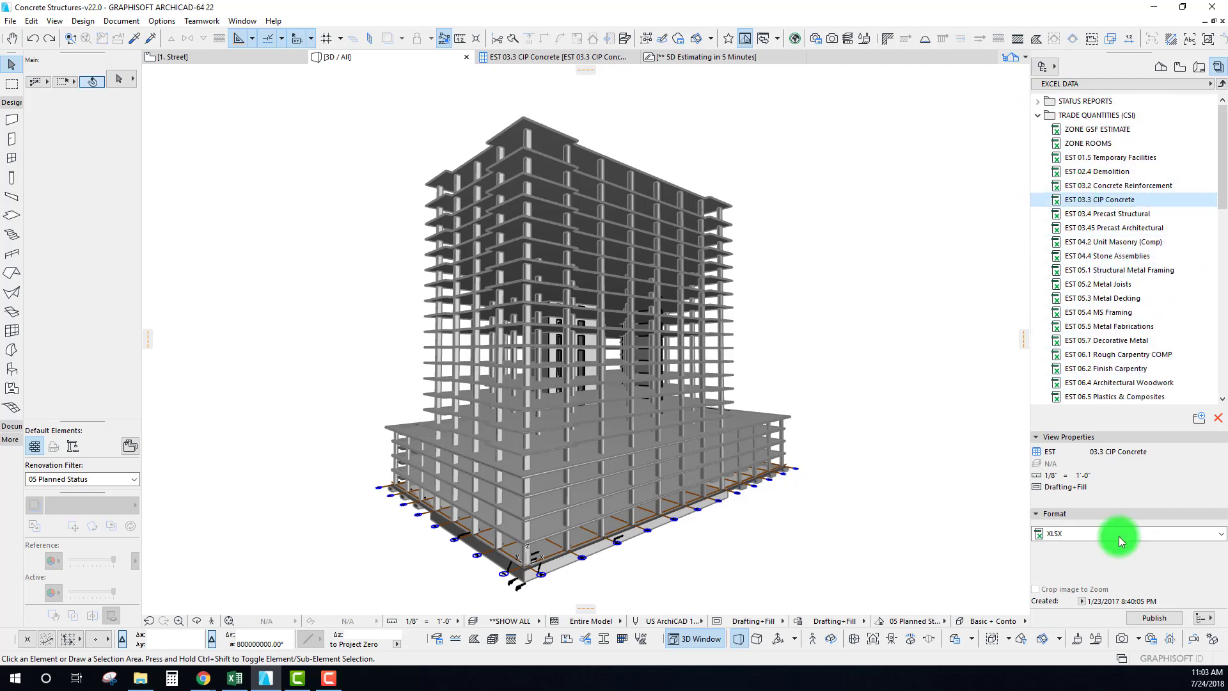
# Check the publisher set's destination folder, 03_Reports under Episode 002_CIP Structures & 5D Estimating, and close its properties unchanged.
pyautogui.rightClick(1087, 199)
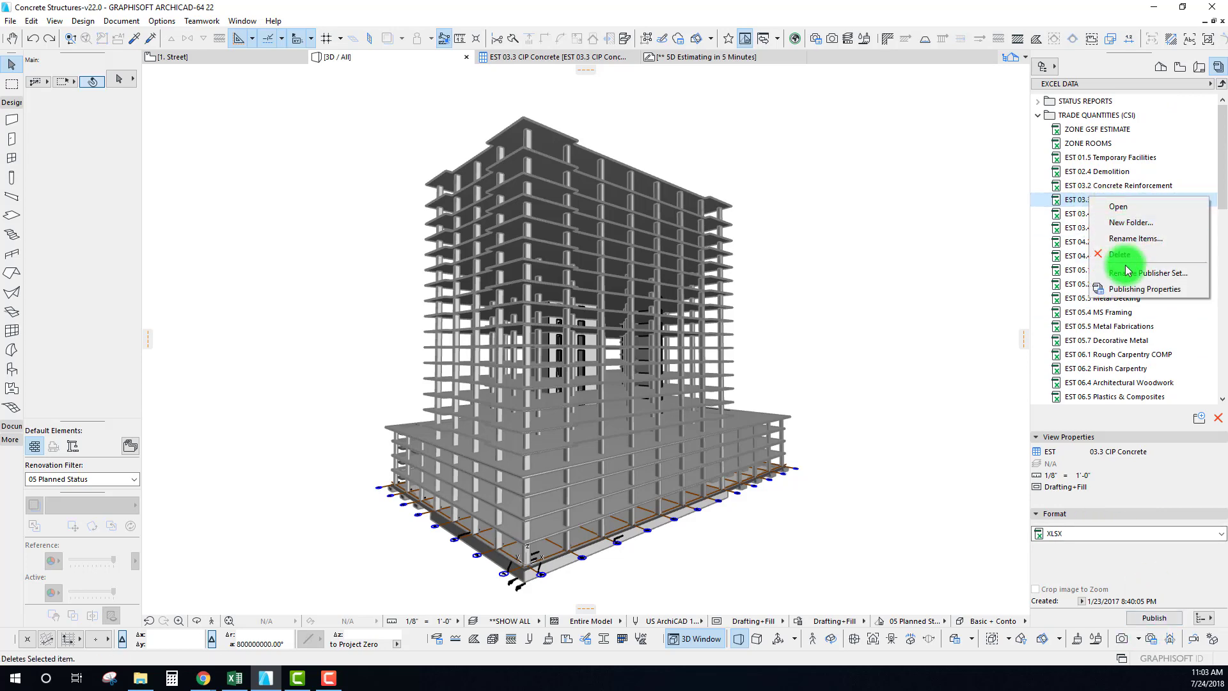
pyautogui.click(1125, 290)
pyautogui.click(680, 253)
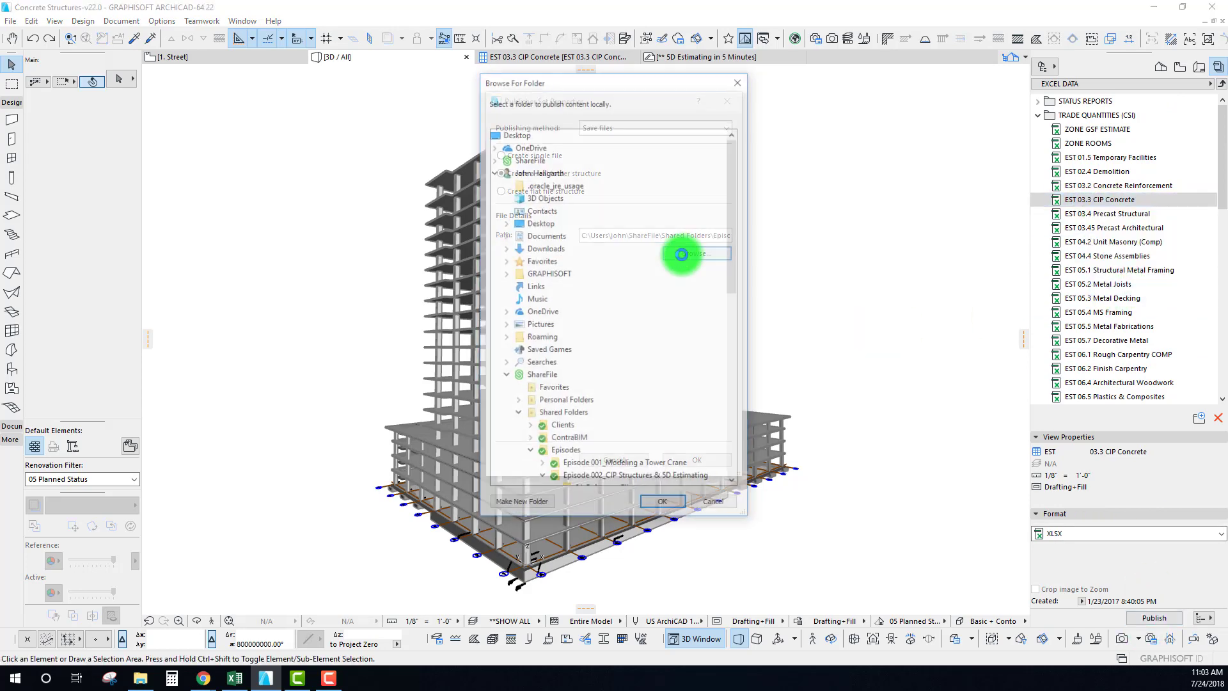
pyautogui.scroll(-6, 639, 409)
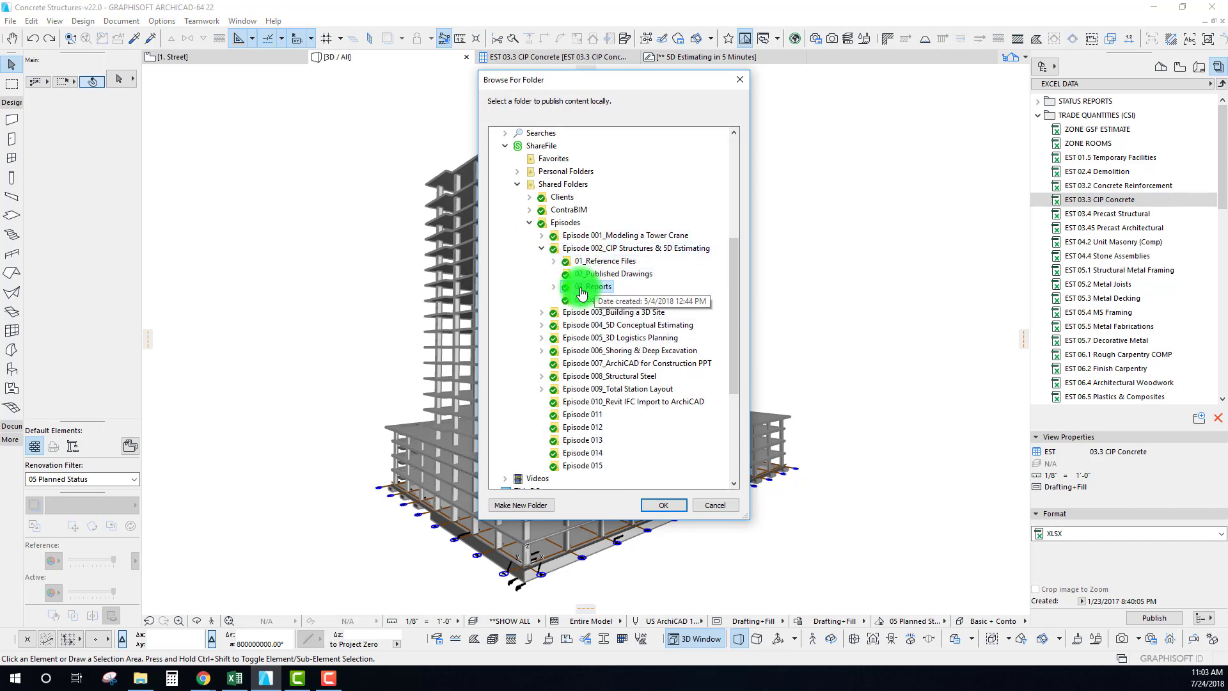
pyautogui.click(553, 286)
pyautogui.scroll(-1, 580, 480)
pyautogui.scroll(-3, 591, 391)
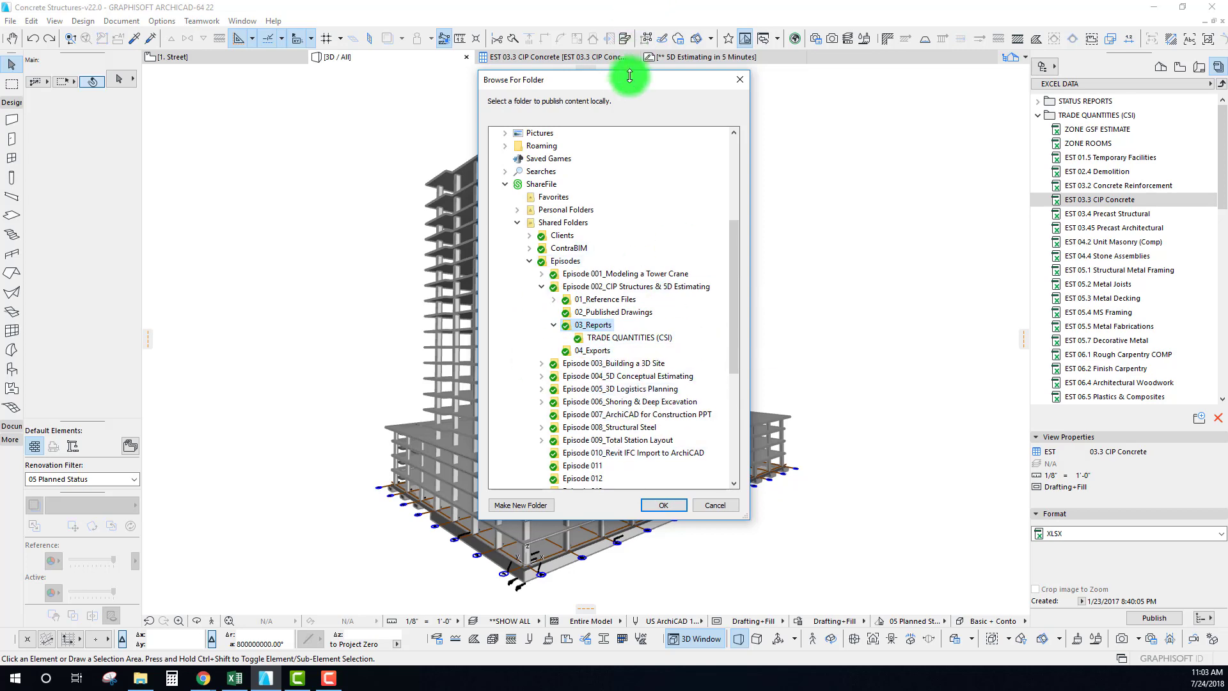
pyautogui.moveTo(633, 80); pyautogui.dragTo(666, 126)
pyautogui.click(772, 125)
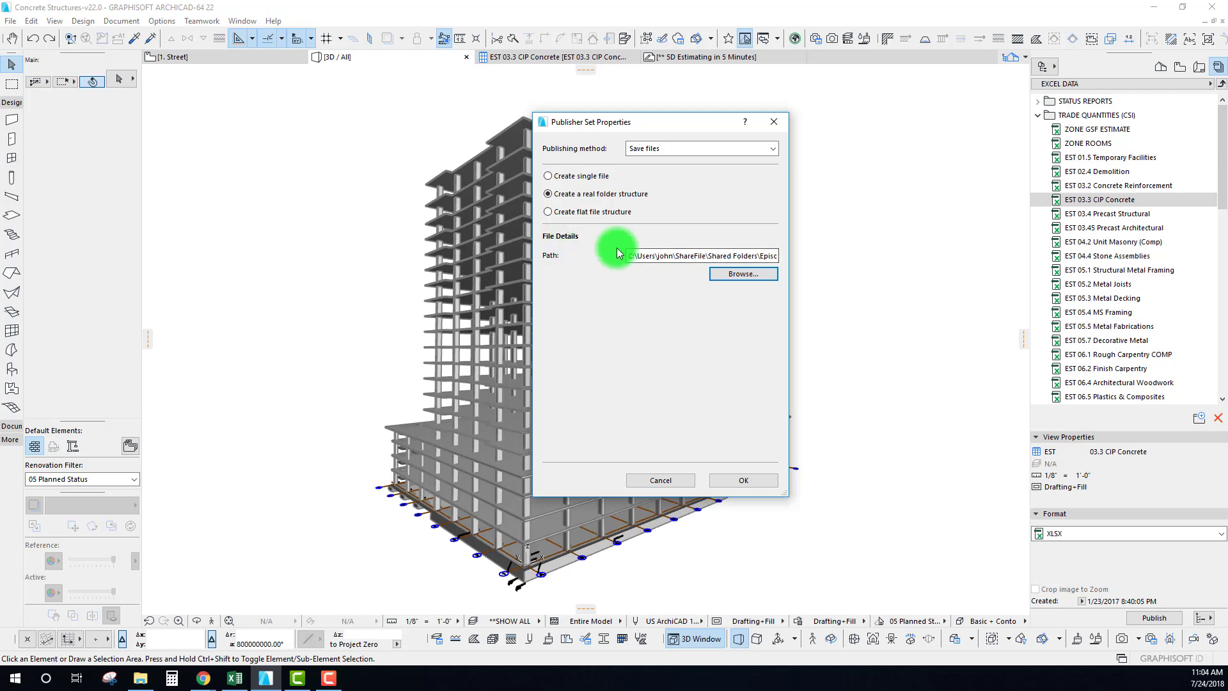
pyautogui.moveTo(716, 134); pyautogui.dragTo(786, 135)
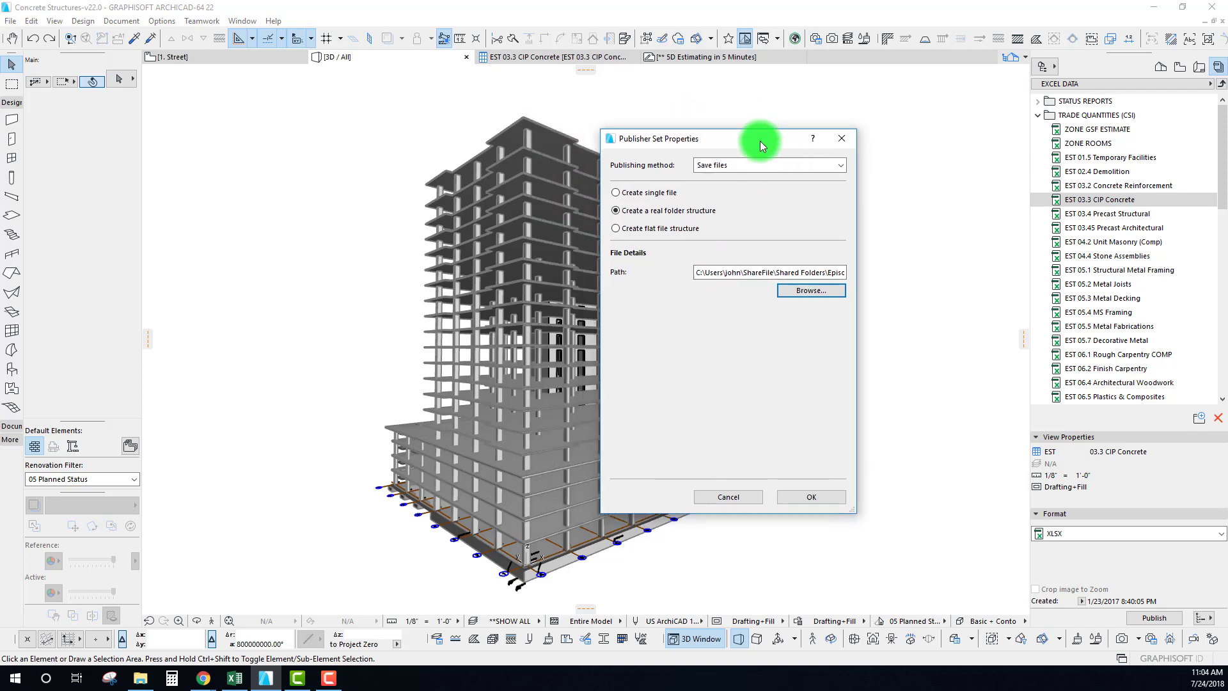
pyautogui.click(845, 121)
# Publish the EST 03.3 CIP Concrete schedule in XLSX format and dismiss the publishing report.
pyautogui.click(1151, 619)
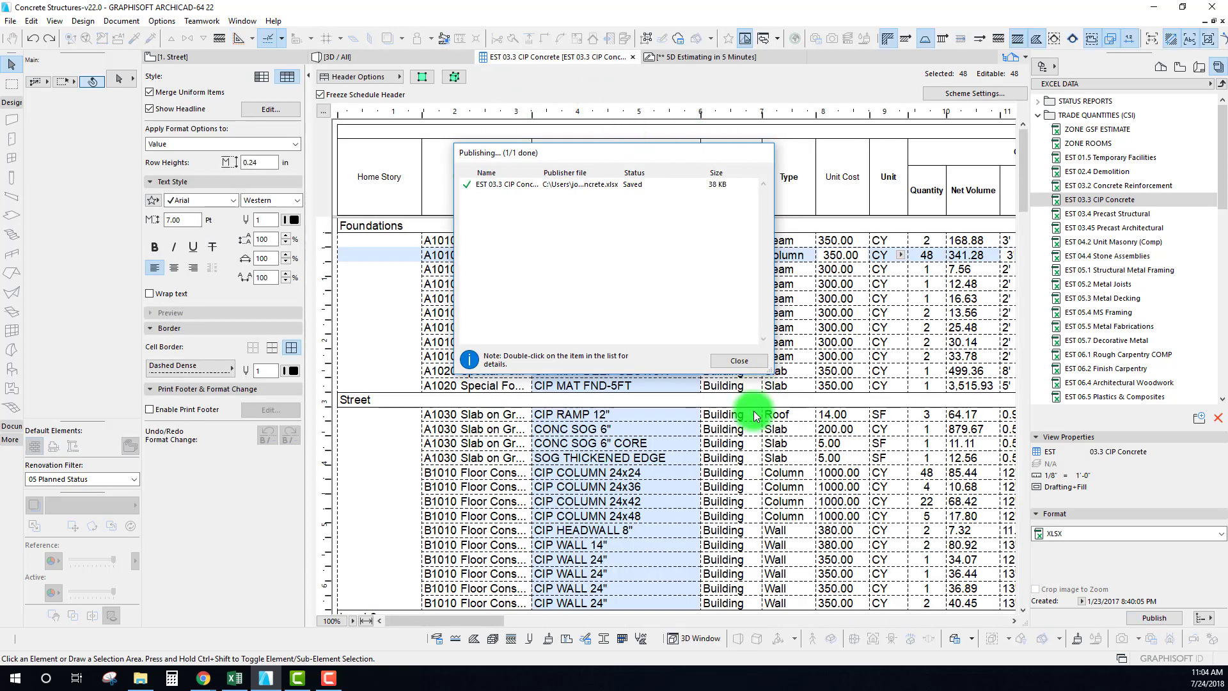
pyautogui.click(732, 360)
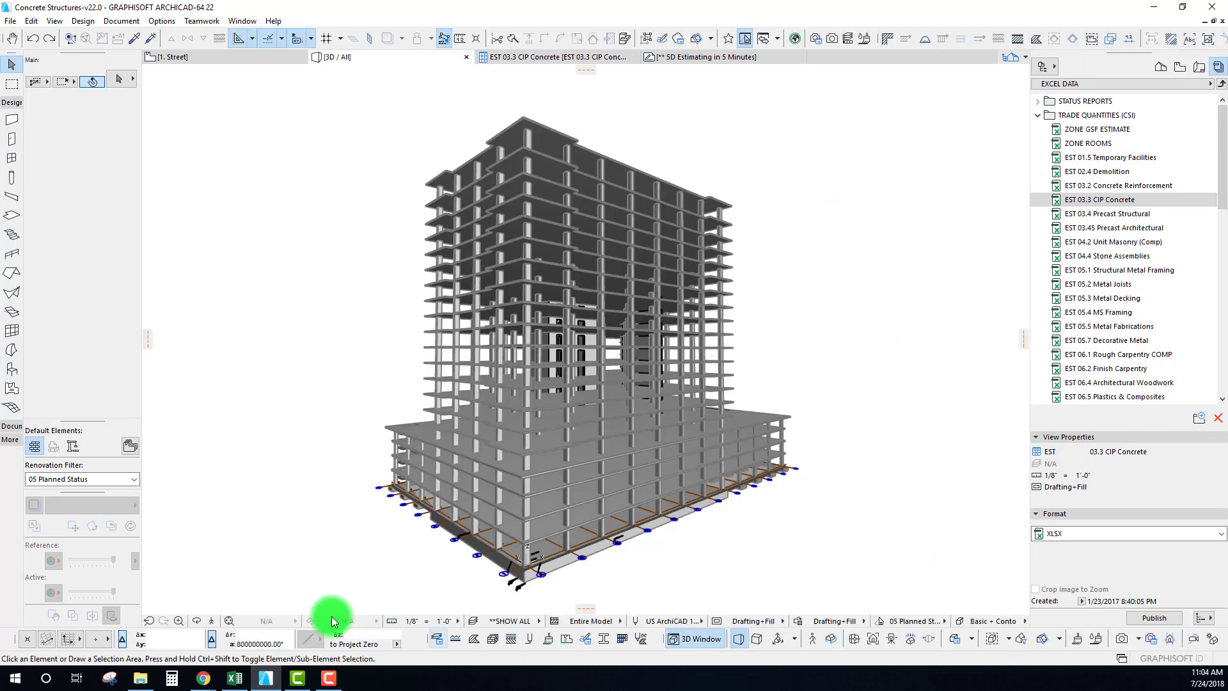
# Switch to File Explorer and open the TRADE QUANTITIES (CSI) folder inside 03_Reports of Episode 002.
pyautogui.click(140, 680)
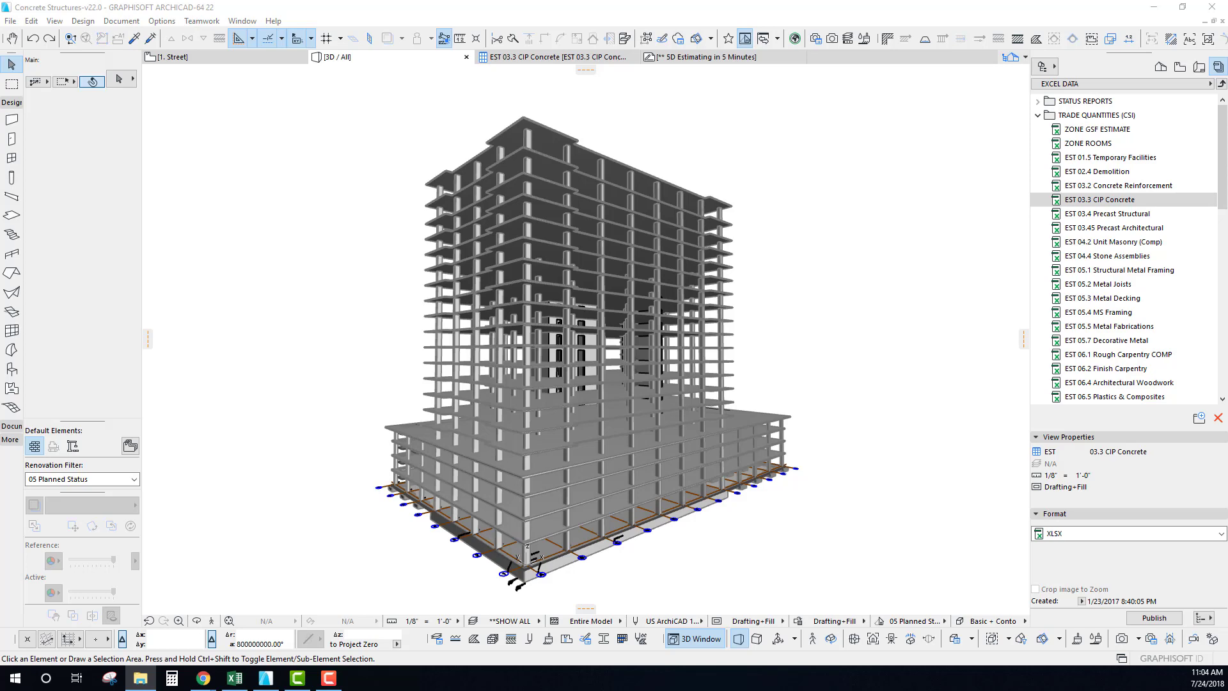
pyautogui.moveTo(0, 122); pyautogui.dragTo(499, 98)
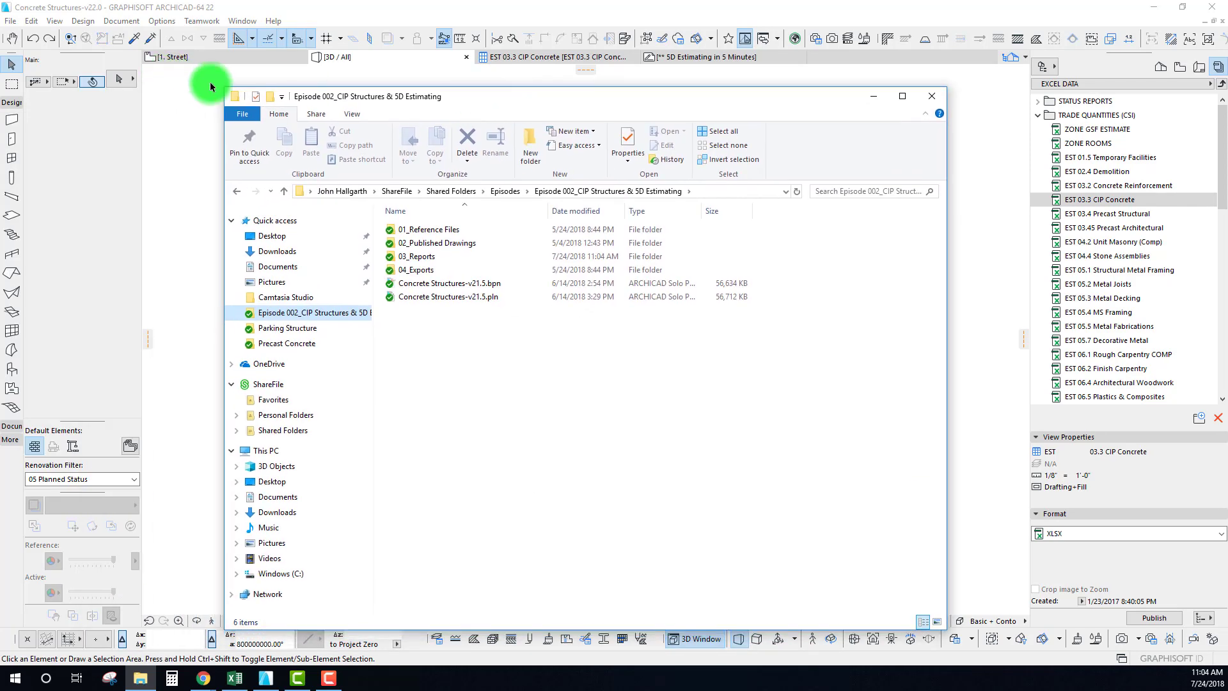
pyautogui.moveTo(226, 91); pyautogui.dragTo(480, 267)
pyautogui.moveTo(699, 275); pyautogui.dragTo(449, 230)
pyautogui.doubleClick(403, 381)
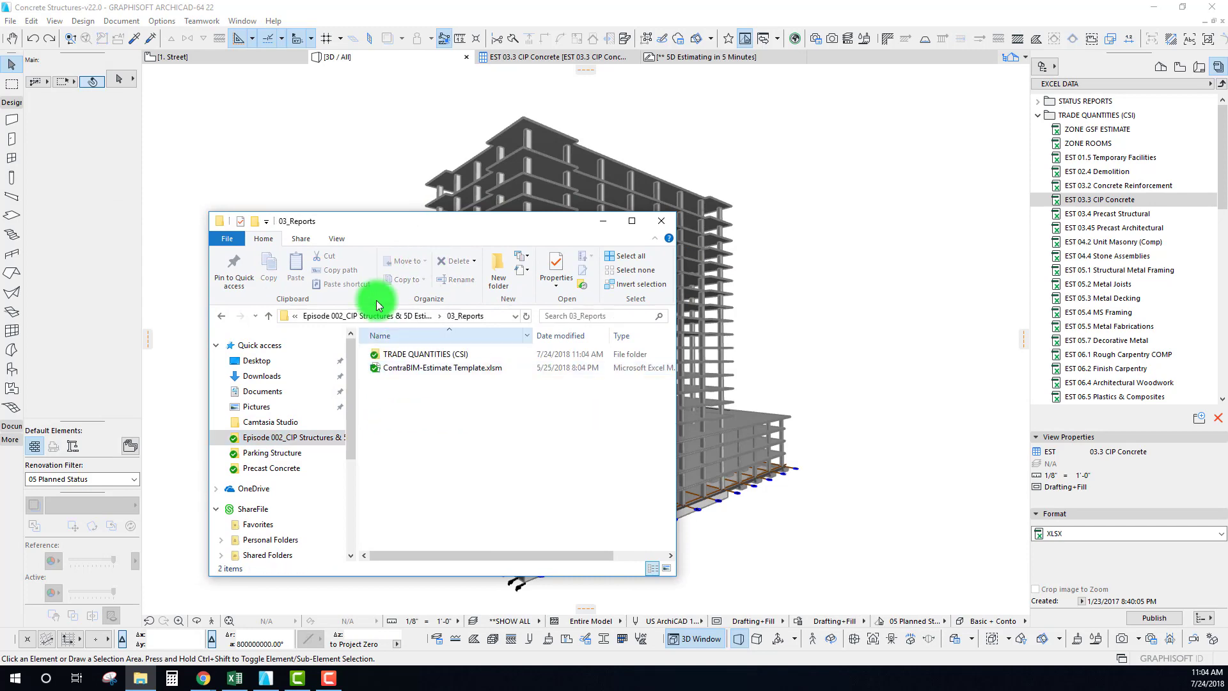
pyautogui.doubleClick(416, 356)
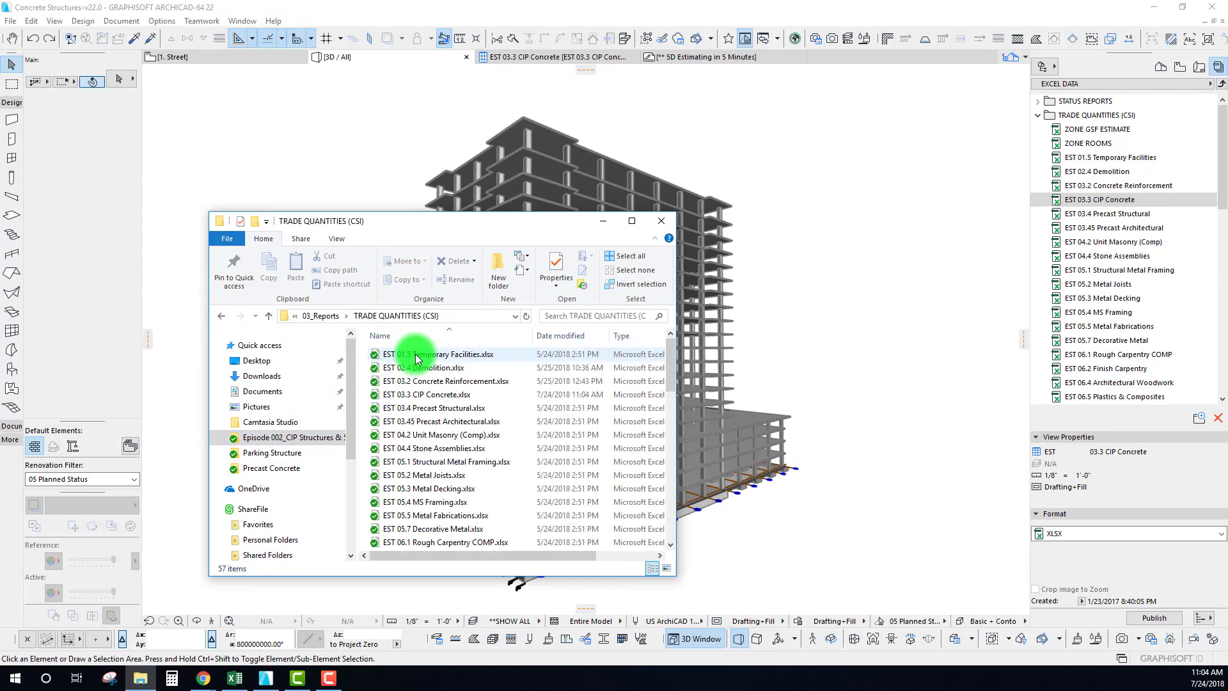
# Select EST 03.3 CIP Concrete.xlsx and widen the folder window to show the file details including size.
pyautogui.moveTo(419, 219); pyautogui.dragTo(376, 144)
pyautogui.click(358, 315)
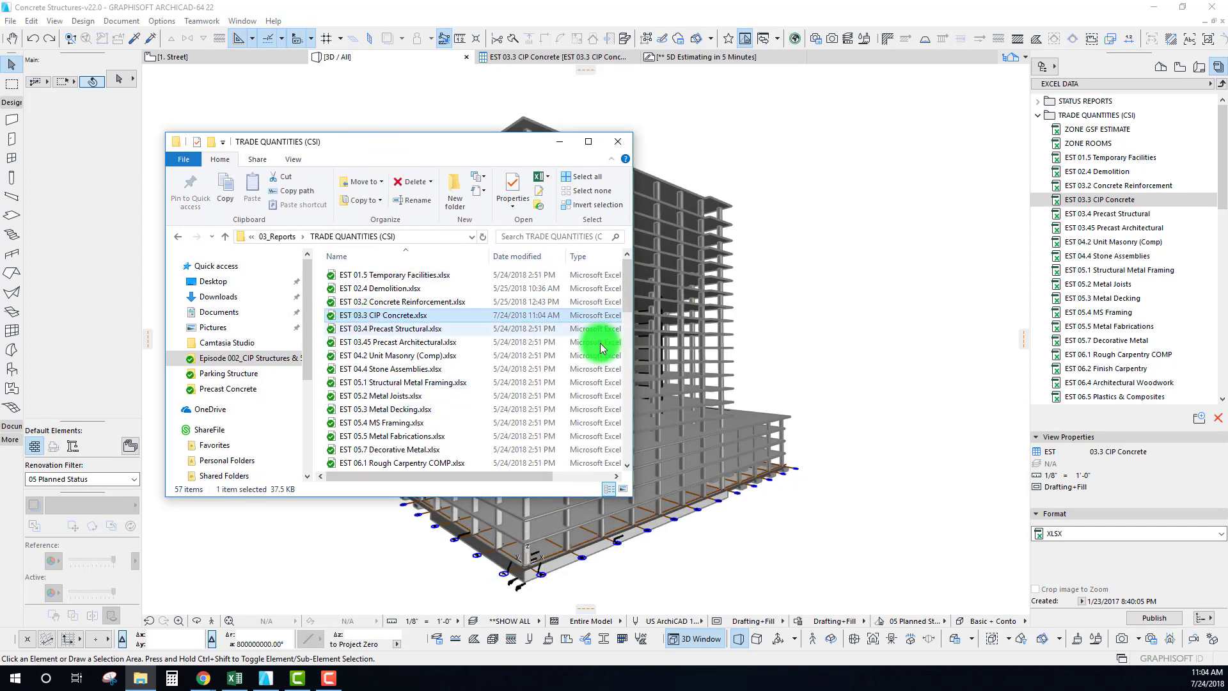
pyautogui.moveTo(675, 356); pyautogui.dragTo(718, 374)
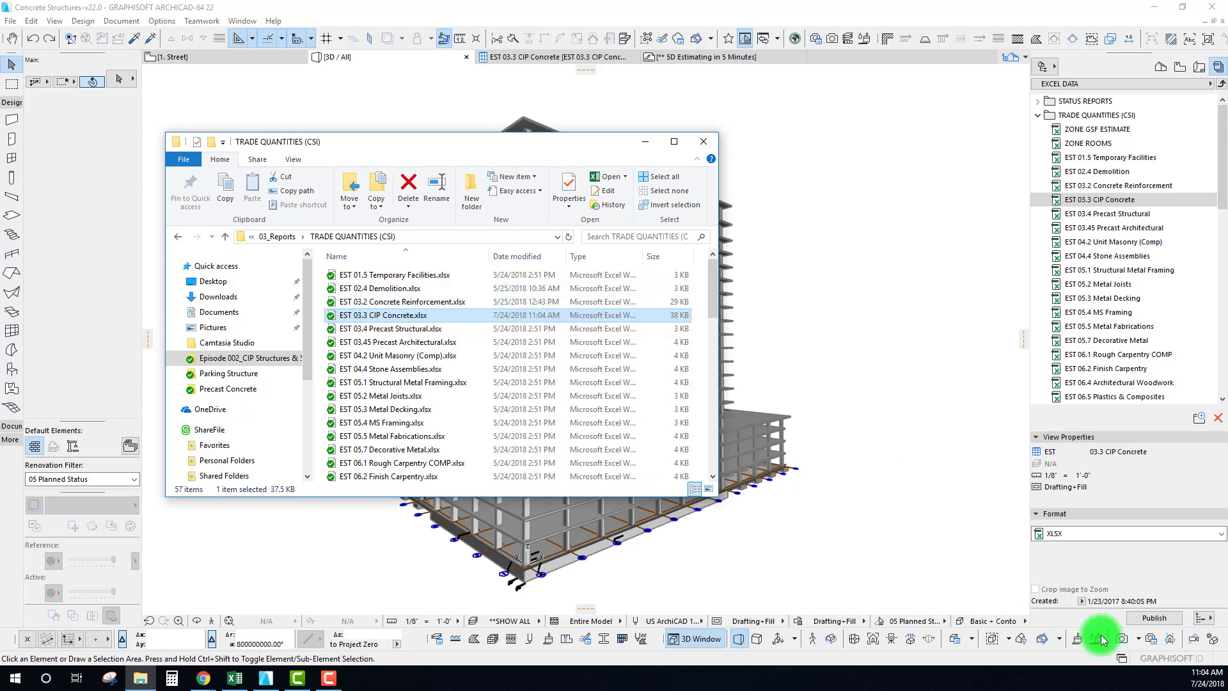
pyautogui.moveTo(425, 137); pyautogui.dragTo(622, 147)
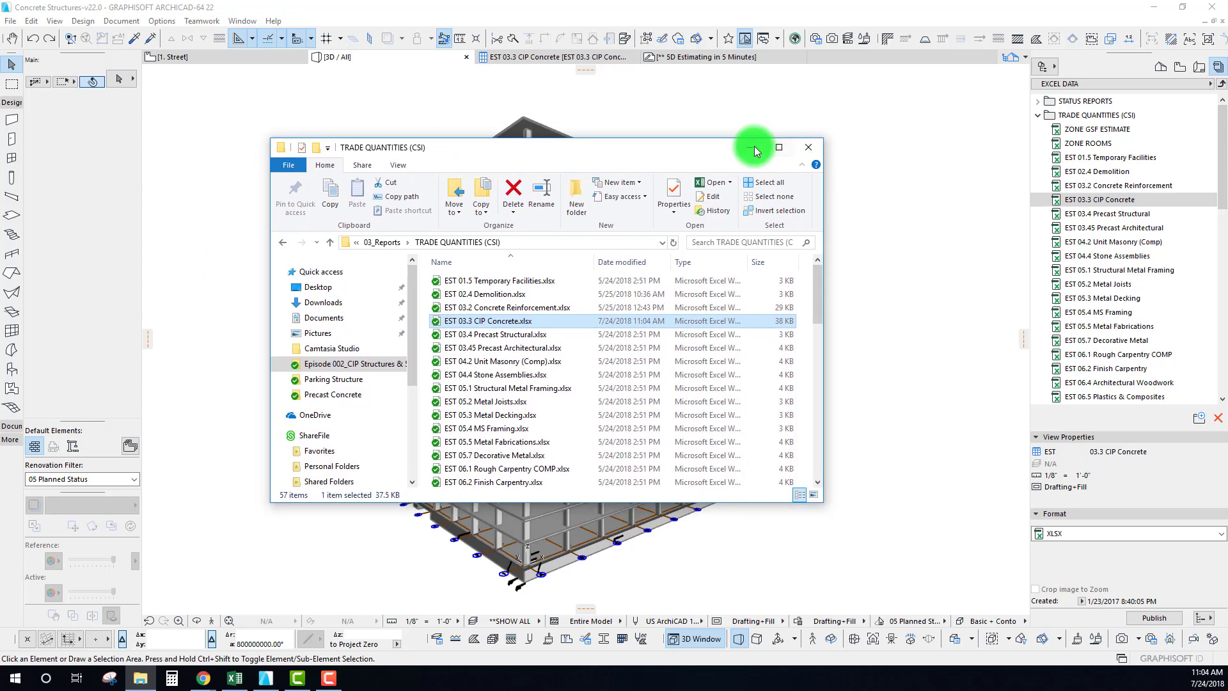
# Open EST 03.3 CIP Concrete.xlsx in Excel, look through its exported quantity rows, and close the workbook.
pyautogui.doubleClick(472, 327)
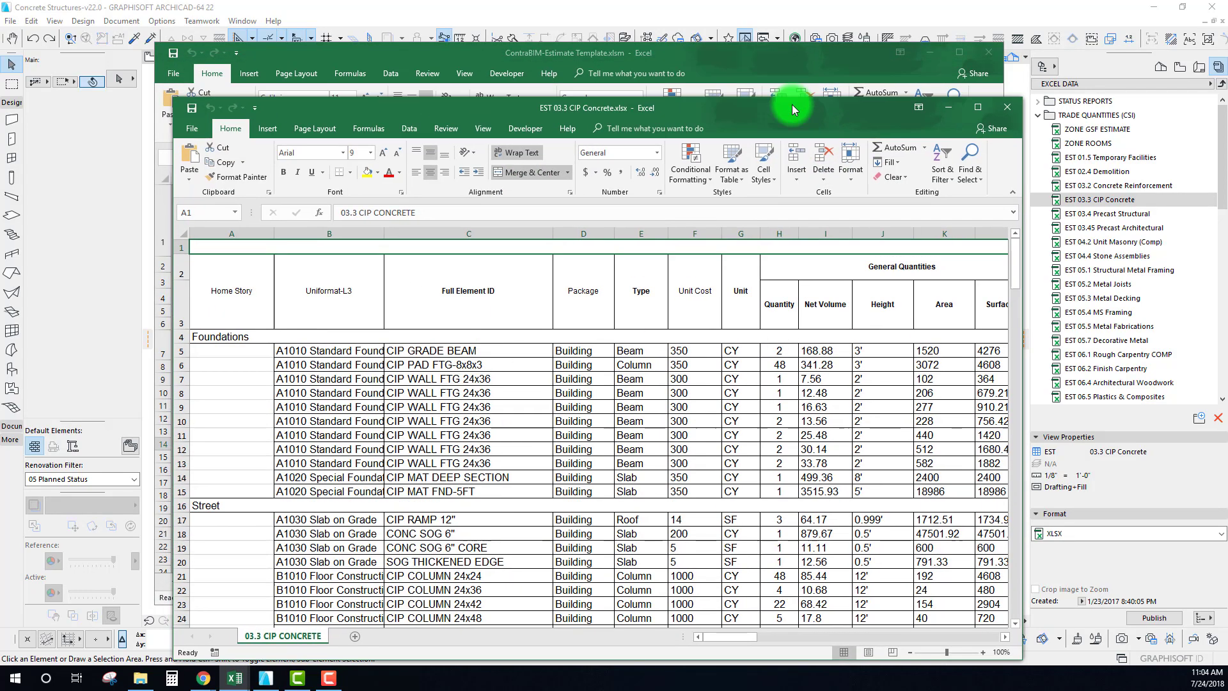
pyautogui.moveTo(792, 109); pyautogui.dragTo(793, 60)
pyautogui.scroll(-6, 594, 415)
pyautogui.scroll(6, 567, 417)
pyautogui.moveTo(744, 596); pyautogui.dragTo(665, 587)
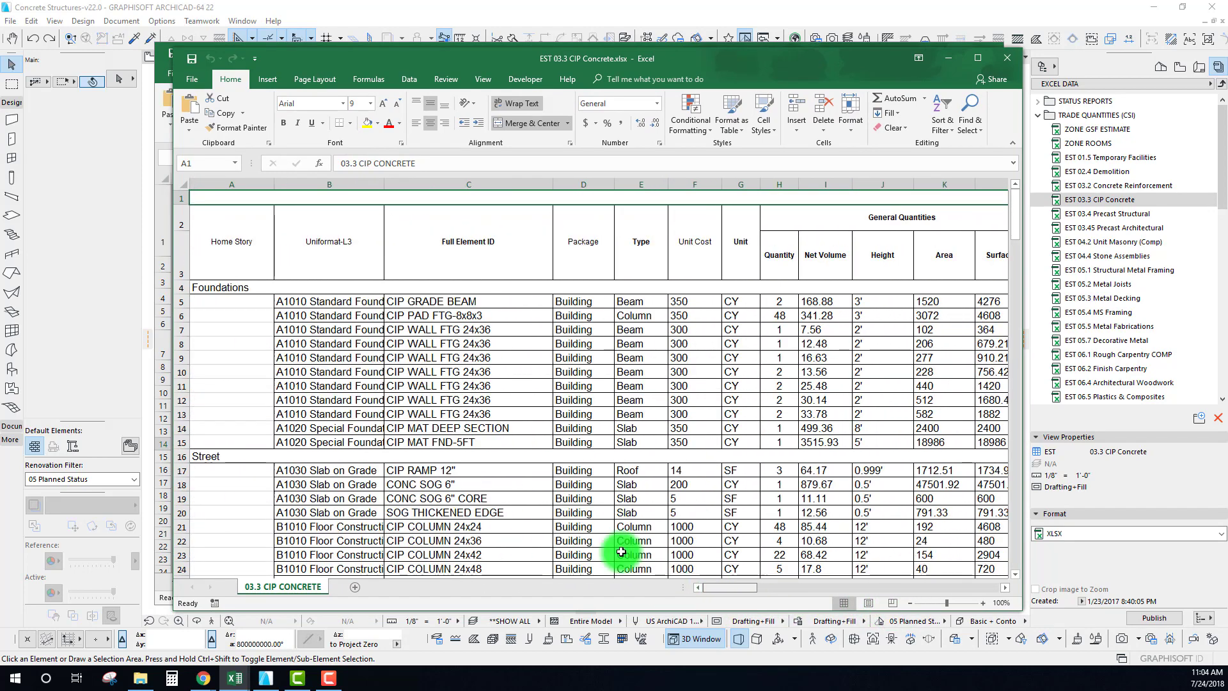
pyautogui.scroll(-6, 335, 425)
pyautogui.scroll(5, 335, 425)
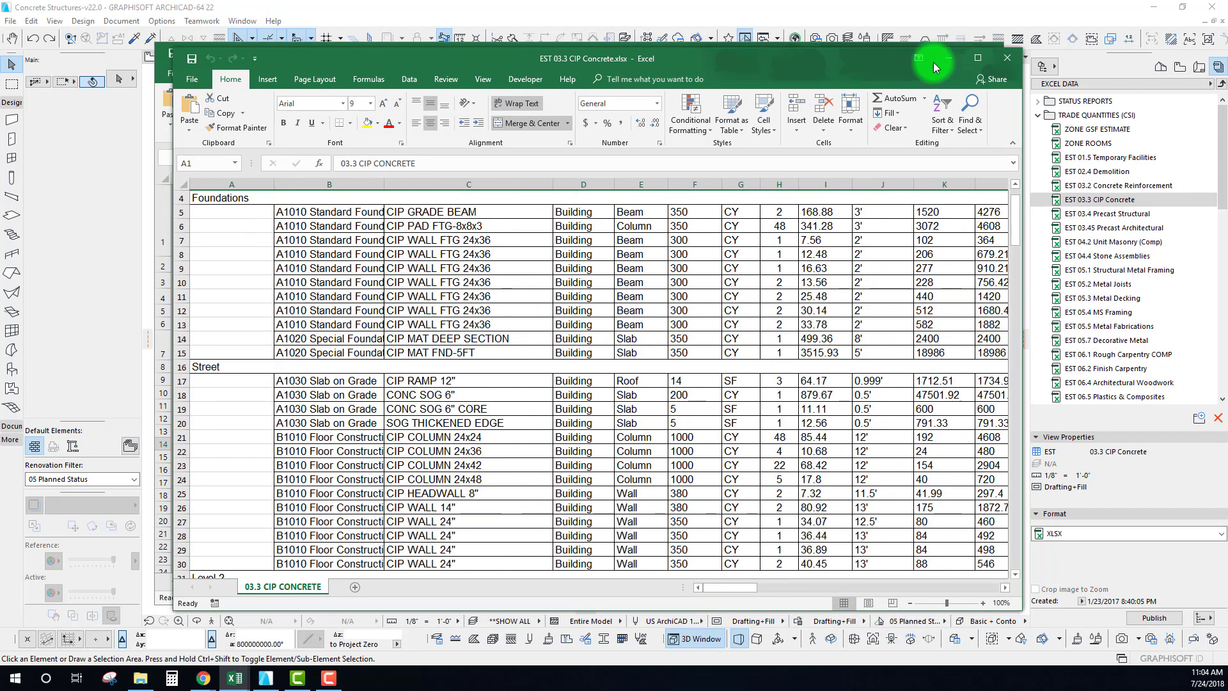
pyautogui.click(1013, 64)
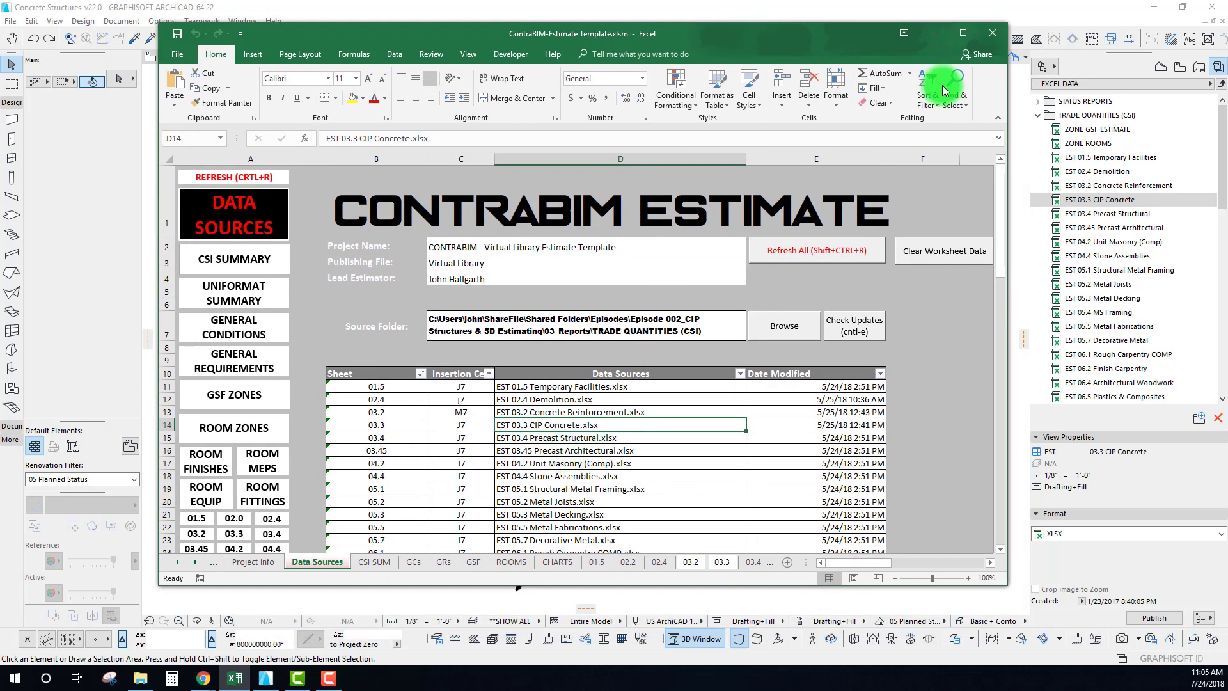
# Enlarge the ContraBIM-Estimate Template workbook window and examine the list of linked files on the Data Sources sheet.
pyautogui.moveTo(787, 39); pyautogui.dragTo(795, 31)
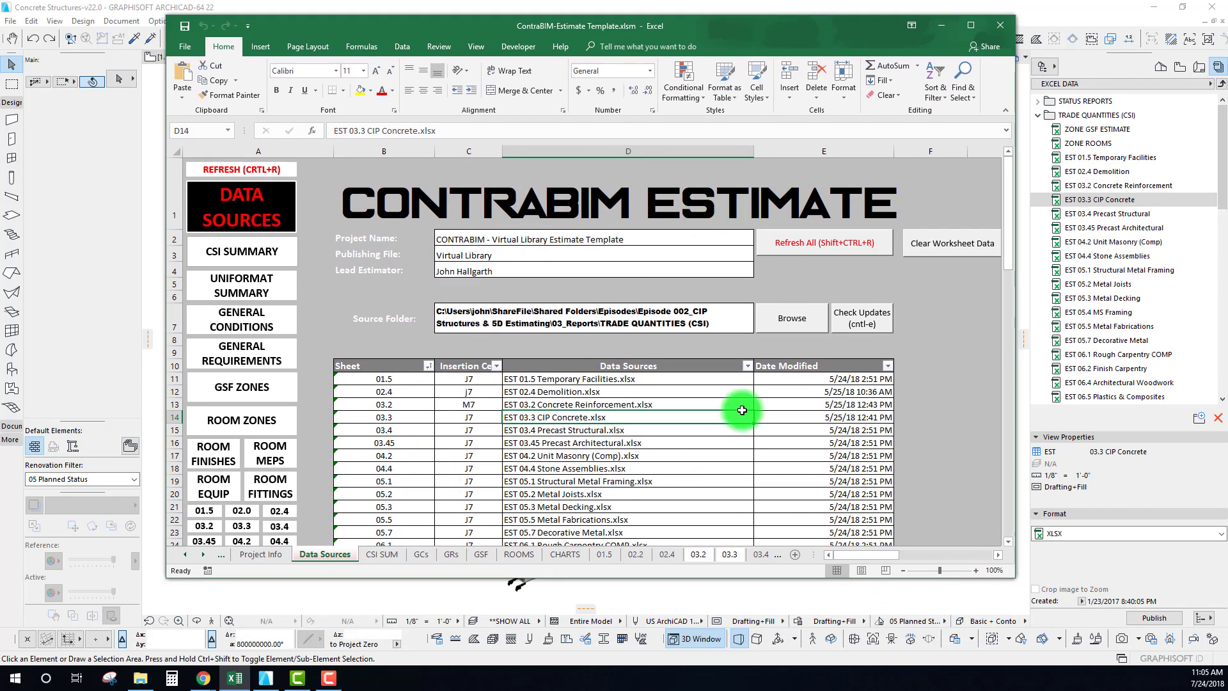
pyautogui.moveTo(703, 40)
pyautogui.mouseDown()
pyautogui.moveTo(707, 58)
pyautogui.moveTo(690, 42)
pyautogui.mouseUp()
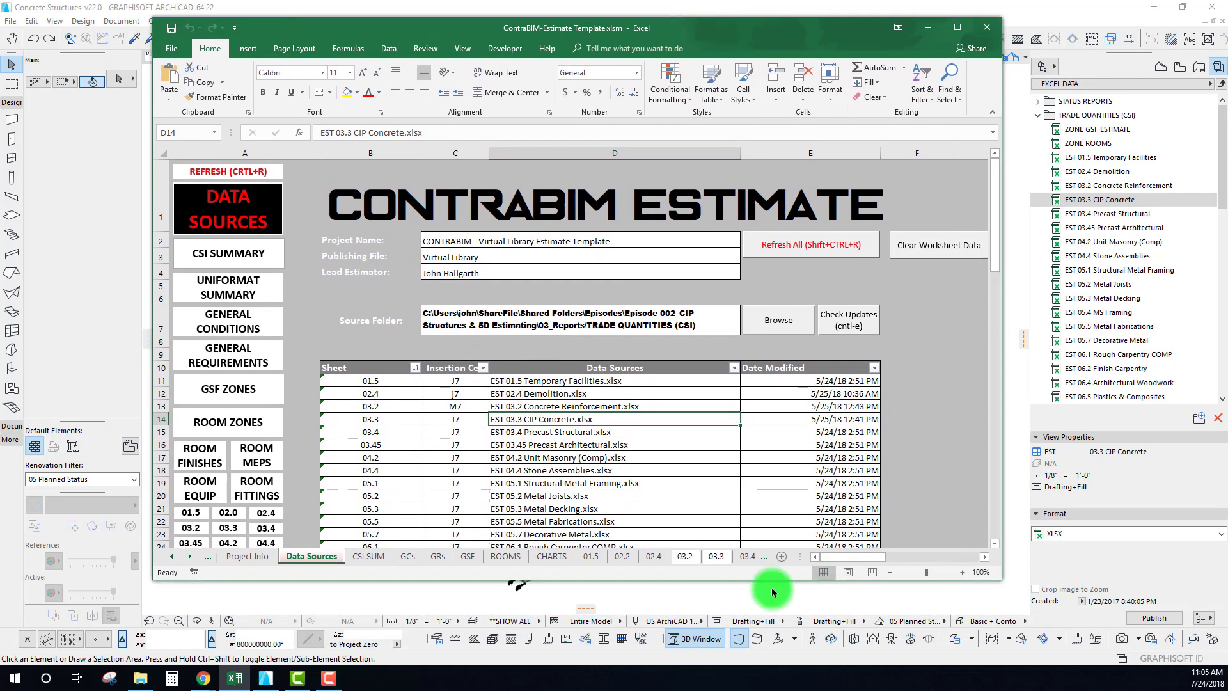
pyautogui.moveTo(766, 579); pyautogui.dragTo(758, 657)
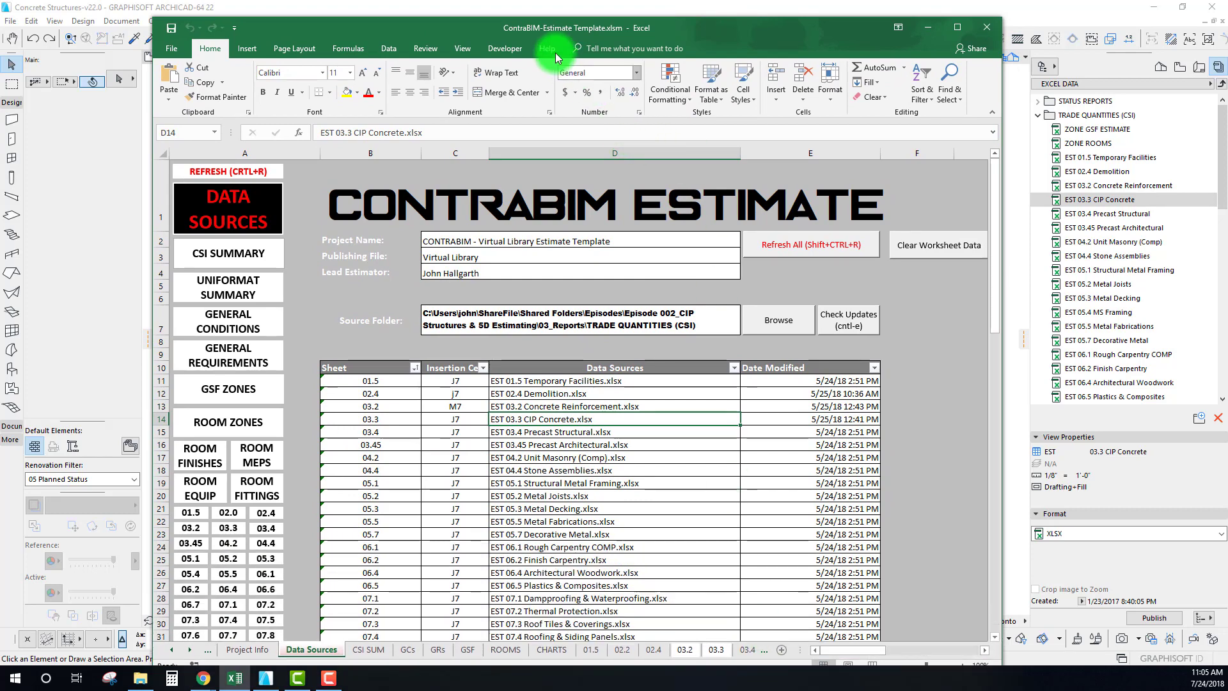
pyautogui.moveTo(560, 37); pyautogui.dragTo(566, 30)
pyautogui.scroll(-1, 469, 366)
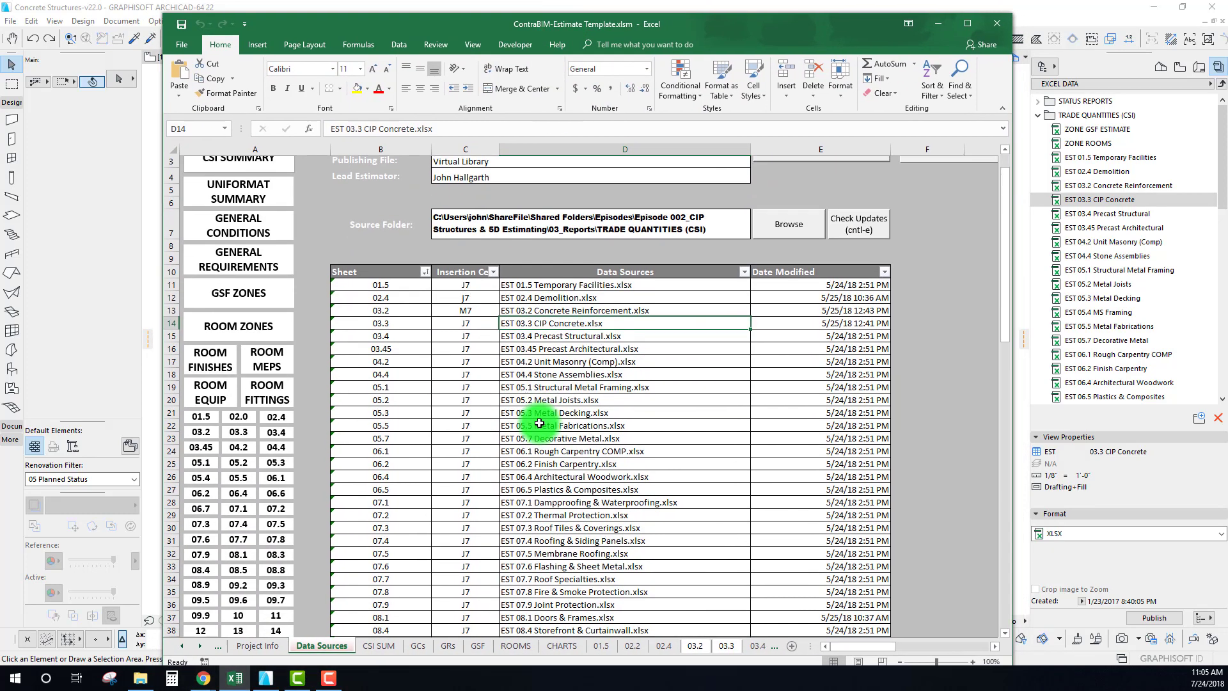
pyautogui.moveTo(418, 275); pyautogui.dragTo(753, 529)
pyautogui.click(650, 439)
# Show how the source folder is chosen, dismiss the folder chooser, and select the Source Folder path cell.
pyautogui.click(794, 219)
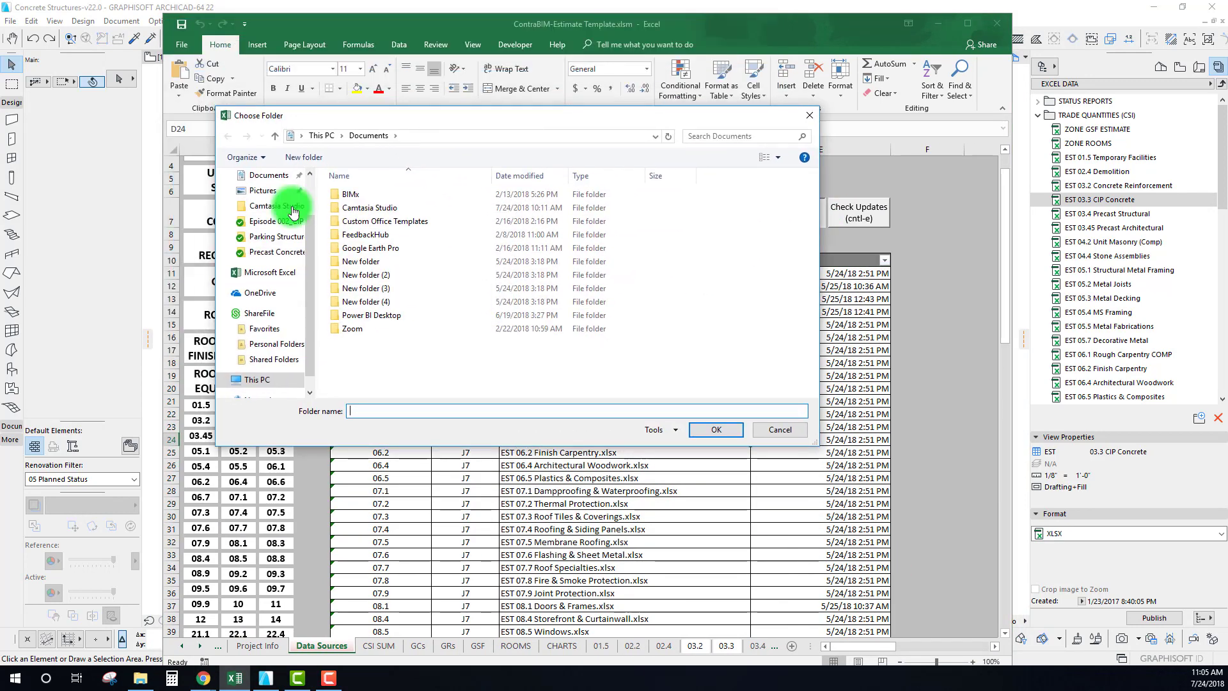
pyautogui.click(806, 117)
pyautogui.click(664, 210)
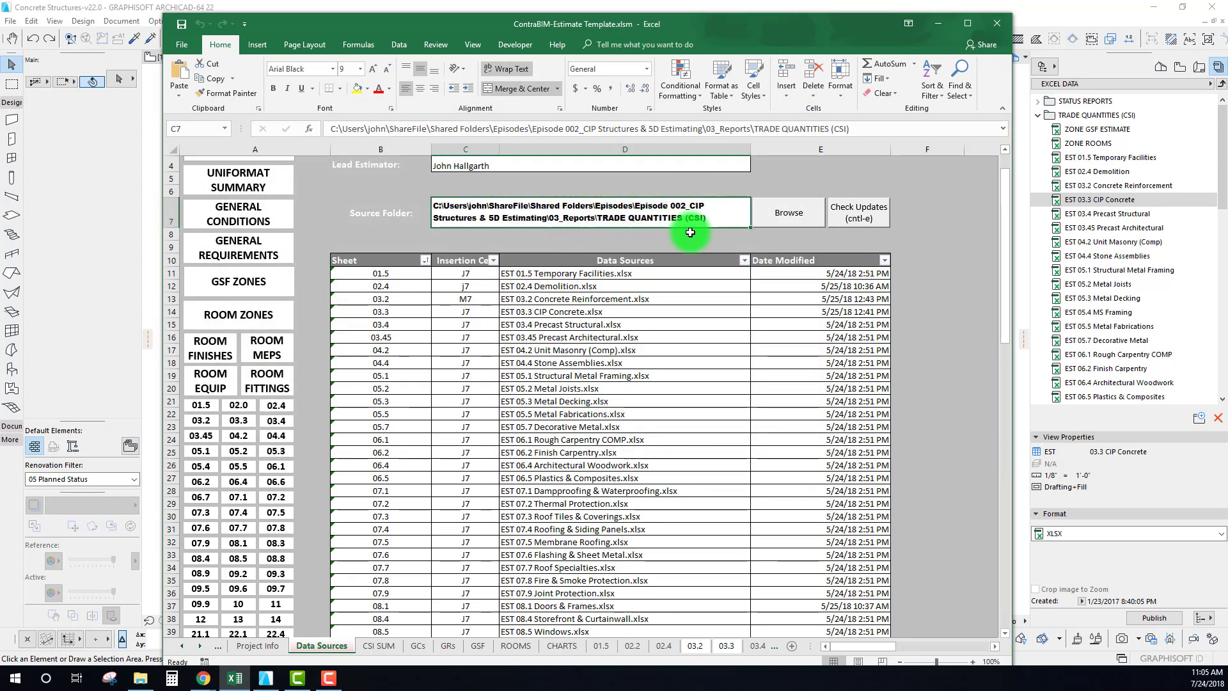
# Open the 03.3 Cast in Place Concrete sheet and examine its line items, unit costs and Uniformat group headings.
pyautogui.click(727, 646)
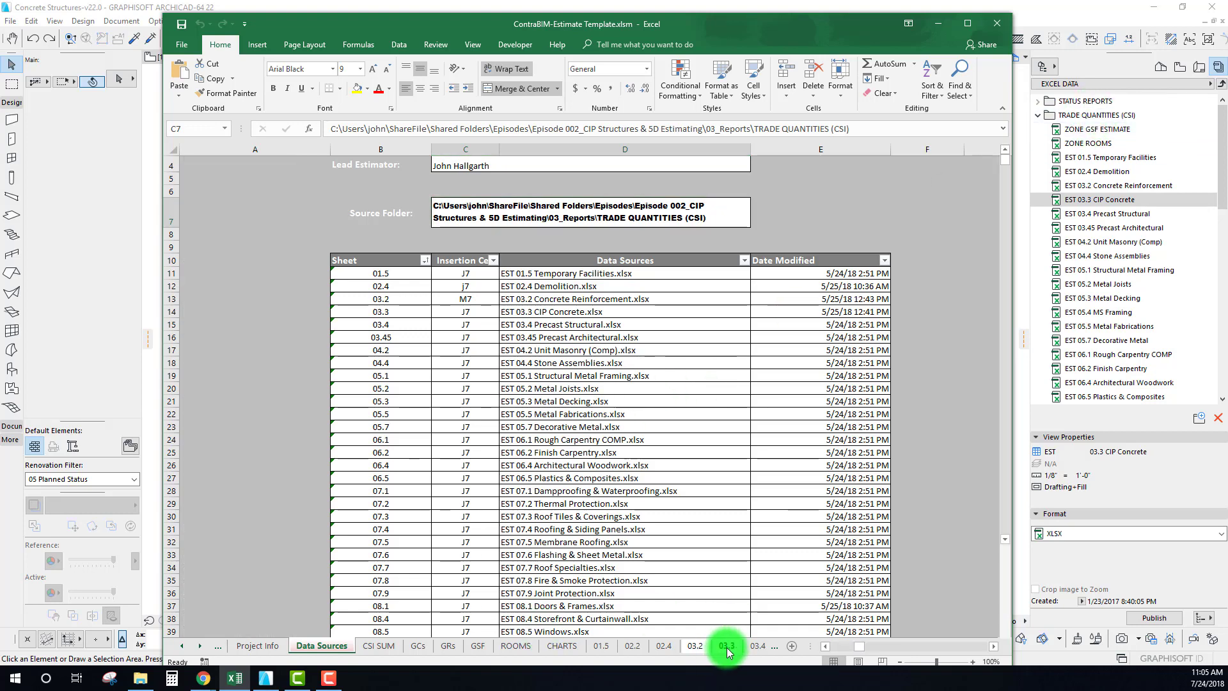
pyautogui.click(618, 454)
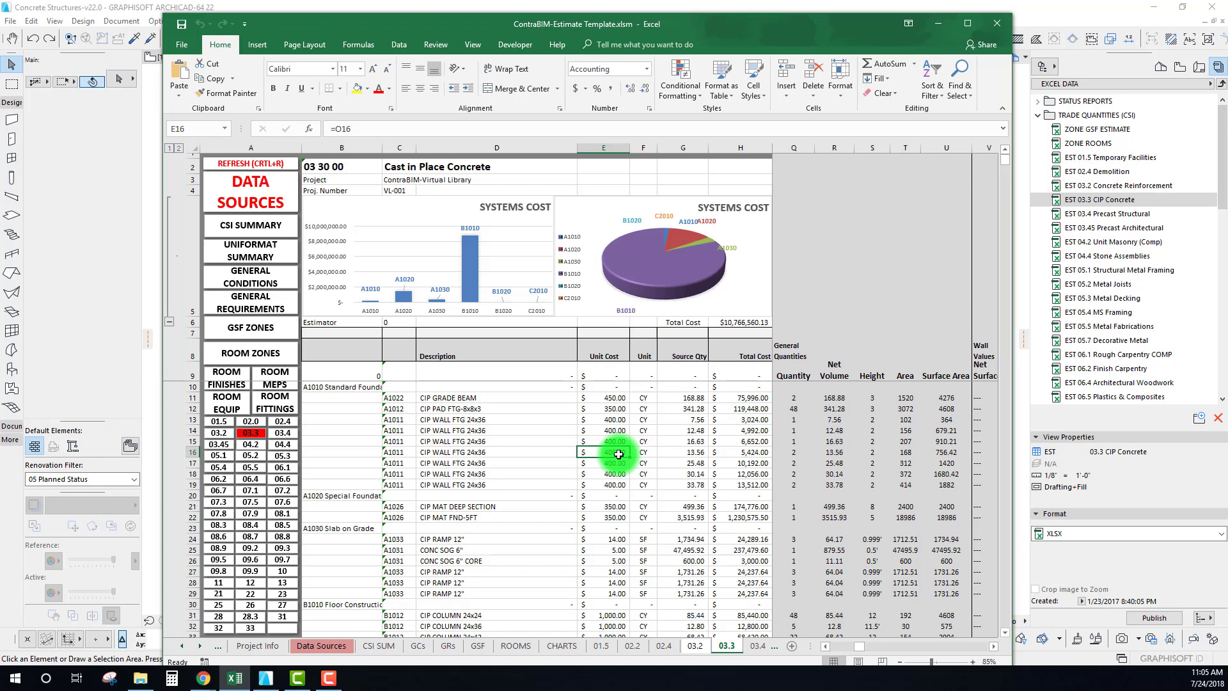
pyautogui.scroll(-2, 371, 480)
pyautogui.scroll(2, 388, 544)
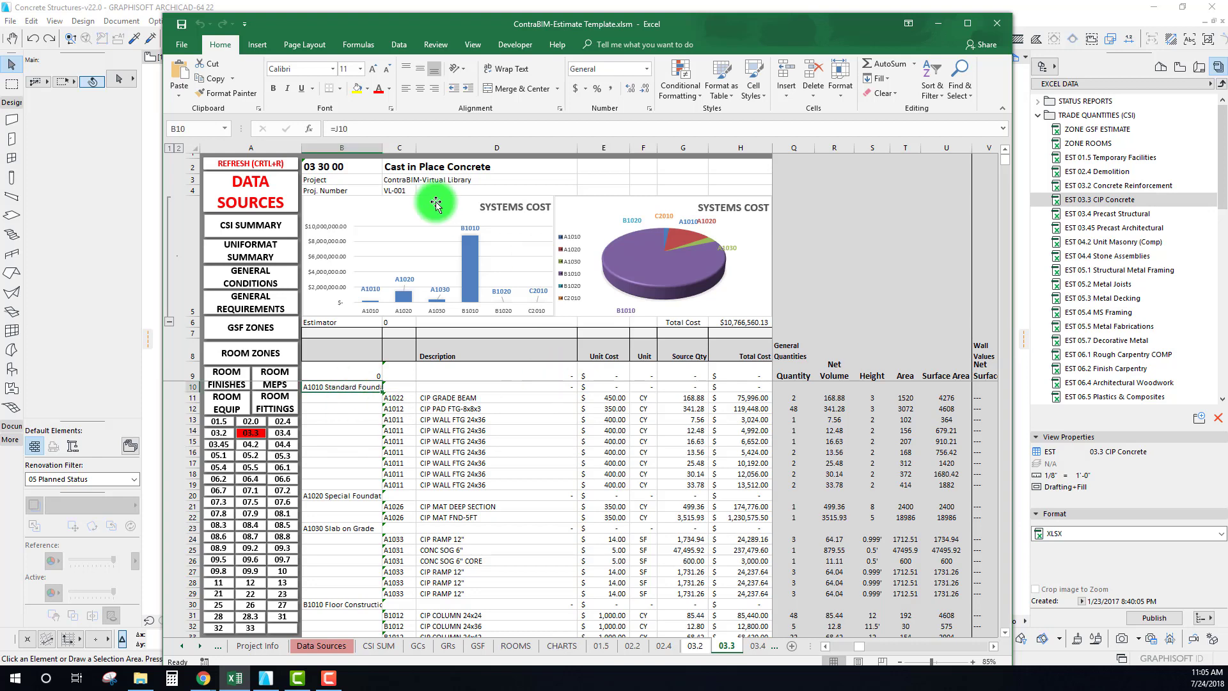
pyautogui.click(345, 496)
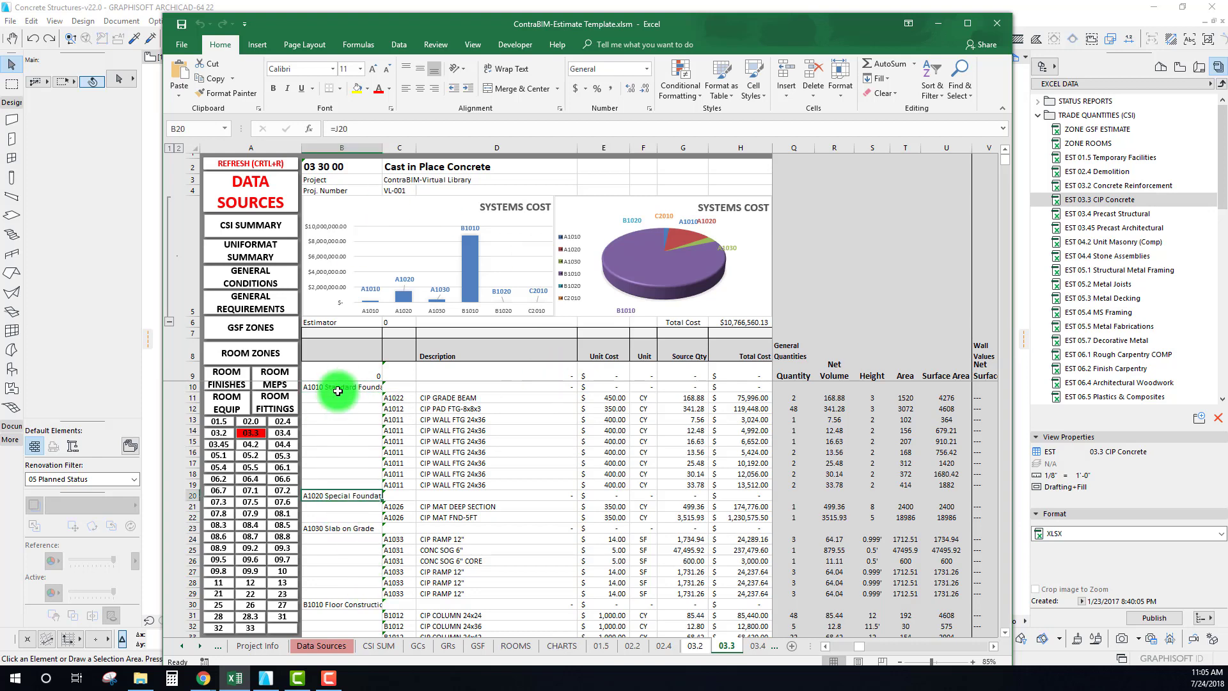
pyautogui.click(343, 496)
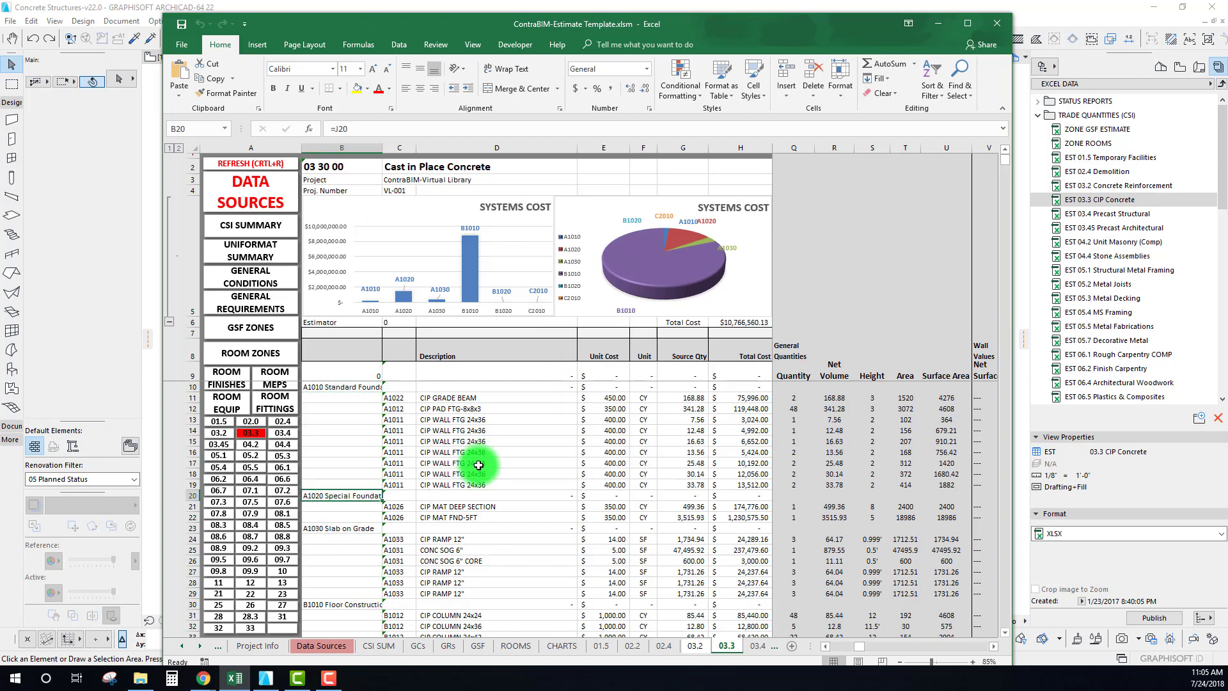
# Refresh the 03.3 Cast in Place Concrete sheet from its source file and check the line item groupings by story.
pyautogui.hotkey('ctrl', 'r')
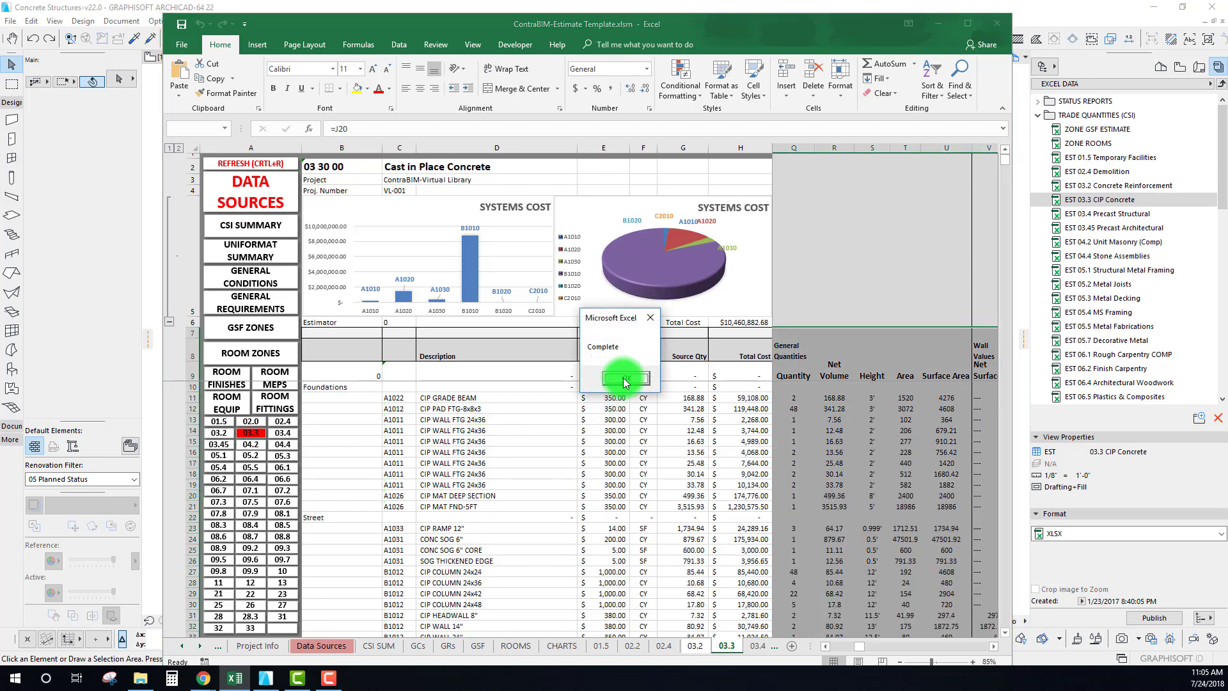
pyautogui.click(626, 379)
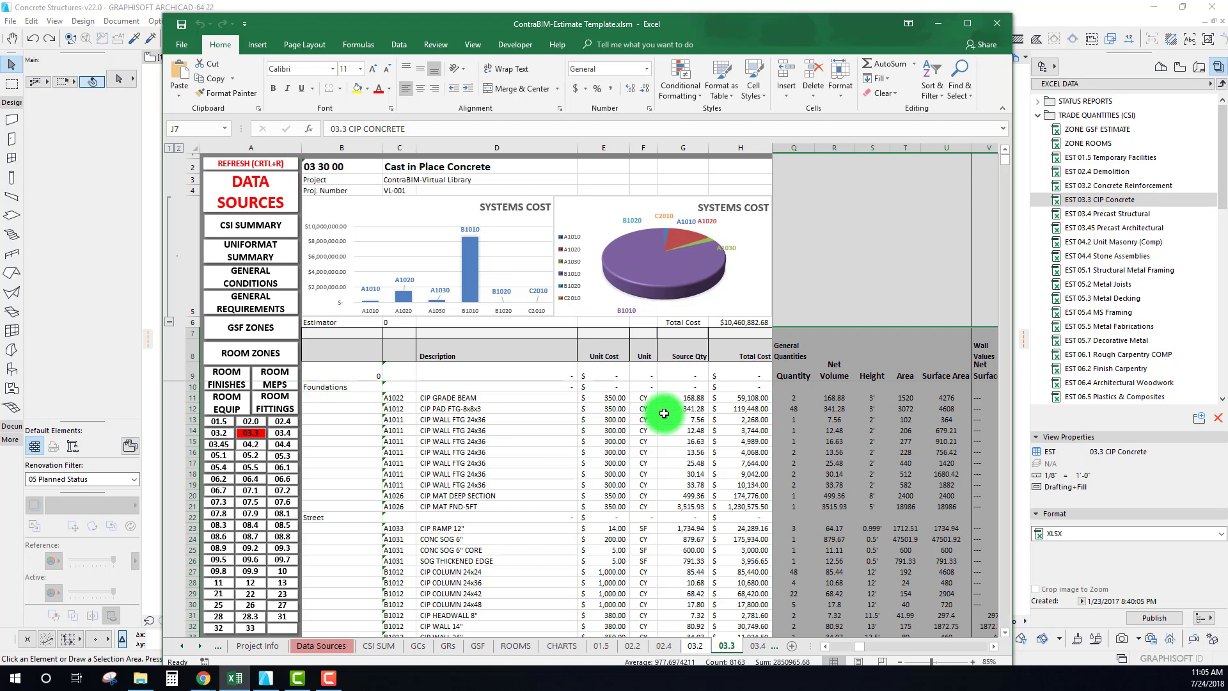
pyautogui.click(333, 394)
pyautogui.click(321, 516)
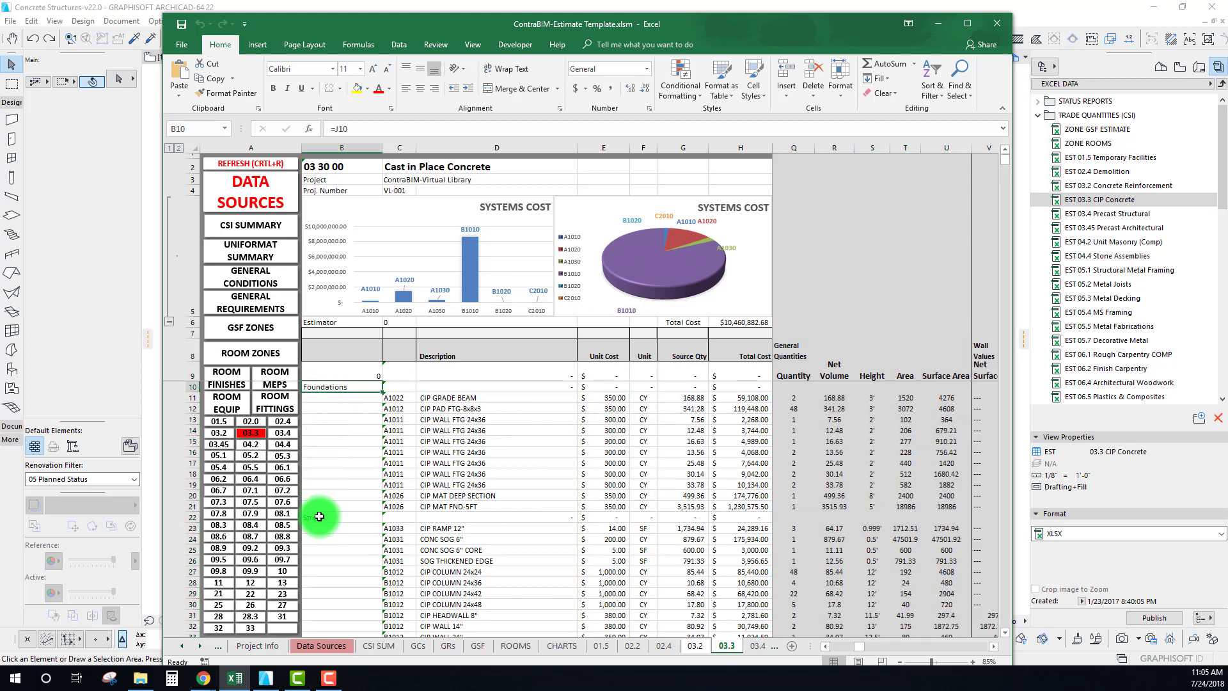
pyautogui.scroll(-4, 351, 441)
pyautogui.scroll(-7, 348, 532)
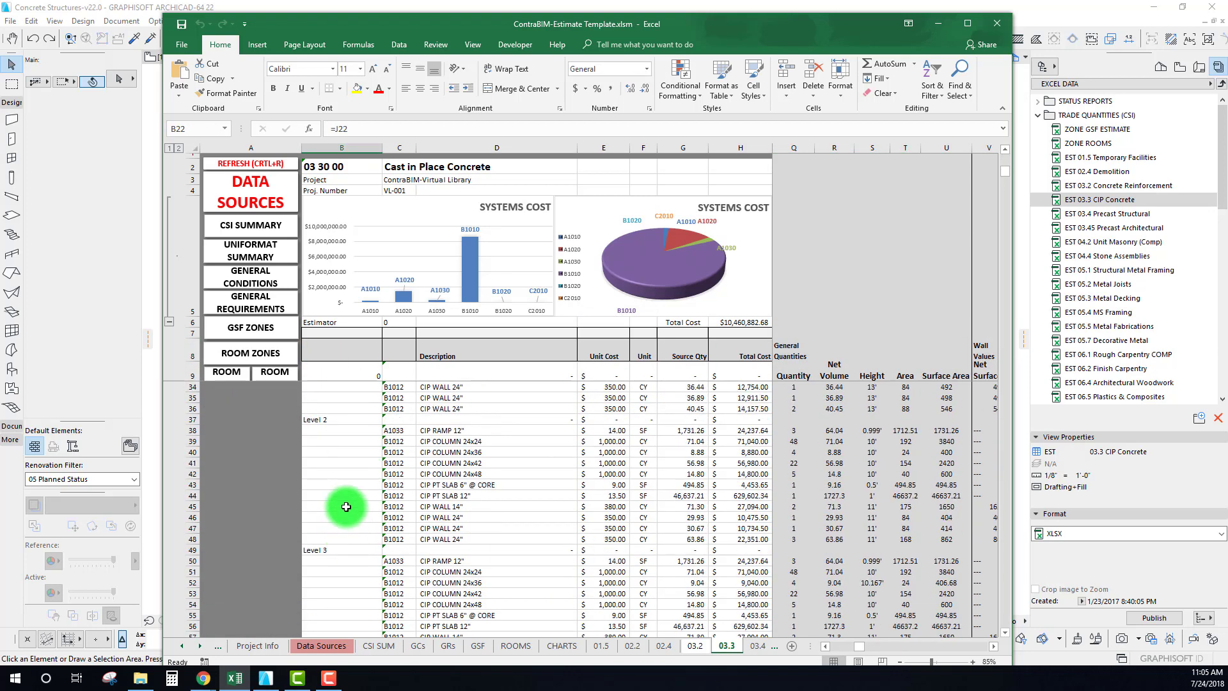
pyautogui.scroll(9, 477, 543)
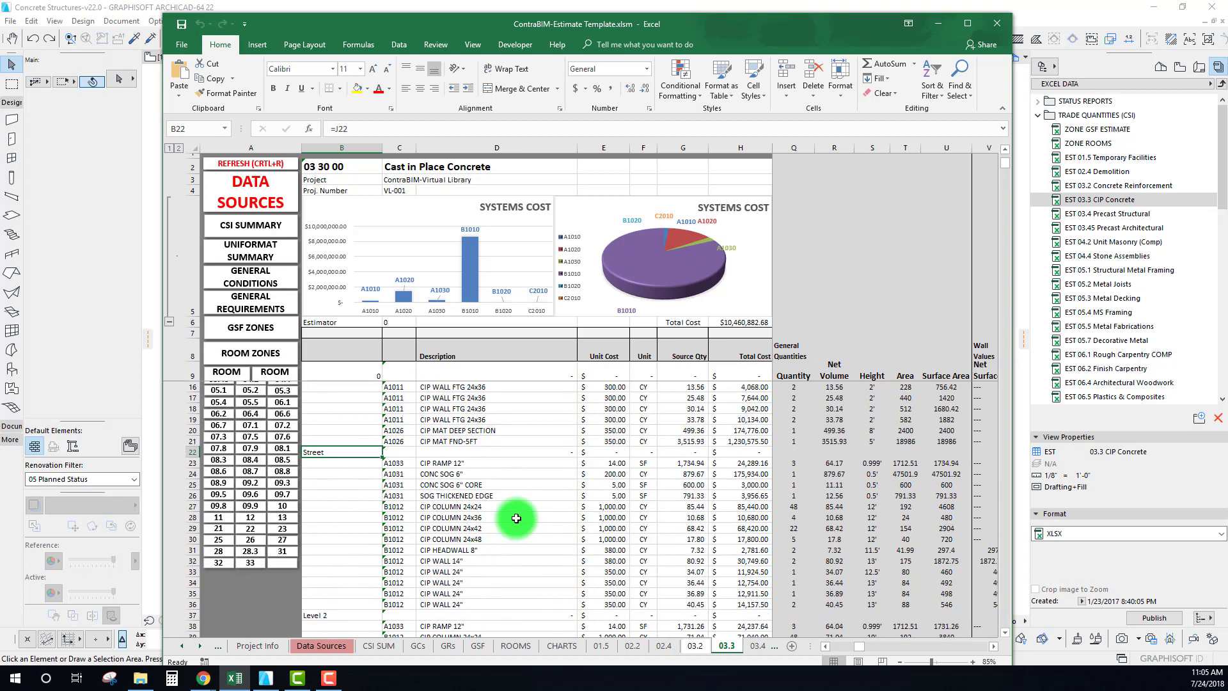
# Maximize the estimate workbook window and refresh the 03.3 sheet again.
pyautogui.moveTo(832, 23); pyautogui.dragTo(837, 16)
pyautogui.click(971, 18)
pyautogui.scroll(2, 649, 334)
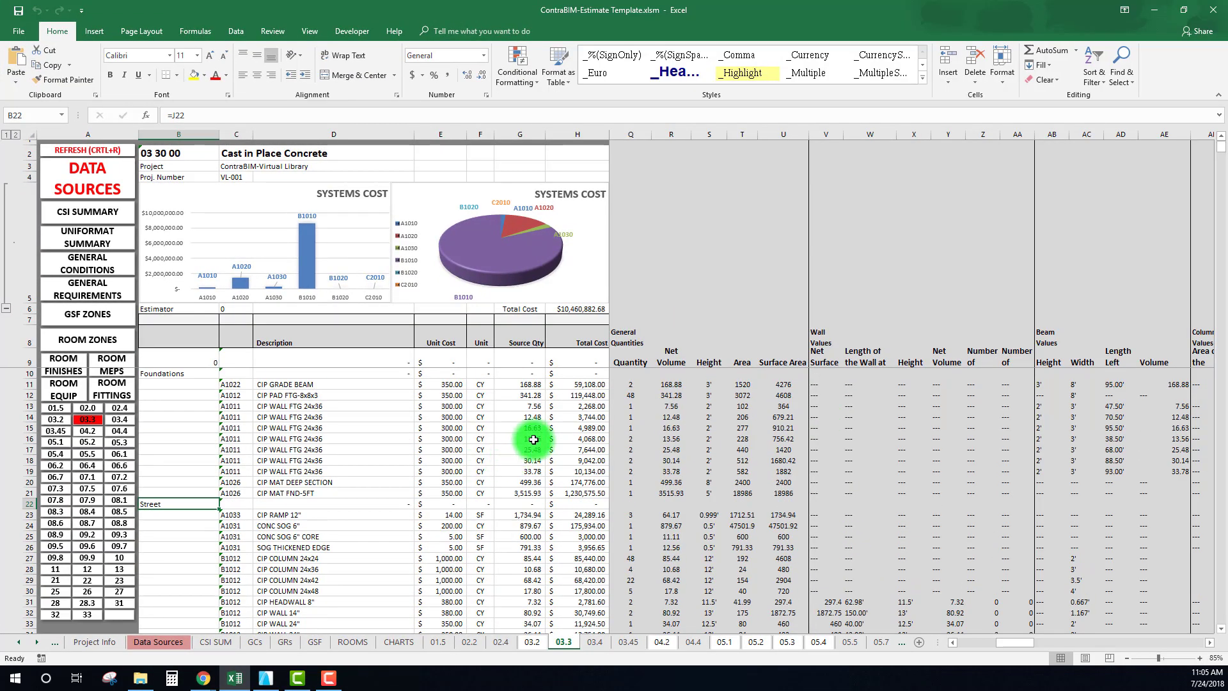
pyautogui.hotkey('ctrl', 'r')
pyautogui.click(631, 379)
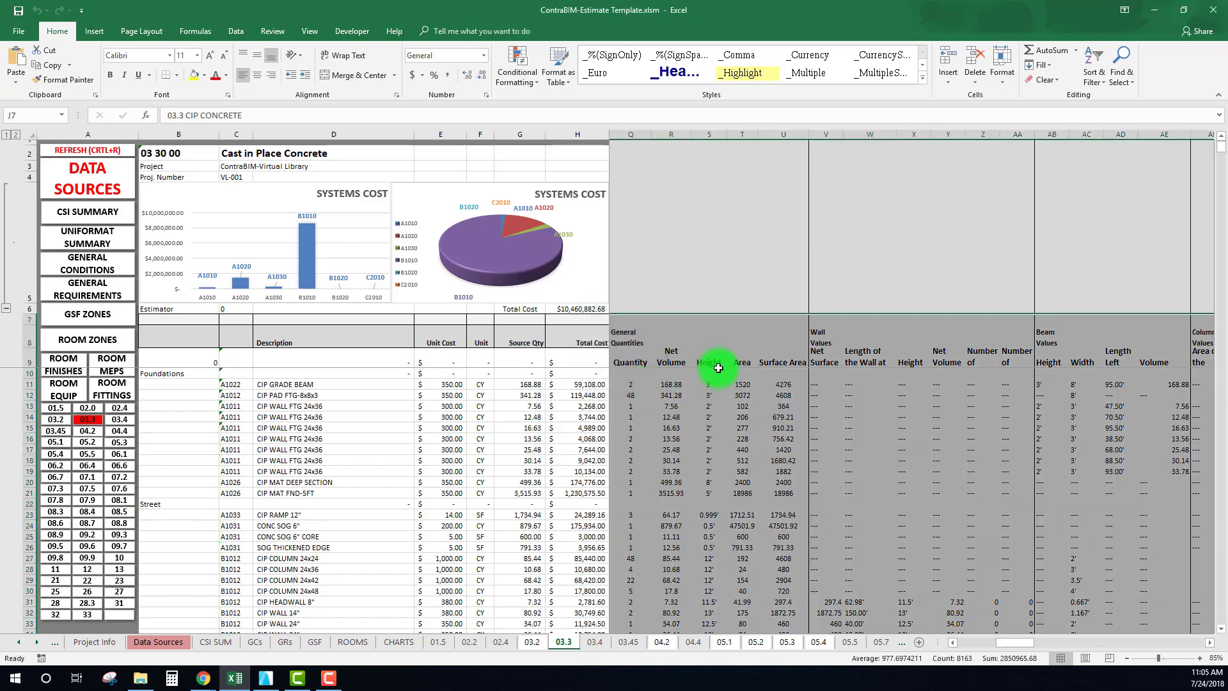
# Look over the full extent of the imported CIP concrete data and clear the source block starting at J7.
pyautogui.keyDown('ctrl'); pyautogui.scroll(-4, 562, 378); pyautogui.keyUp('ctrl')
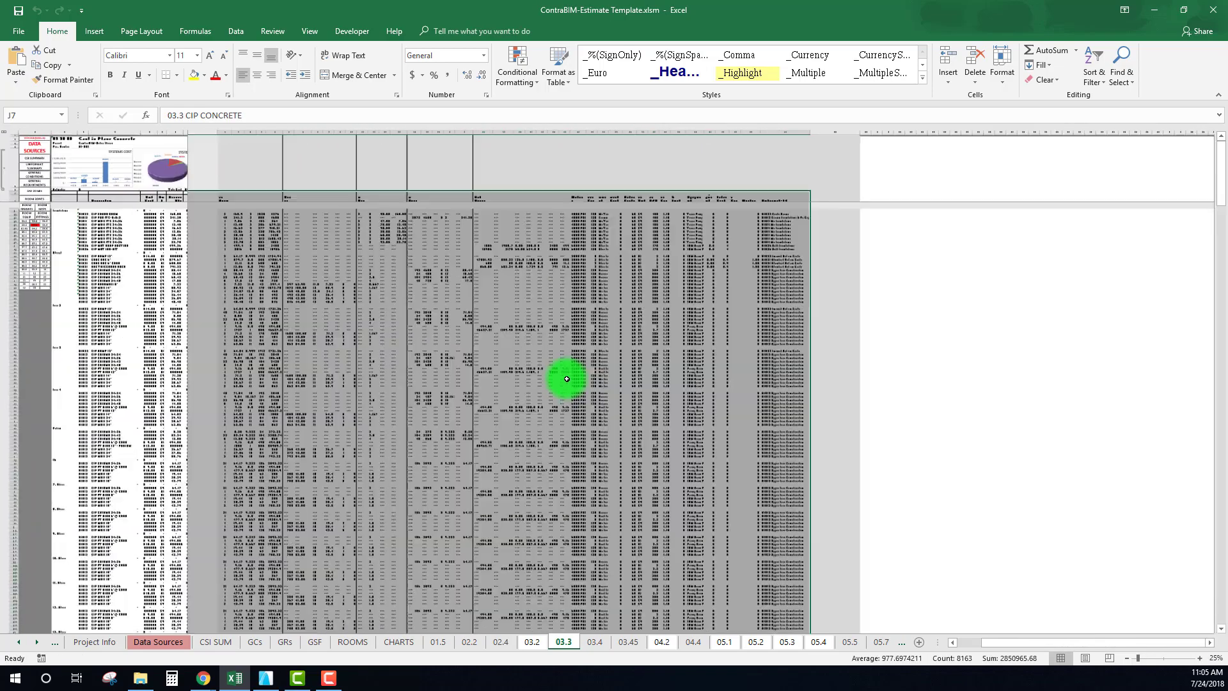
pyautogui.scroll(-20, 398, 343)
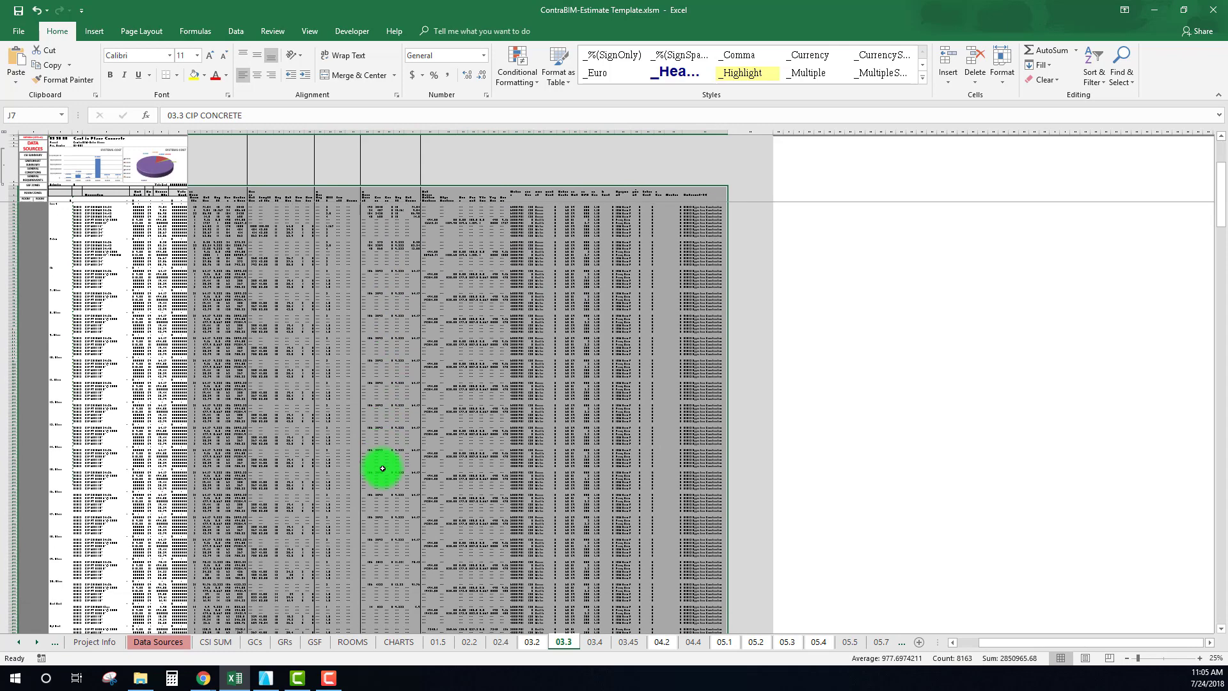
pyautogui.moveTo(999, 643); pyautogui.dragTo(950, 643)
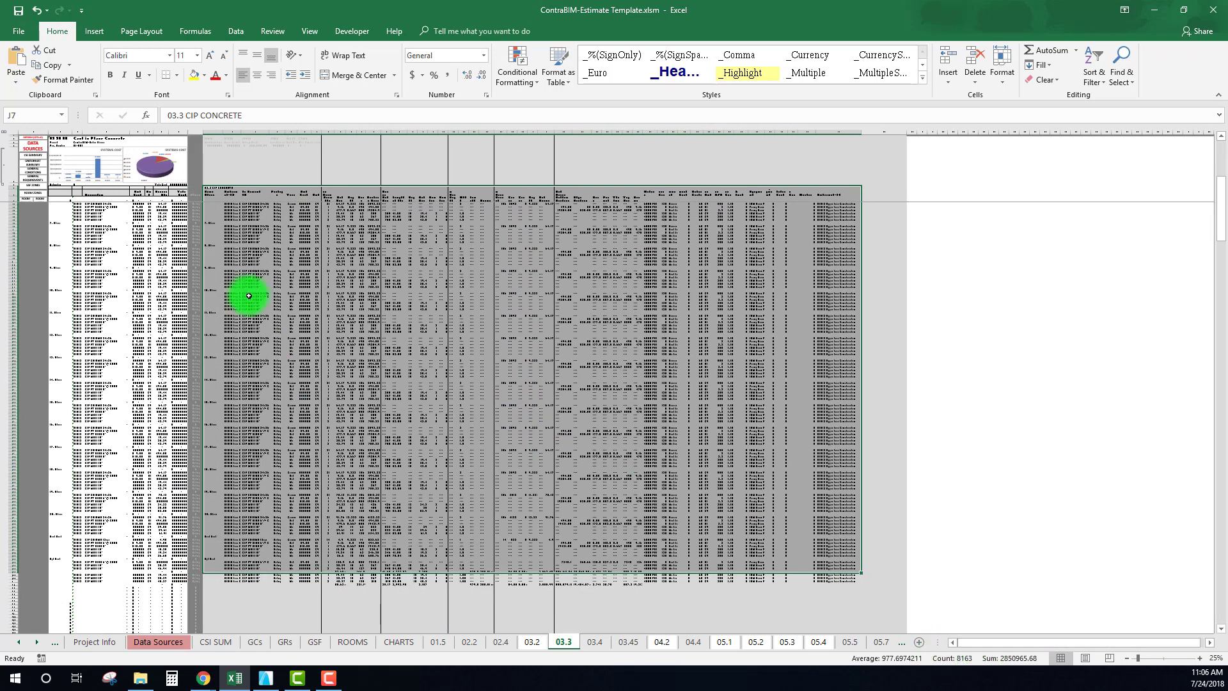
pyautogui.scroll(8, 110, 272)
pyautogui.scroll(10, 143, 302)
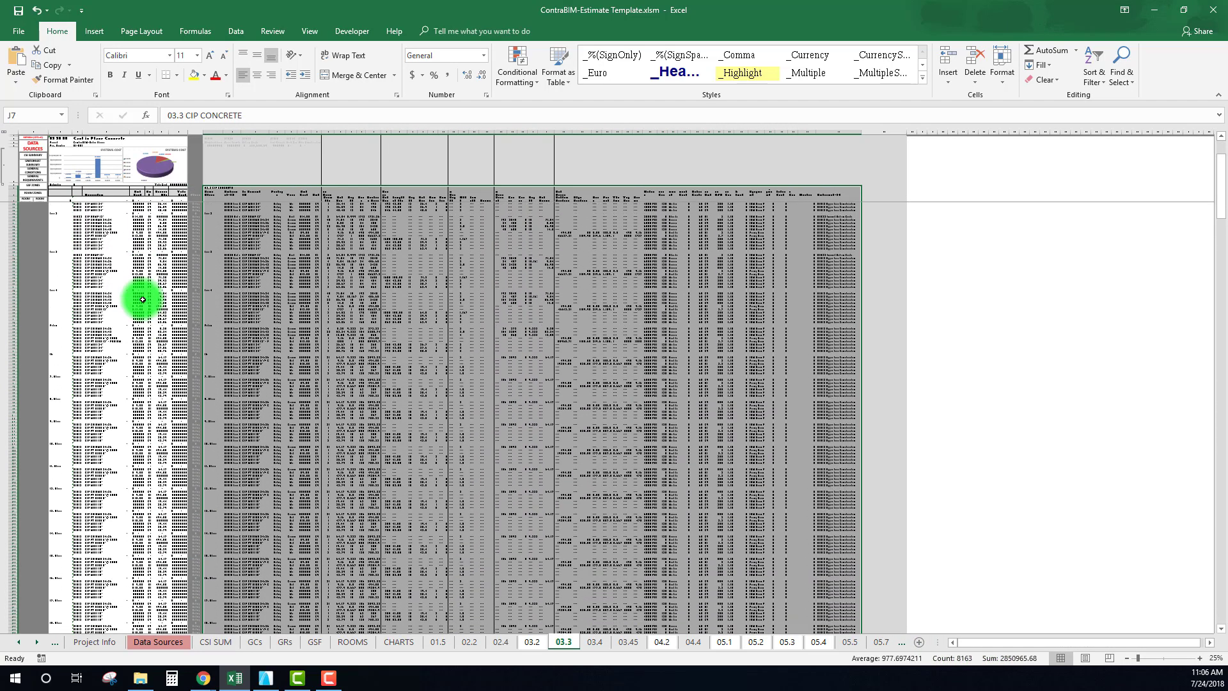
pyautogui.keyDown('ctrl'); pyautogui.scroll(2, 108, 204); pyautogui.keyUp('ctrl')
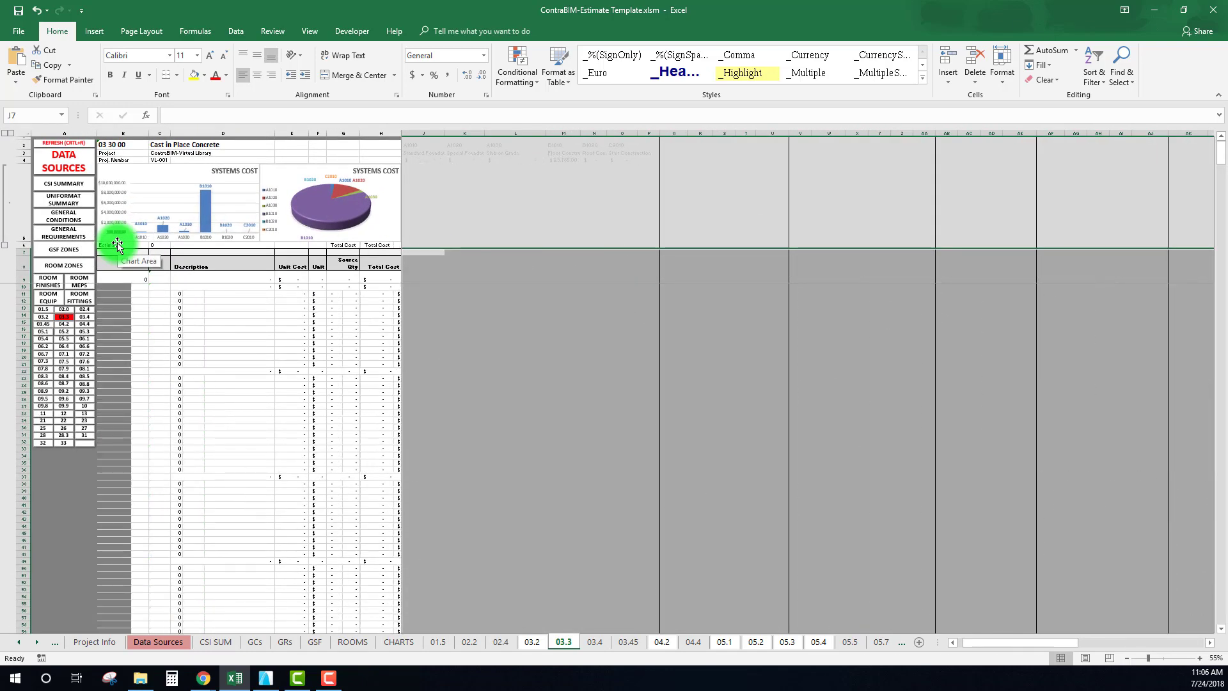
pyautogui.click(339, 313)
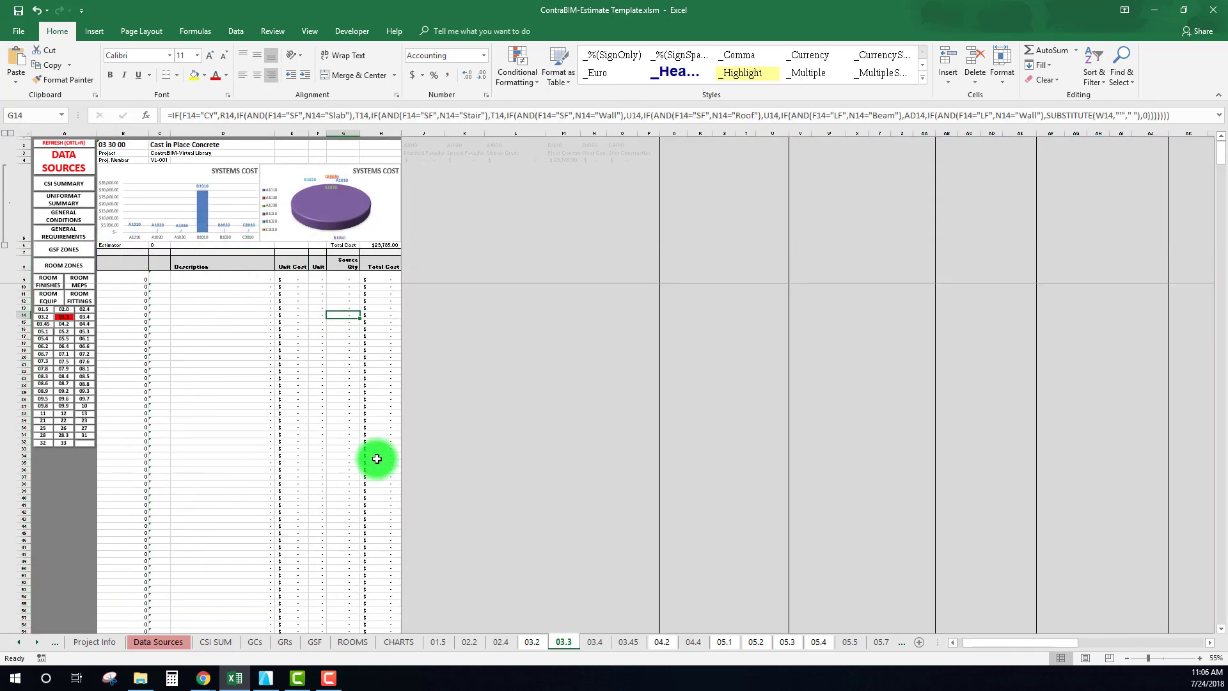
# Check the Total Cost formula in H6 and delete the leftover source rows starting at J198 across all source columns.
pyautogui.scroll(-13, 347, 354)
pyautogui.click(387, 244)
pyautogui.click(383, 245)
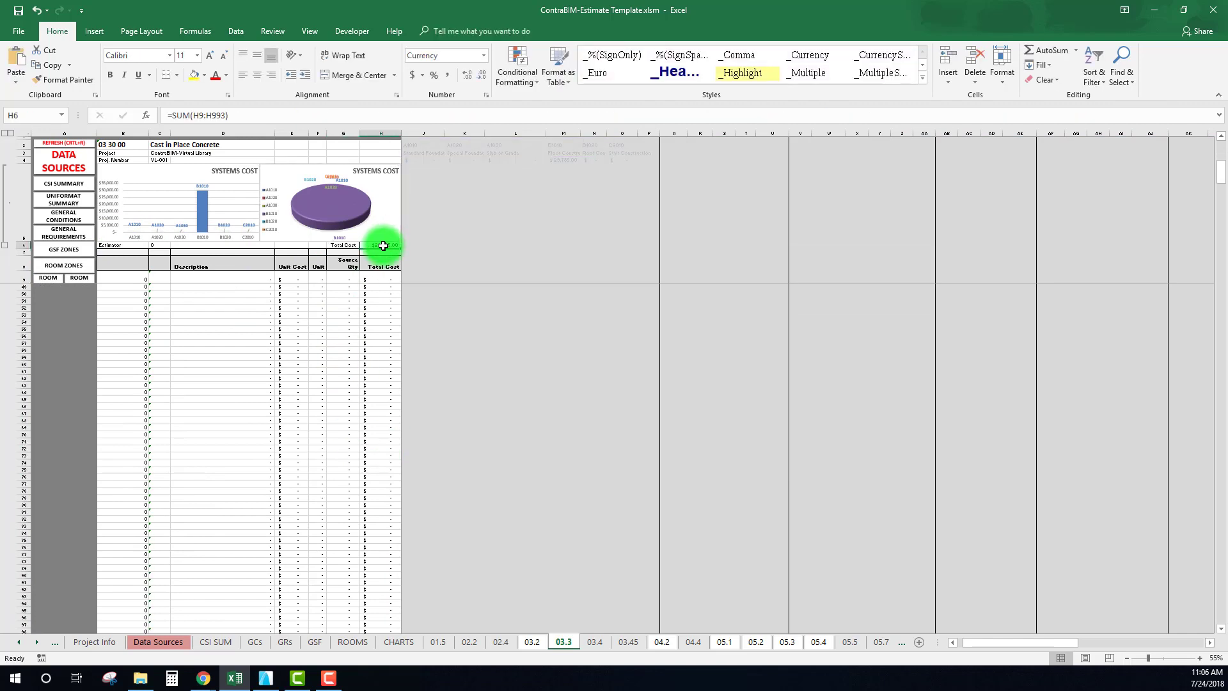
pyautogui.scroll(-10, 469, 506)
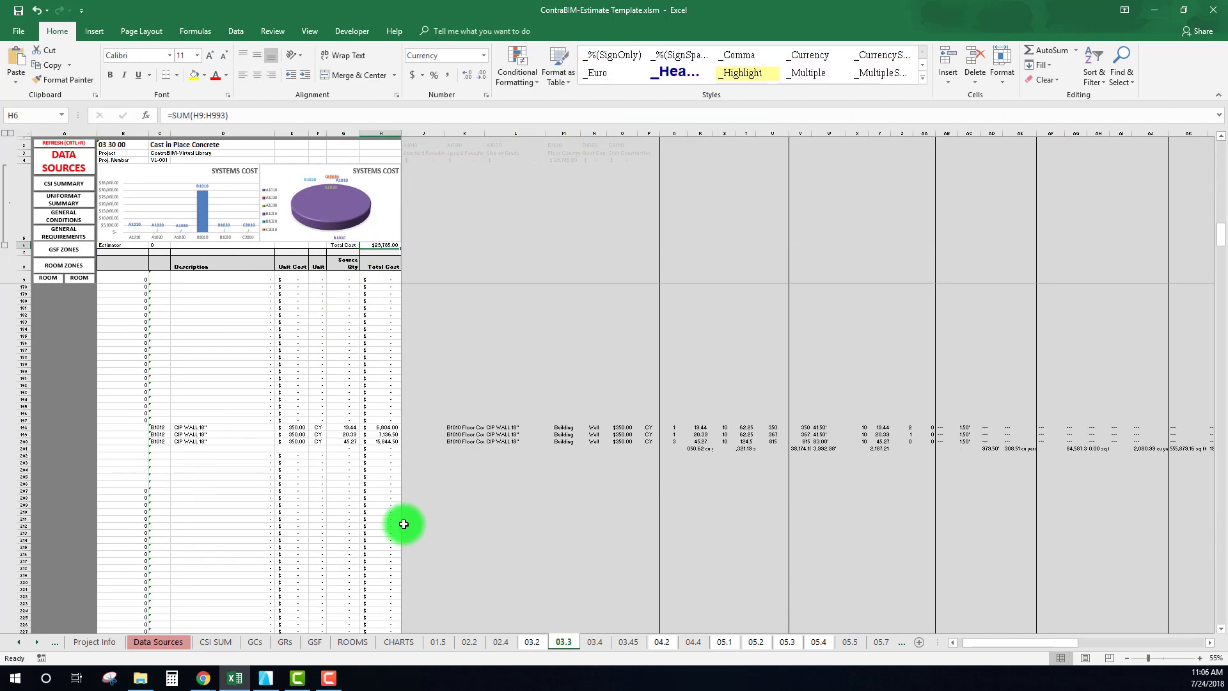
pyautogui.moveTo(419, 431); pyautogui.dragTo(1124, 530)
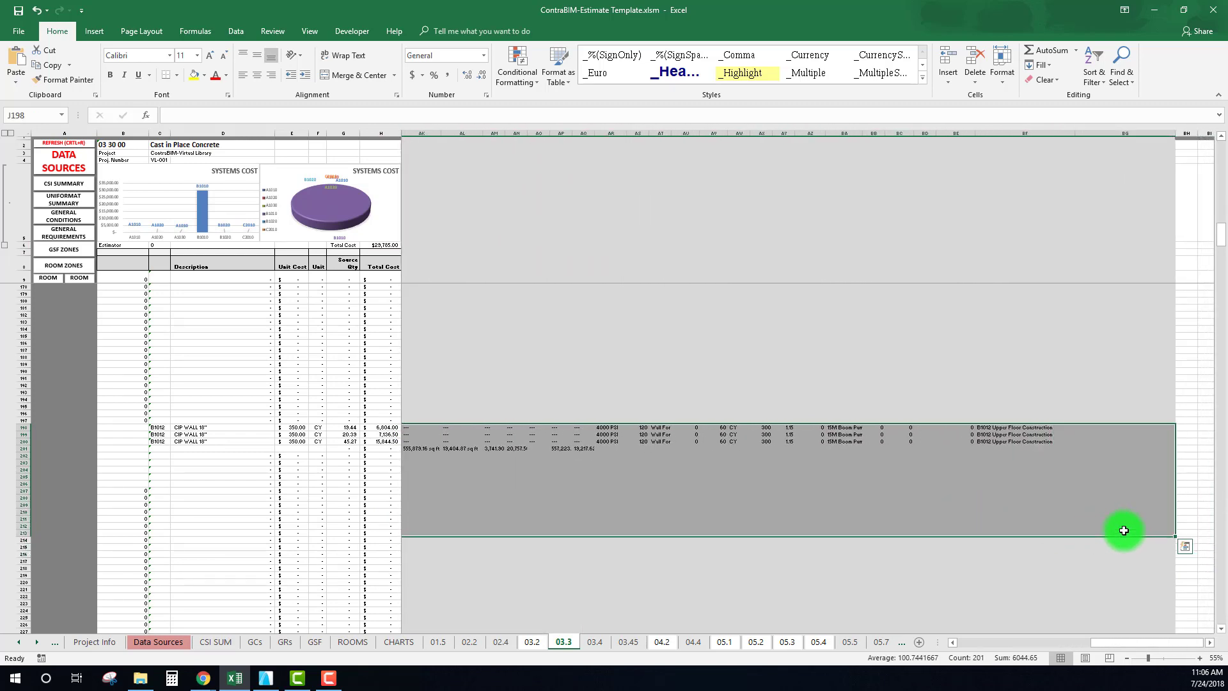
pyautogui.press('Delete')
pyautogui.click(282, 329)
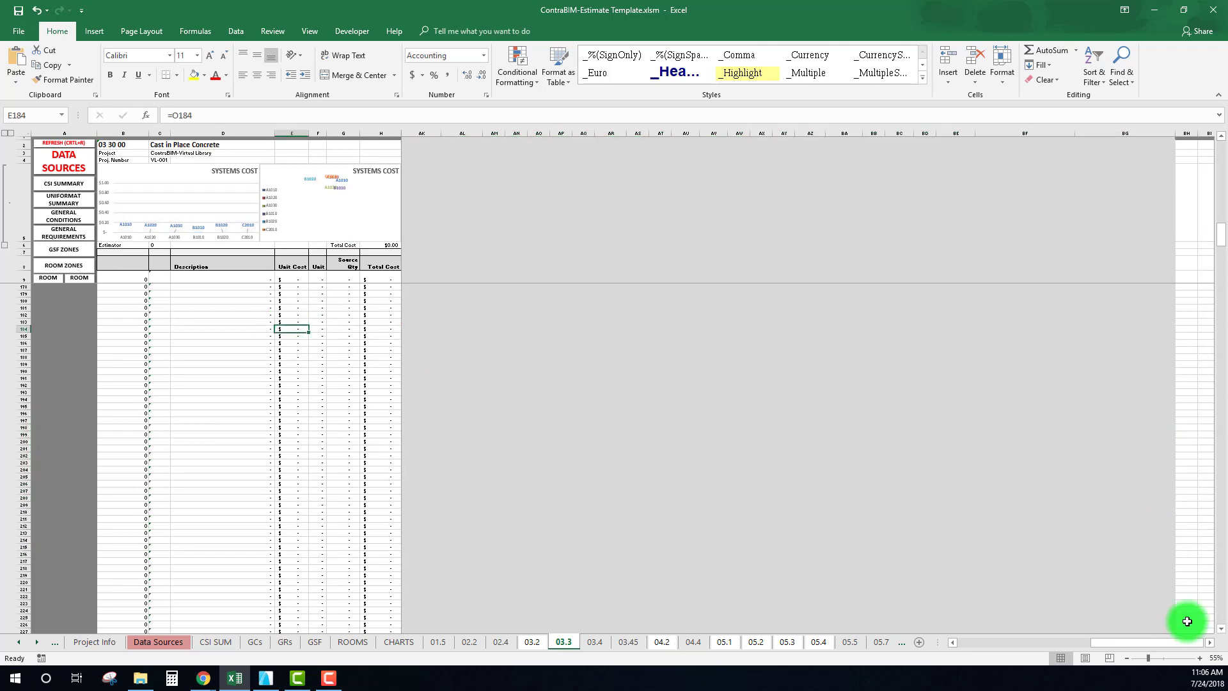
# Refresh the 03.3 sheet to import the CIP concrete quantities anew and look through the line items of every story.
pyautogui.moveTo(1140, 646); pyautogui.dragTo(1009, 640)
pyautogui.click(332, 384)
pyautogui.scroll(11, 303, 382)
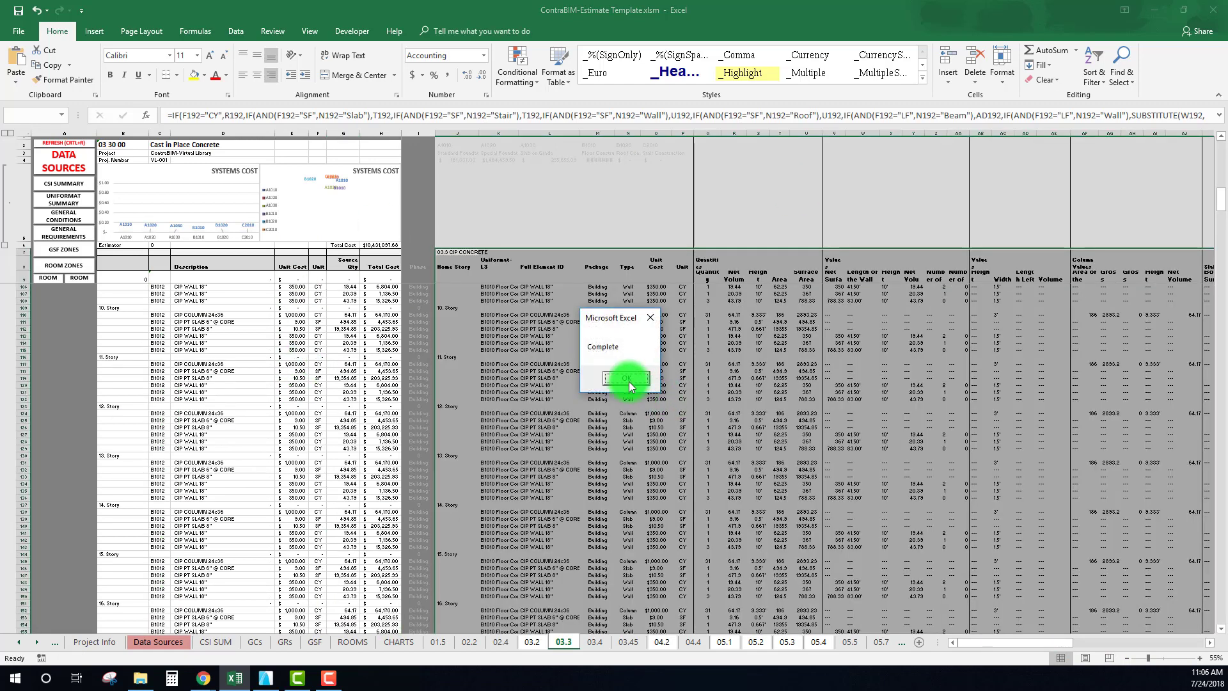
pyautogui.click(626, 381)
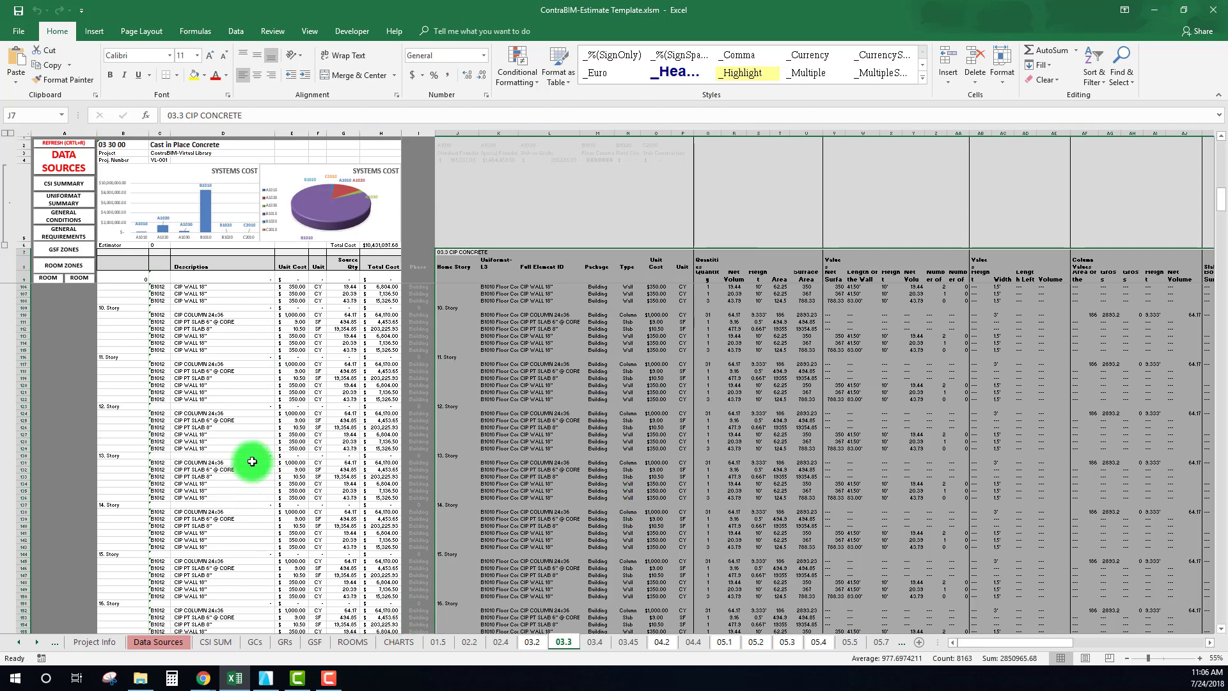
pyautogui.scroll(-20, 328, 512)
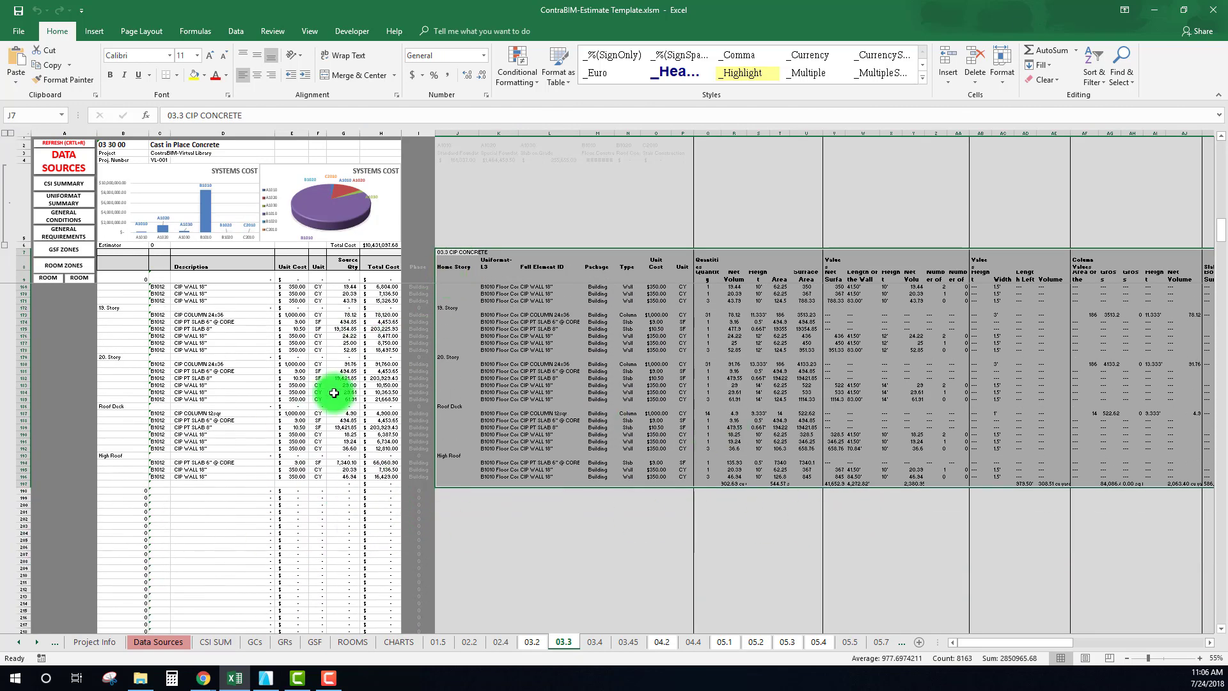
pyautogui.scroll(20, 332, 384)
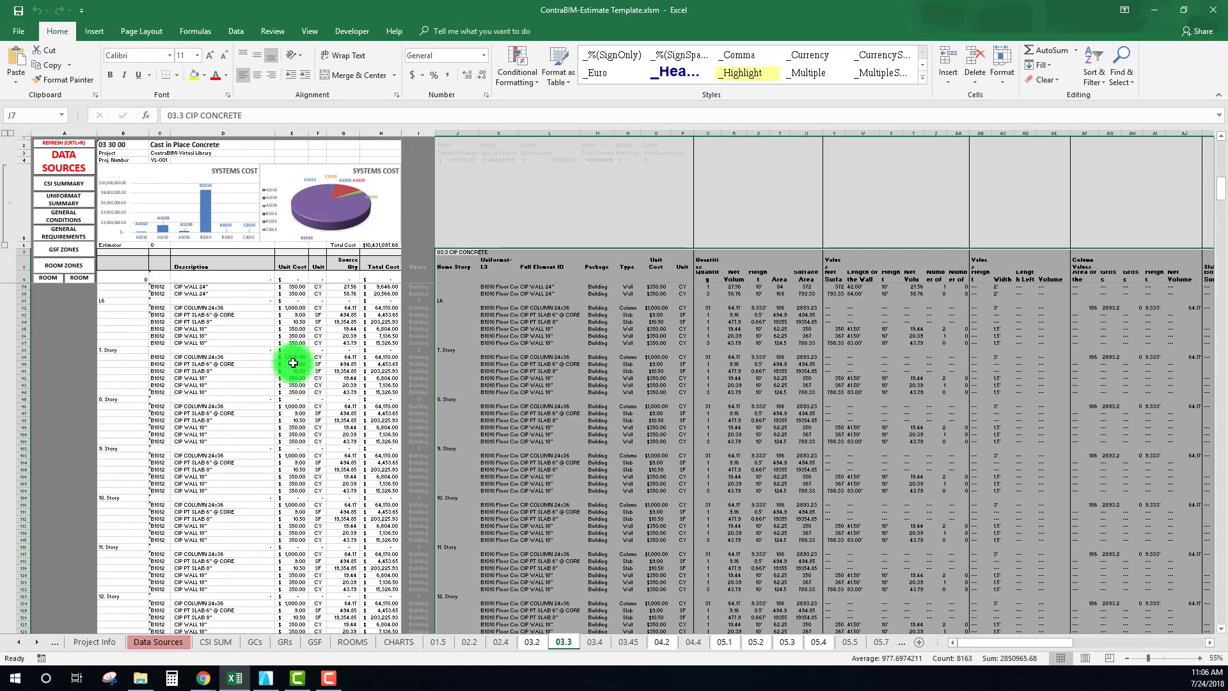
pyautogui.click(286, 315)
pyautogui.scroll(13, 486, 423)
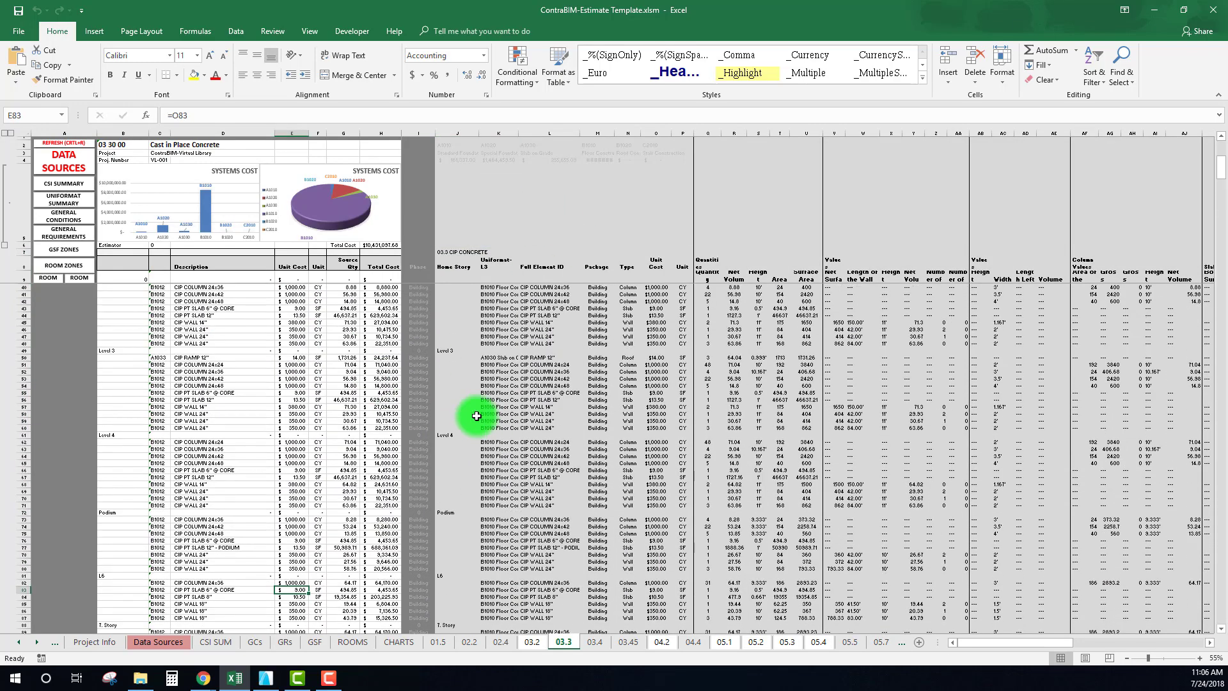
pyautogui.scroll(10, 486, 423)
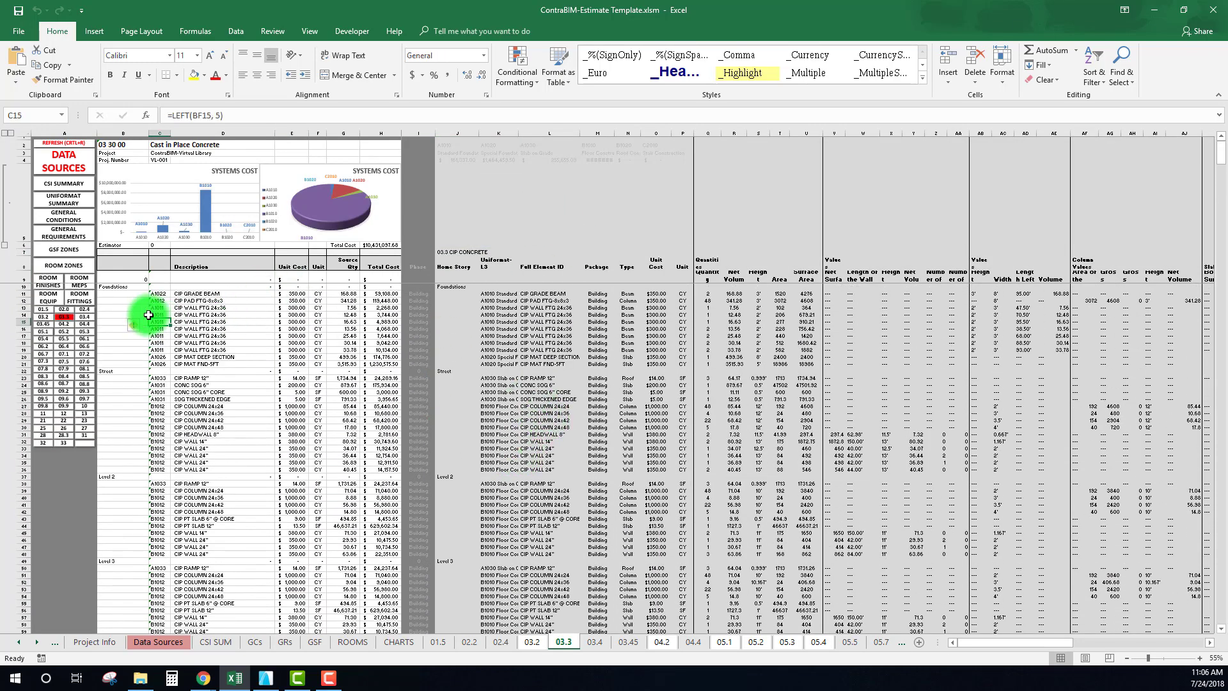
# Inspect the formula in B13 and its reference to the Home Story column of the source data.
pyautogui.keyDown('ctrl'); pyautogui.scroll(3, 149, 314); pyautogui.keyUp('ctrl')
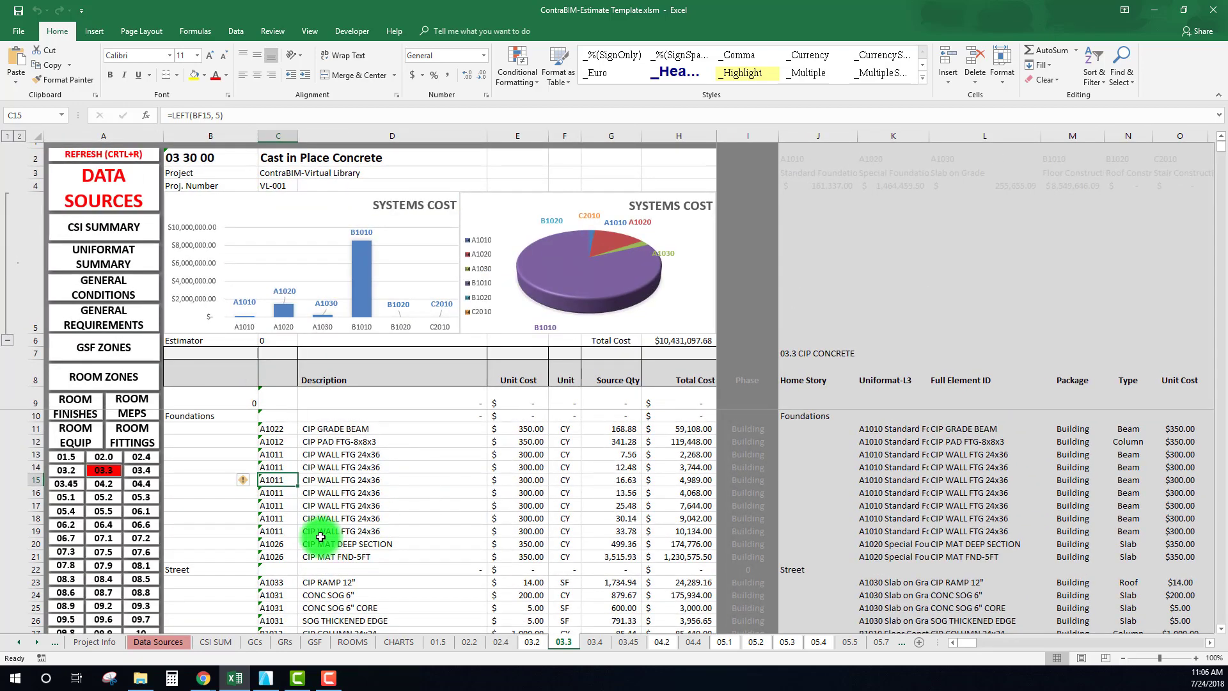
pyautogui.click(209, 454)
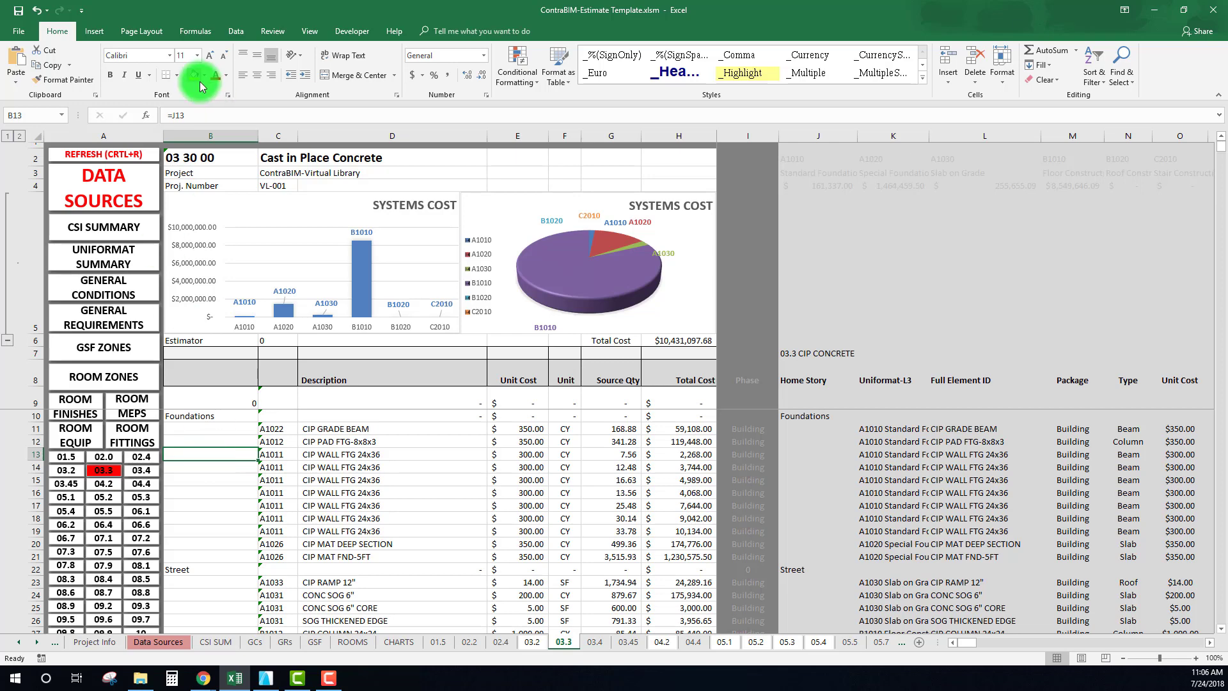
pyautogui.click(232, 115)
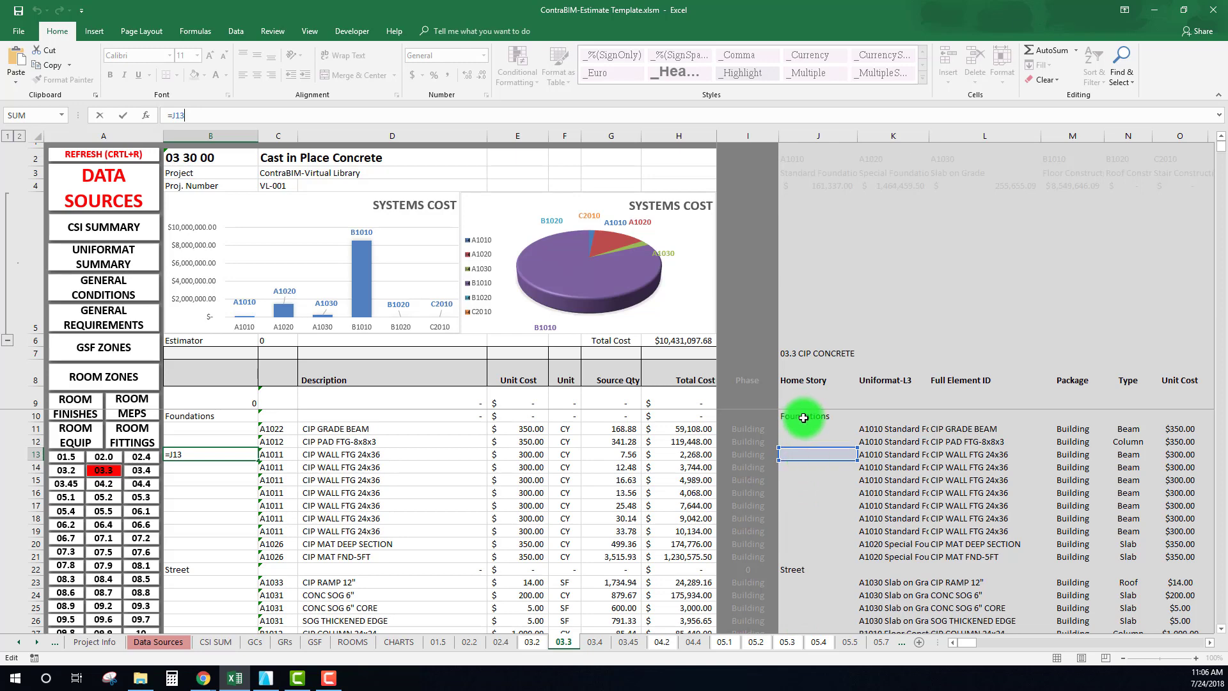
# Inspect the LEFT formula in C13, trace it to the Uniformat-L4 column BF, and leave the cell unchanged.
pyautogui.click(270, 454)
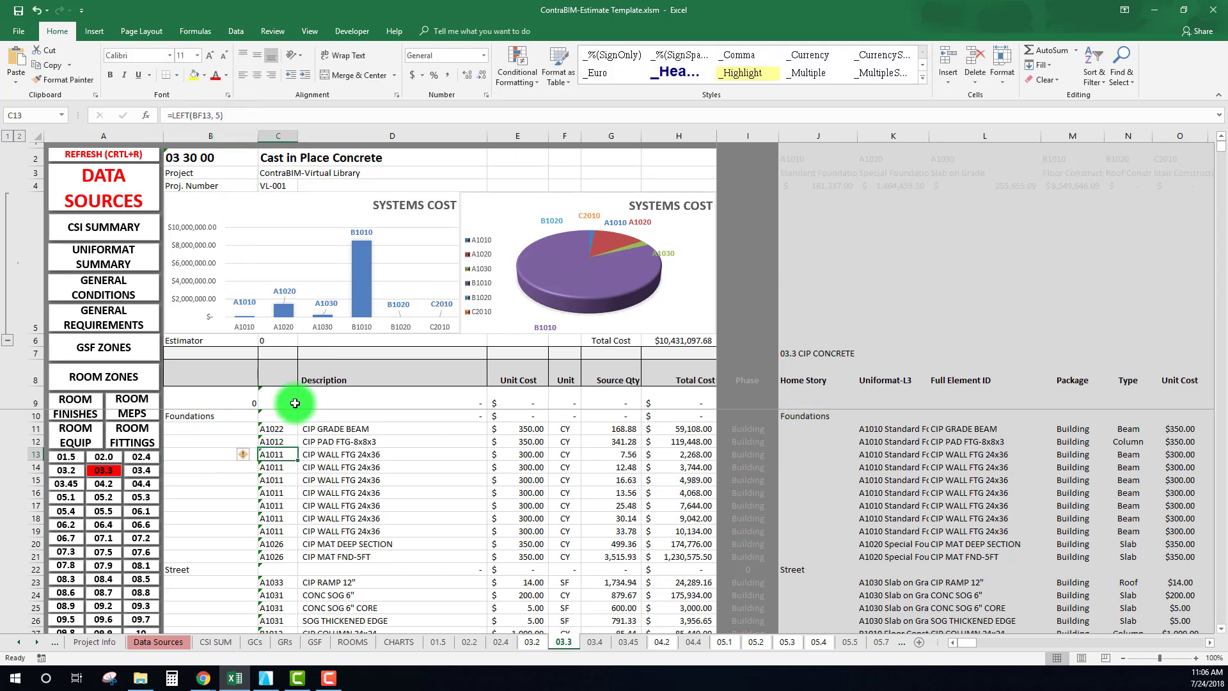
pyautogui.click(235, 116)
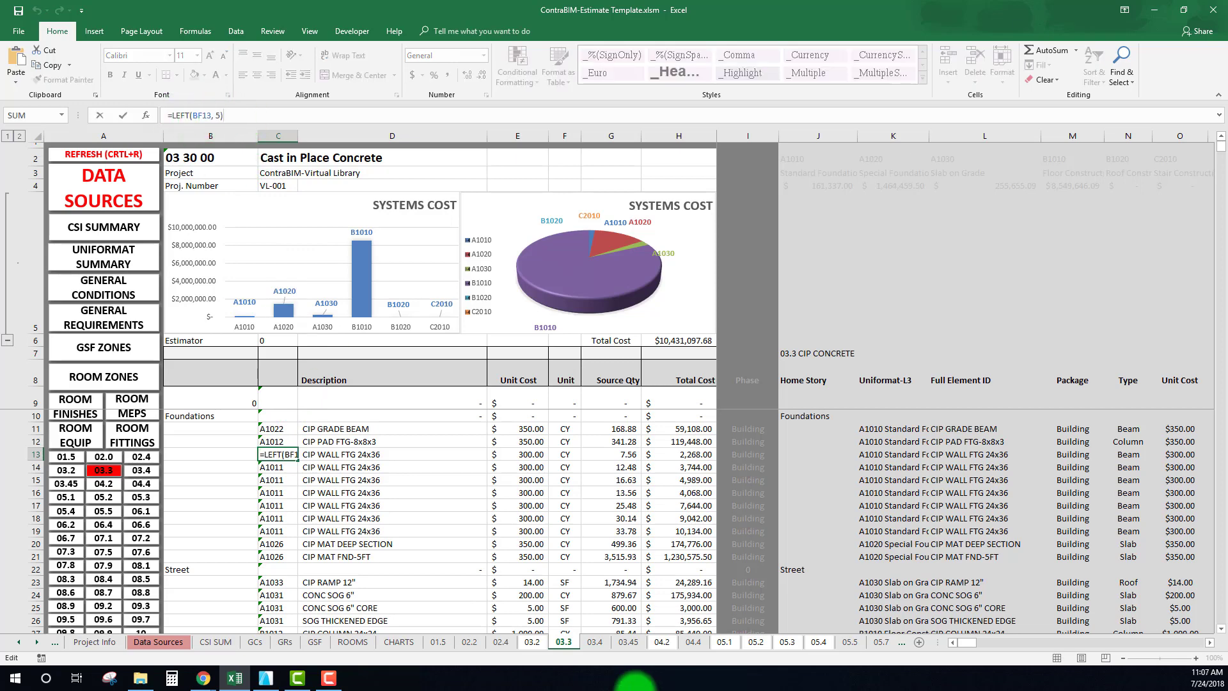
pyautogui.moveTo(964, 643); pyautogui.dragTo(1191, 673)
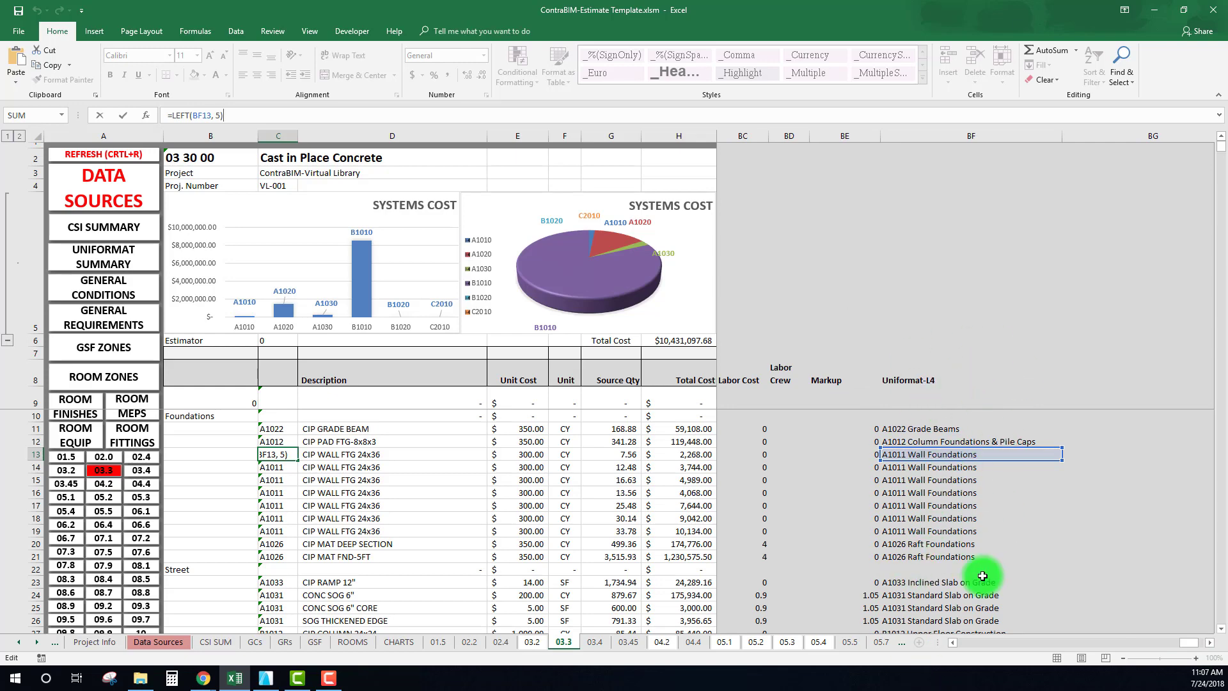
pyautogui.moveTo(1187, 642); pyautogui.dragTo(918, 640)
pyautogui.press('Escape')
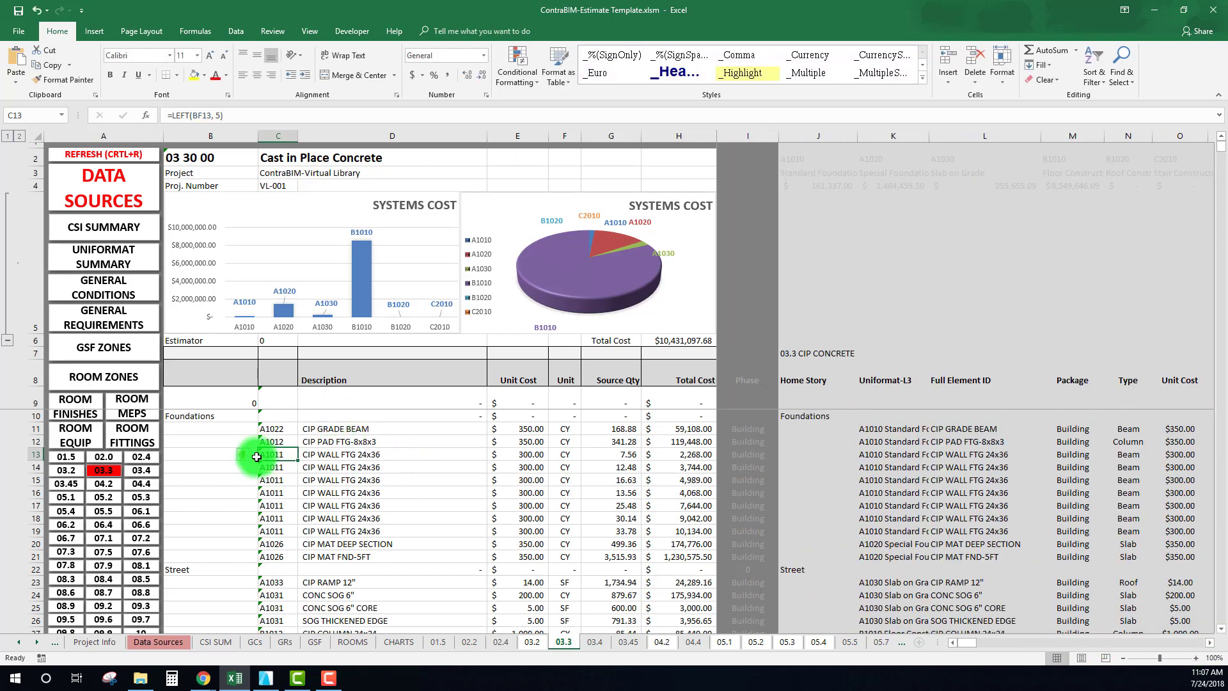
# Inspect the formulas of the Description, Unit Cost and Unit cells in row 13 and trace them to their source columns.
pyautogui.click(387, 458)
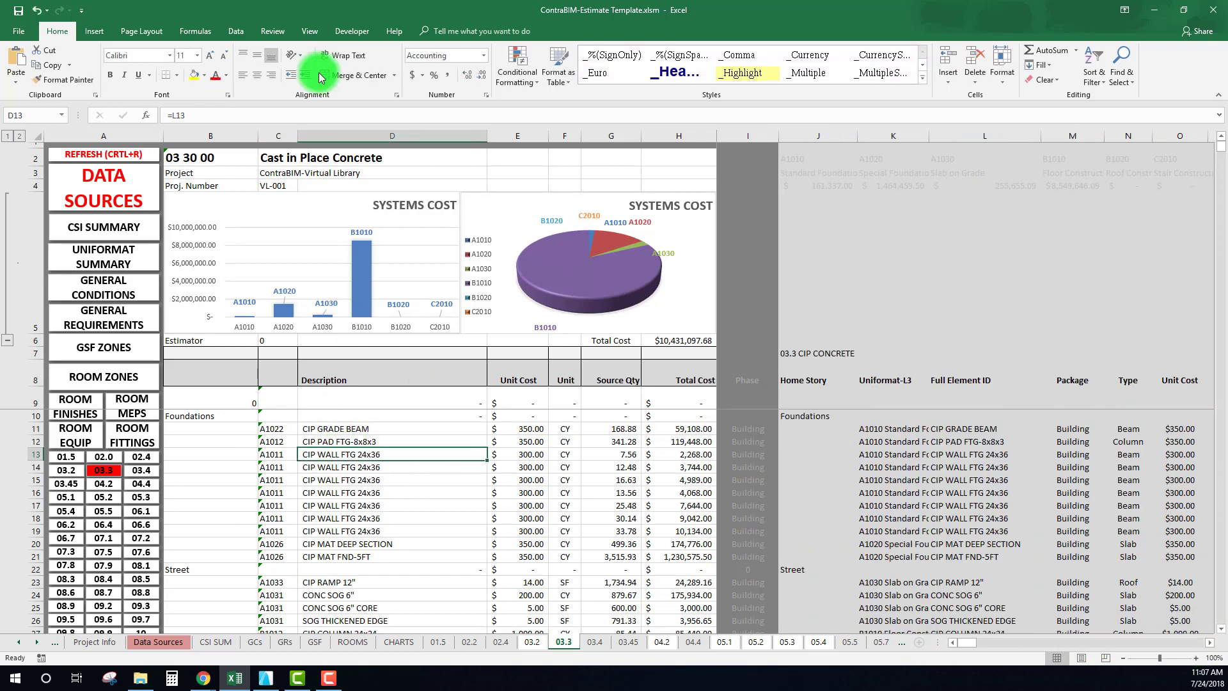
pyautogui.click(233, 115)
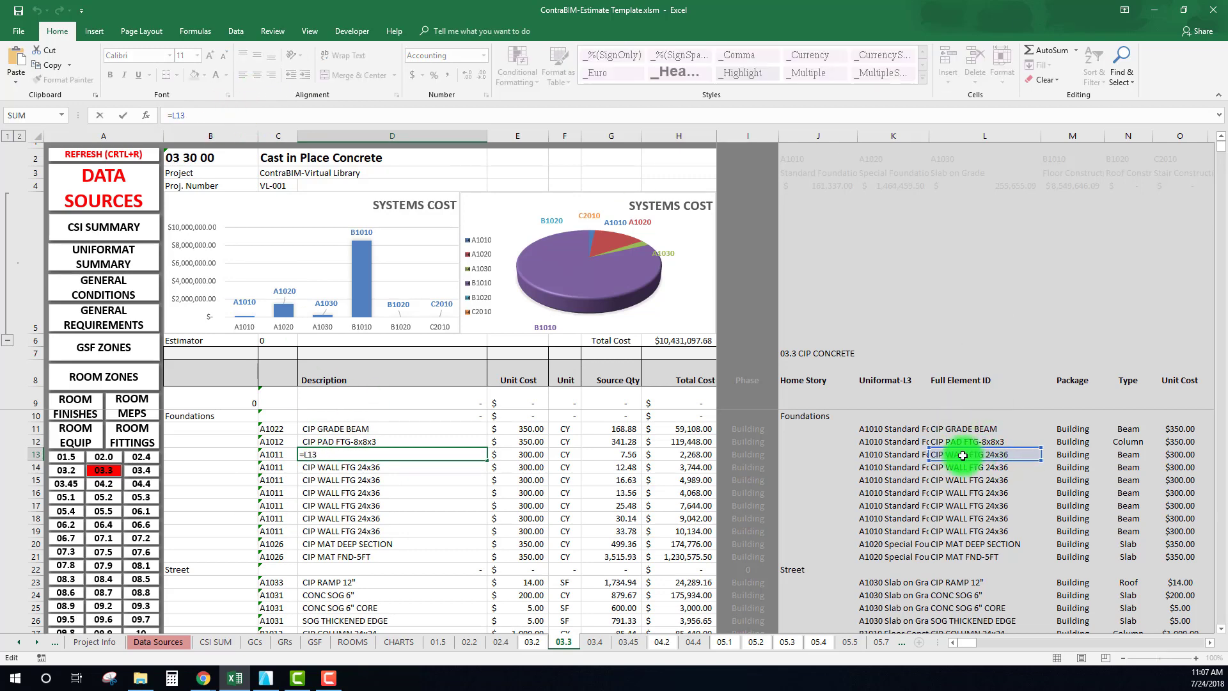
pyautogui.click(534, 451)
pyautogui.click(225, 116)
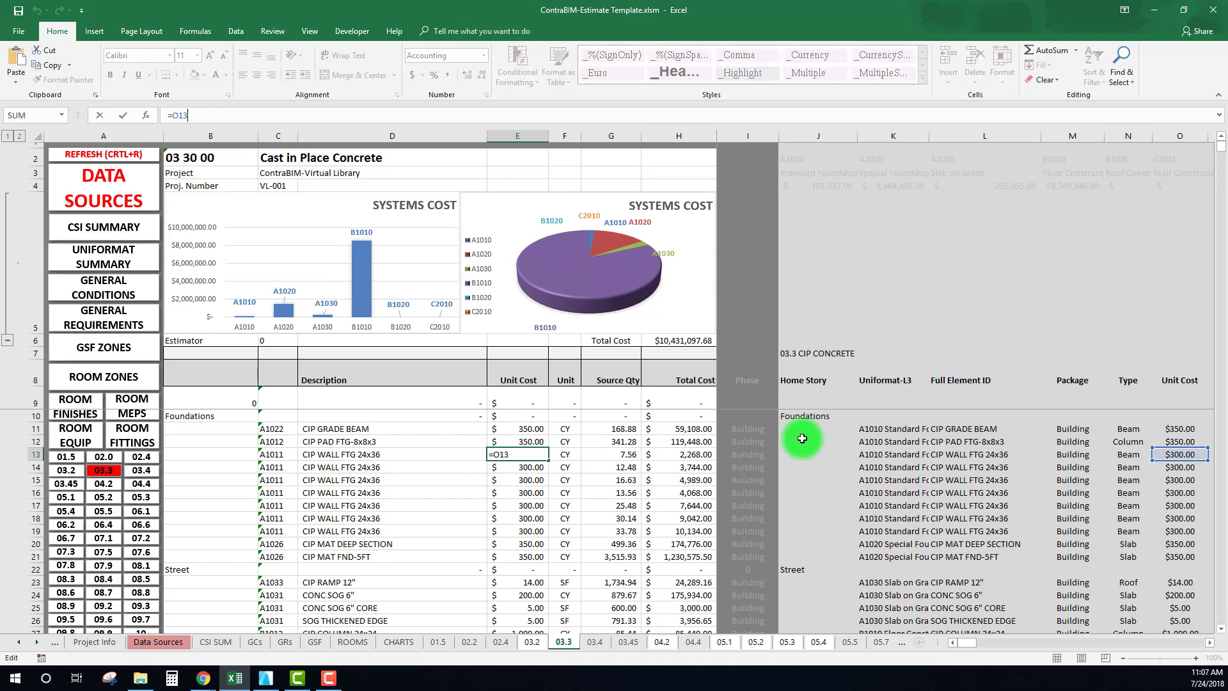
pyautogui.click(563, 455)
pyautogui.click(232, 116)
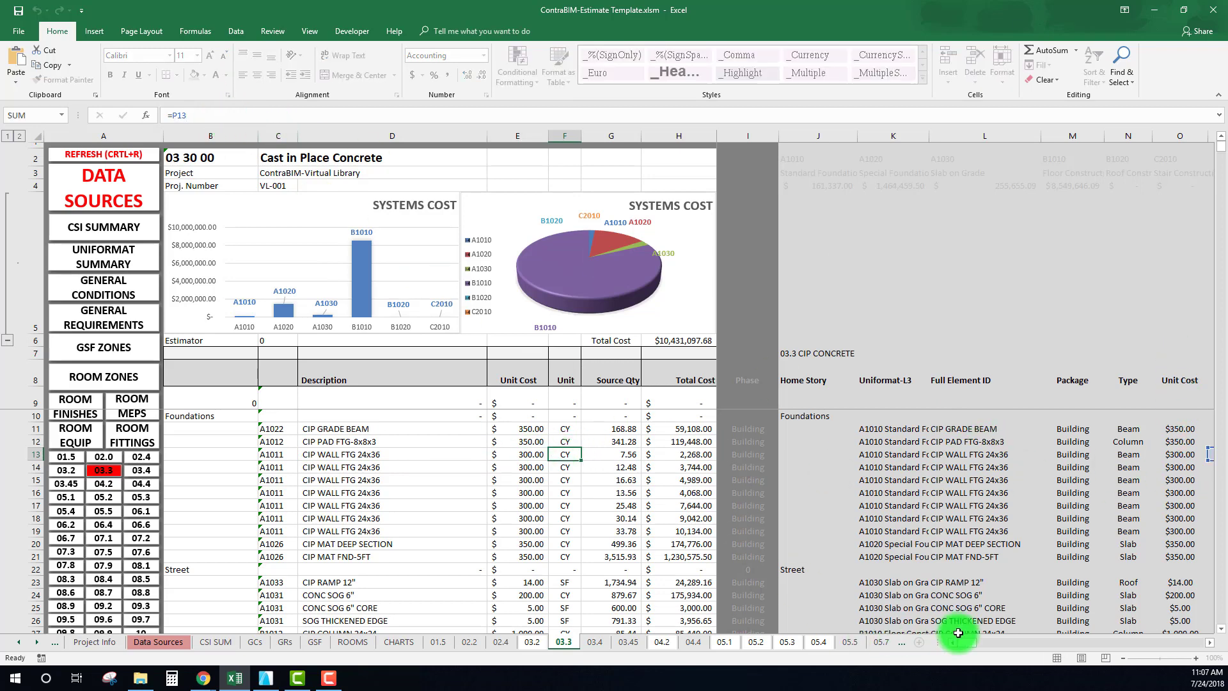
pyautogui.press('Escape')
pyautogui.moveTo(973, 644); pyautogui.dragTo(979, 643)
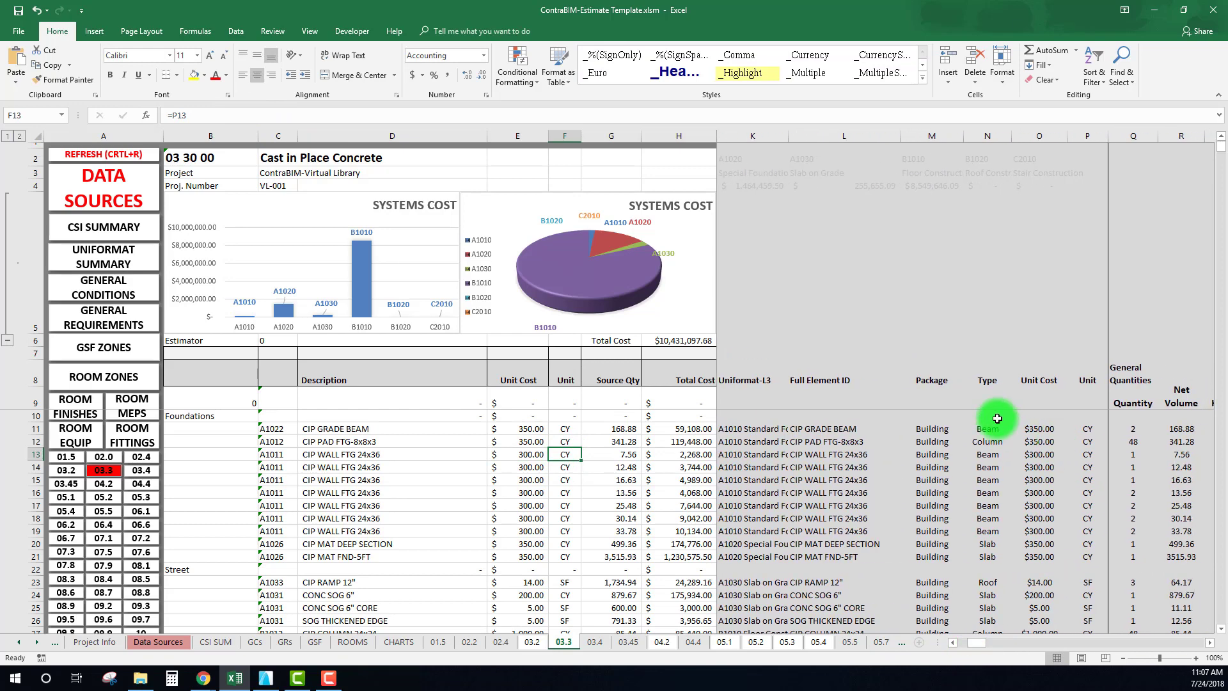
# Inspect the Source Qty formula in G13 and trace its CY condition to the Net Volume value in R13.
pyautogui.click(619, 455)
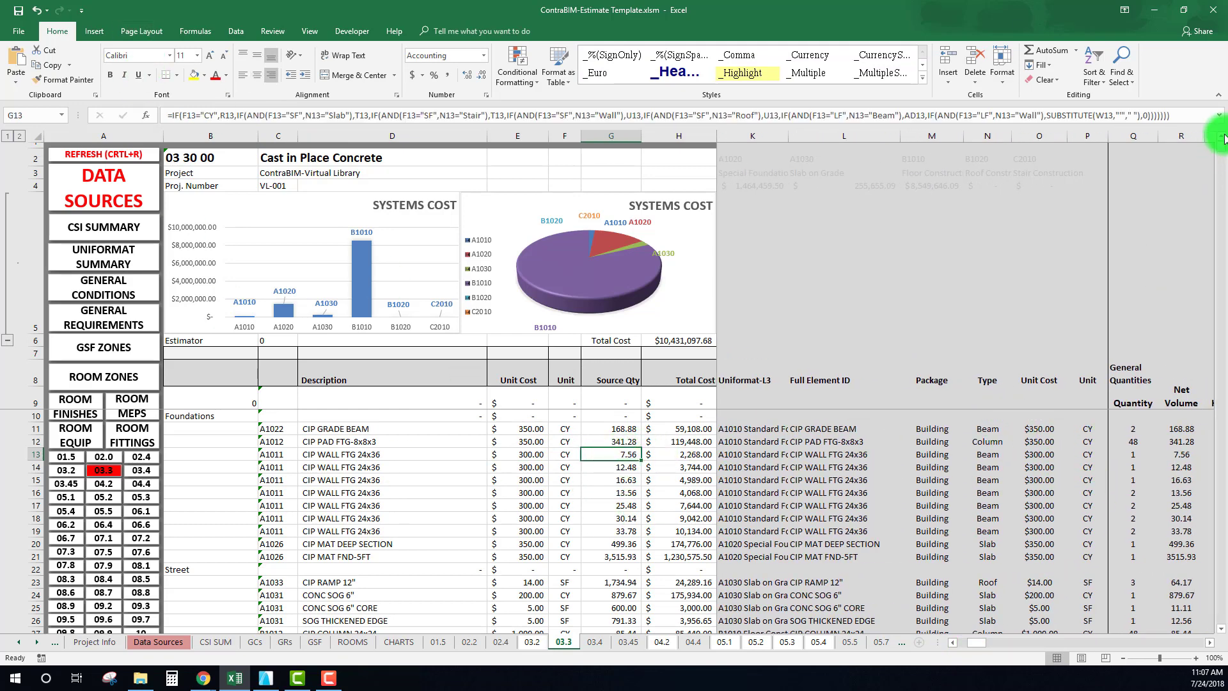
pyautogui.click(1219, 116)
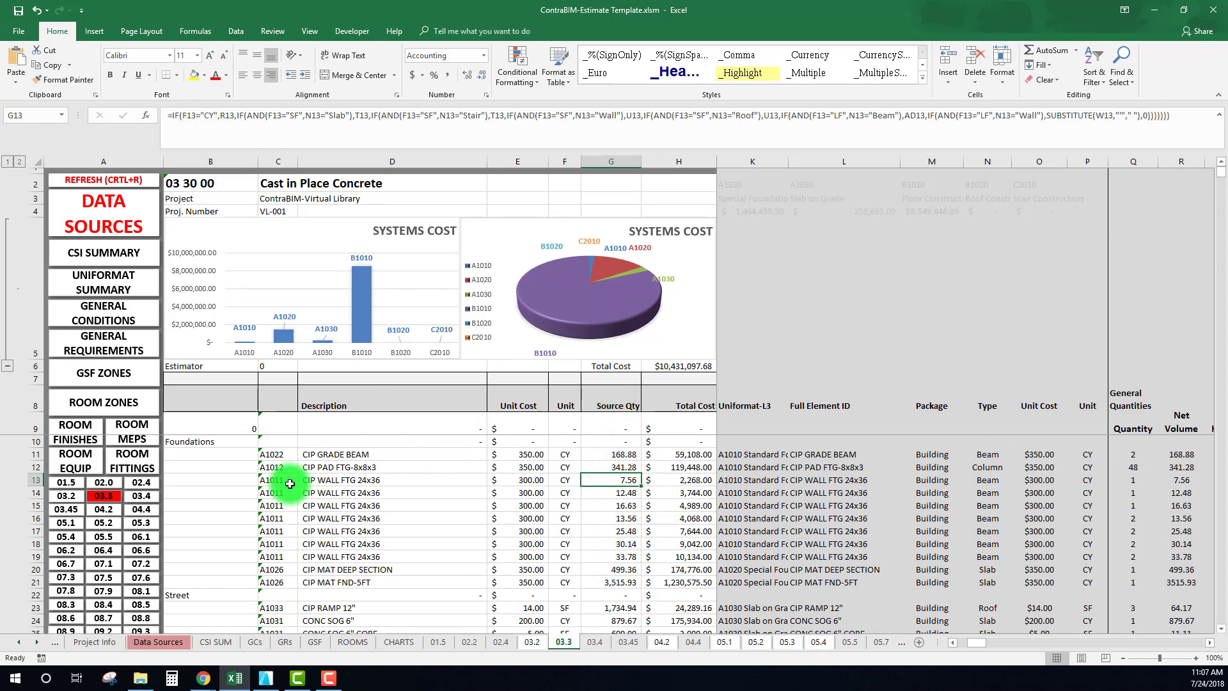
pyautogui.moveTo(988, 646)
pyautogui.mouseDown()
pyautogui.moveTo(1018, 647)
pyautogui.moveTo(966, 647)
pyautogui.mouseUp()
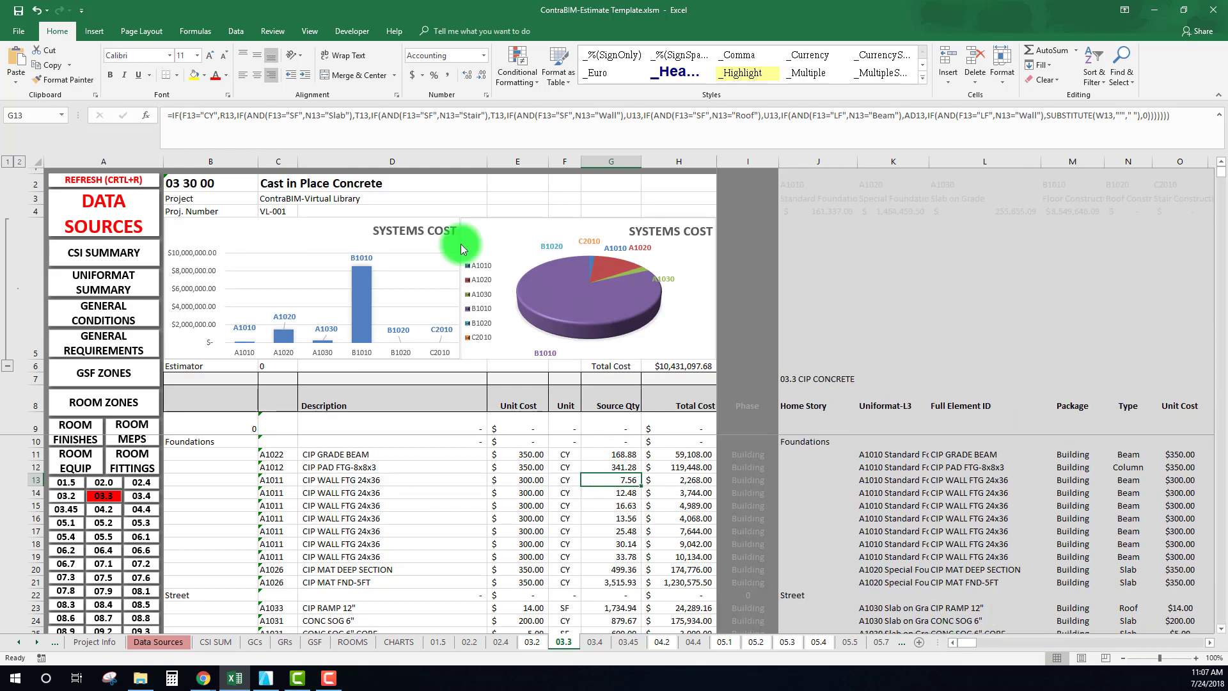
pyautogui.click(273, 121)
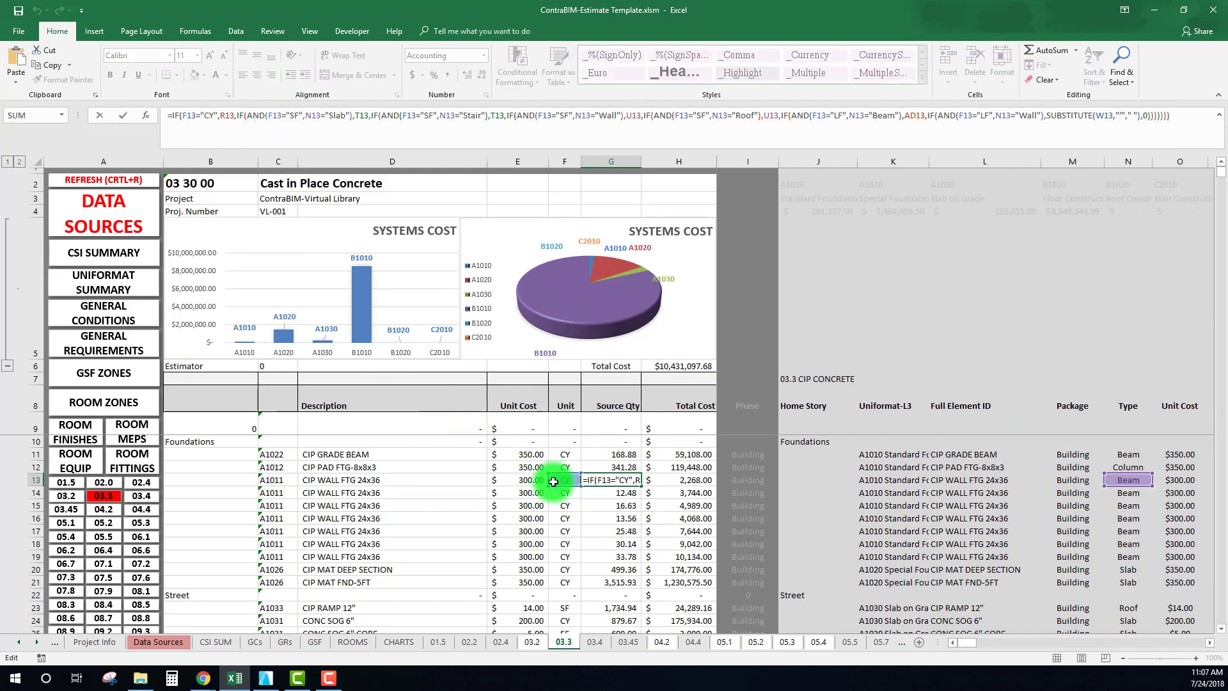
pyautogui.click(176, 116)
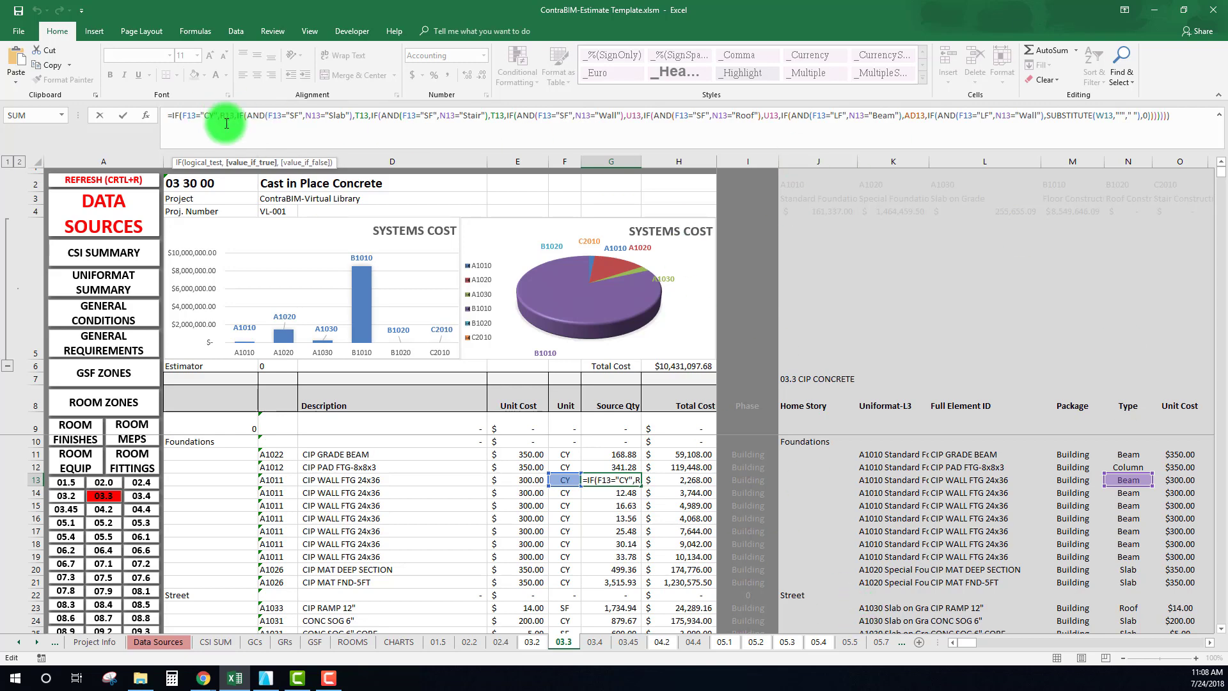
pyautogui.click(178, 115)
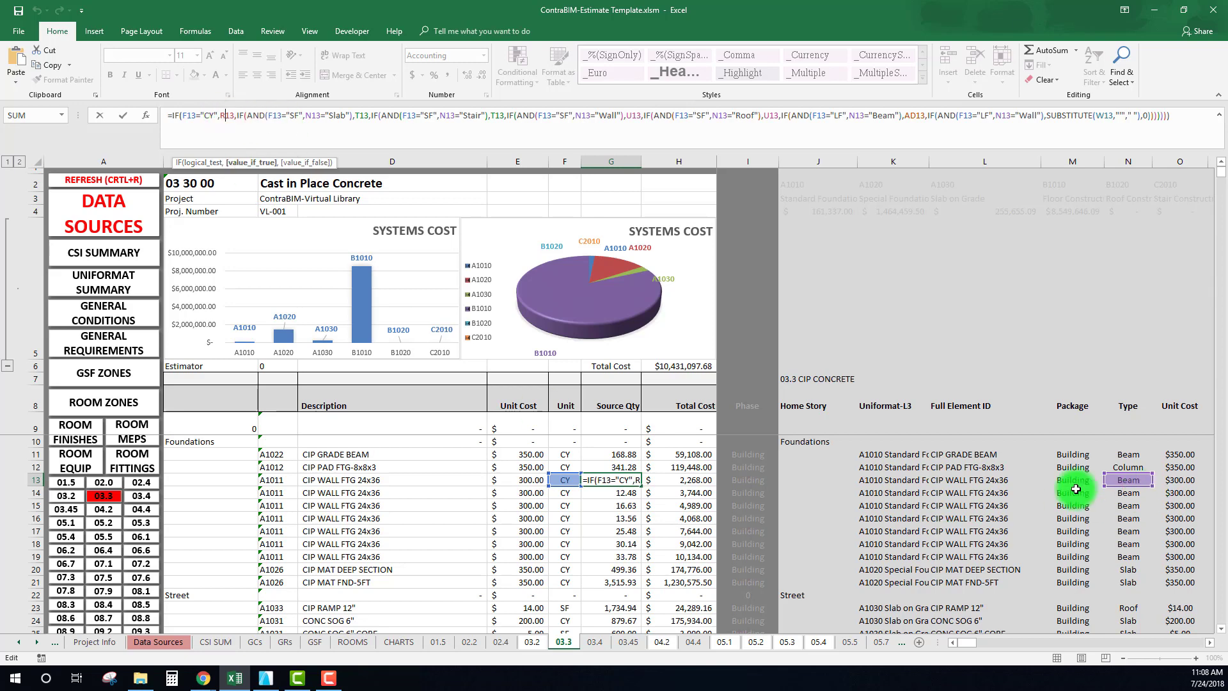
pyautogui.moveTo(971, 646); pyautogui.dragTo(992, 644)
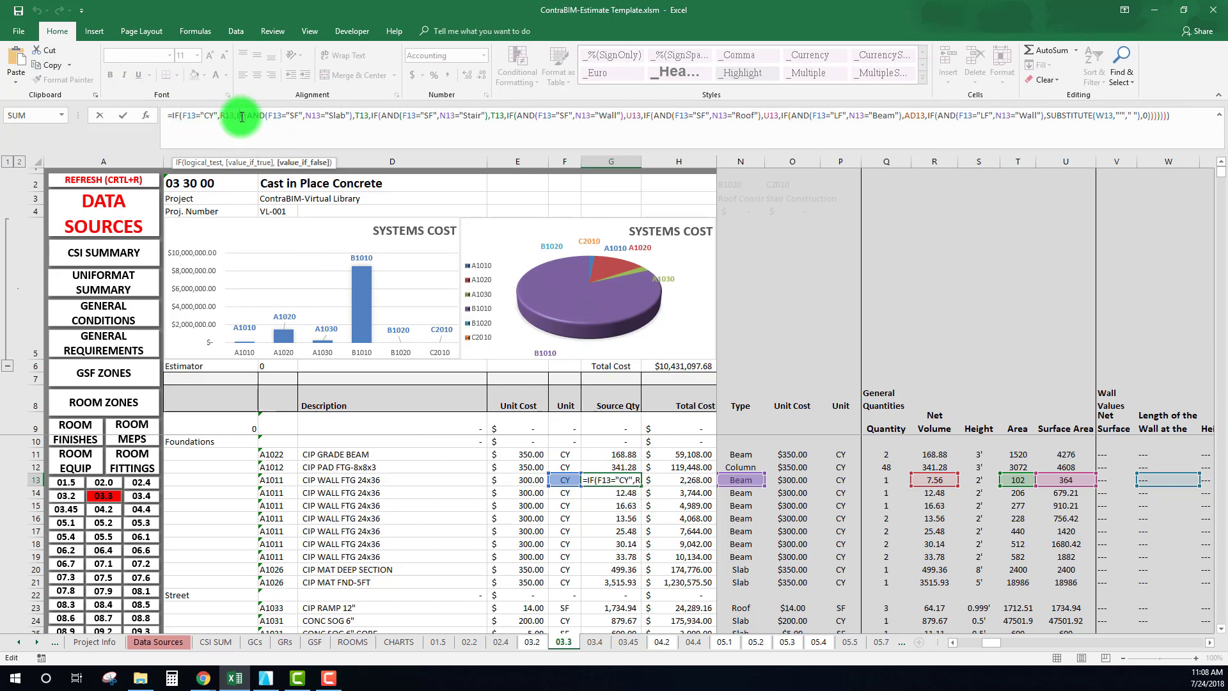
# Trace the SF conditions for Slab and Stair in the G13 formula to the Area value in T13.
pyautogui.click(273, 115)
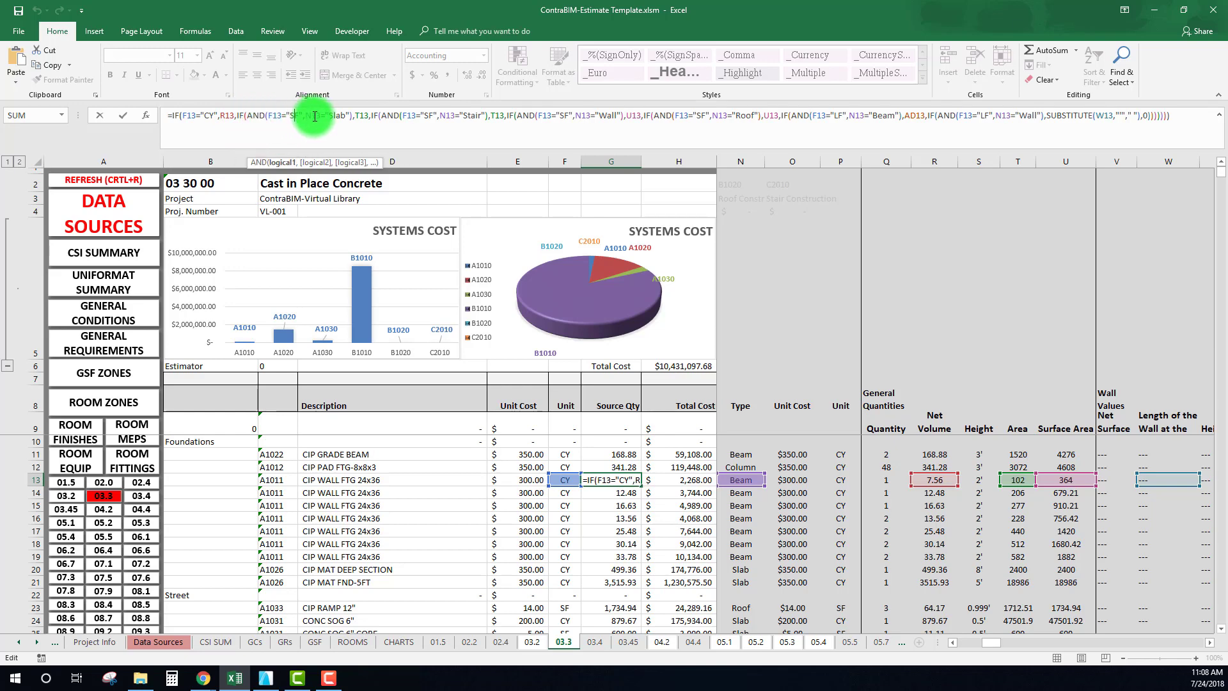
pyautogui.click(364, 116)
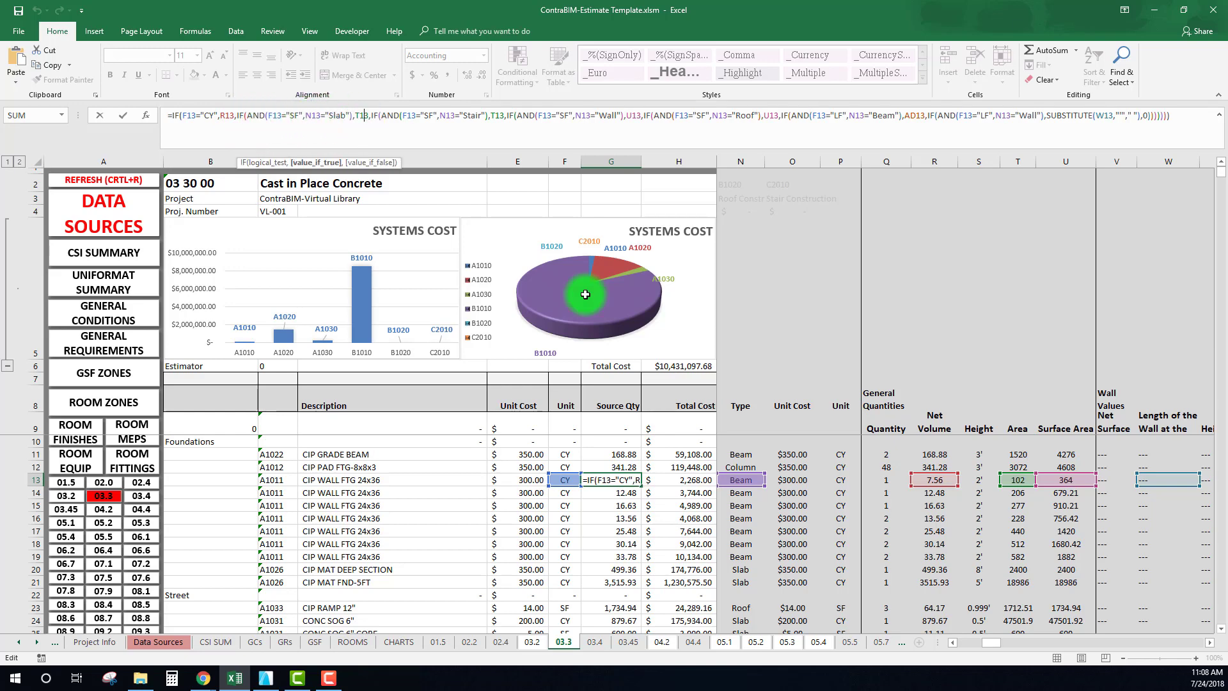
pyautogui.moveTo(995, 644)
pyautogui.mouseDown()
pyautogui.moveTo(1031, 649)
pyautogui.moveTo(1000, 648)
pyautogui.mouseUp()
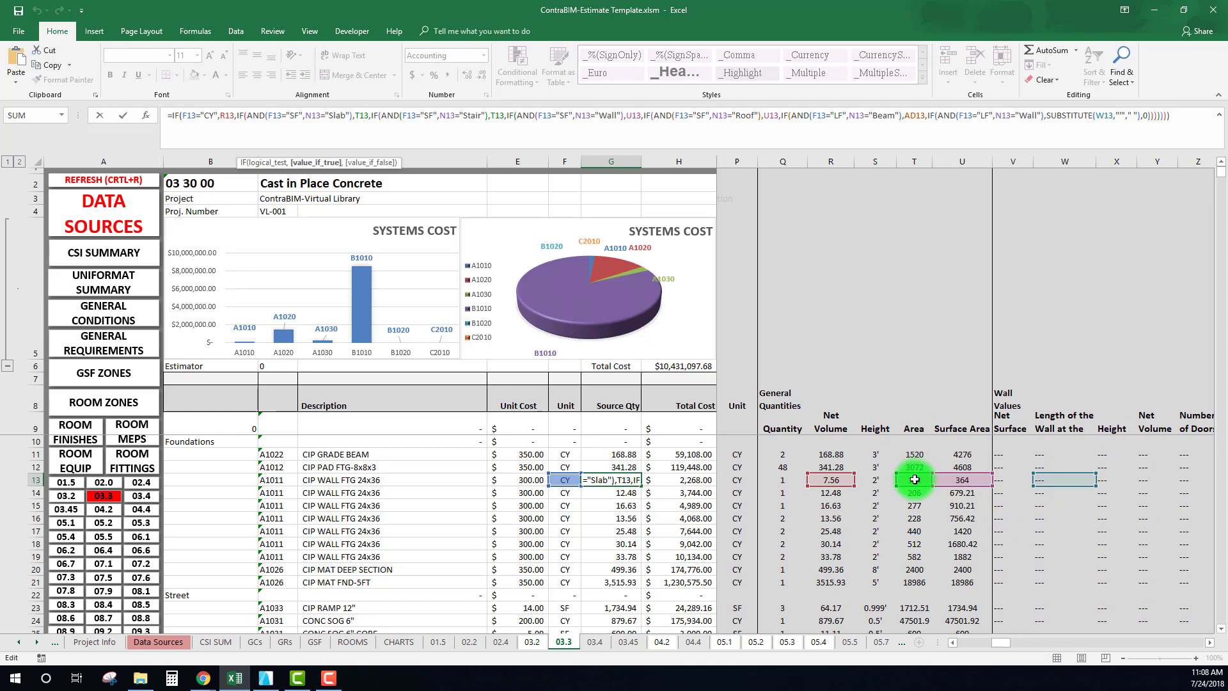
pyautogui.click(344, 116)
pyautogui.click(383, 116)
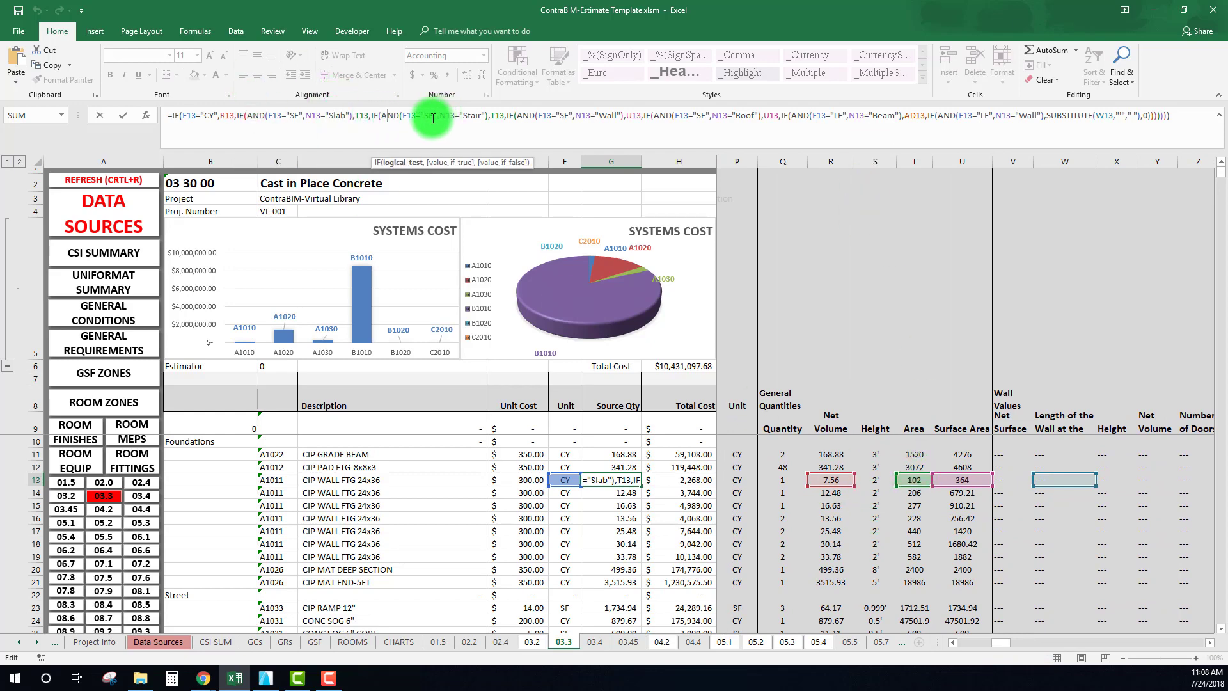
pyautogui.click(429, 116)
pyautogui.click(475, 116)
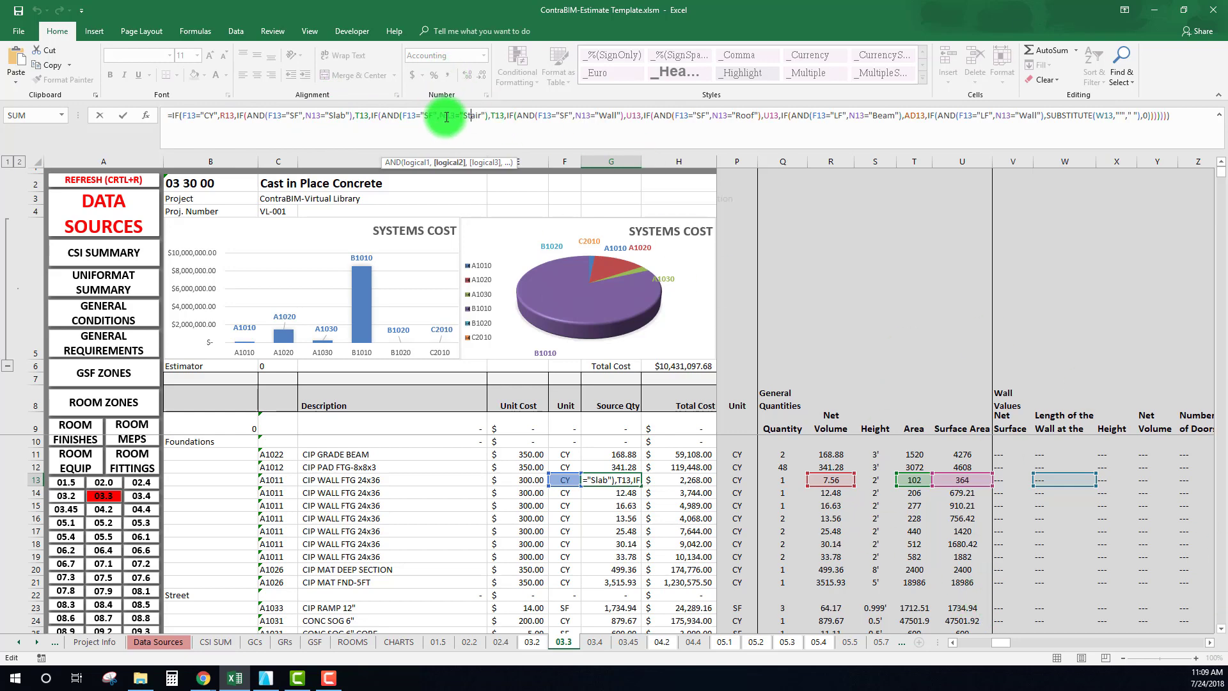
pyautogui.moveTo(991, 643)
pyautogui.mouseDown()
pyautogui.moveTo(968, 643)
pyautogui.moveTo(1006, 647)
pyautogui.mouseUp()
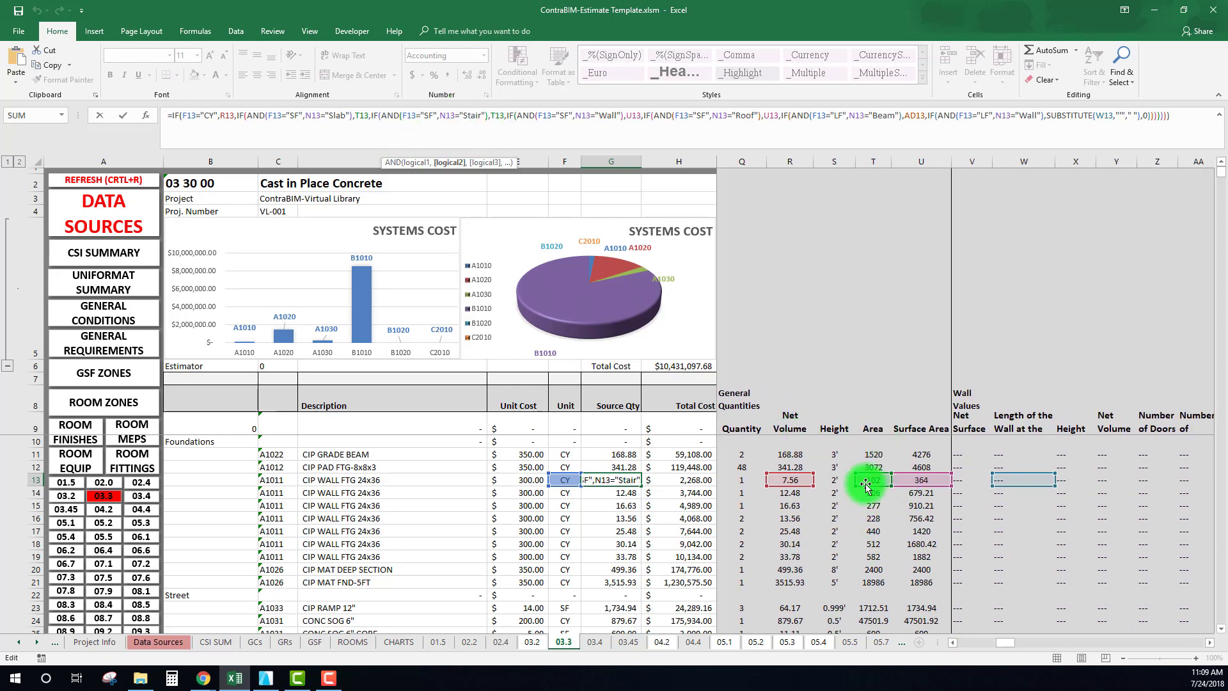
pyautogui.click(427, 115)
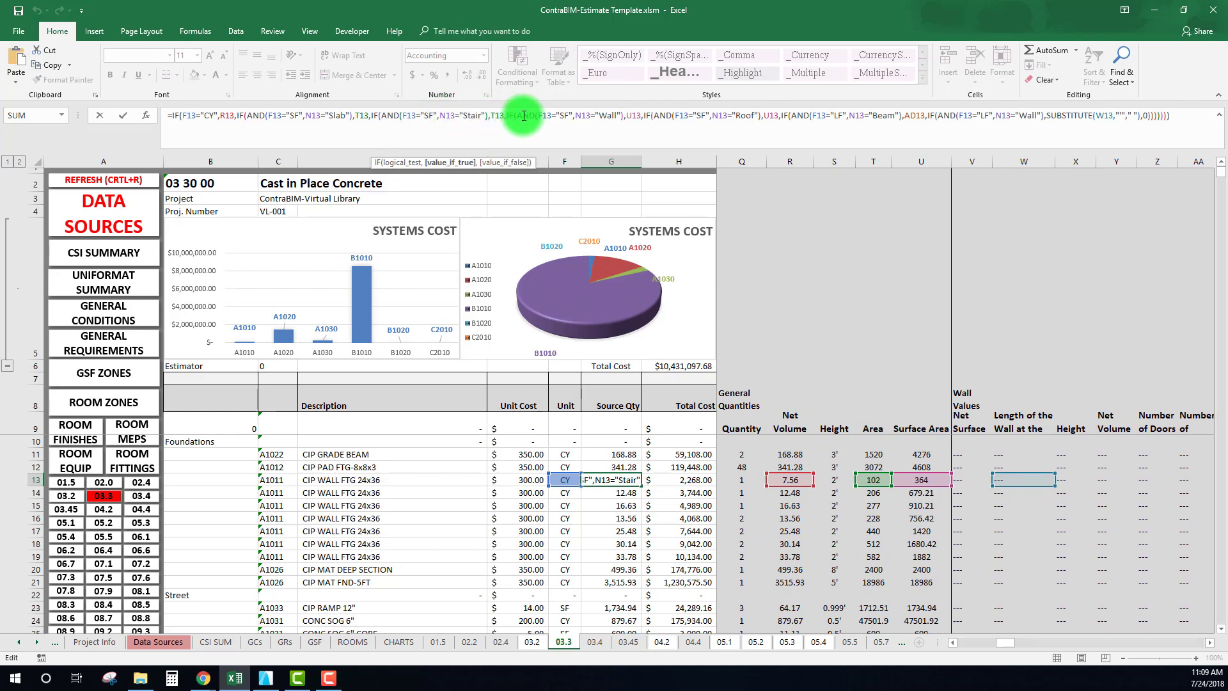
# Trace the SF conditions for Wall and Roof in the G13 formula to the Surface Area value in U13.
pyautogui.click(569, 116)
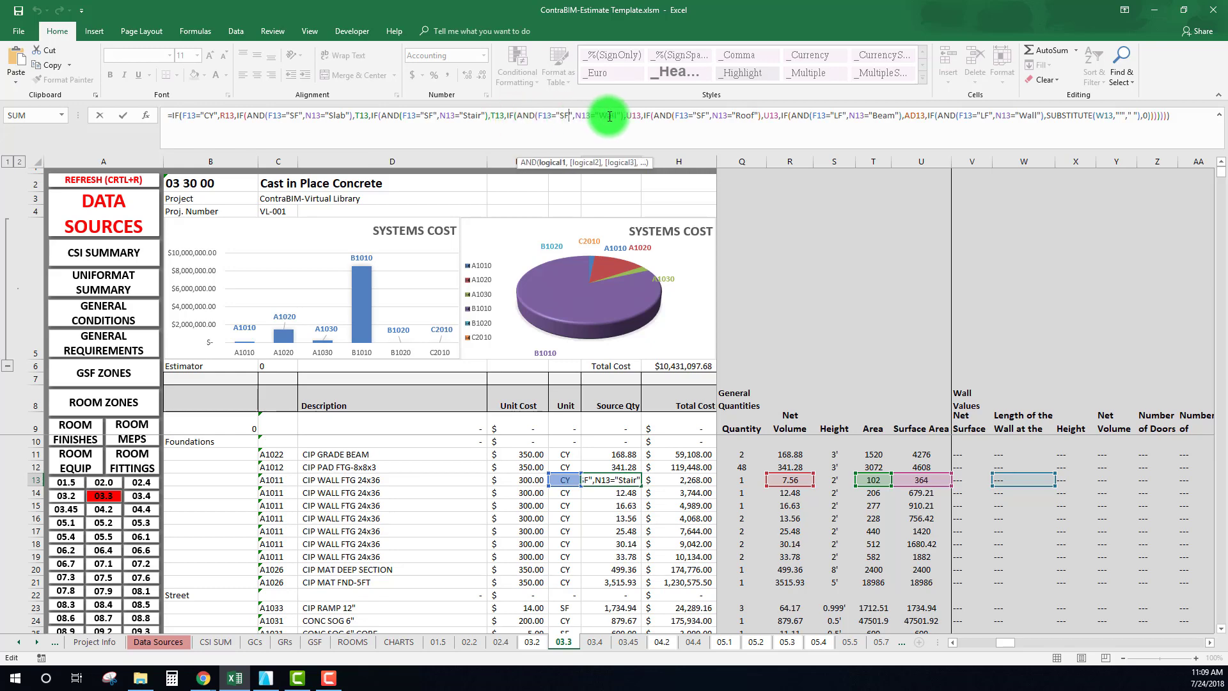
pyautogui.moveTo(637, 115); pyautogui.dragTo(651, 115)
pyautogui.click(660, 116)
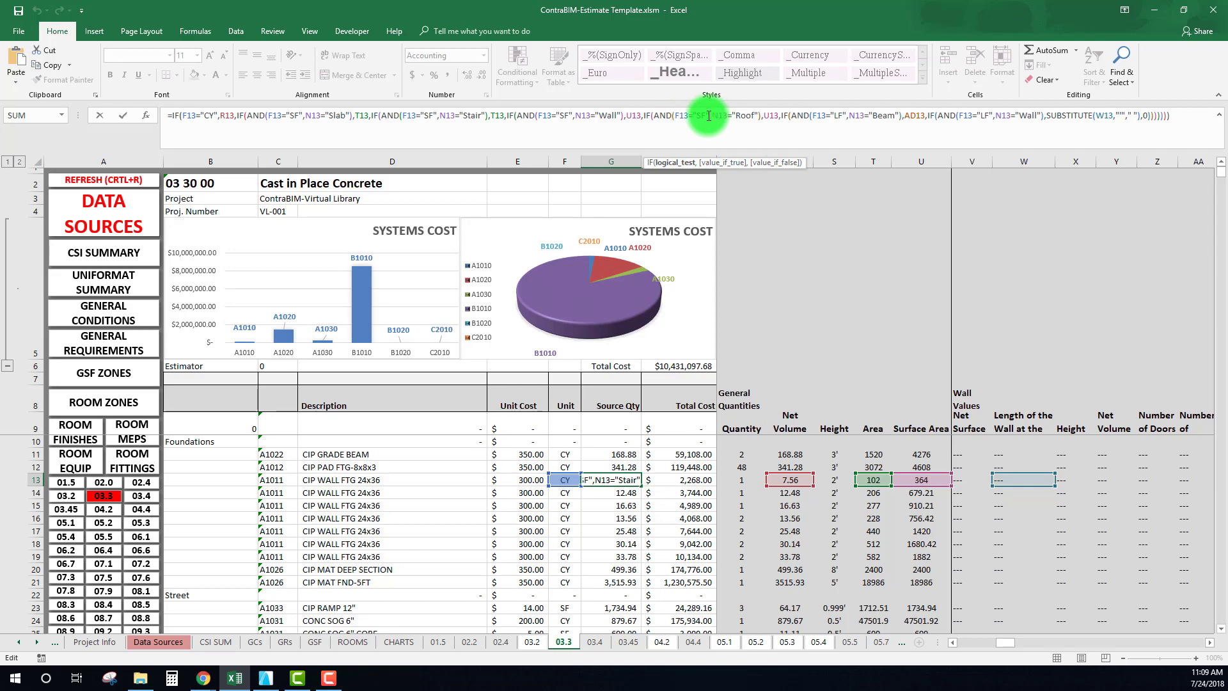
pyautogui.click(738, 115)
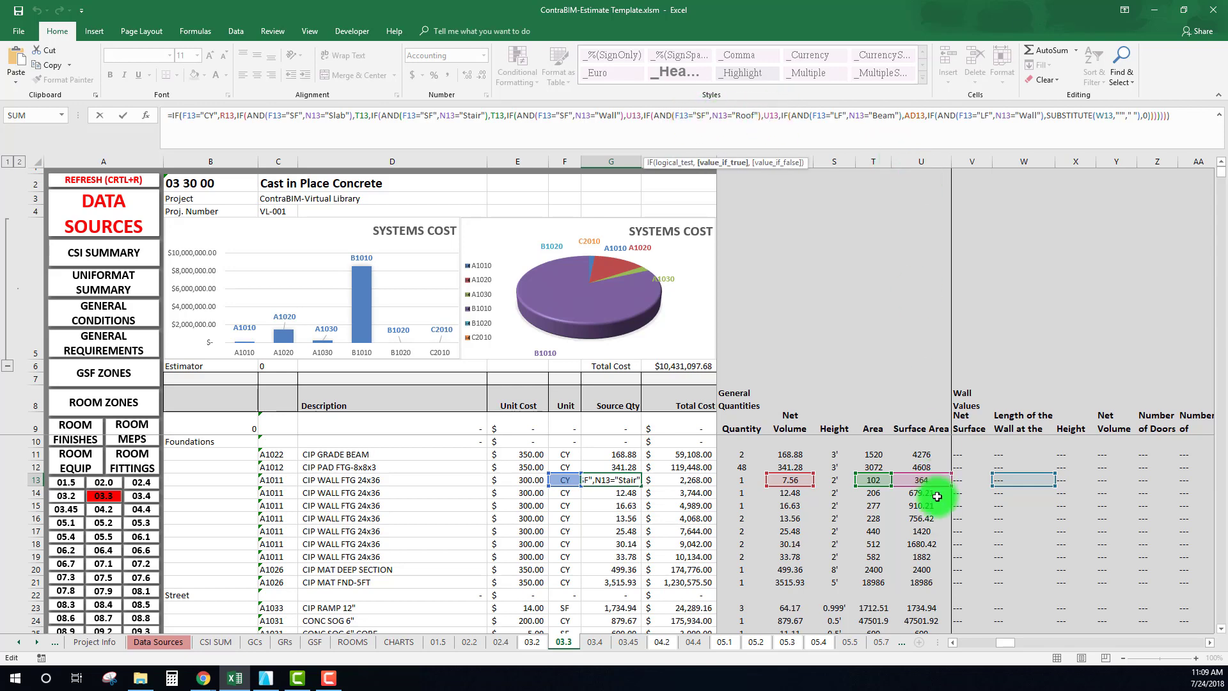
pyautogui.click(770, 118)
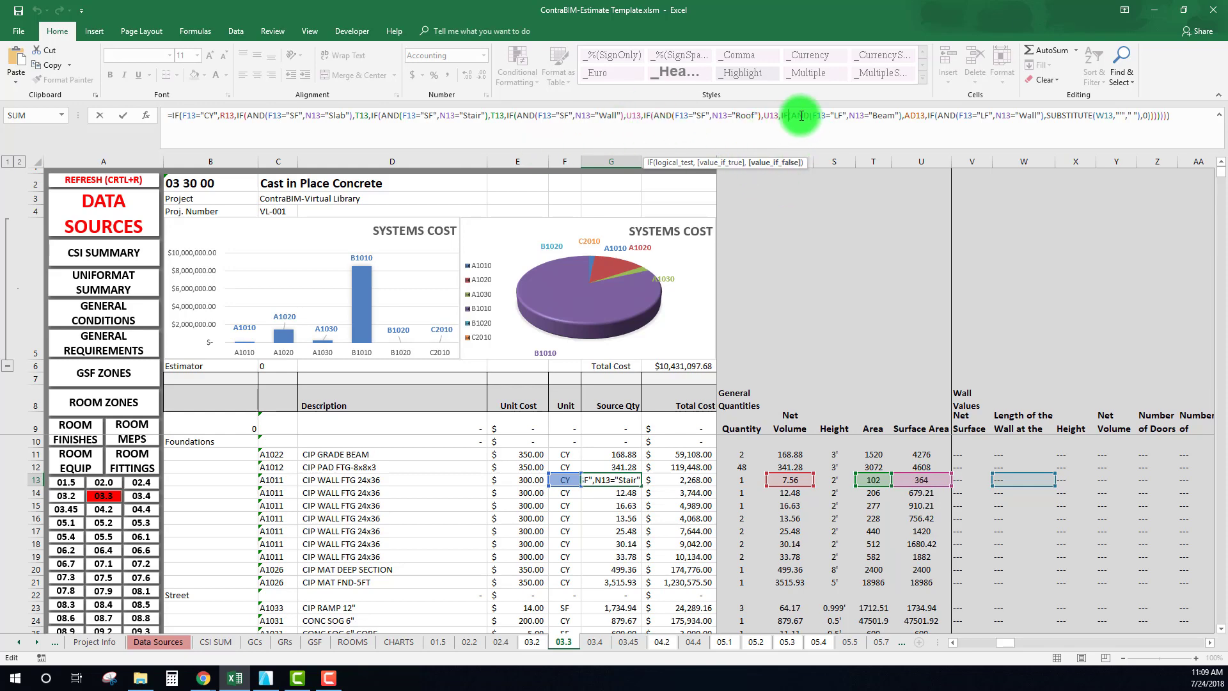
# Examine the LF conditions for Beam and Wall in the G13 formula against the source columns, and leave the cell unchanged.
pyautogui.click(796, 117)
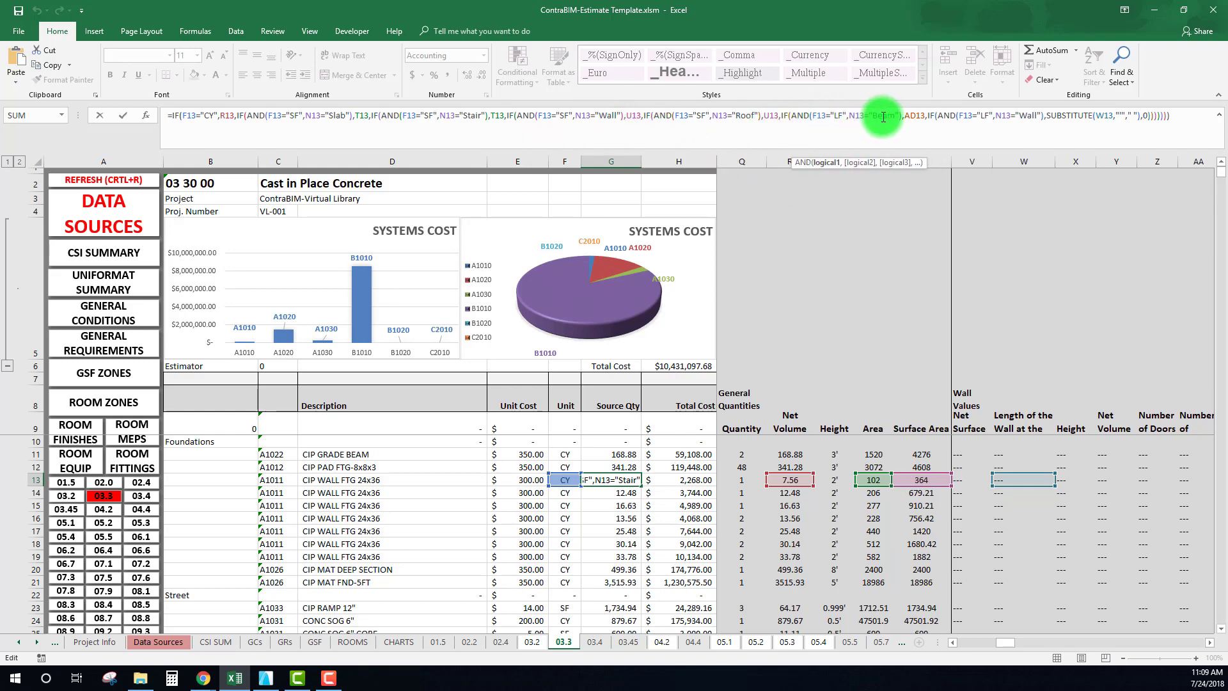
pyautogui.click(996, 117)
pyautogui.click(1182, 117)
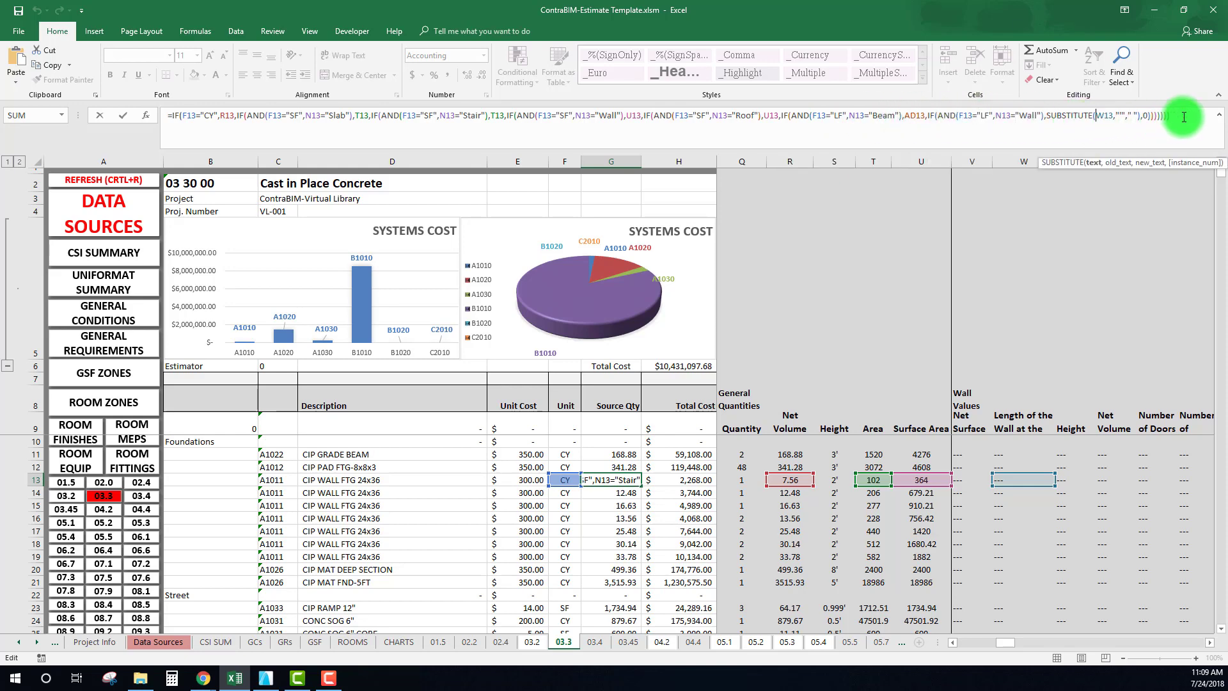
pyautogui.moveTo(1007, 642); pyautogui.dragTo(976, 643)
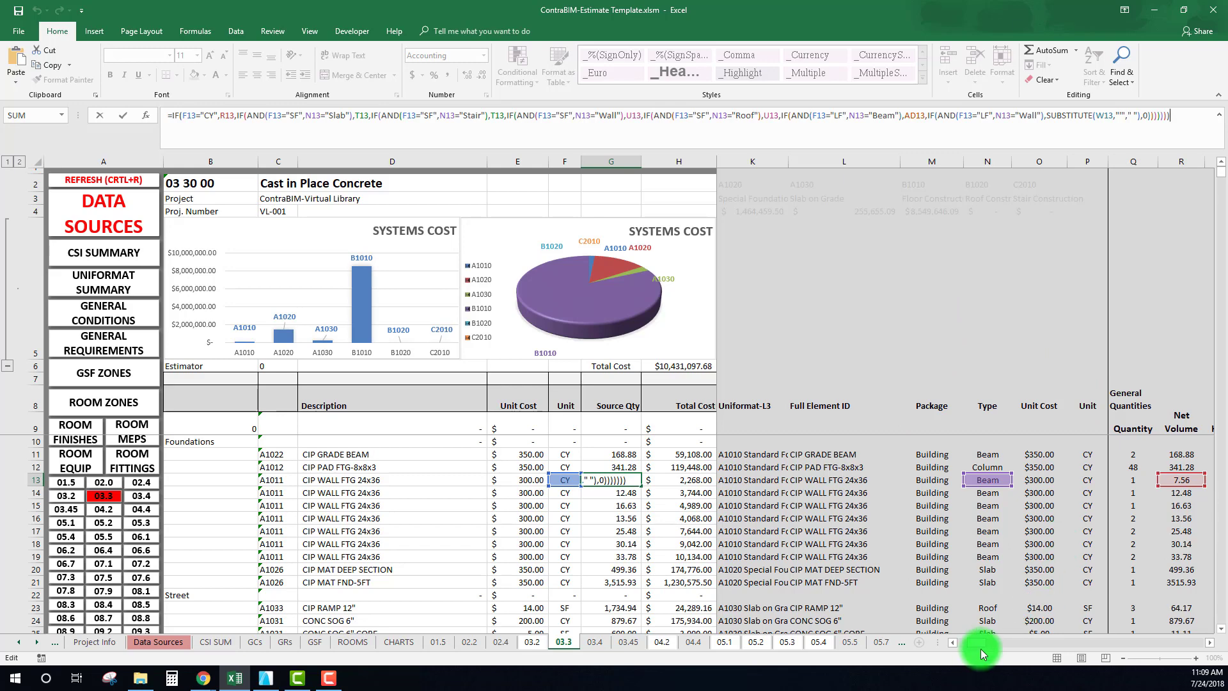
pyautogui.moveTo(982, 646); pyautogui.dragTo(1007, 647)
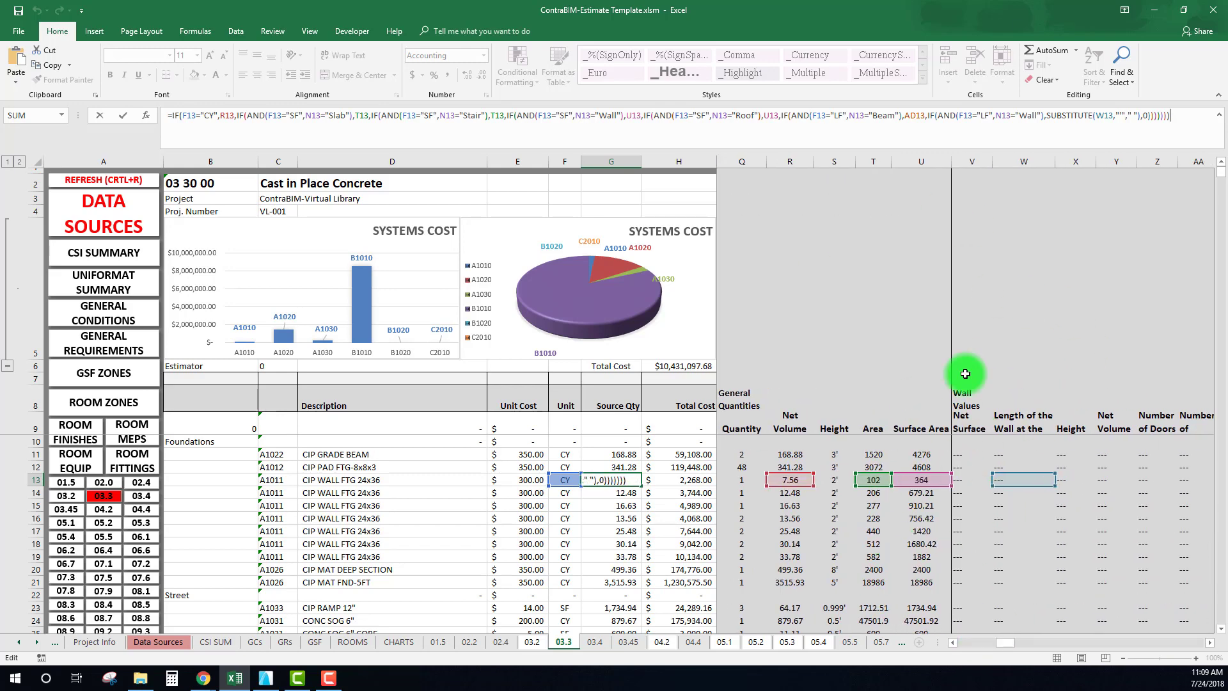
pyautogui.moveTo(1012, 647); pyautogui.dragTo(973, 646)
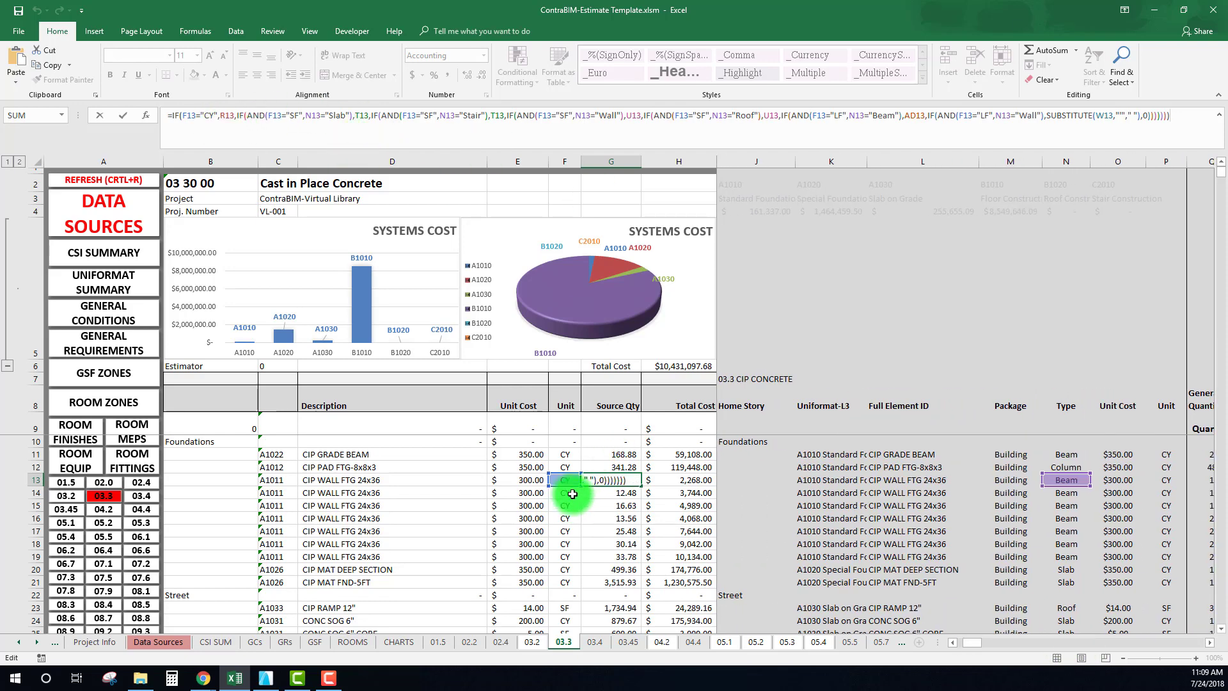
pyautogui.press('Escape')
# Select the row 13 formulas in columns B to H and the rows beneath, and review the formulas copied down the sheet.
pyautogui.moveTo(680, 480); pyautogui.dragTo(205, 479)
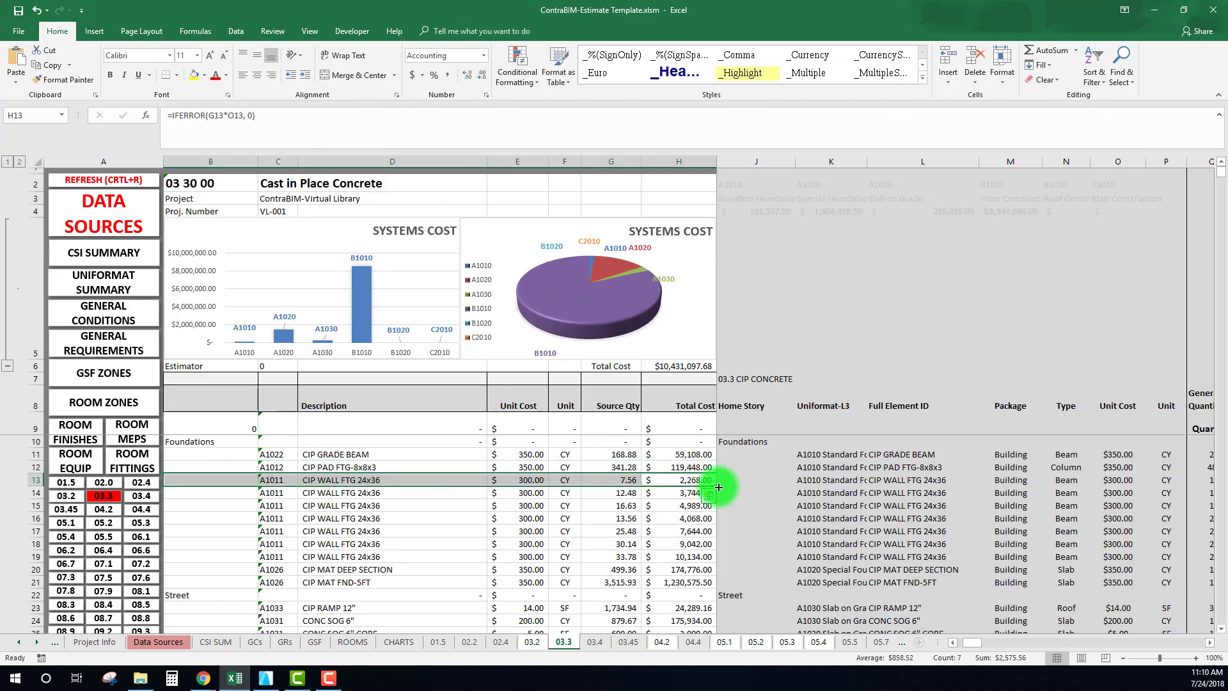
pyautogui.moveTo(715, 485)
pyautogui.mouseDown()
pyautogui.moveTo(707, 438)
pyautogui.moveTo(710, 494)
pyautogui.mouseUp()
pyautogui.click(645, 374)
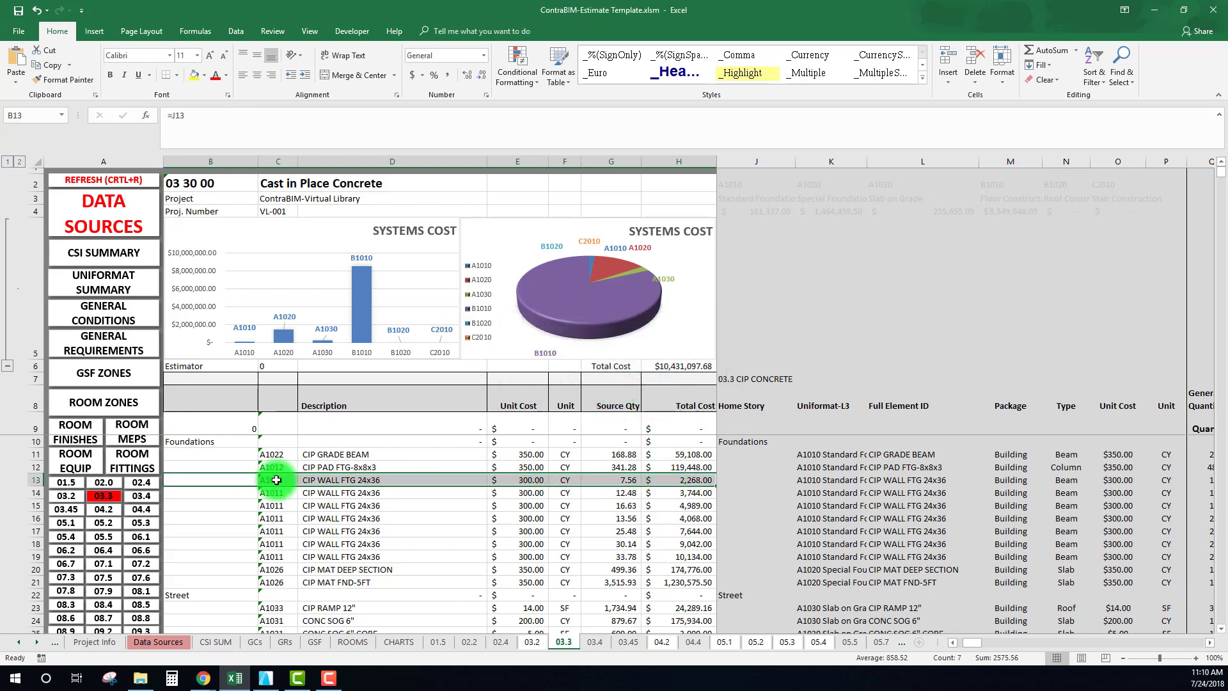
pyautogui.moveTo(230, 480)
pyautogui.mouseDown()
pyautogui.moveTo(695, 482)
pyautogui.moveTo(708, 688)
pyautogui.moveTo(718, 568)
pyautogui.mouseUp()
pyautogui.scroll(20, 497, 496)
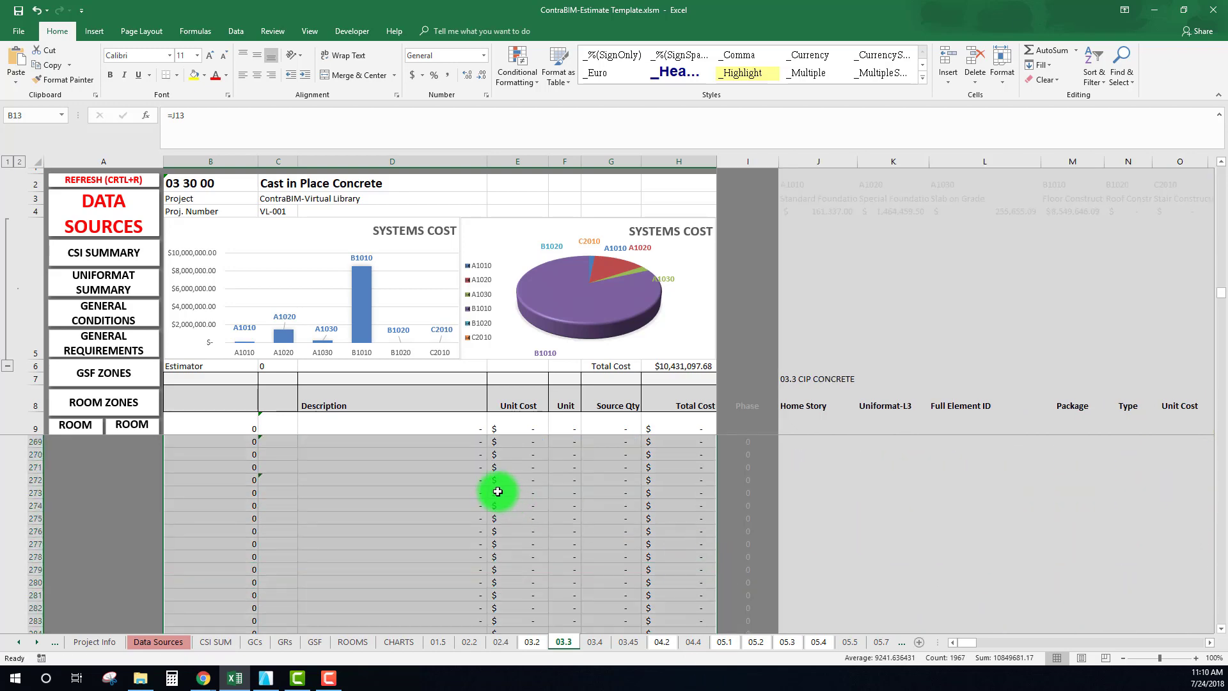
pyautogui.scroll(6, 500, 501)
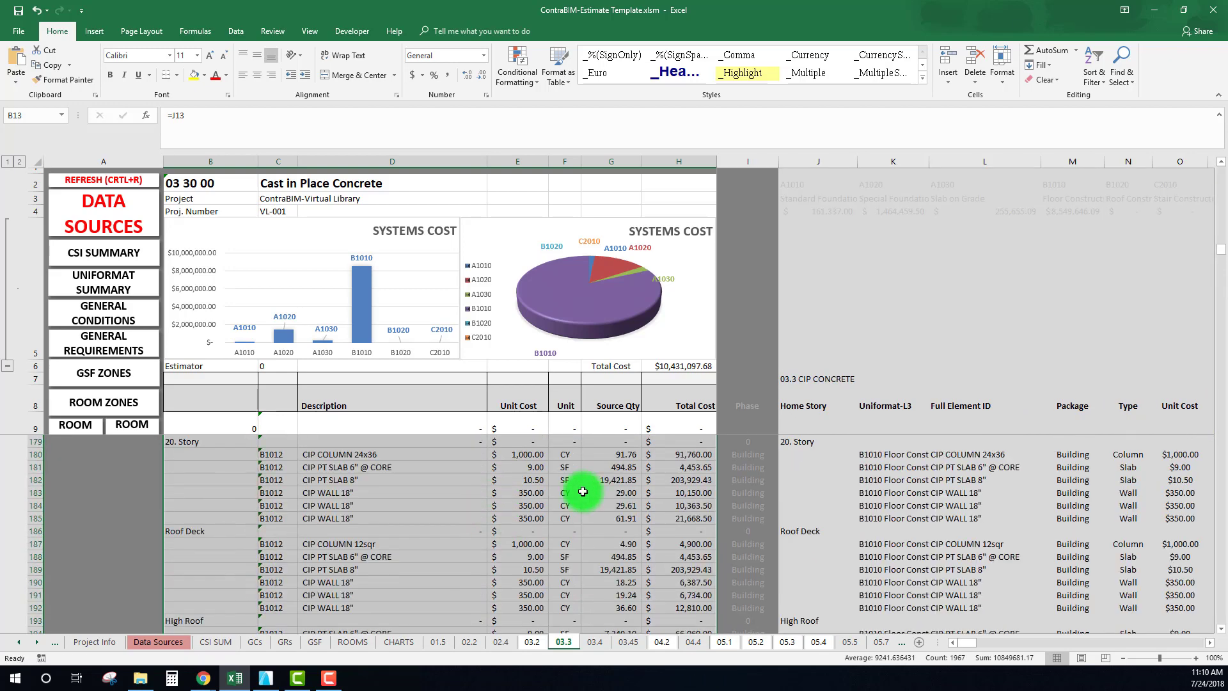
pyautogui.click(342, 479)
pyautogui.scroll(3, 400, 513)
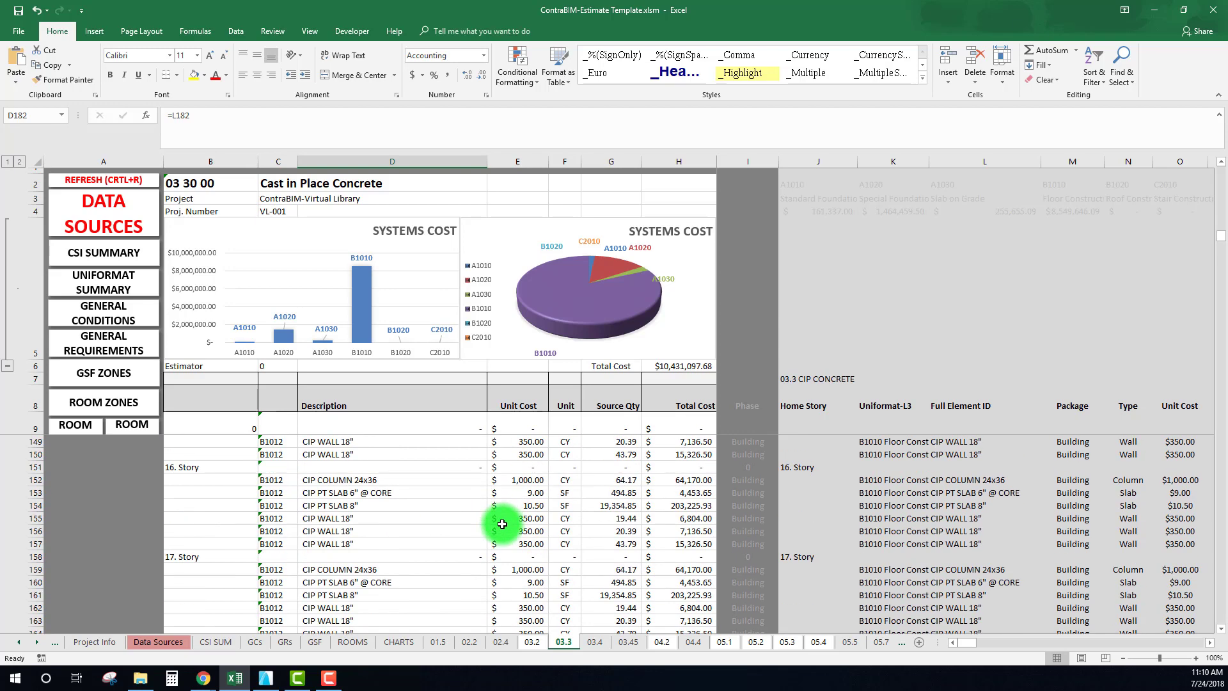
pyautogui.scroll(20, 497, 505)
pyautogui.scroll(20, 498, 494)
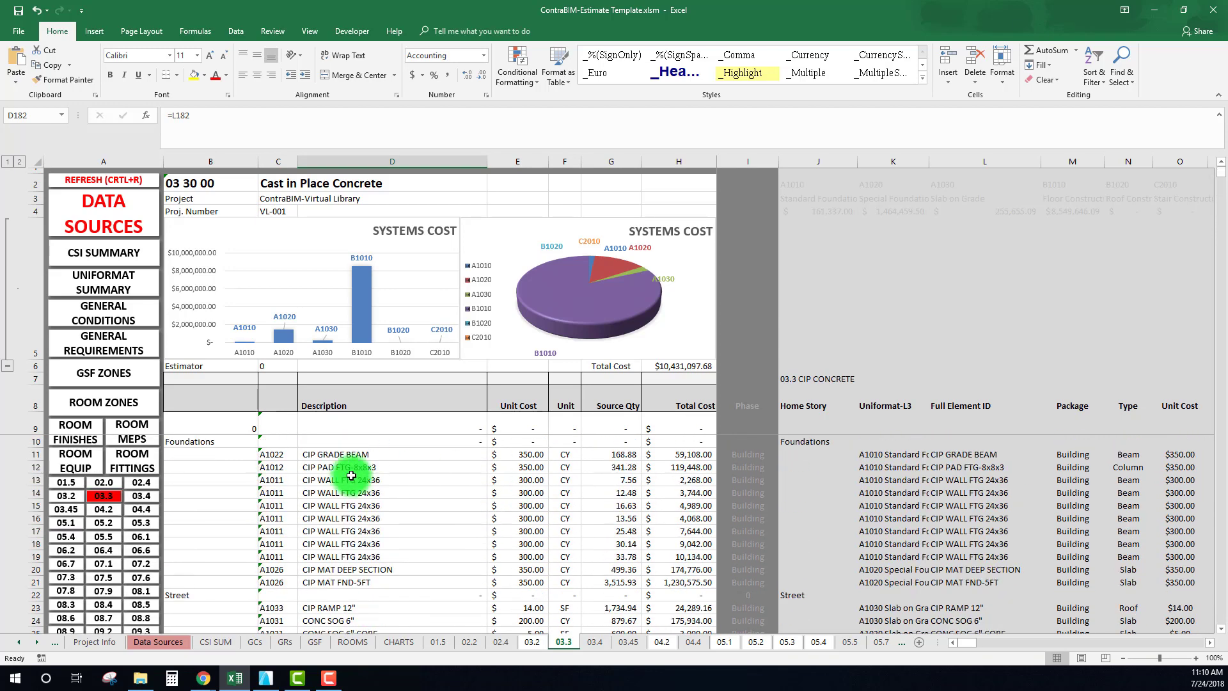
pyautogui.click(653, 467)
pyautogui.click(263, 467)
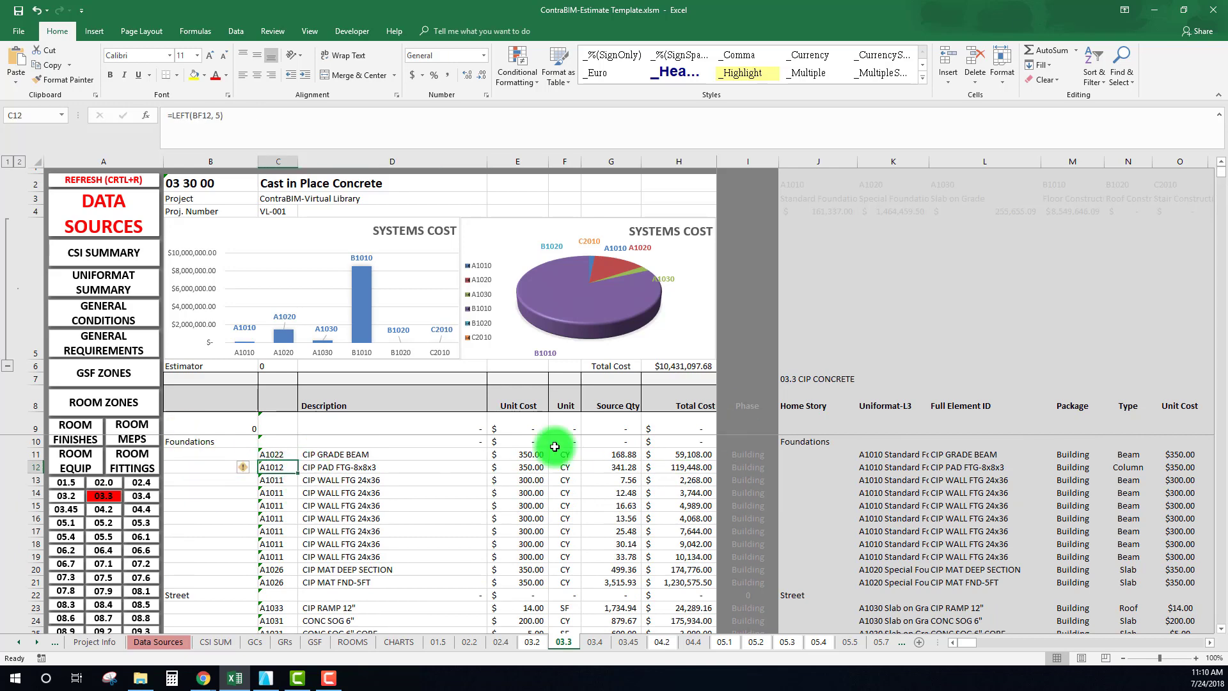
# Examine the faded Uniformat cost summary in J2:O4 that supplies the Systems Cost charts.
pyautogui.keyDown('ctrl'); pyautogui.scroll(-1, 527, 457); pyautogui.keyUp('ctrl')
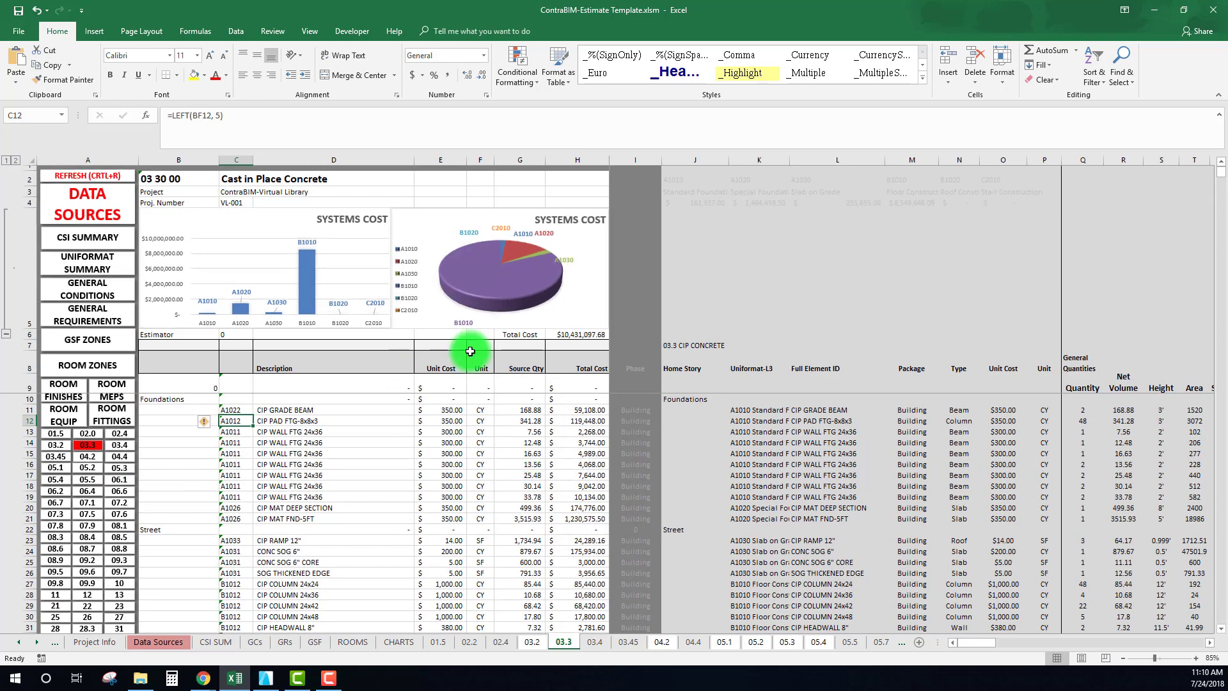
pyautogui.click(374, 259)
pyautogui.click(731, 225)
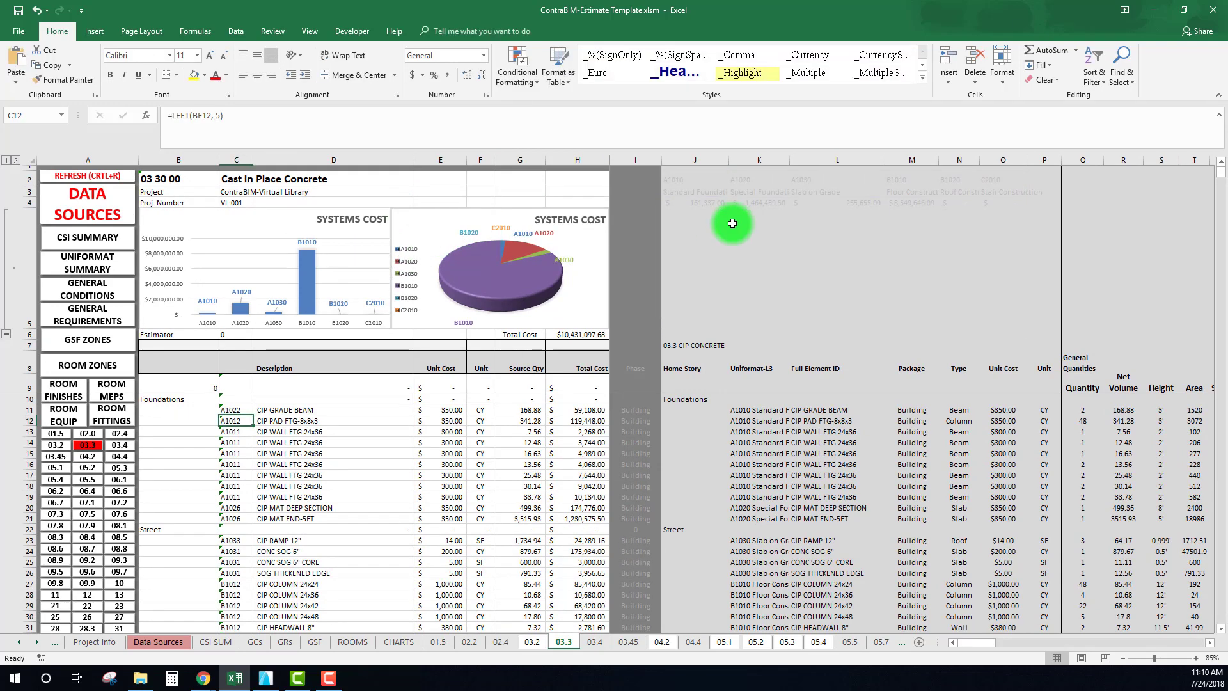
pyautogui.click(708, 202)
pyautogui.click(698, 179)
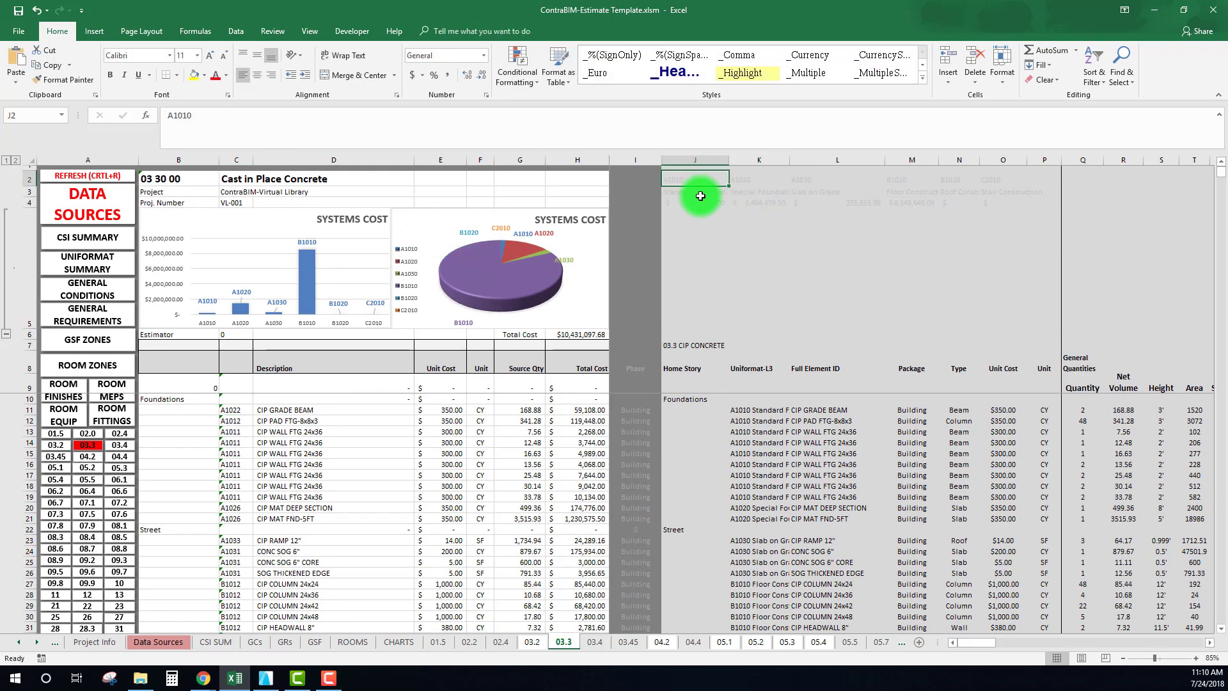
pyautogui.click(704, 200)
pyautogui.moveTo(690, 181); pyautogui.dragTo(1023, 200)
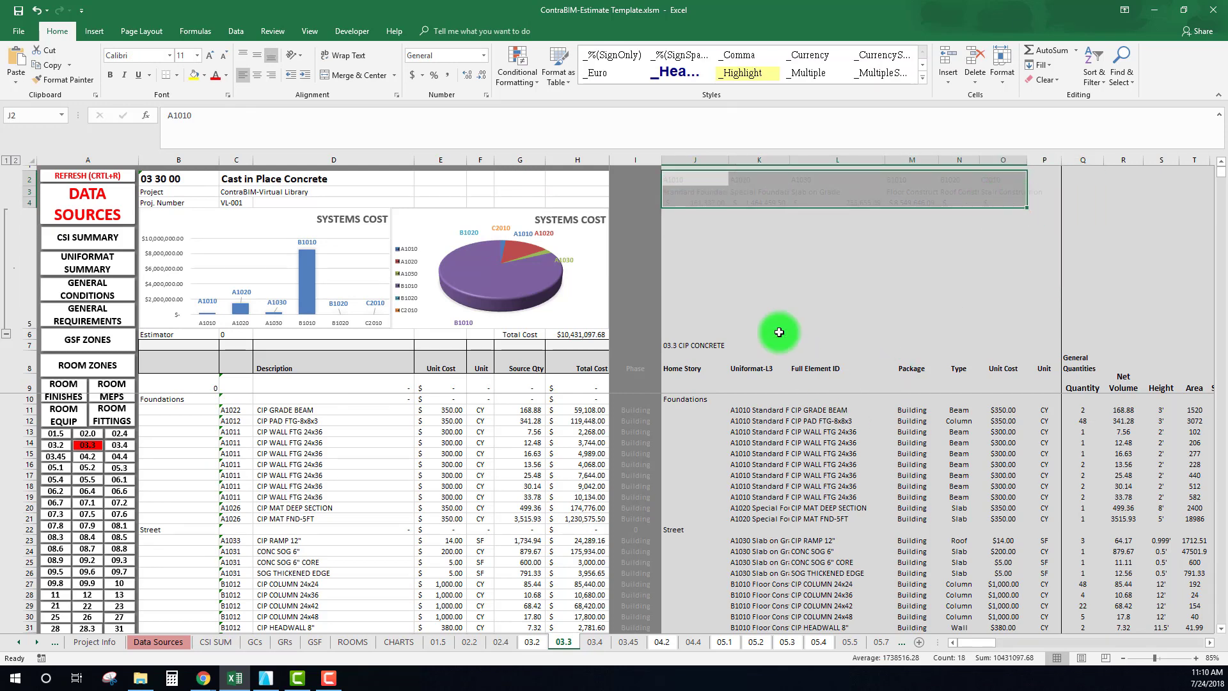
# Refresh the 03.3 sheet's data from the 03.3 CIP CONCRETE source header in J7.
pyautogui.click(697, 344)
pyautogui.hotkey('ctrl', 'r')
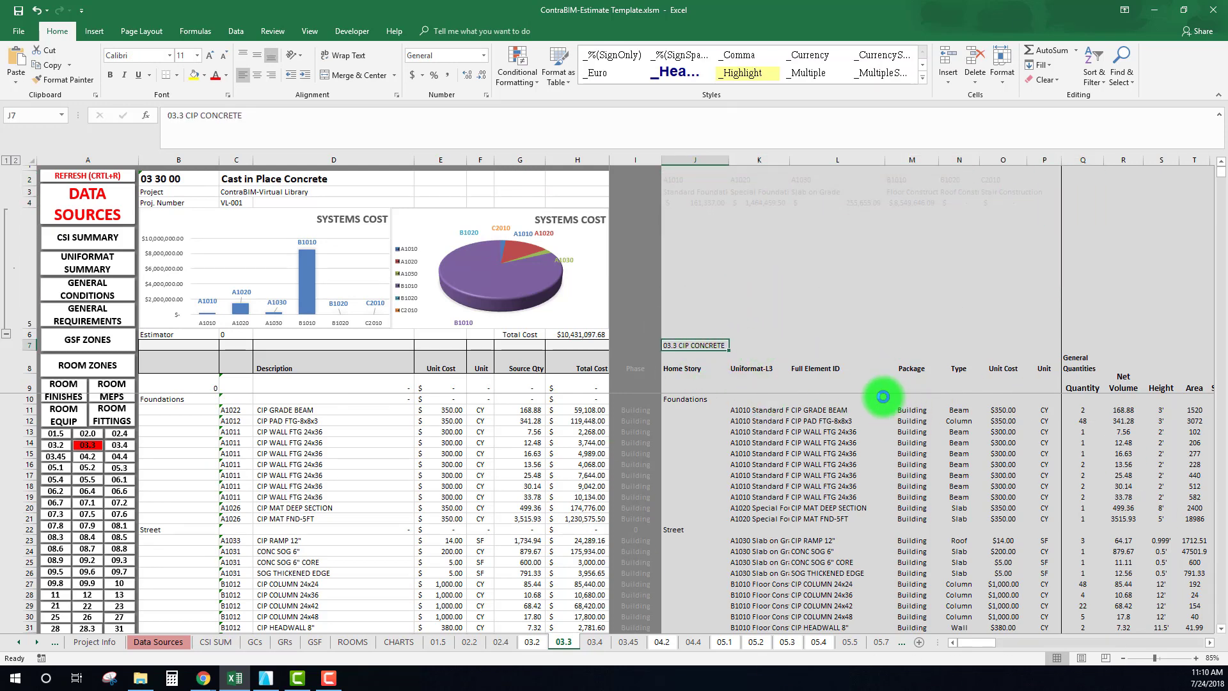
# Examine the Uniformat code and name cells J2 and J3 for A1010 Standard Foundations in the faded cost summary.
pyautogui.click(626, 380)
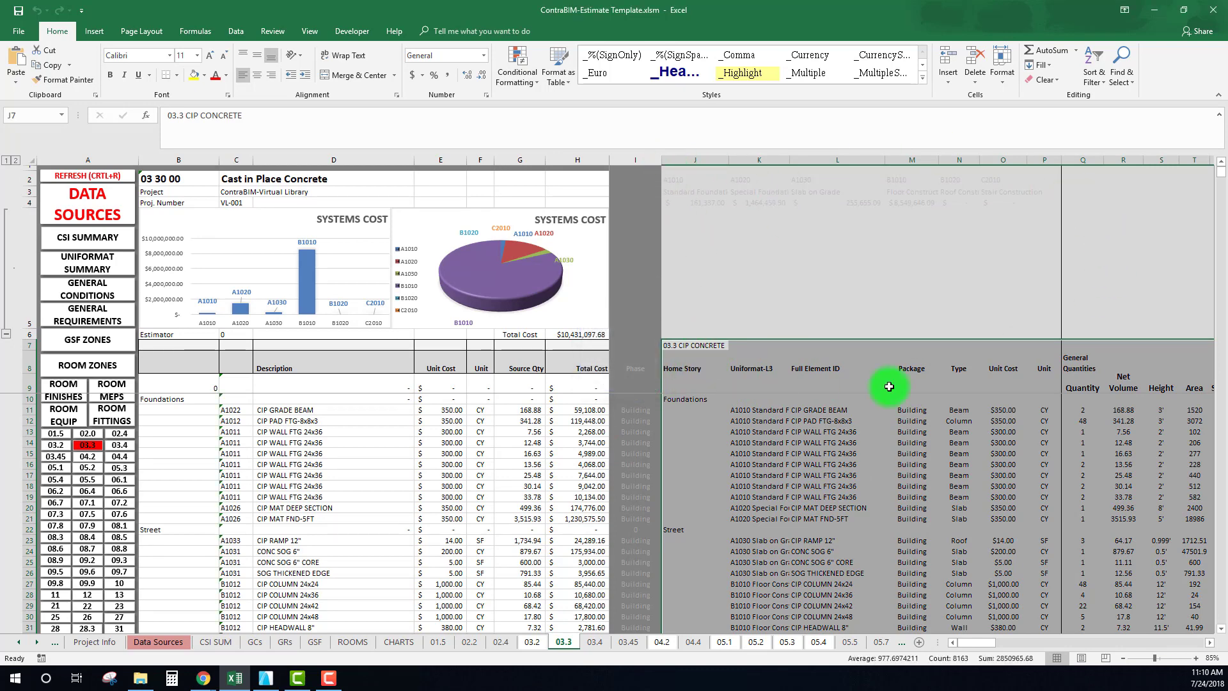
pyautogui.click(682, 179)
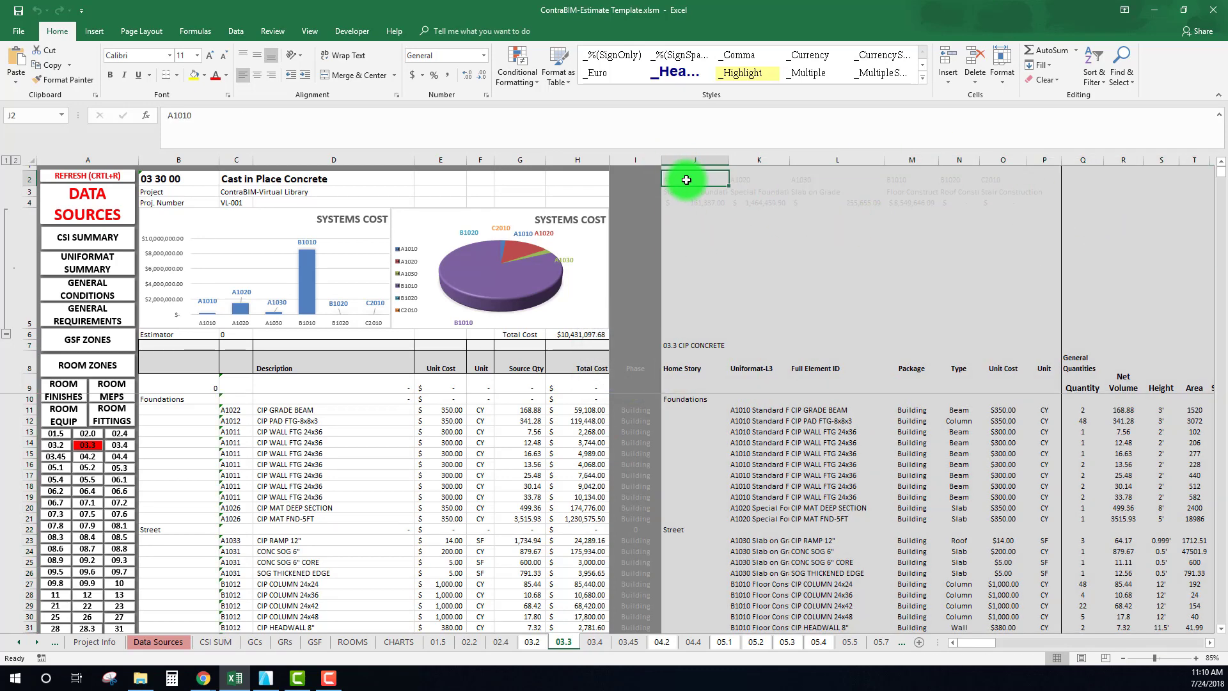
pyautogui.click(230, 115)
pyautogui.click(693, 195)
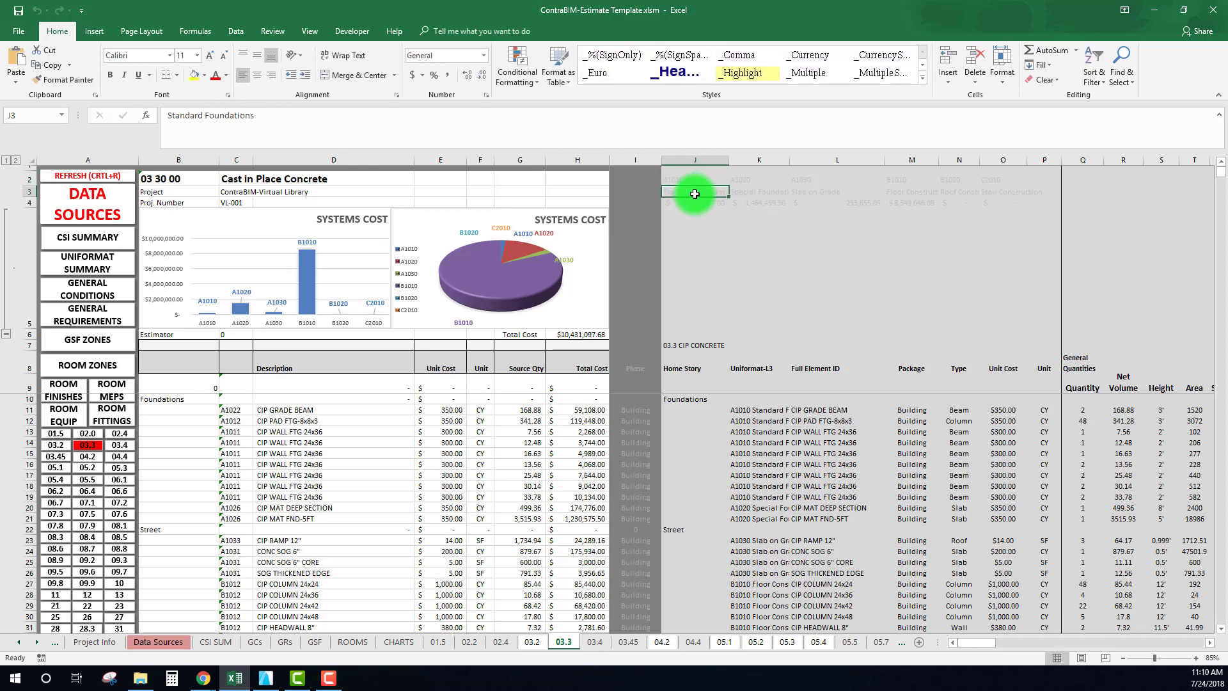
pyautogui.click(701, 202)
pyautogui.click(697, 179)
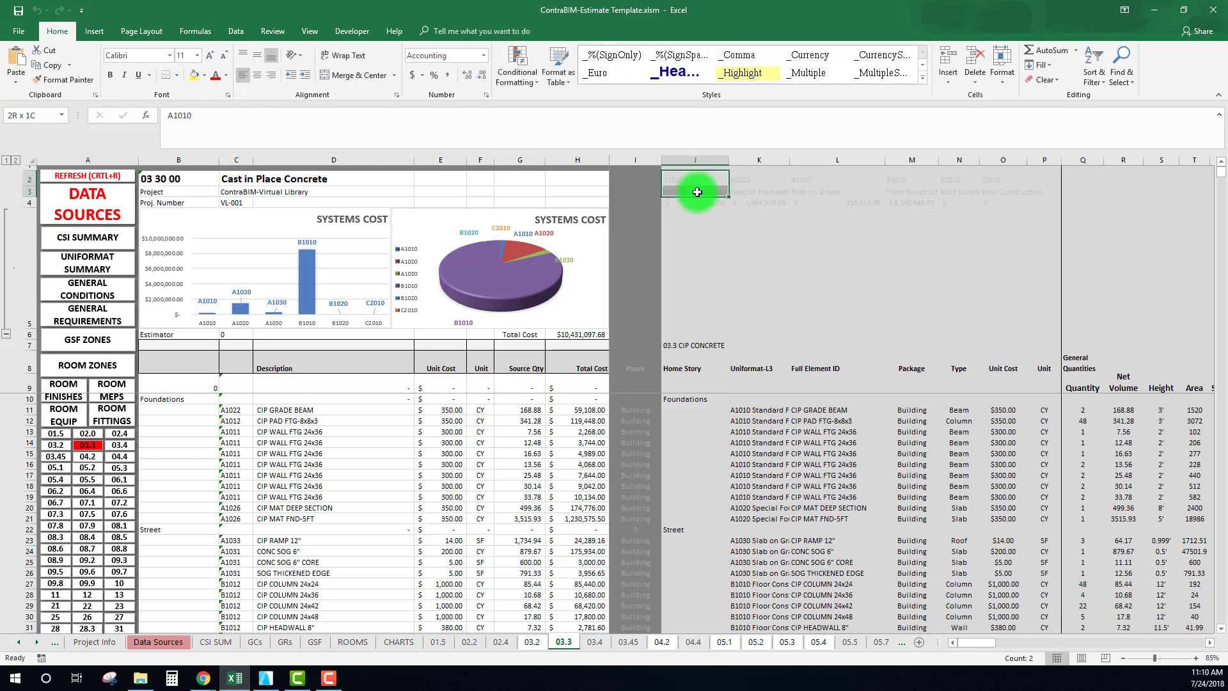
pyautogui.click(696, 193)
pyautogui.moveTo(701, 180); pyautogui.dragTo(700, 189)
# Examine the SUMIF formula in J4 and its C10:C300 and H10:H300 ranges, and leave the cell unchanged.
pyautogui.click(698, 205)
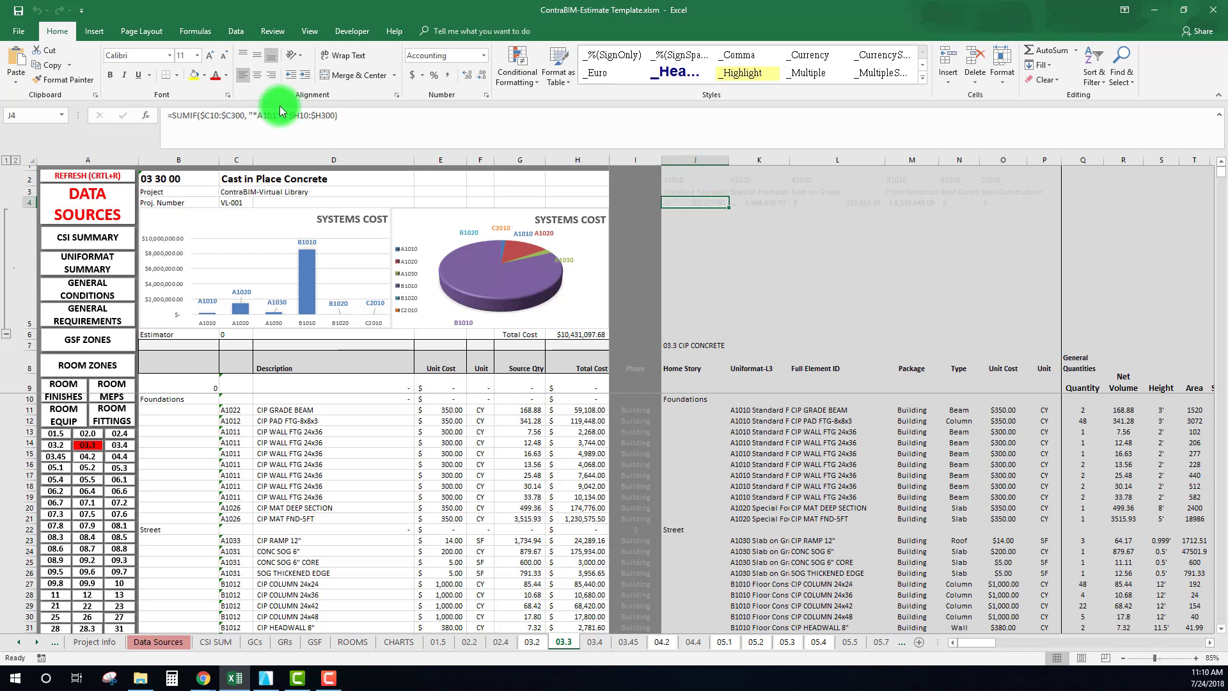
pyautogui.click(358, 116)
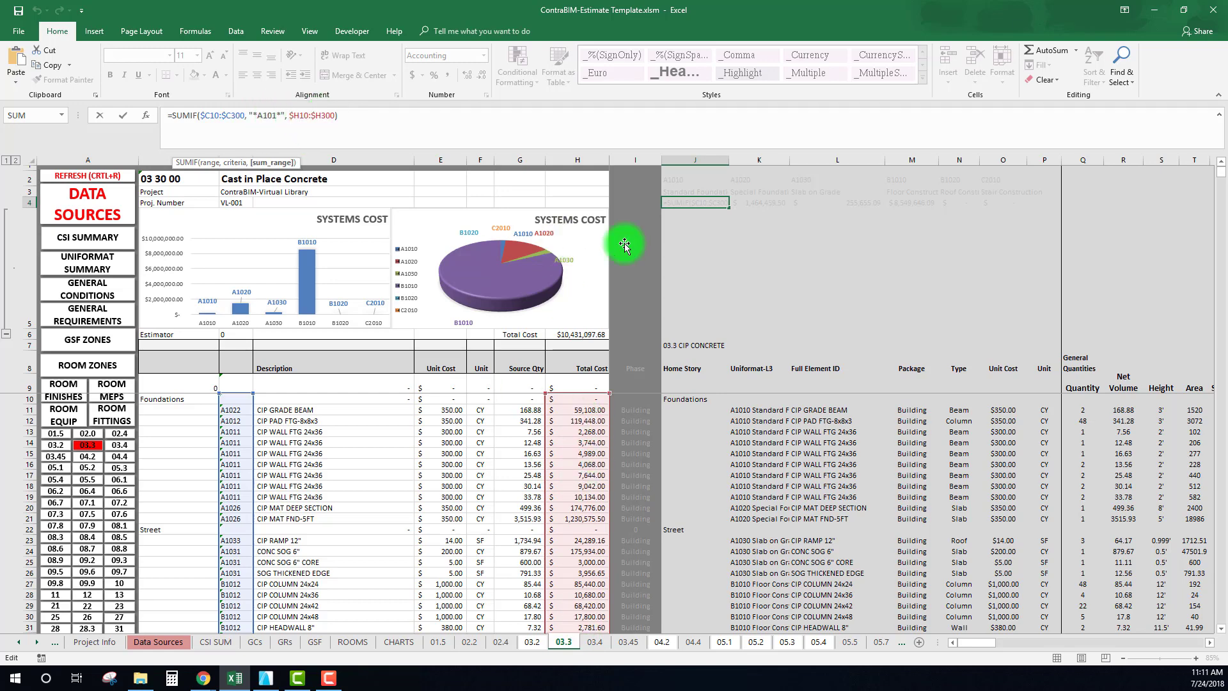
pyautogui.press('Escape')
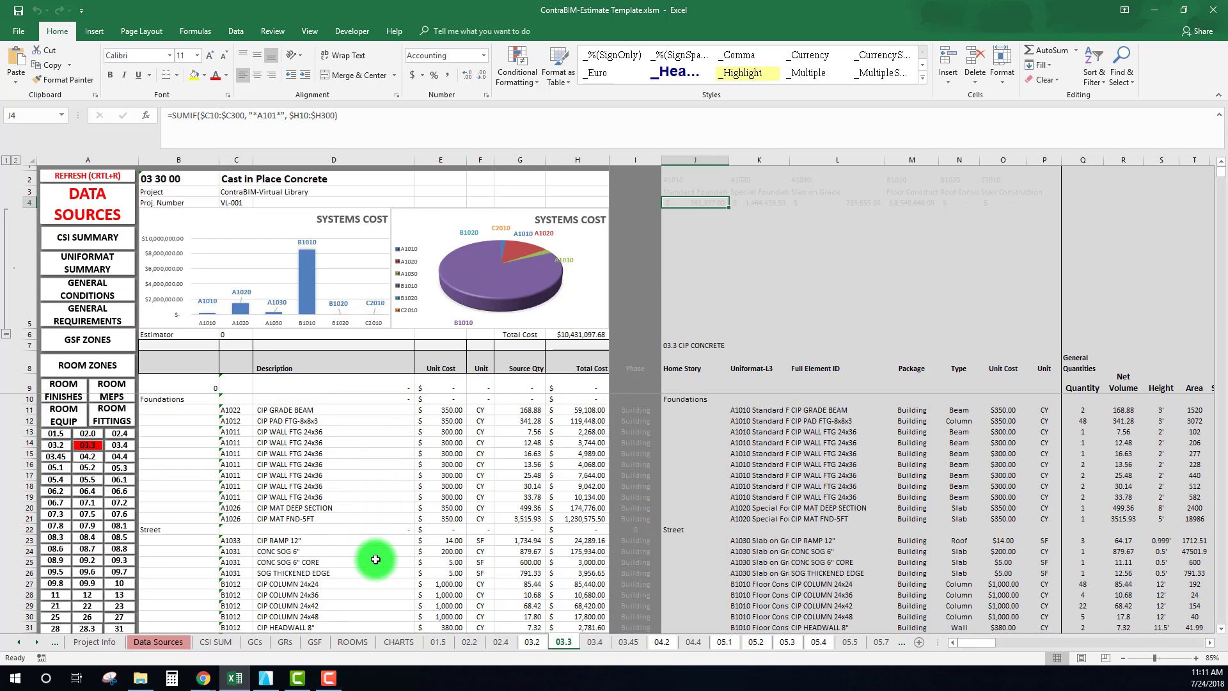
# Switch to ARCHICAD, clear the Excel and file explorer windows away, and open the EST 03.3 CIP Concrete schedule.
pyautogui.doubleClick(884, 16)
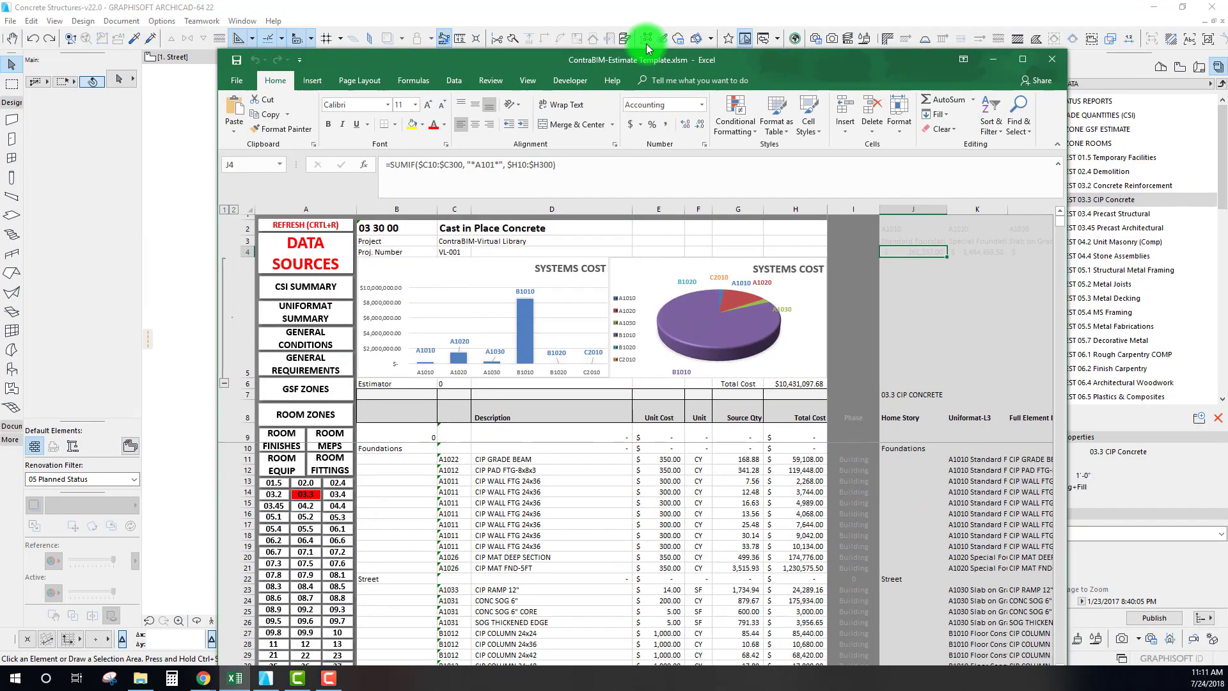
pyautogui.moveTo(653, 51); pyautogui.dragTo(576, 36)
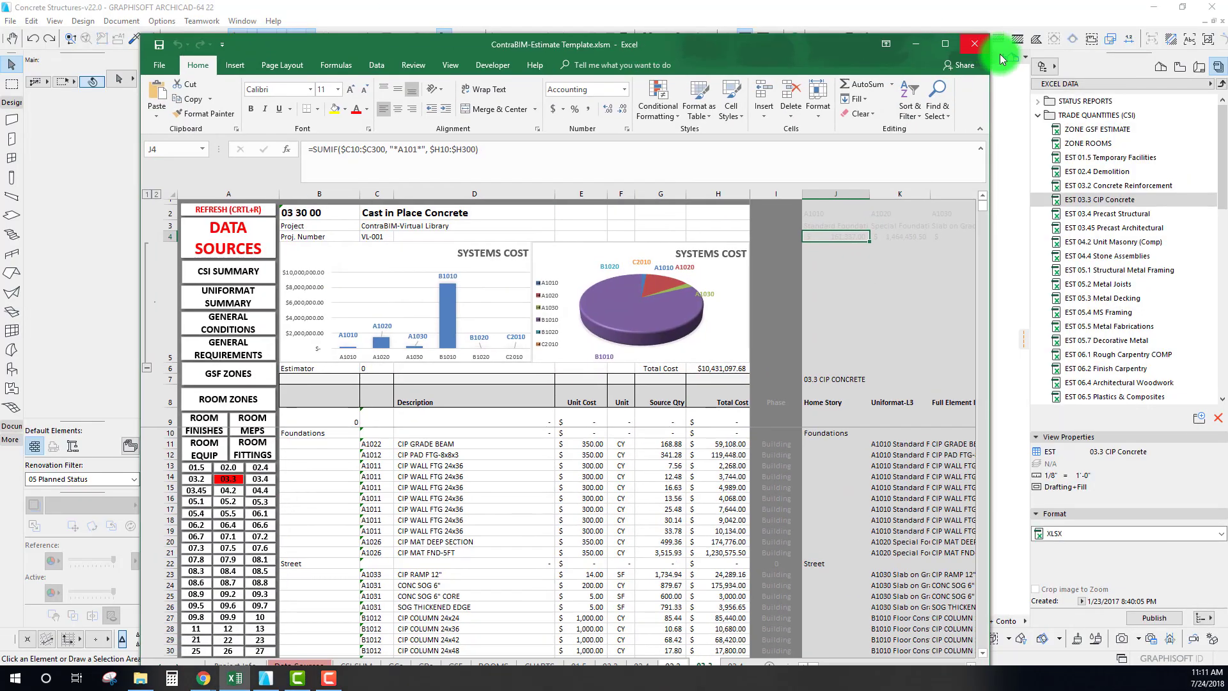
pyautogui.click(914, 42)
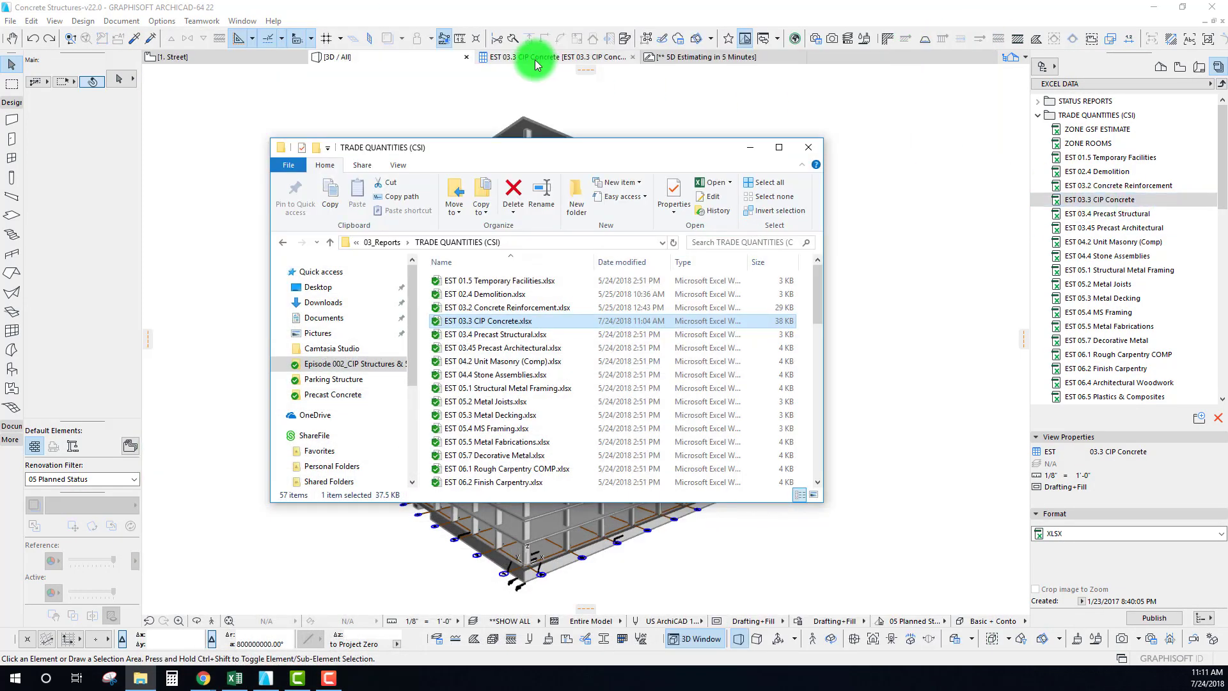
pyautogui.click(750, 148)
pyautogui.moveTo(535, 305); pyautogui.dragTo(630, 285)
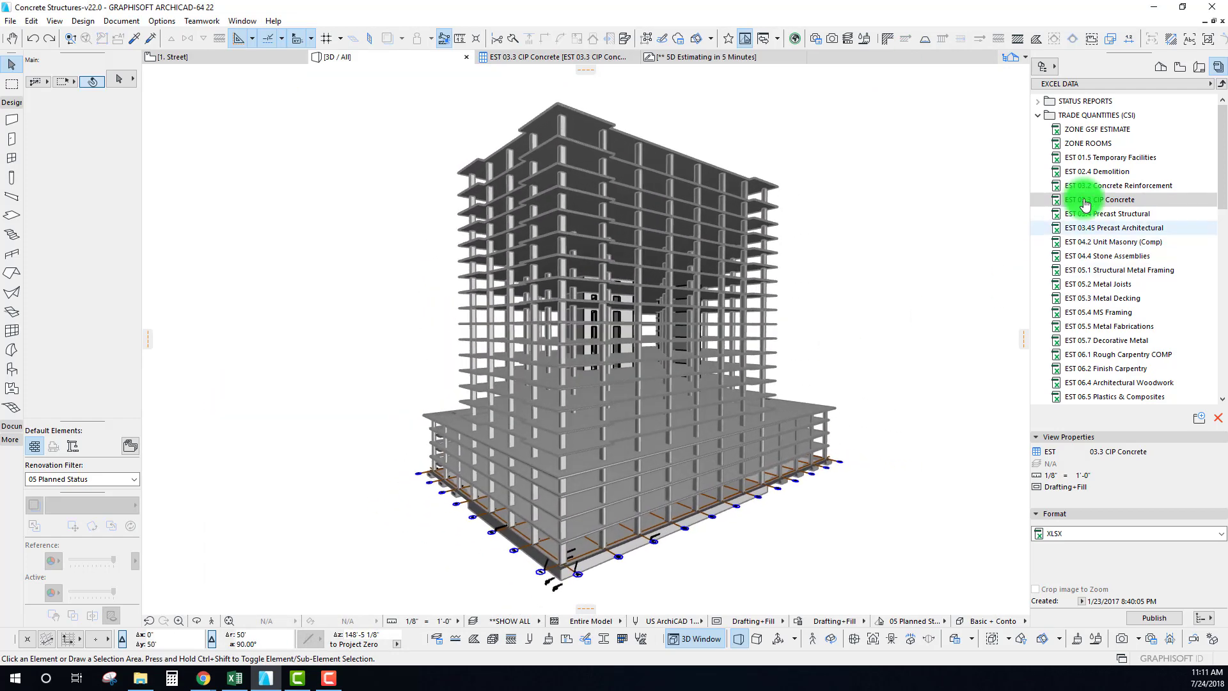
pyautogui.doubleClick(1081, 199)
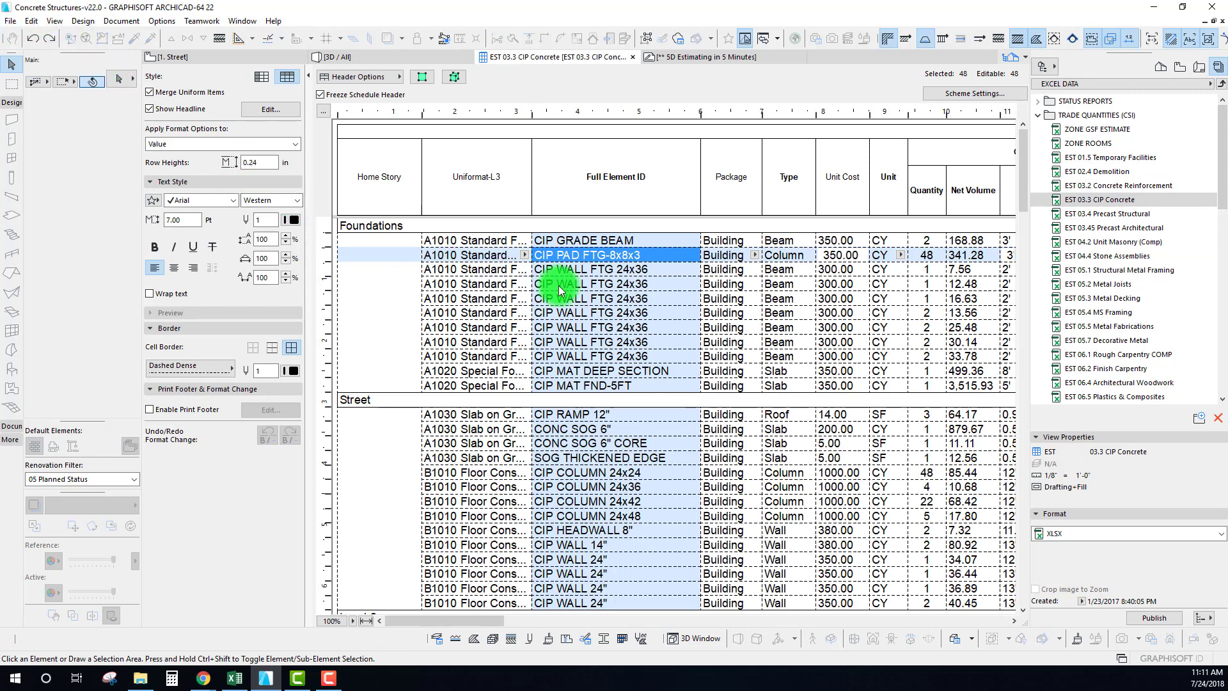
pyautogui.scroll(-10, 683, 403)
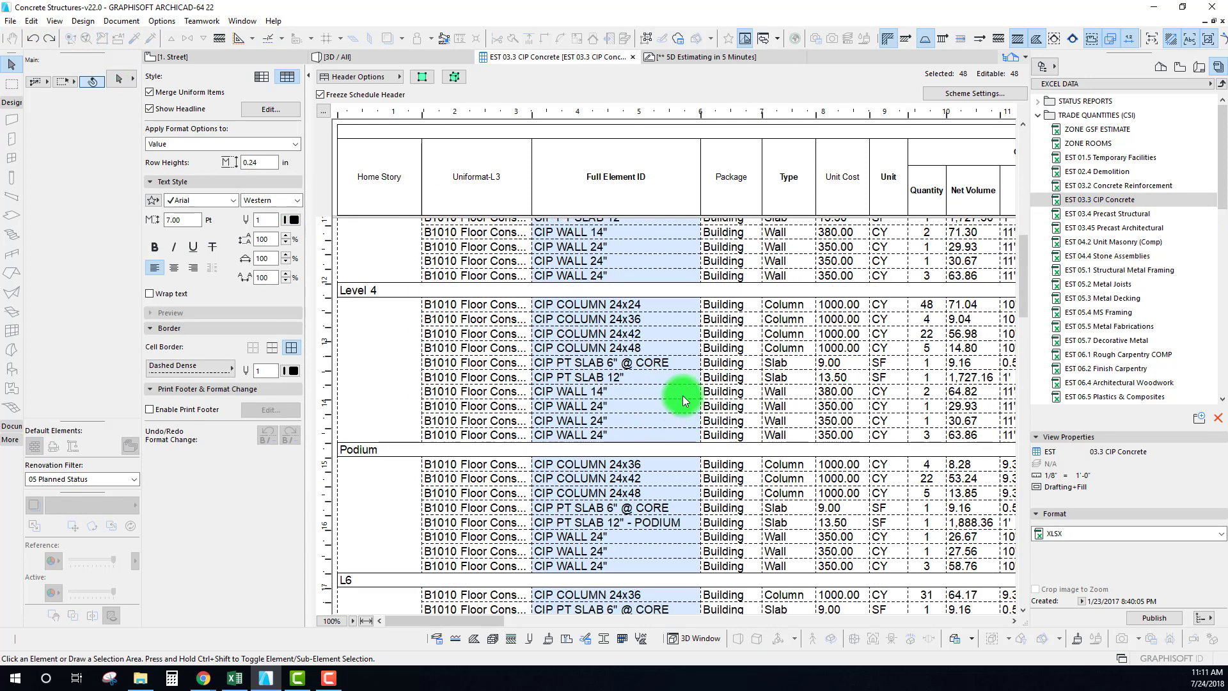
pyautogui.scroll(10, 683, 399)
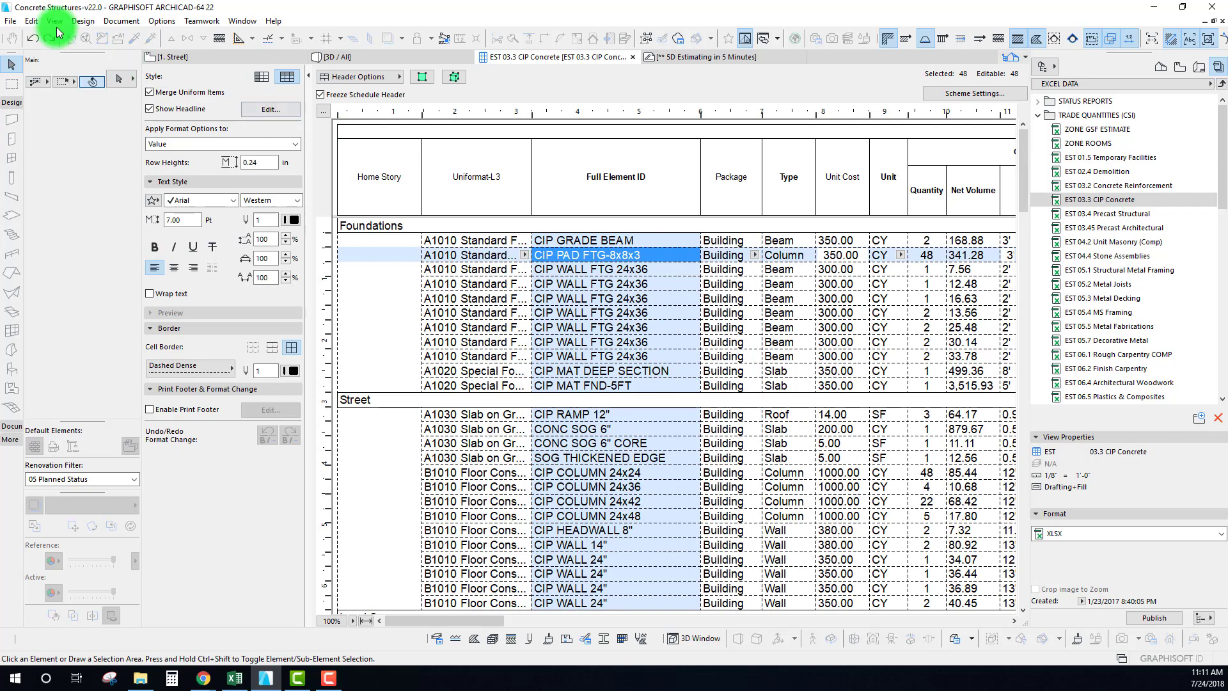
# Start exporting the property values from the schedule and browse to the 03_Reports folder as the save location.
pyautogui.click(9, 22)
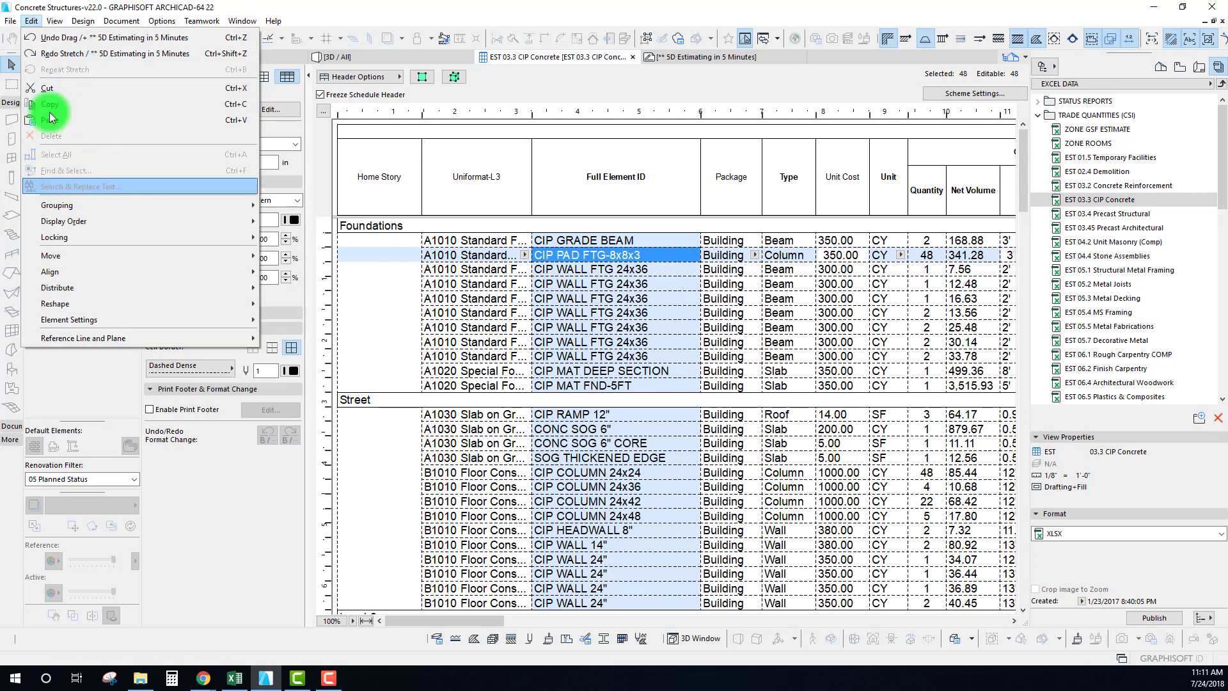
pyautogui.moveTo(61, 189)
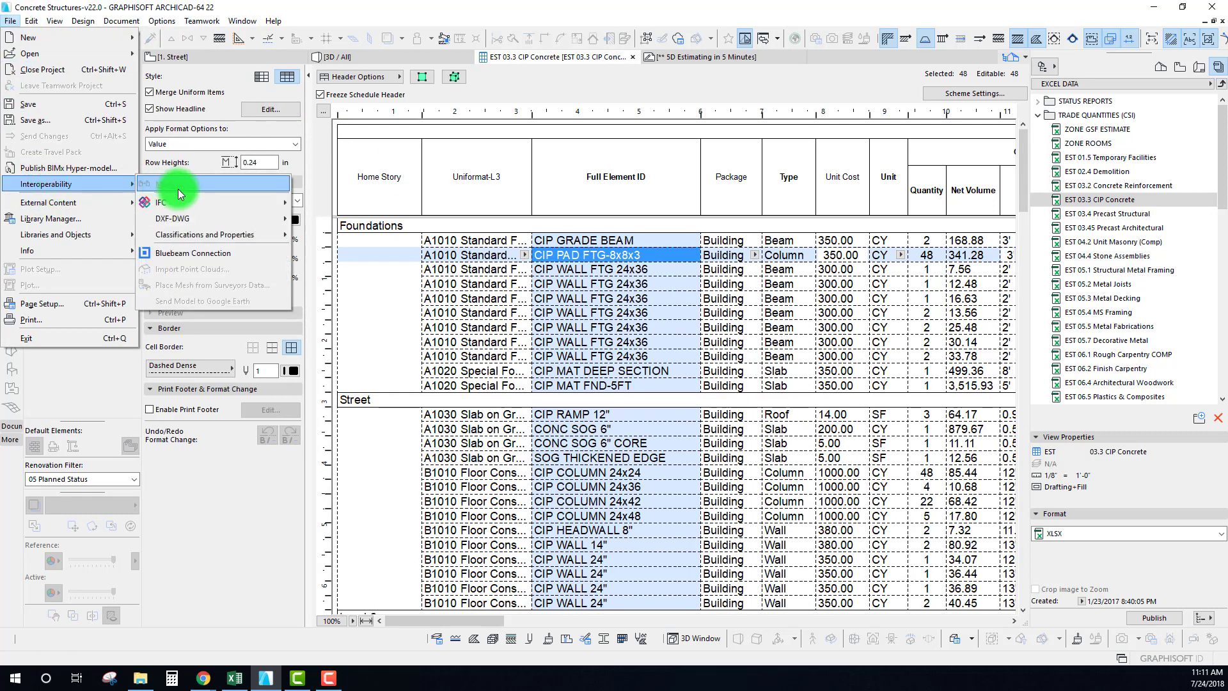
pyautogui.moveTo(214, 237)
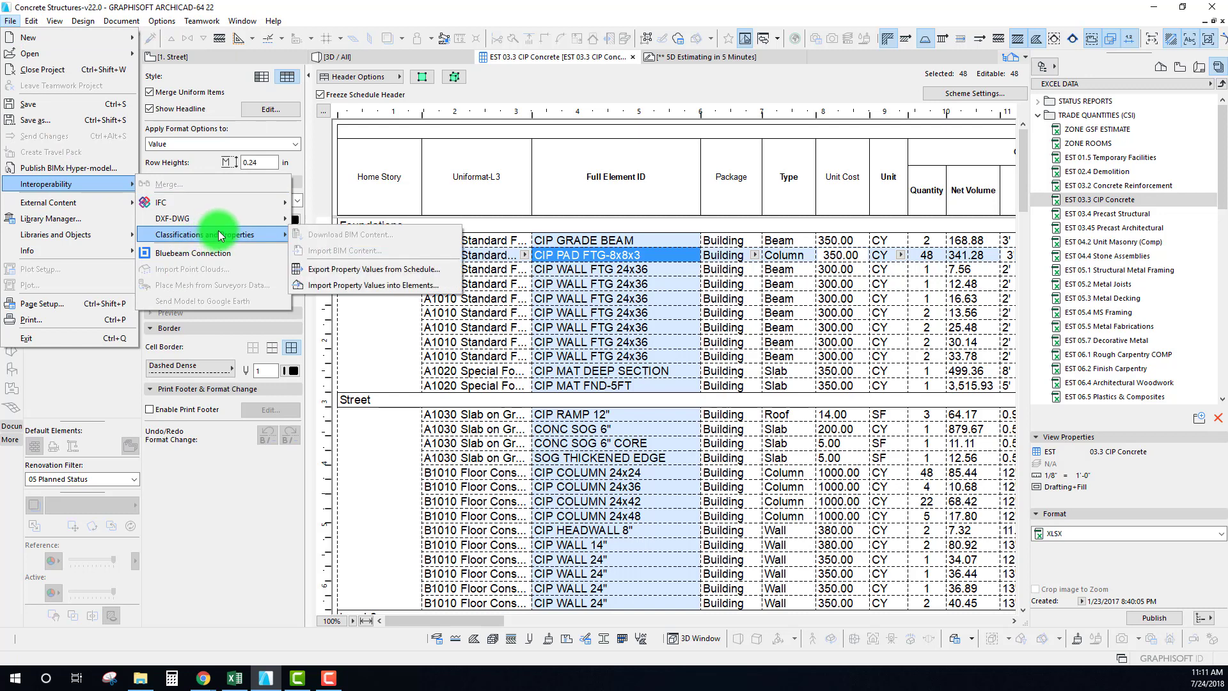
pyautogui.click(370, 274)
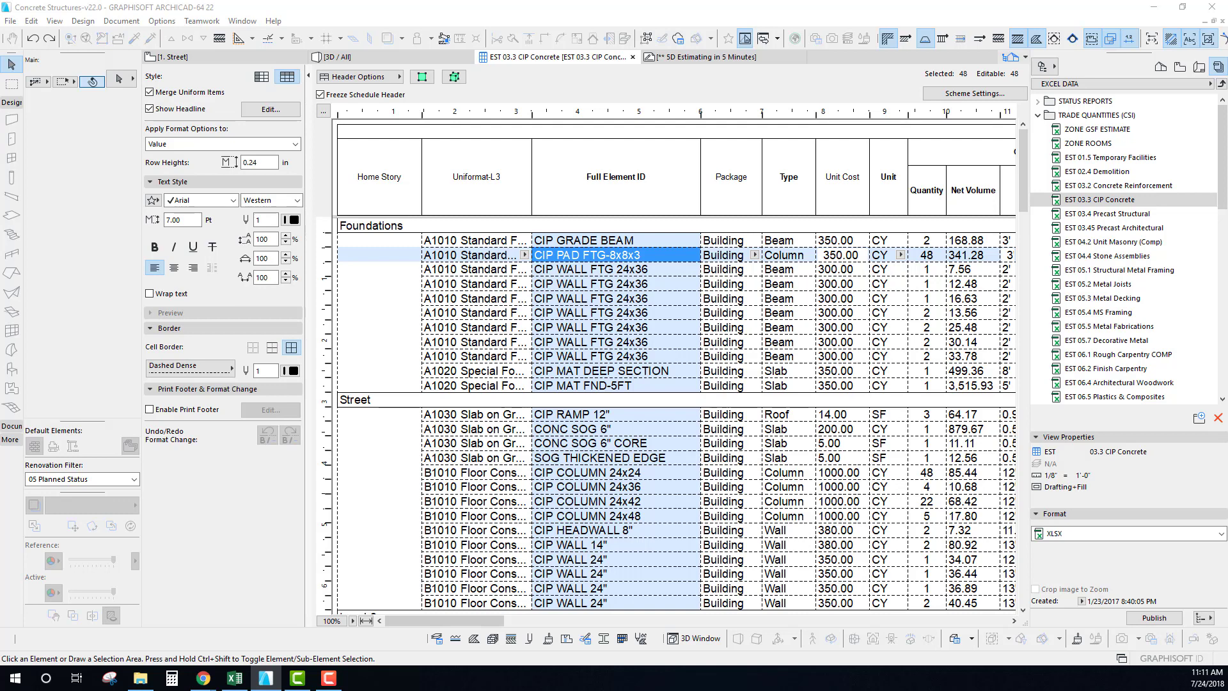
pyautogui.click(398, 212)
pyautogui.doubleClick(399, 212)
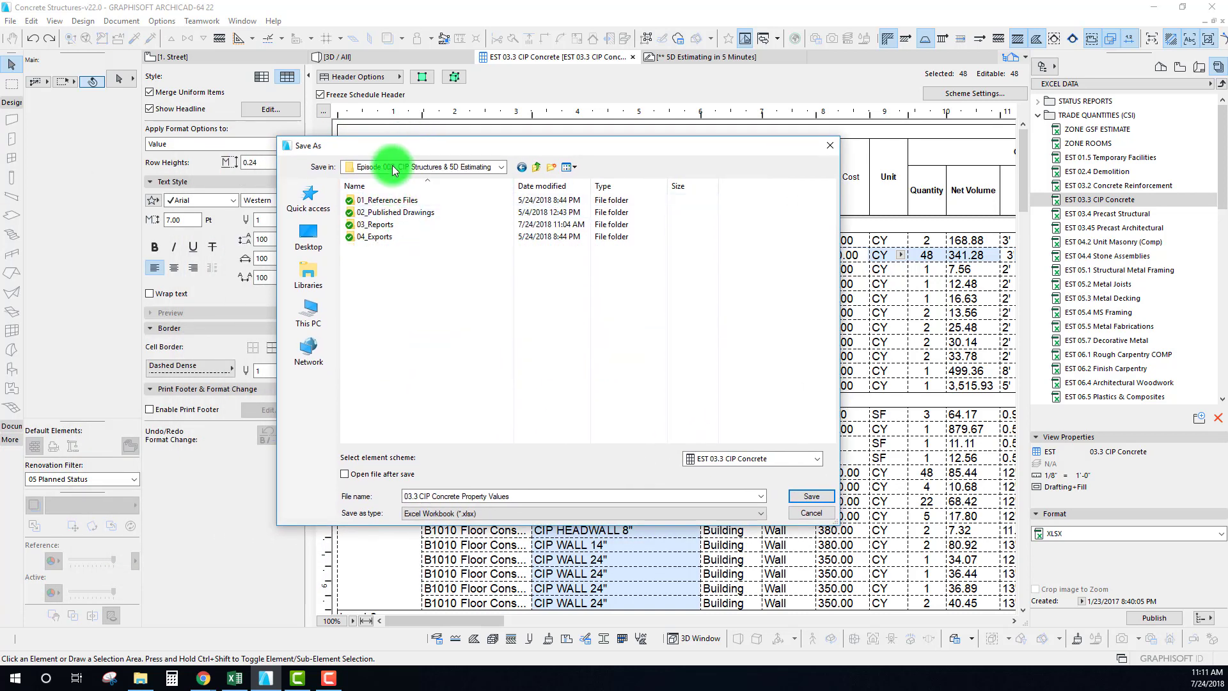
pyautogui.doubleClick(375, 225)
# Create a new folder named DATA CONDITIONING inside 03_Reports.
pyautogui.rightClick(375, 277)
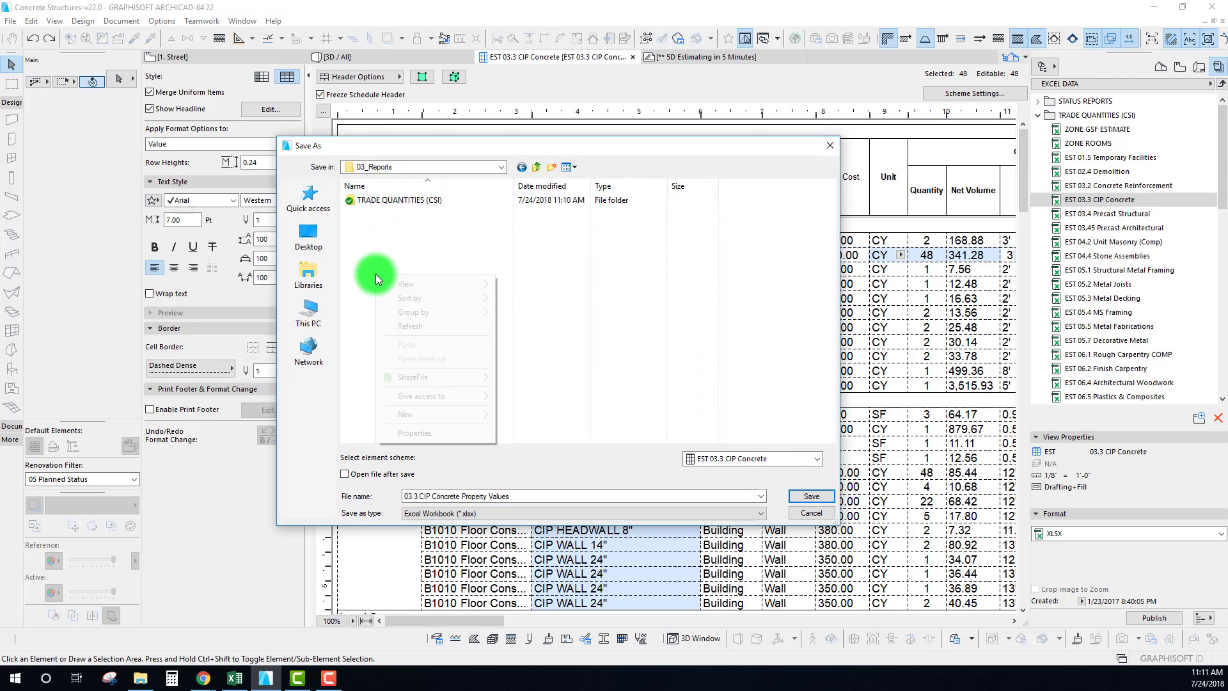
pyautogui.click(454, 414)
pyautogui.click(541, 417)
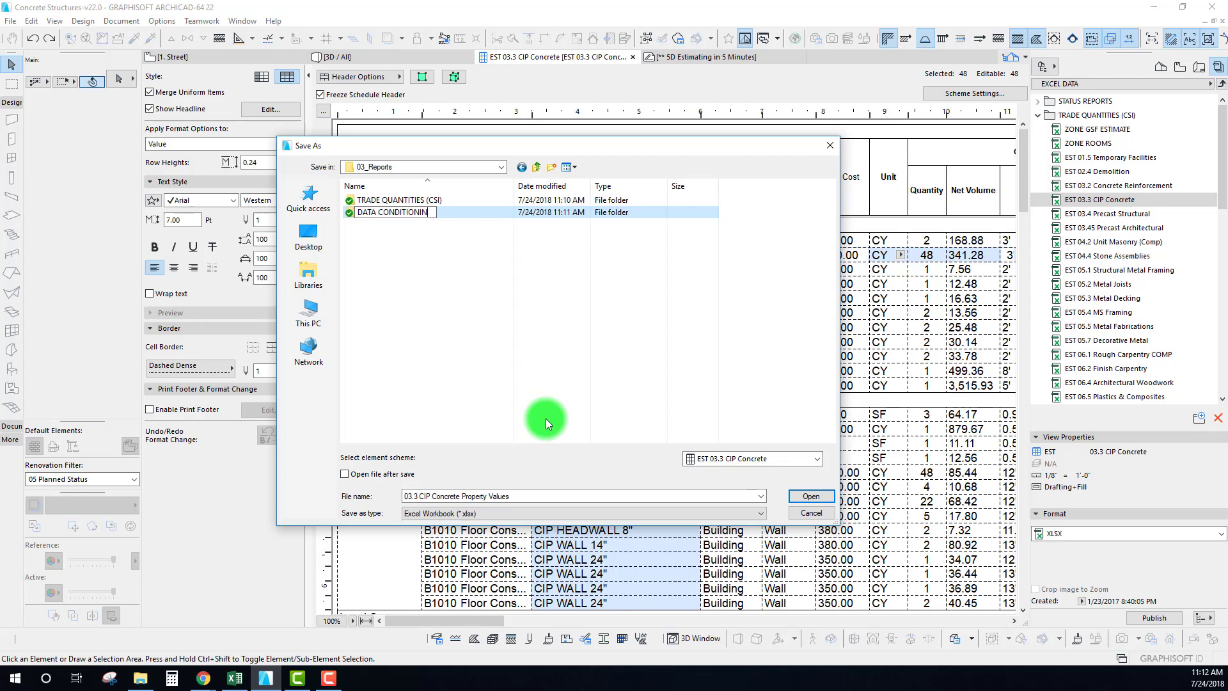
pyautogui.press('Return')
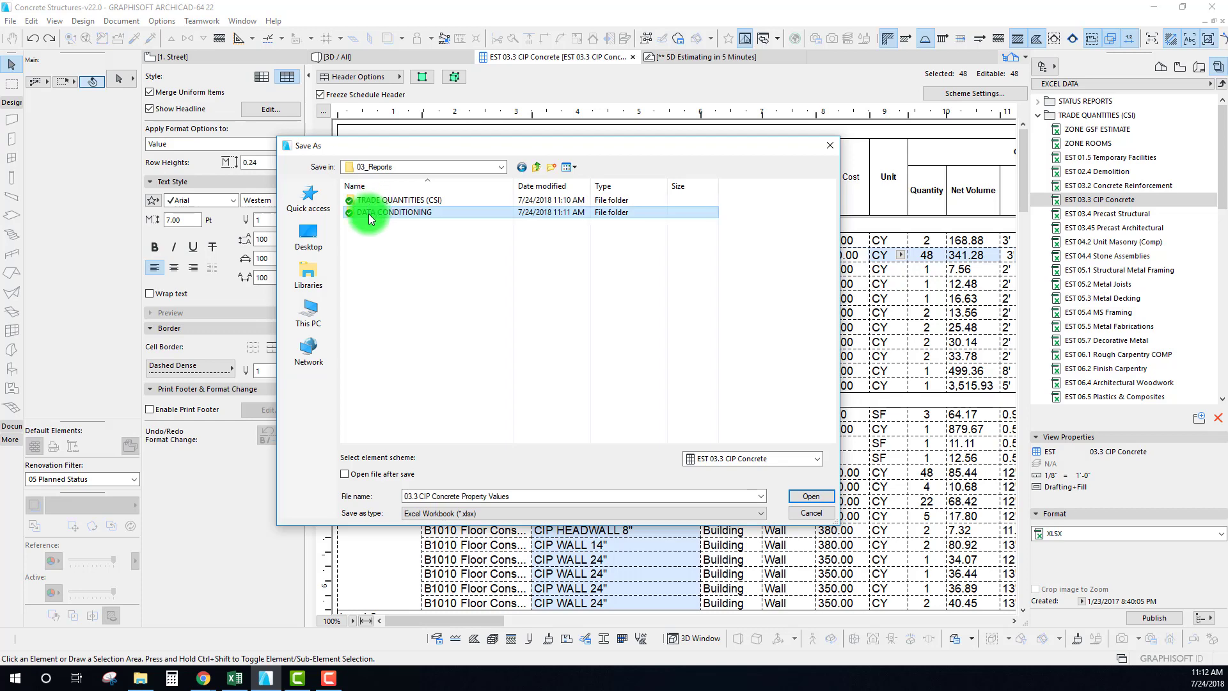
# Save the export in DATA CONDITIONING as the Excel workbook 03.3 CIP Concrete Property Values, set to open after saving.
pyautogui.doubleClick(371, 213)
pyautogui.click(345, 474)
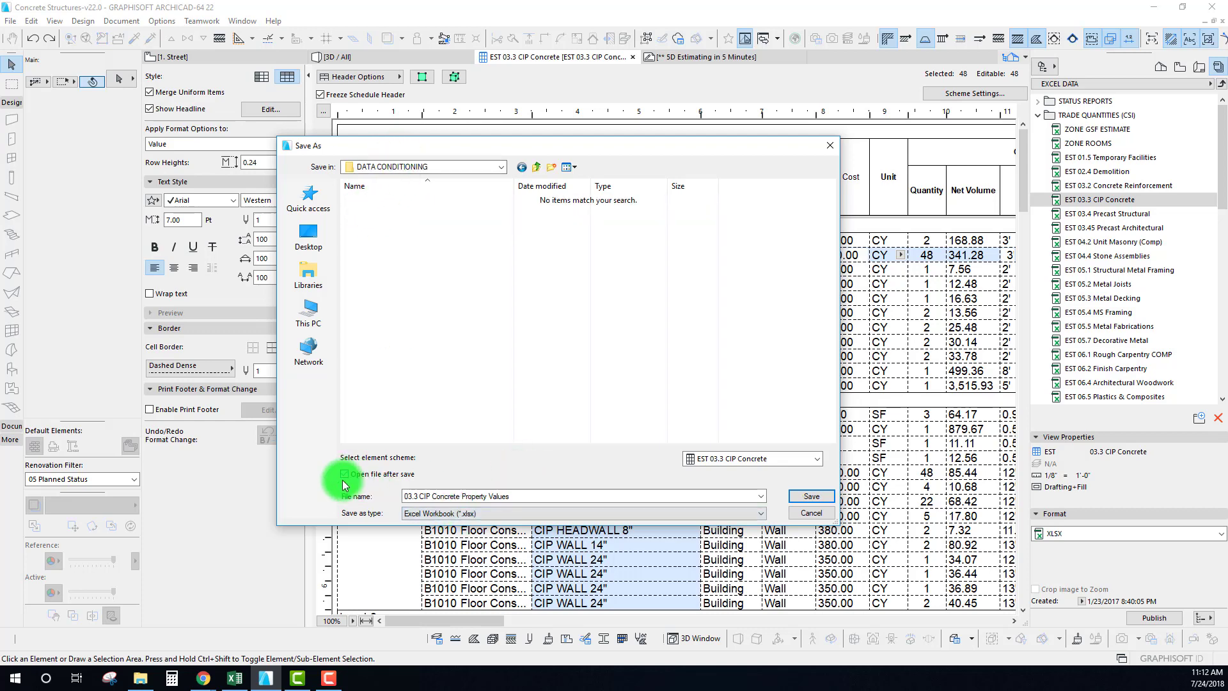
pyautogui.click(811, 497)
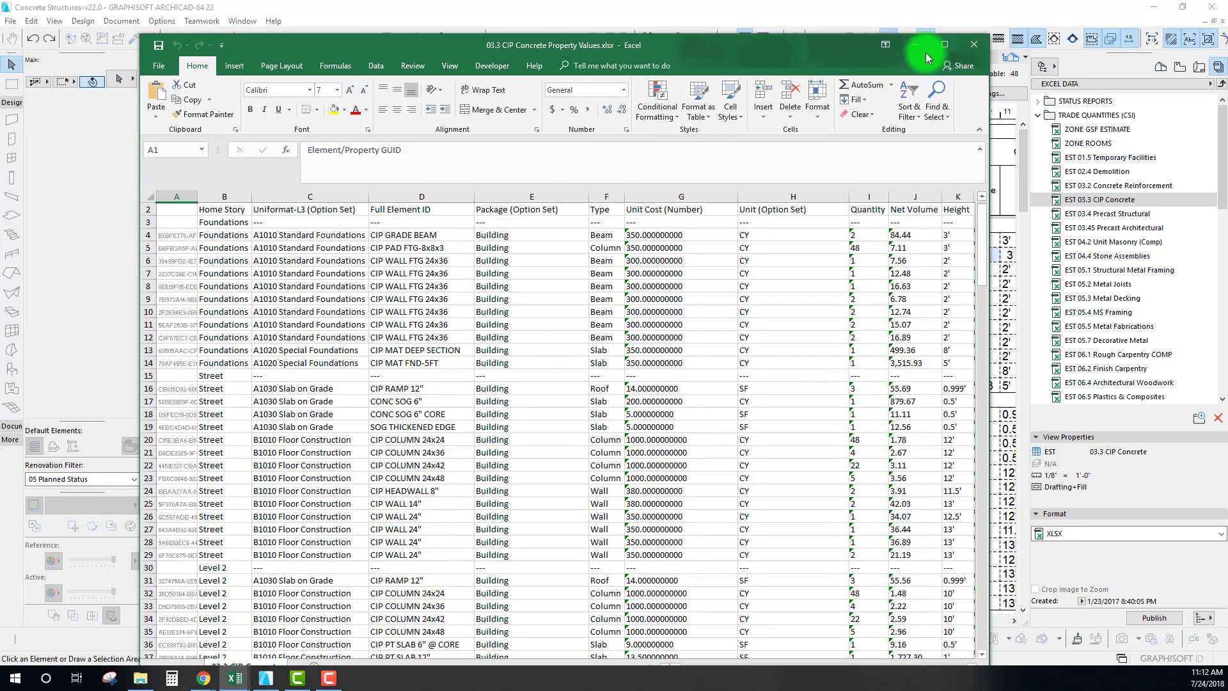
# Maximize the exported workbook and examine the property rows of the 03.3 CIP Concrete sheet from Foundations up through the stories.
pyautogui.click(947, 45)
pyautogui.click(460, 342)
pyautogui.keyDown('ctrl'); pyautogui.scroll(-1, 289, 323); pyautogui.keyUp('ctrl')
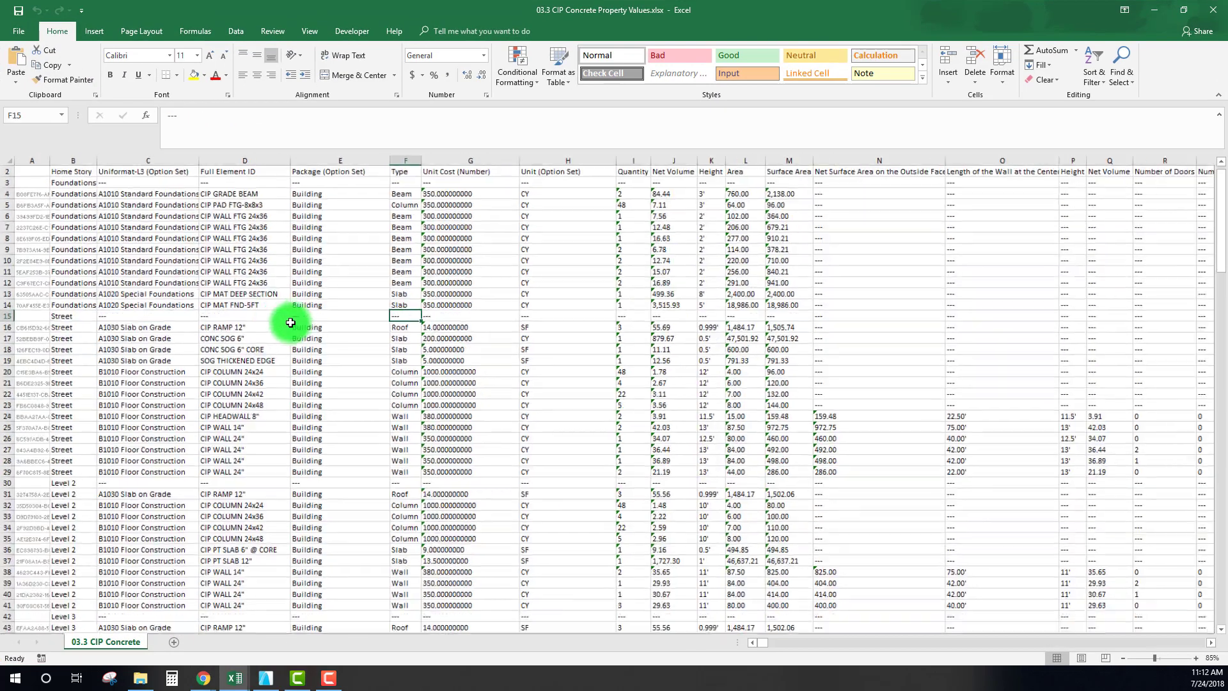
pyautogui.scroll(-14, 406, 454)
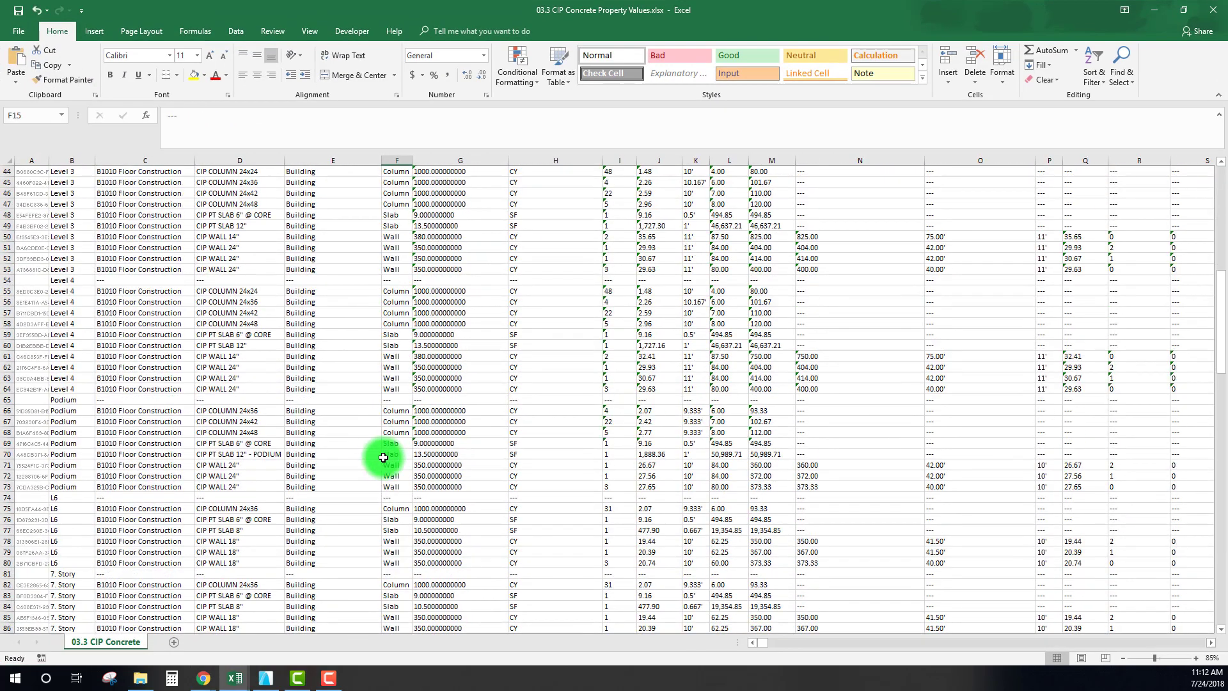
pyautogui.scroll(14, 400, 459)
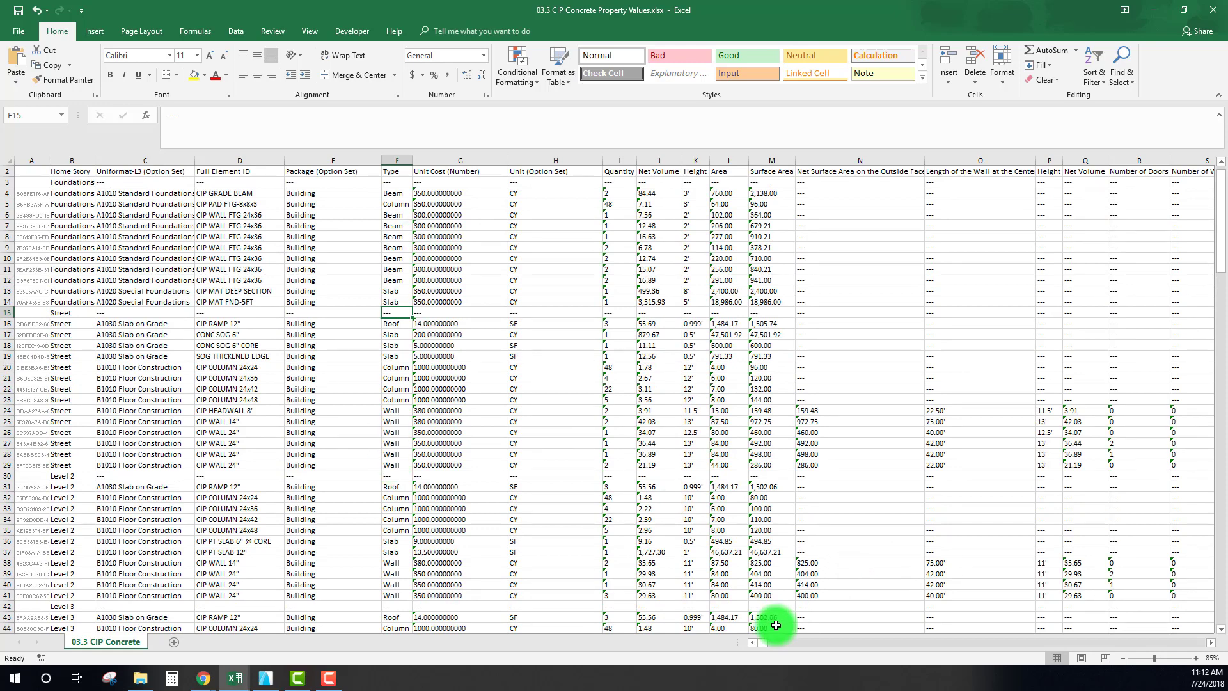
pyautogui.moveTo(762, 643); pyautogui.dragTo(757, 647)
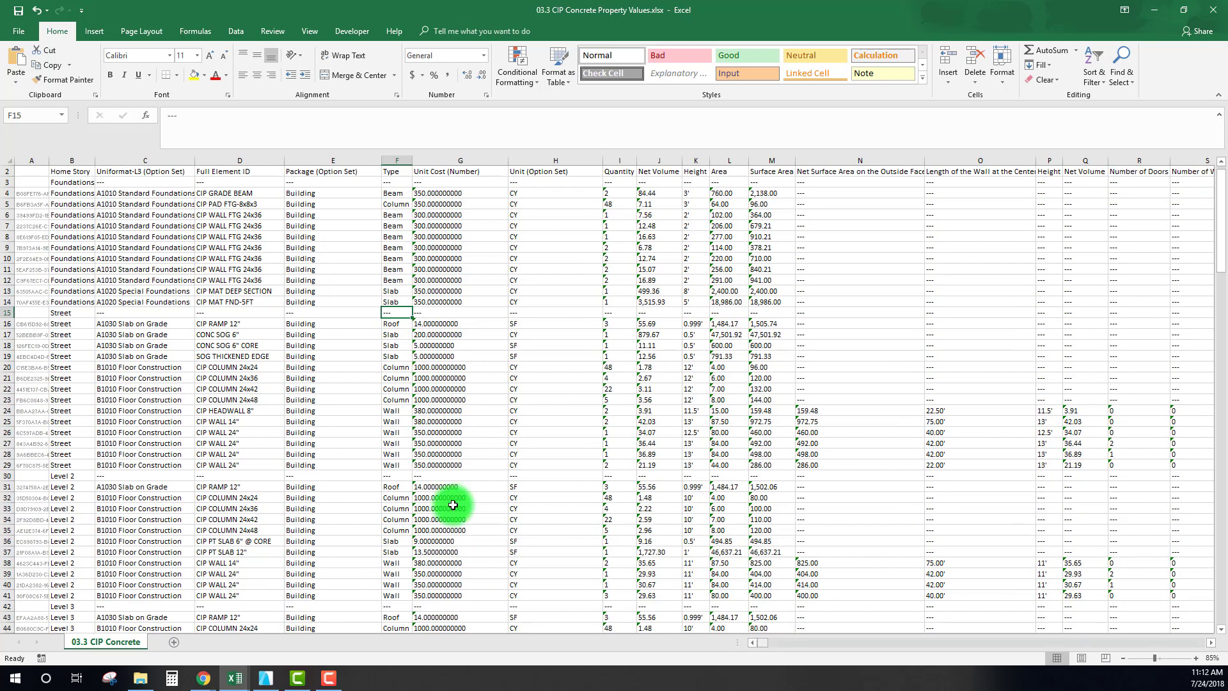
# Narrow column E closer to its contents and select its Package (Option Set) header in E2.
pyautogui.moveTo(381, 158); pyautogui.dragTo(366, 157)
pyautogui.click(312, 193)
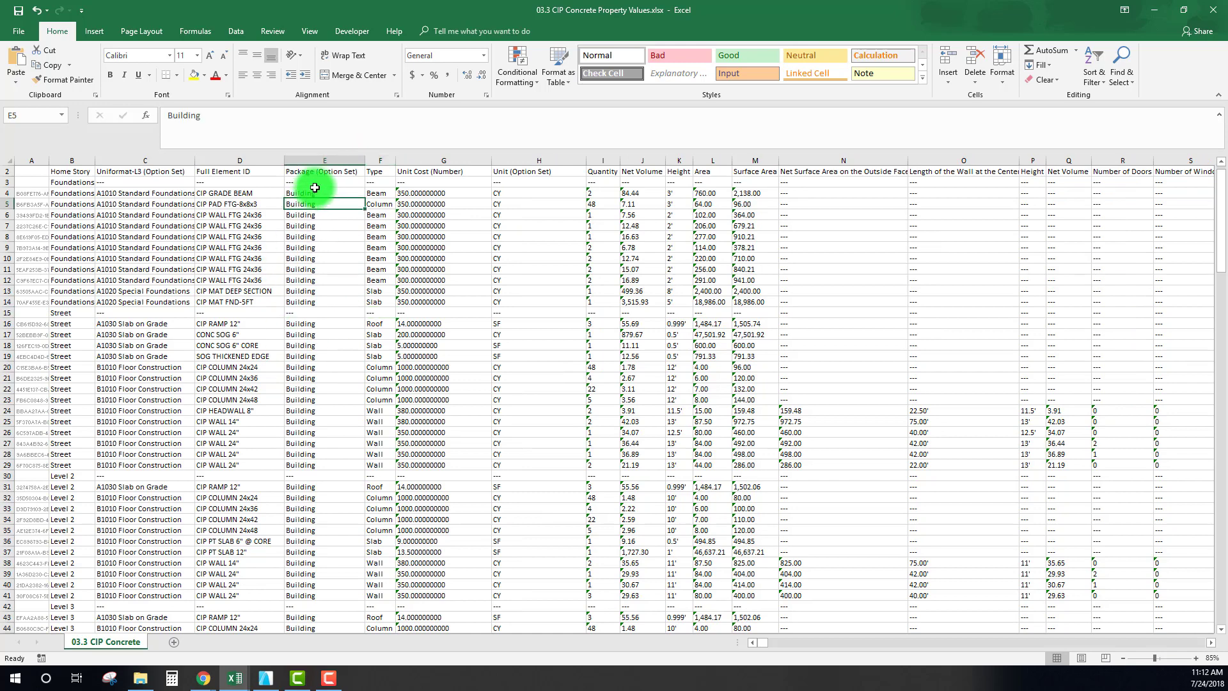
pyautogui.click(320, 171)
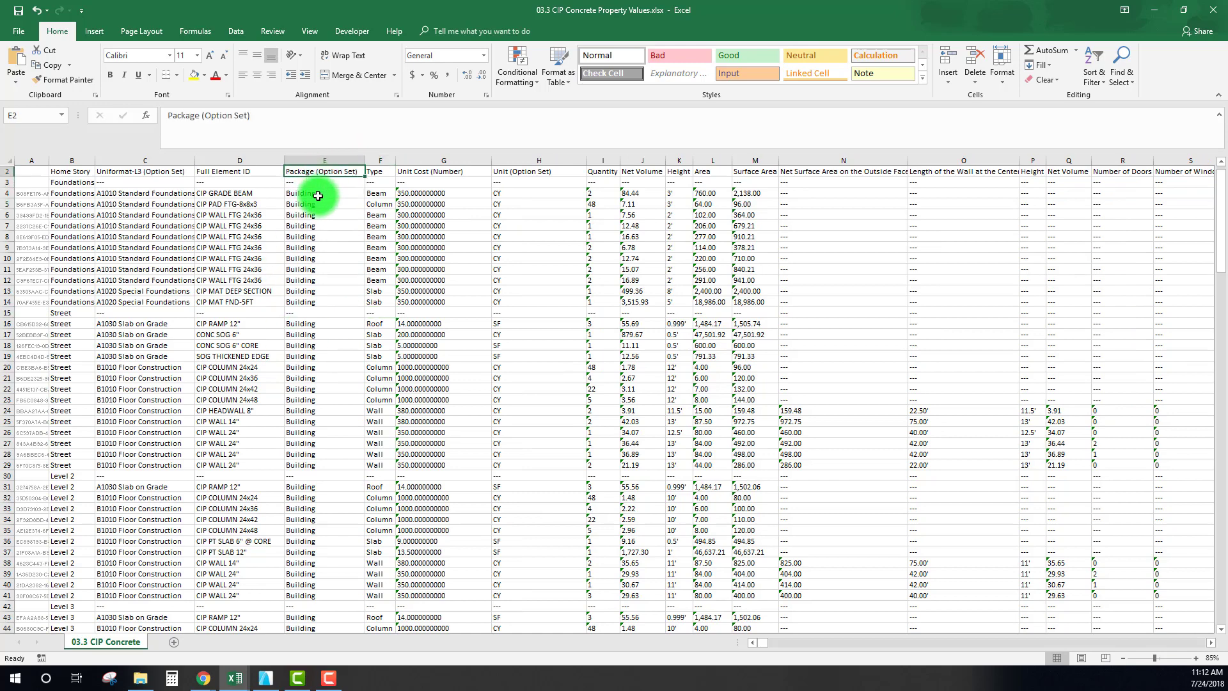
# Select the Foundations separator row 3 across the sheet to examine its placeholder cells.
pyautogui.click(33, 183)
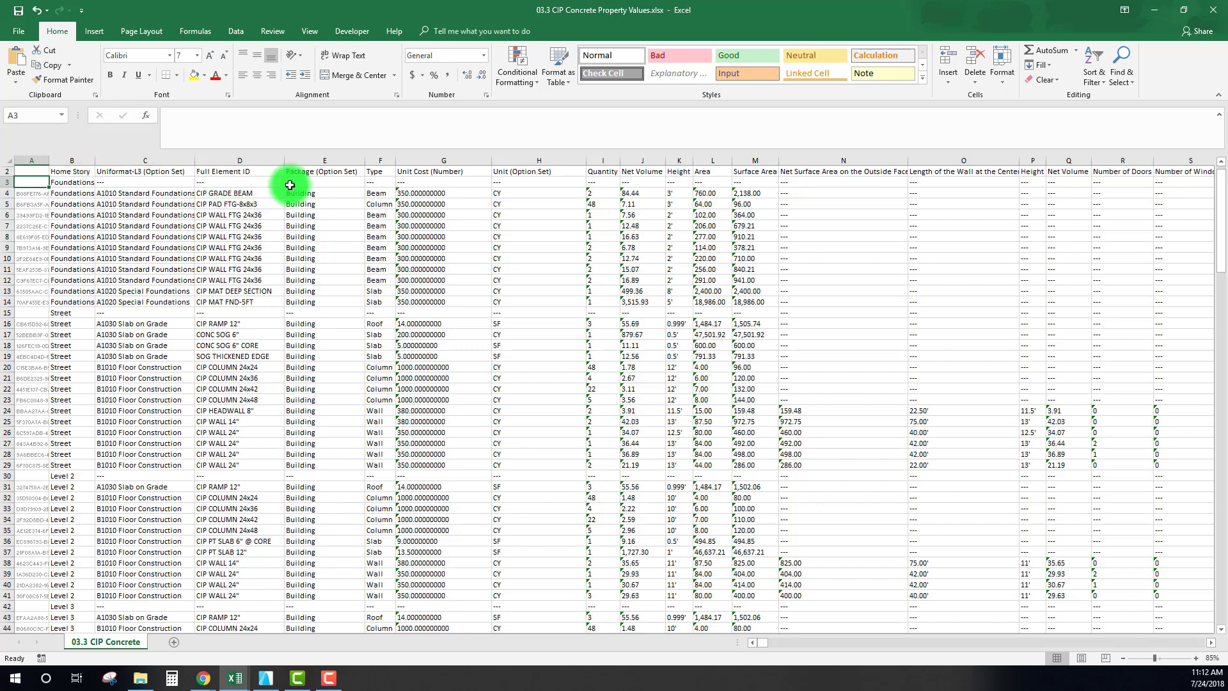
pyautogui.moveTo(39, 182); pyautogui.dragTo(504, 184)
pyautogui.click(6, 182)
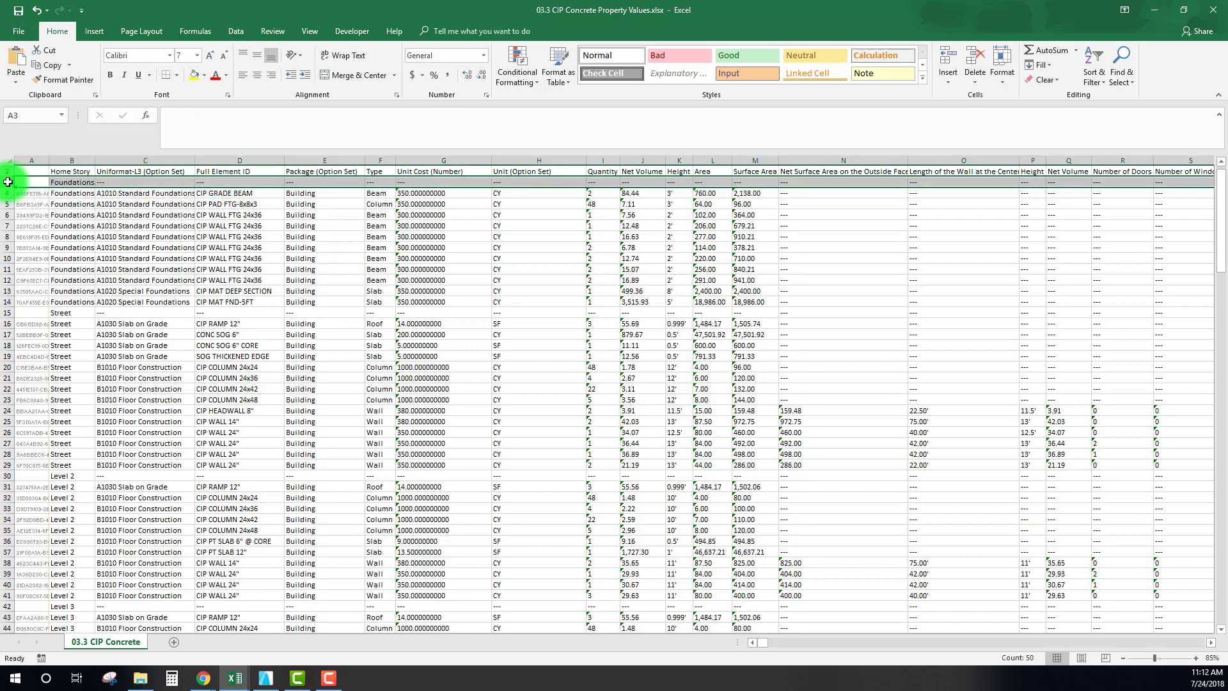
pyautogui.click(240, 237)
# Narrow column E slightly more and change the Package value of CIP PAD FTG-8x8x3 in E5 to Building1.
pyautogui.click(313, 171)
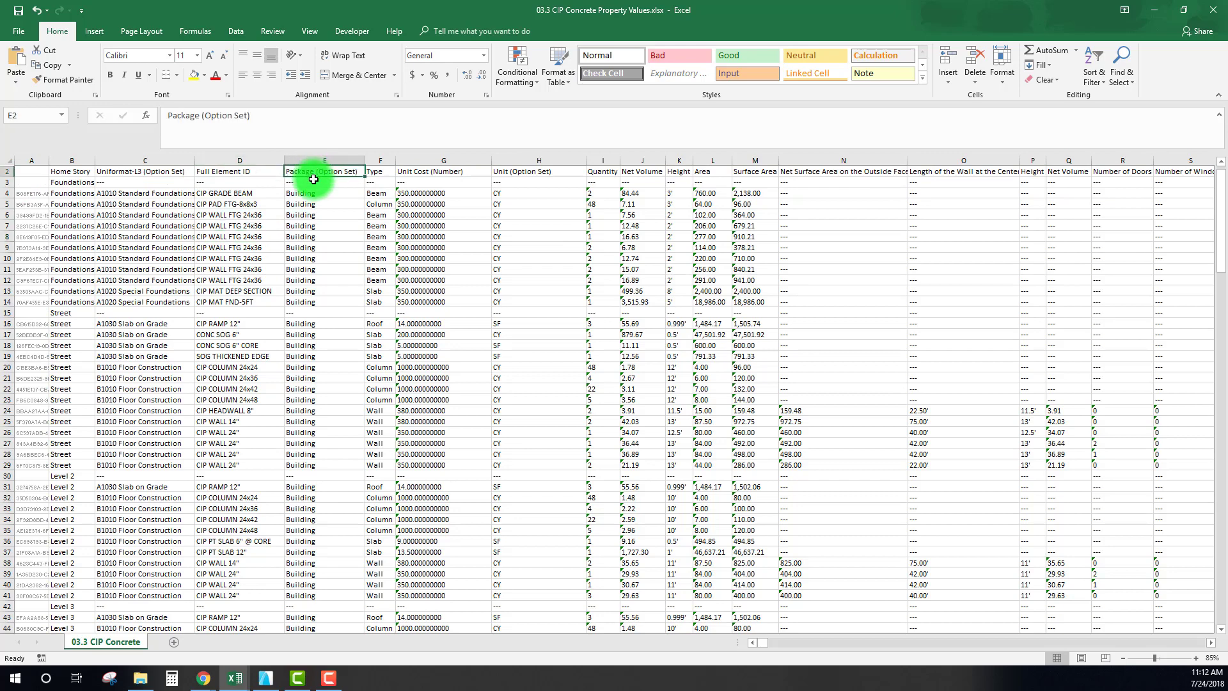
pyautogui.moveTo(362, 157); pyautogui.dragTo(360, 157)
pyautogui.click(319, 236)
pyautogui.click(324, 171)
pyautogui.click(323, 194)
pyautogui.click(323, 236)
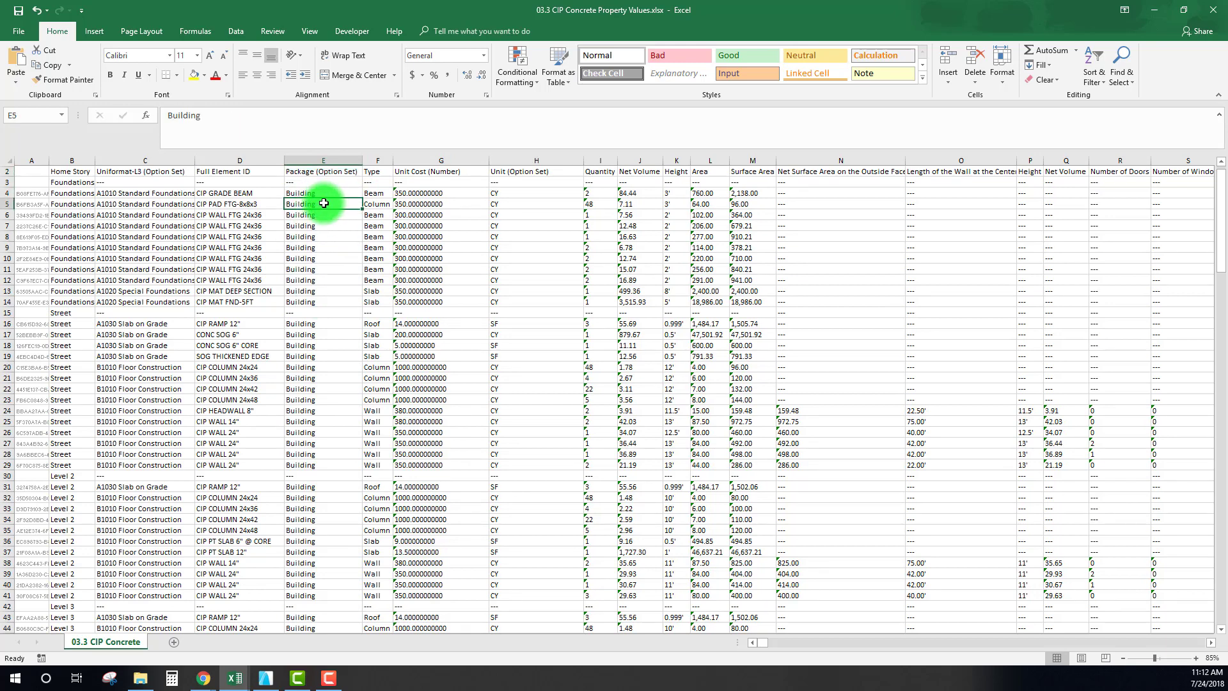
pyautogui.click(329, 225)
pyautogui.click(334, 202)
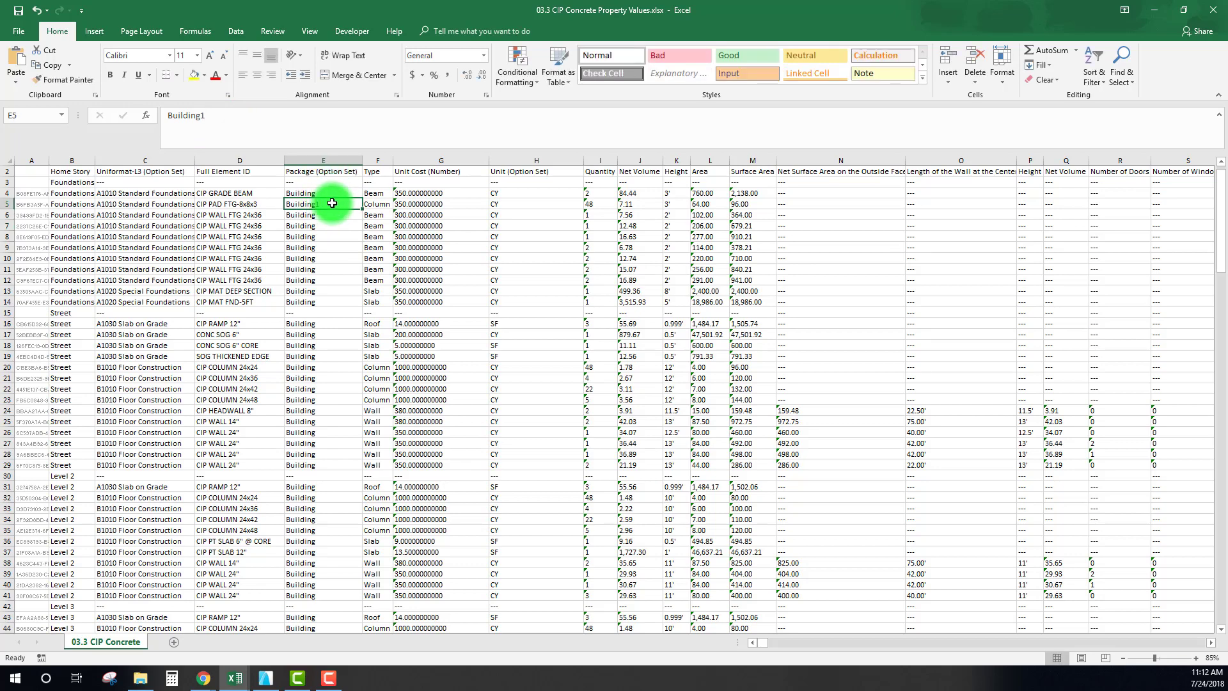
# Restore the Package value of CIP PAD FTG-8x8x3 in E5 to Building.
pyautogui.click(229, 114)
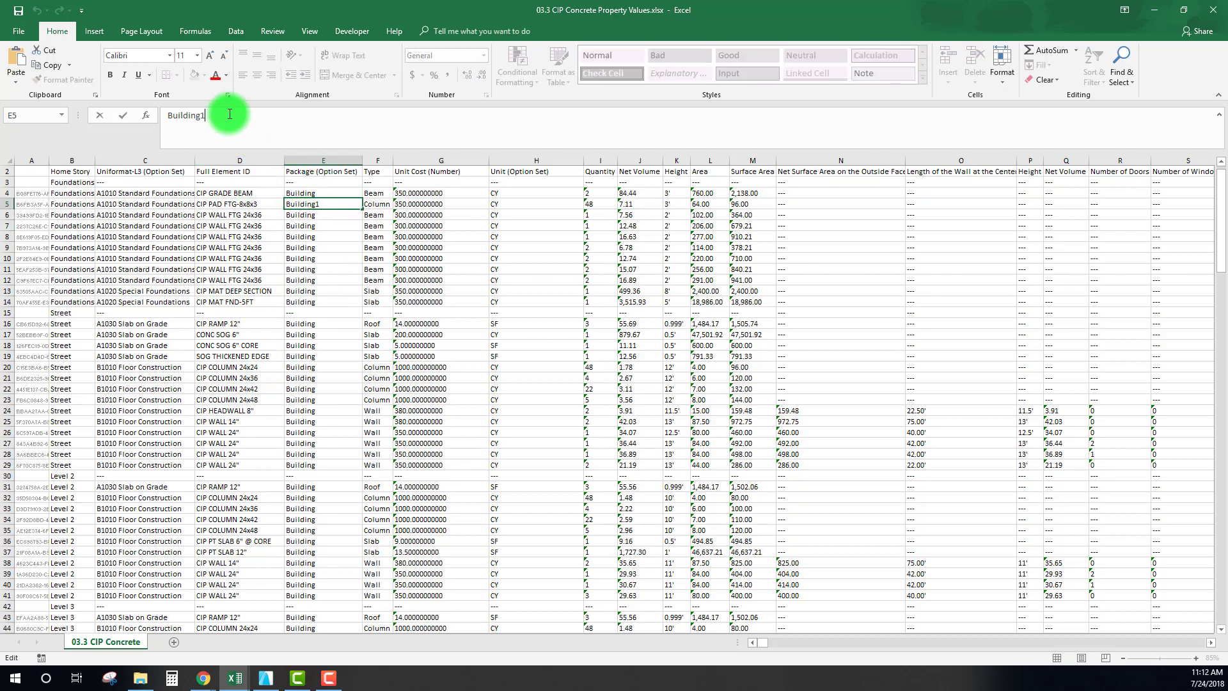
pyautogui.click(473, 260)
pyautogui.click(372, 226)
pyautogui.click(550, 227)
# Color the text of the three Option Set headers in H2, E2 and C2 red.
pyautogui.click(531, 173)
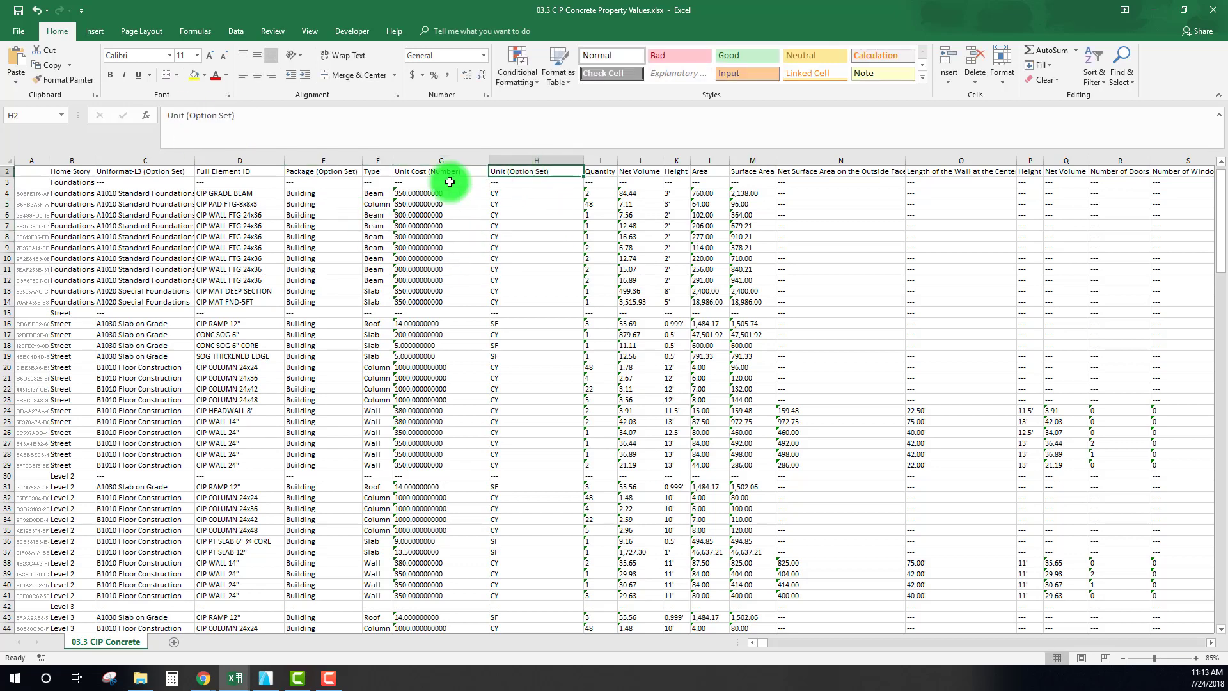
pyautogui.keyDown('ctrl'); pyautogui.click(322, 171); pyautogui.keyUp('ctrl')
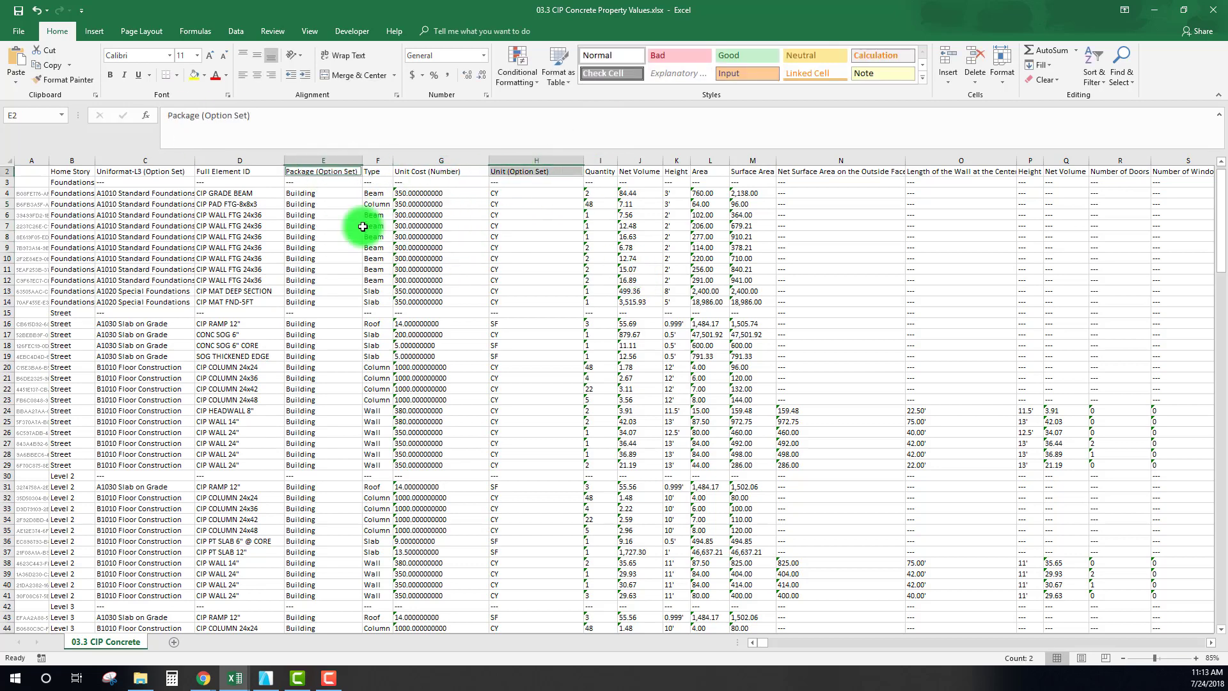
pyautogui.keyDown('ctrl'); pyautogui.click(161, 171); pyautogui.keyUp('ctrl')
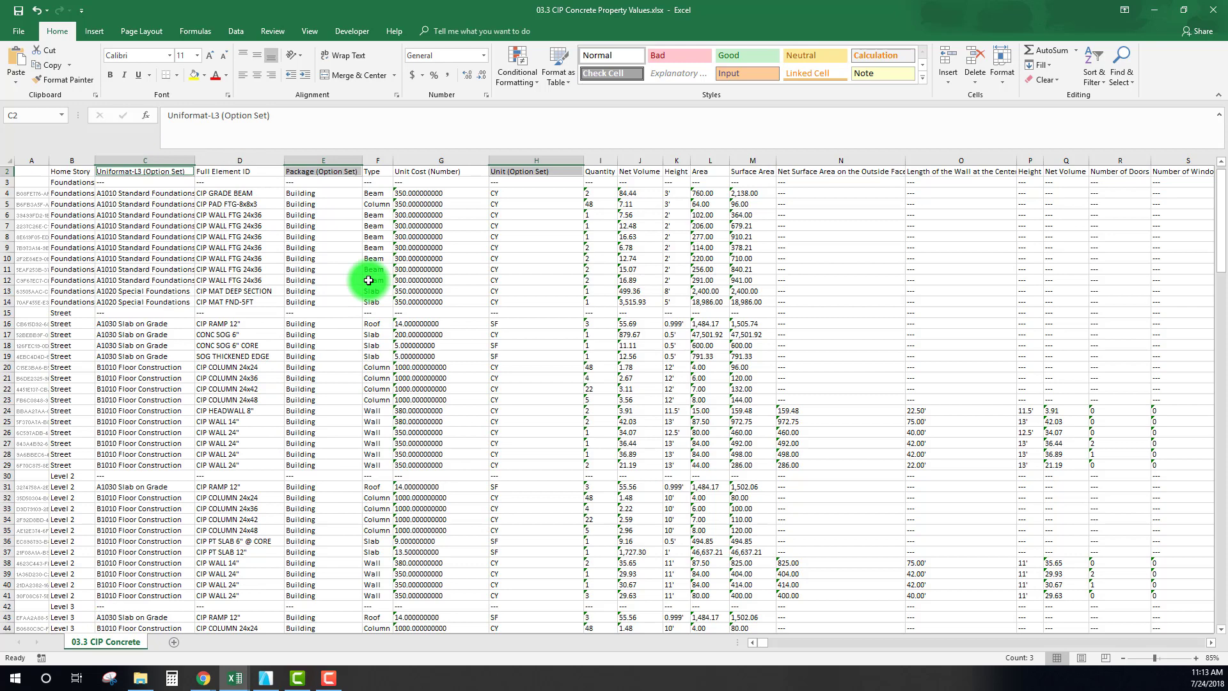
pyautogui.click(399, 258)
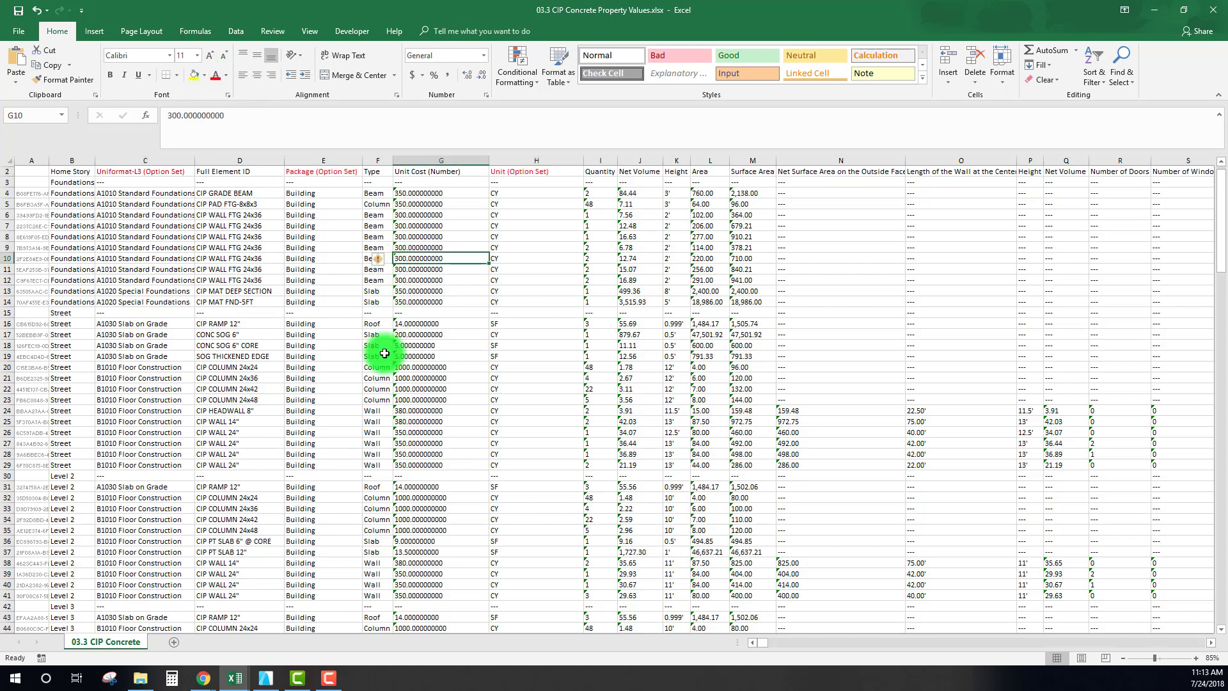
# Set the unit costs of CIP GRADE BEAM in G4 and CIP PAD FTG-8x8x3 in G5 to 325.
pyautogui.click(424, 225)
pyautogui.click(431, 194)
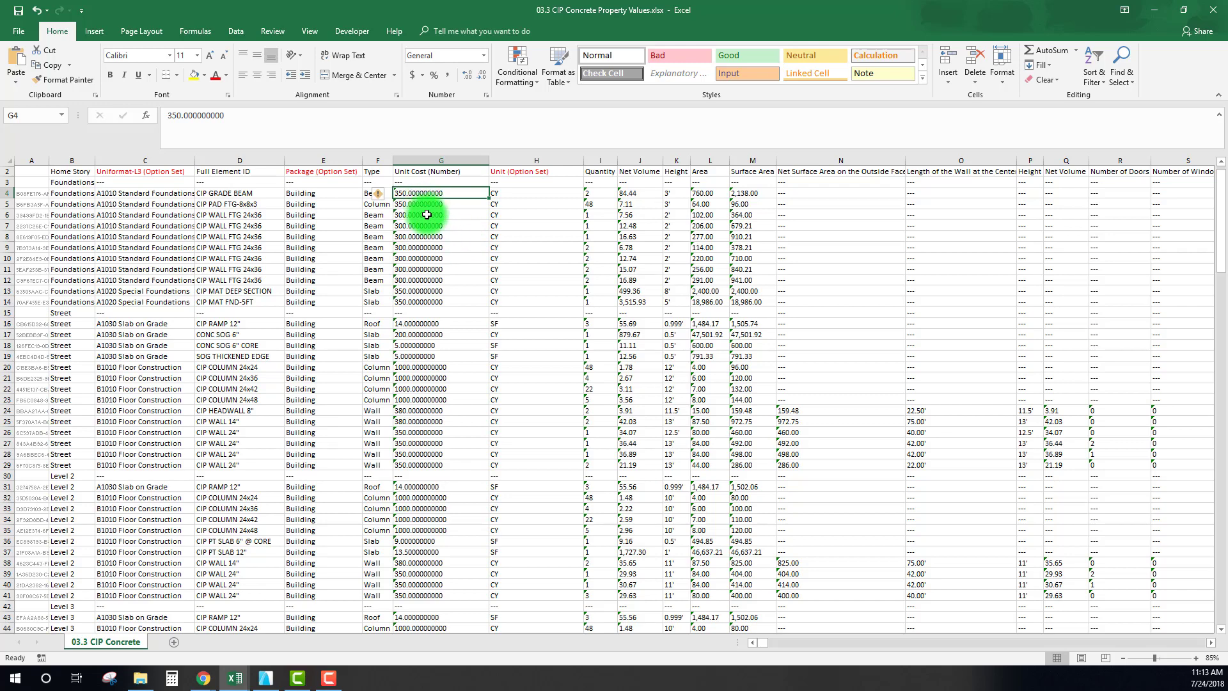
pyautogui.write('325')
pyautogui.press('Return')
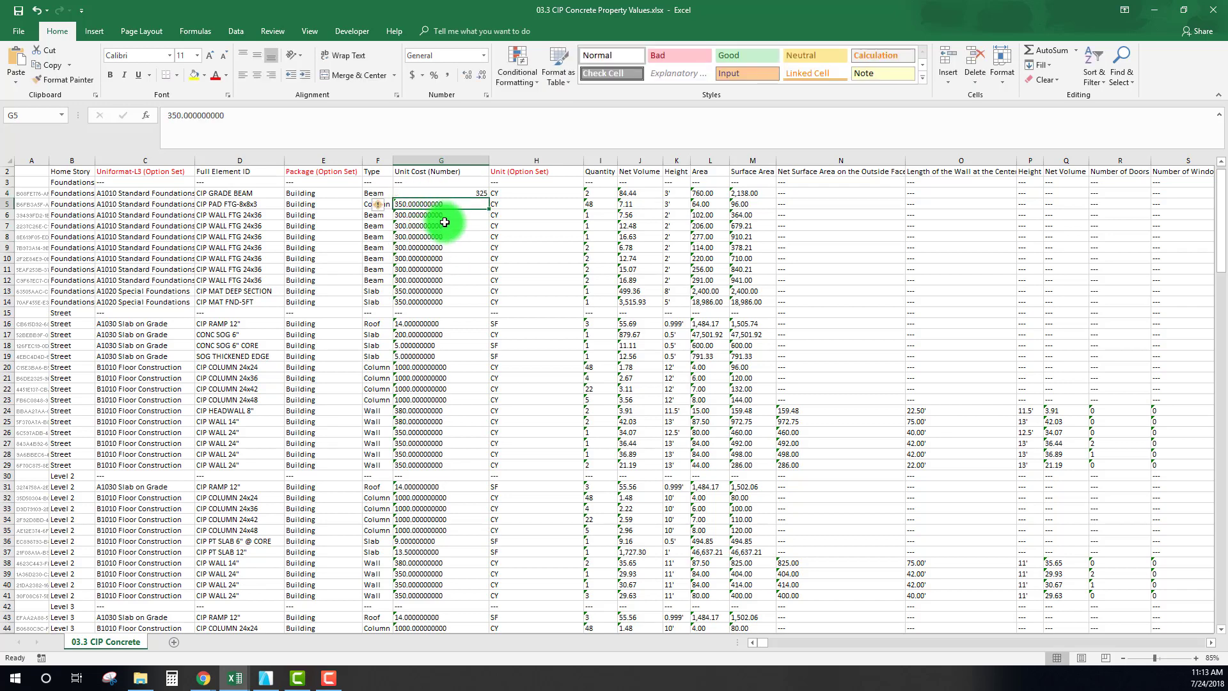
pyautogui.write('325')
pyautogui.press('Return')
# Set the unit costs of CIP MAT DEEP SECTION in G13 and CIP MAT FND-5FT in G14 to 300.
pyautogui.click(423, 266)
pyautogui.click(419, 292)
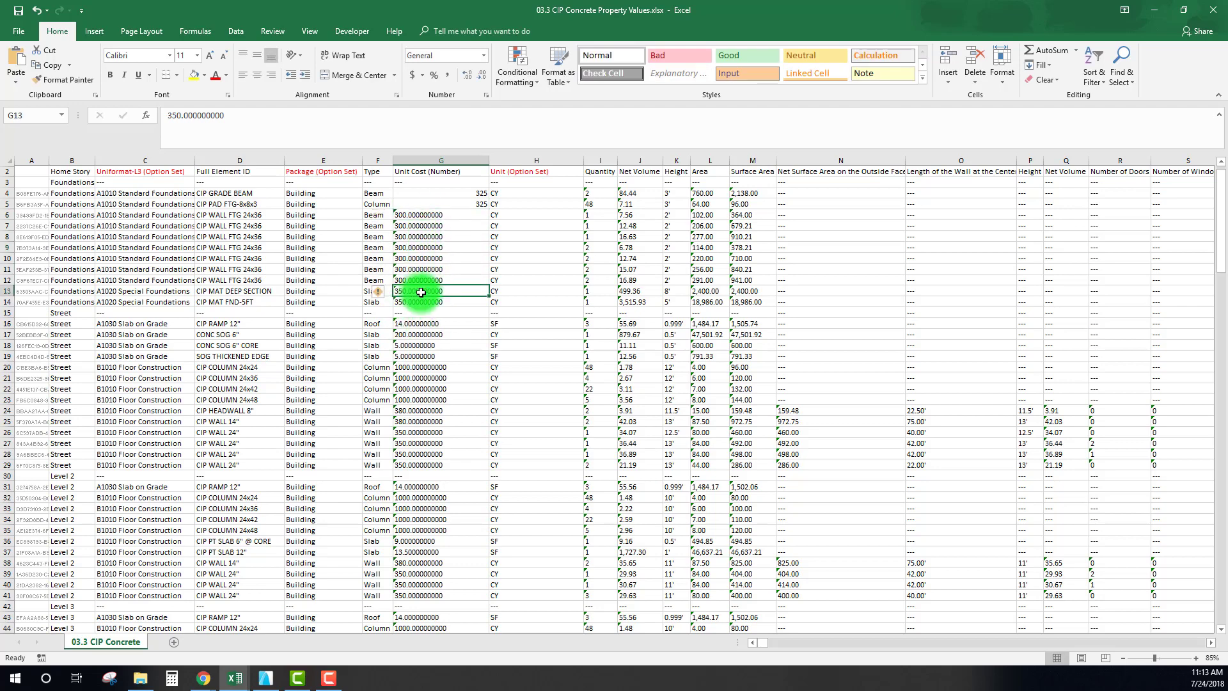
pyautogui.write('300')
pyautogui.press('Return')
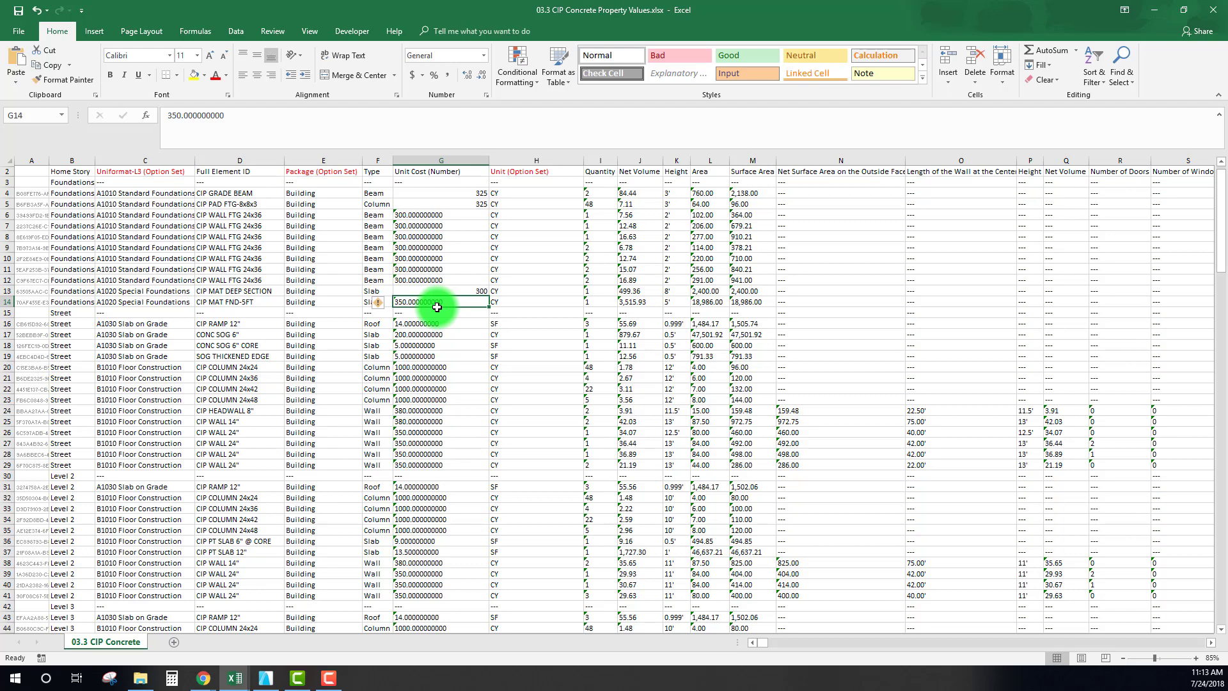
pyautogui.write('300')
pyautogui.press('Return')
# Set the CIP WALL FTG 24x36 unit cost in G12 to 275 and copy it up through G6.
pyautogui.press('Up')
pyautogui.press('Up')
pyautogui.press('Up')
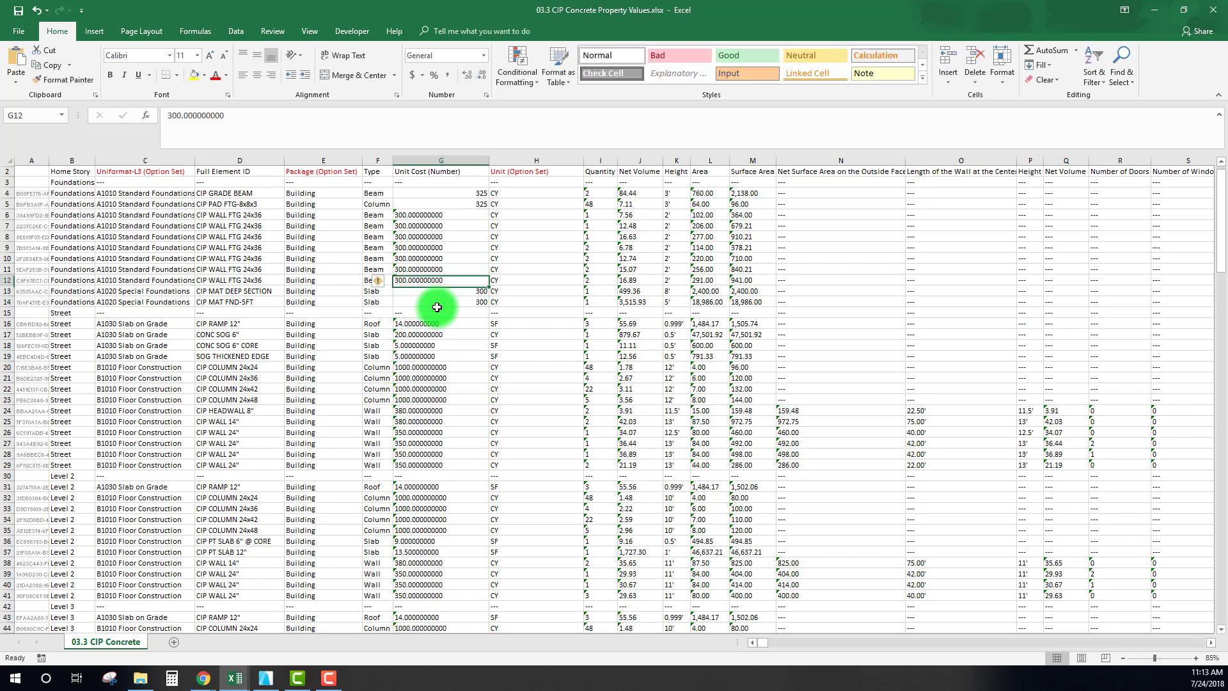
pyautogui.write('275')
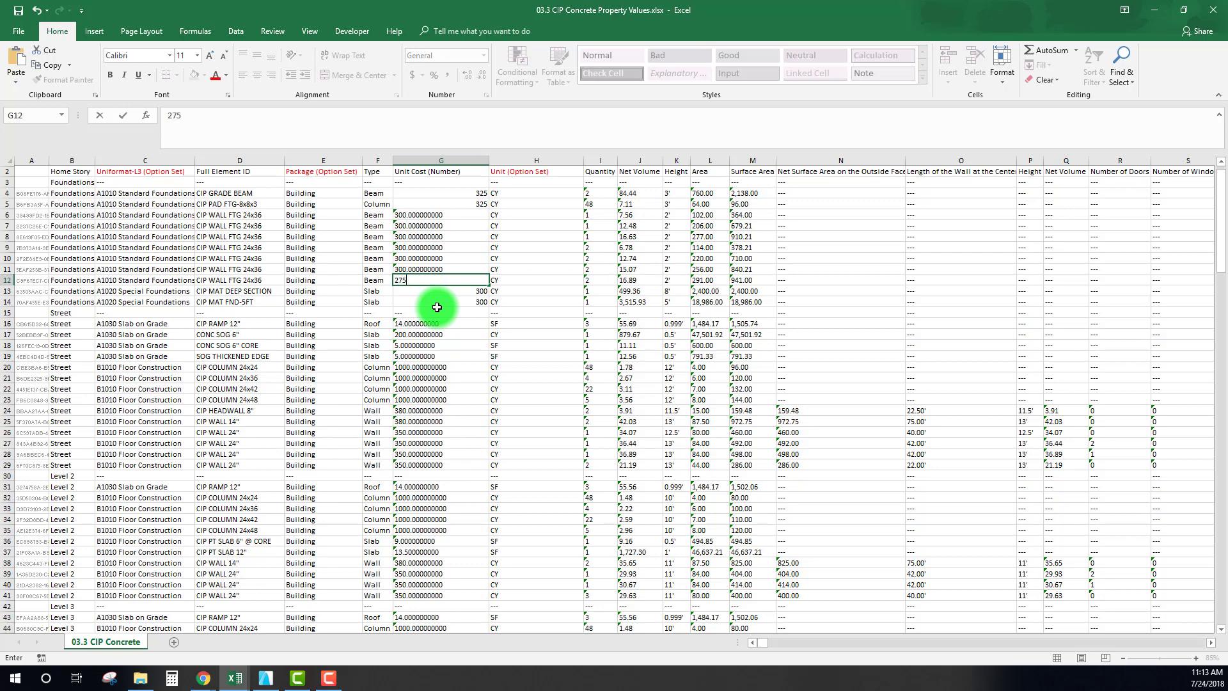
pyautogui.press('Return')
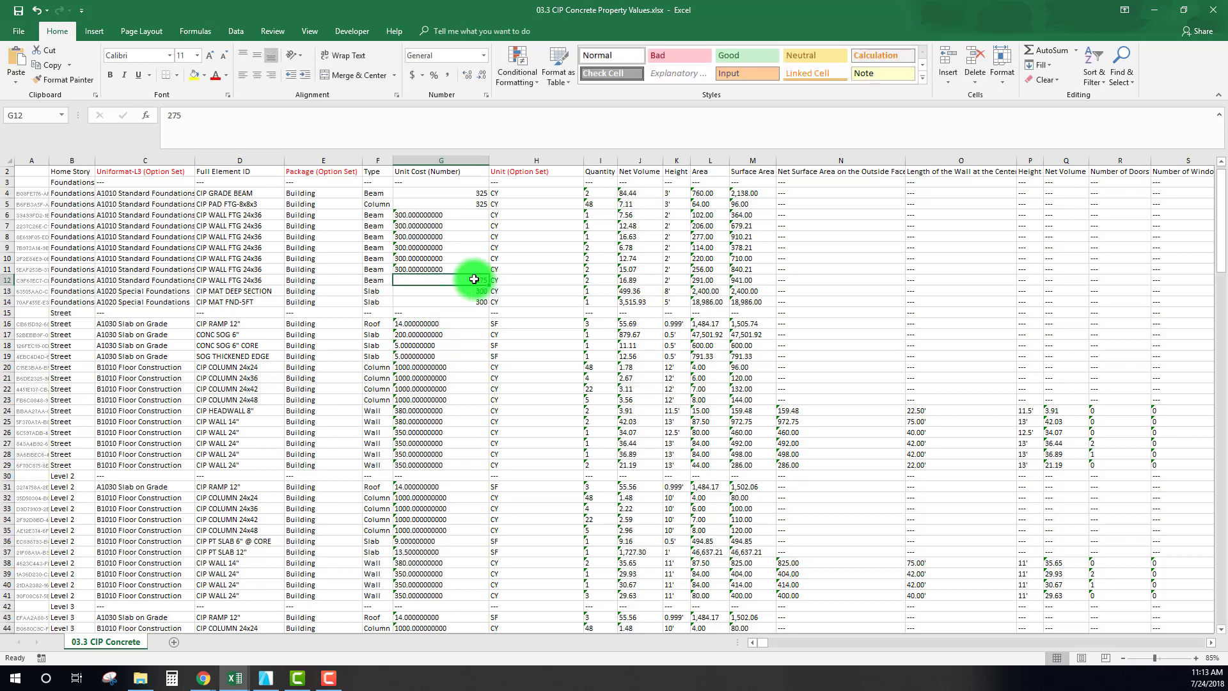
pyautogui.hotkey('ctrl', 'c')
pyautogui.moveTo(476, 279); pyautogui.dragTo(484, 213)
pyautogui.hotkey('ctrl', 'v')
pyautogui.click(457, 236)
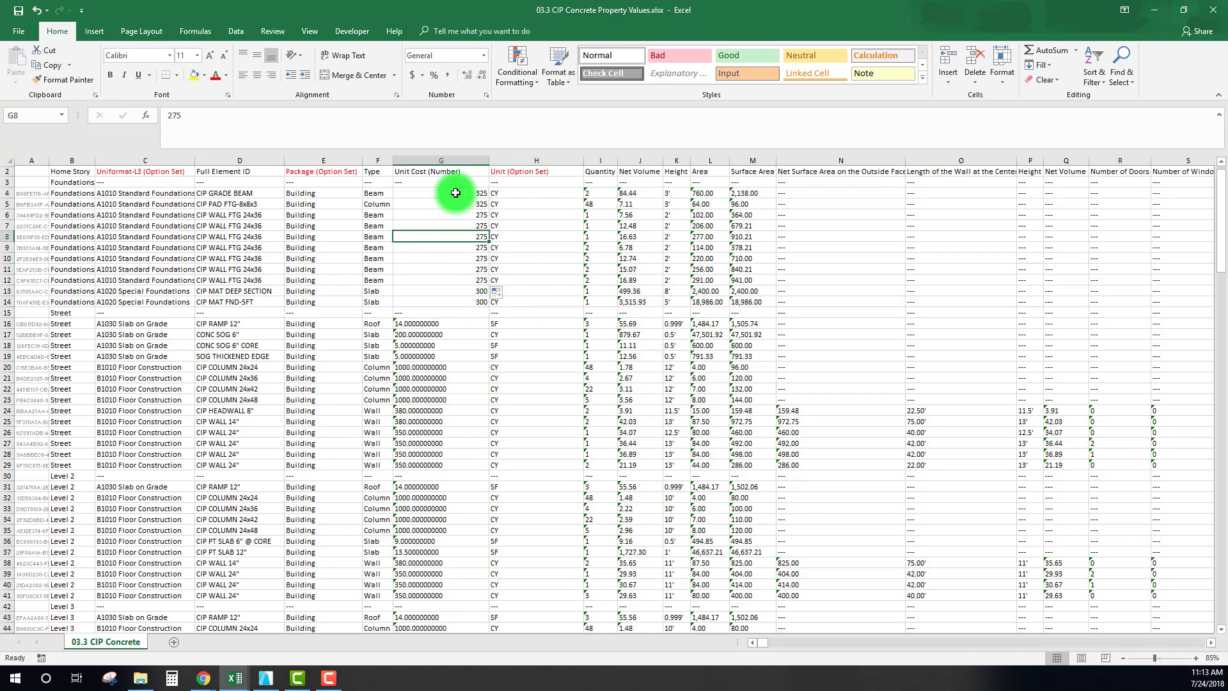
# Apply the Number format to the entire Unit Cost column G.
pyautogui.click(452, 281)
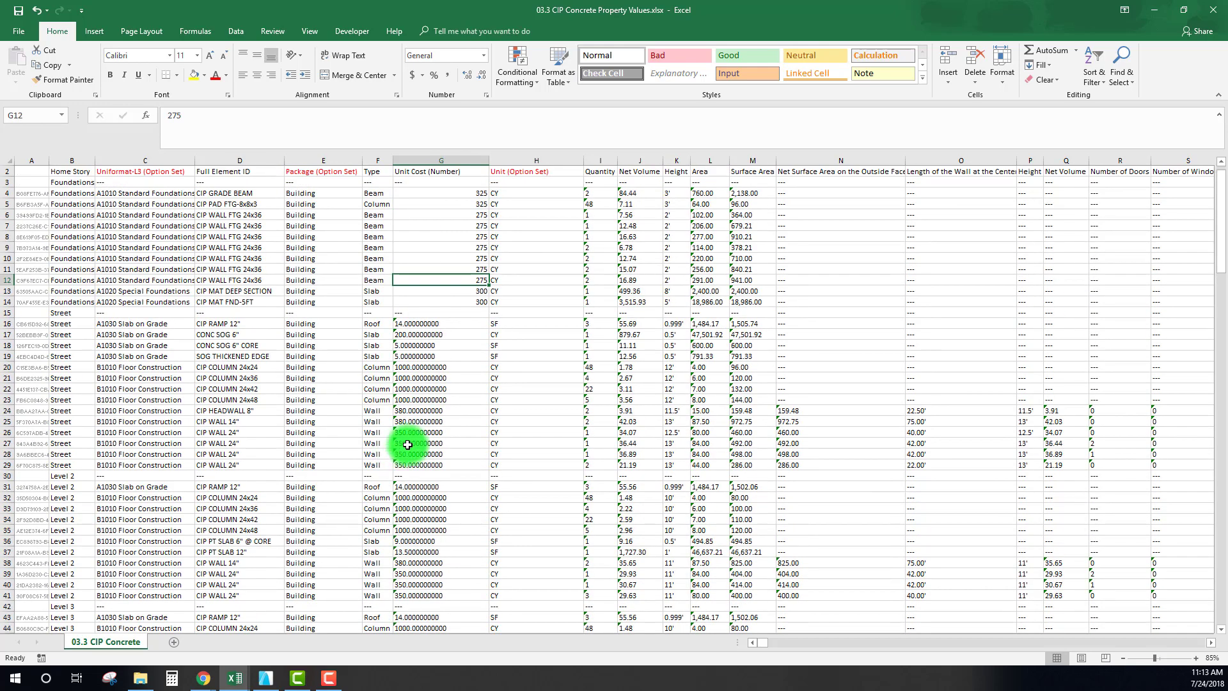
pyautogui.click(428, 356)
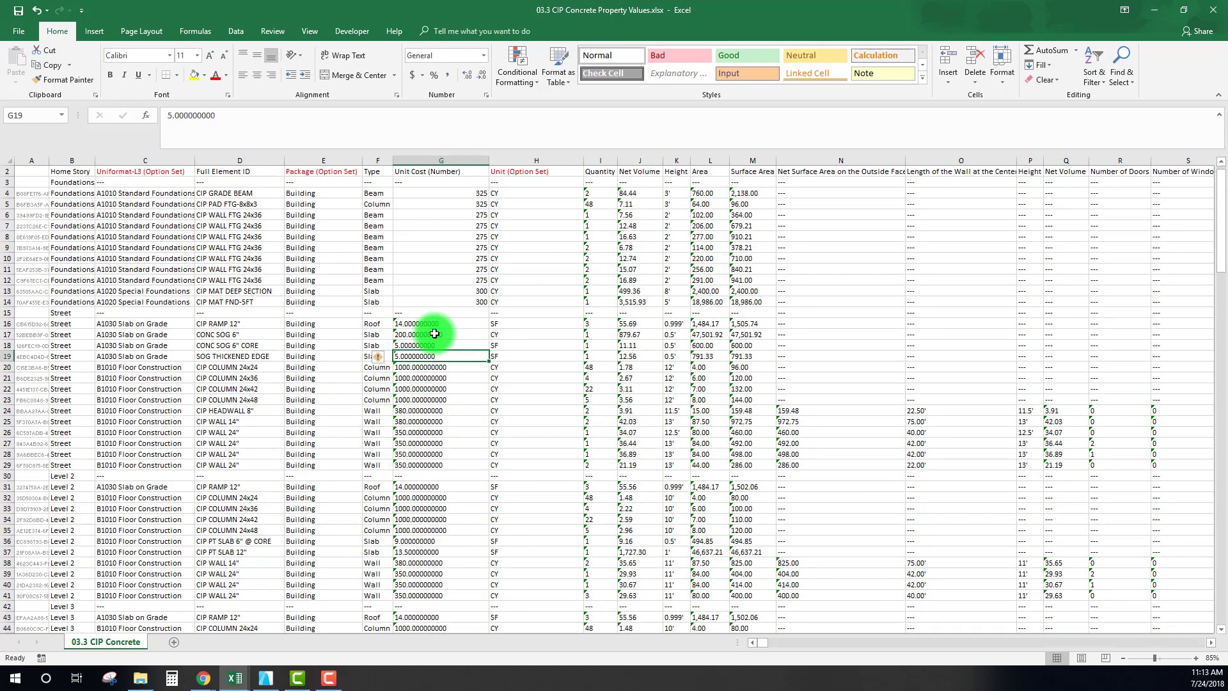
pyautogui.click(430, 160)
pyautogui.click(483, 55)
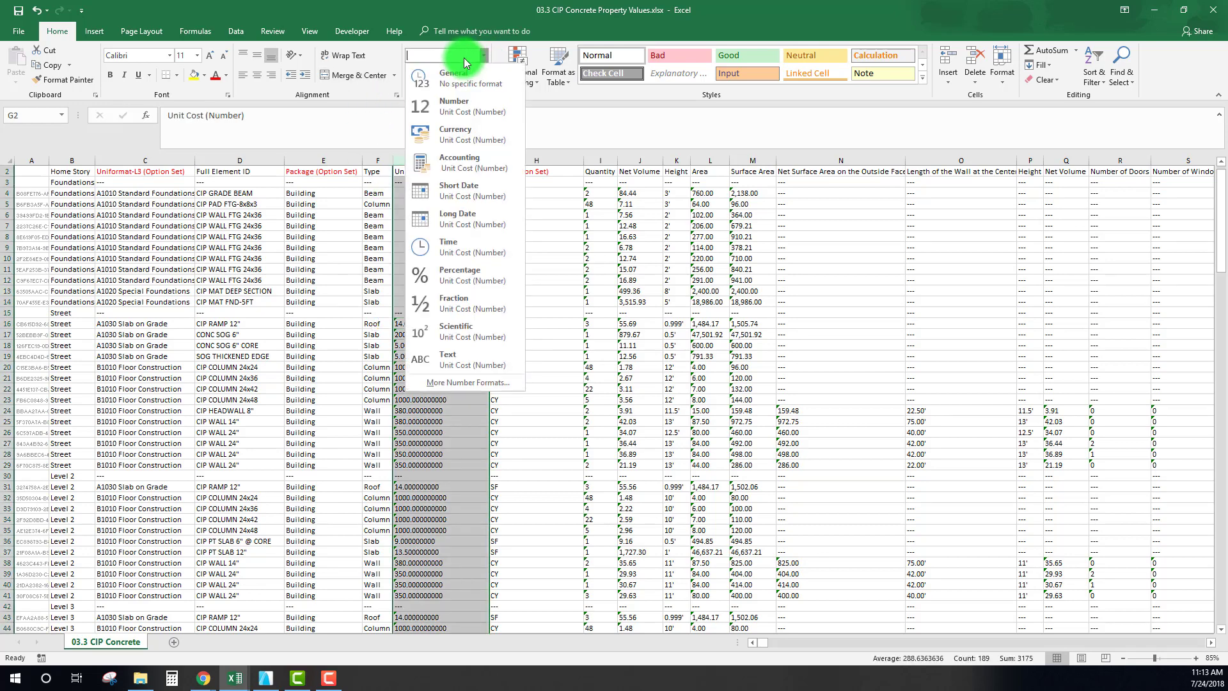
pyautogui.click(449, 115)
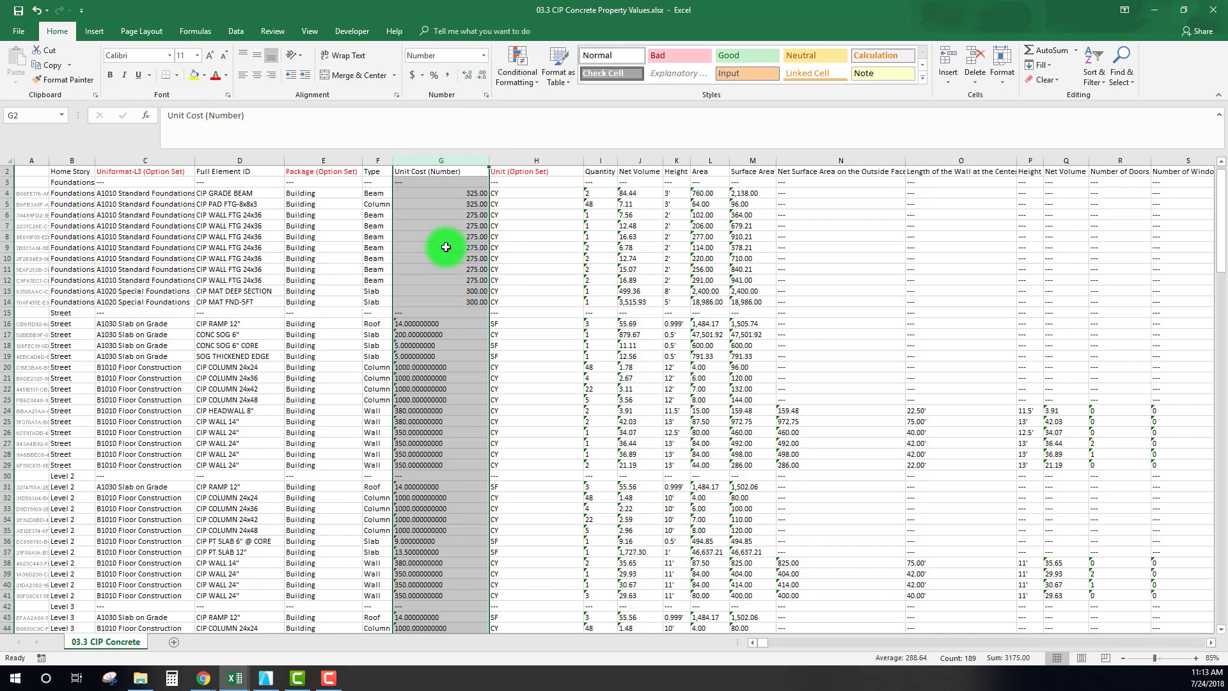
# Examine the Unit Cost cells from the Street rows down, including the error indicator on G16.
pyautogui.click(451, 362)
pyautogui.click(415, 314)
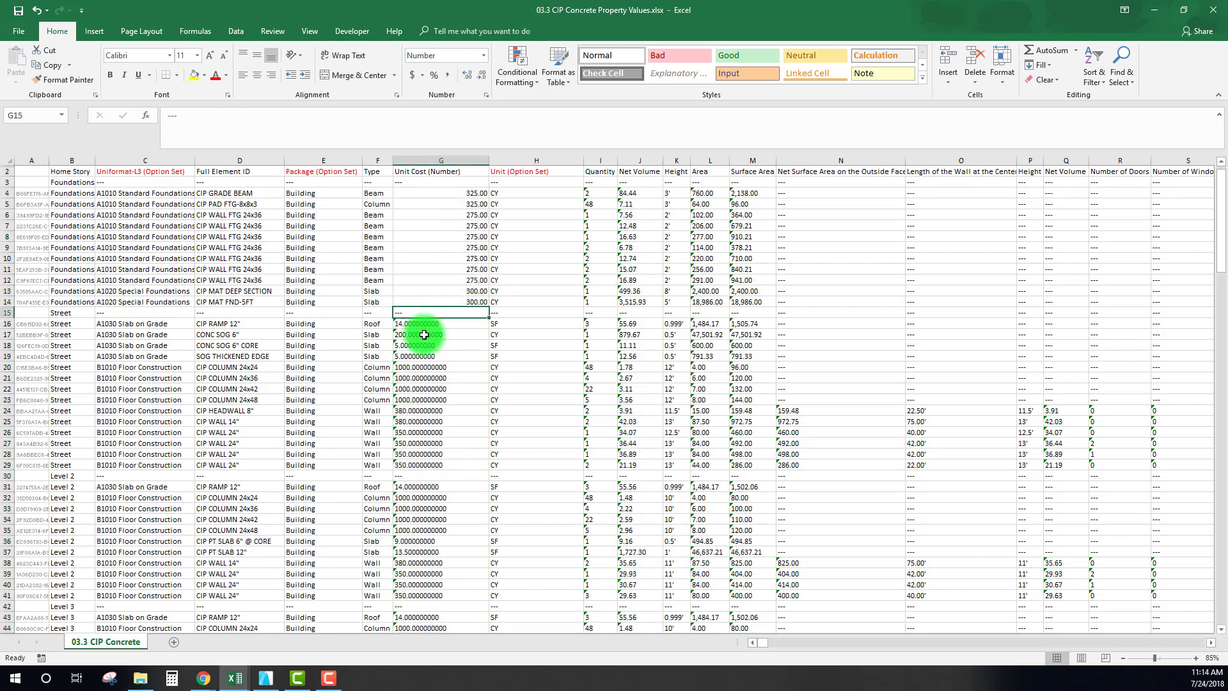
pyautogui.click(408, 322)
pyautogui.scroll(-3, 425, 384)
pyautogui.scroll(3, 417, 329)
pyautogui.moveTo(381, 331)
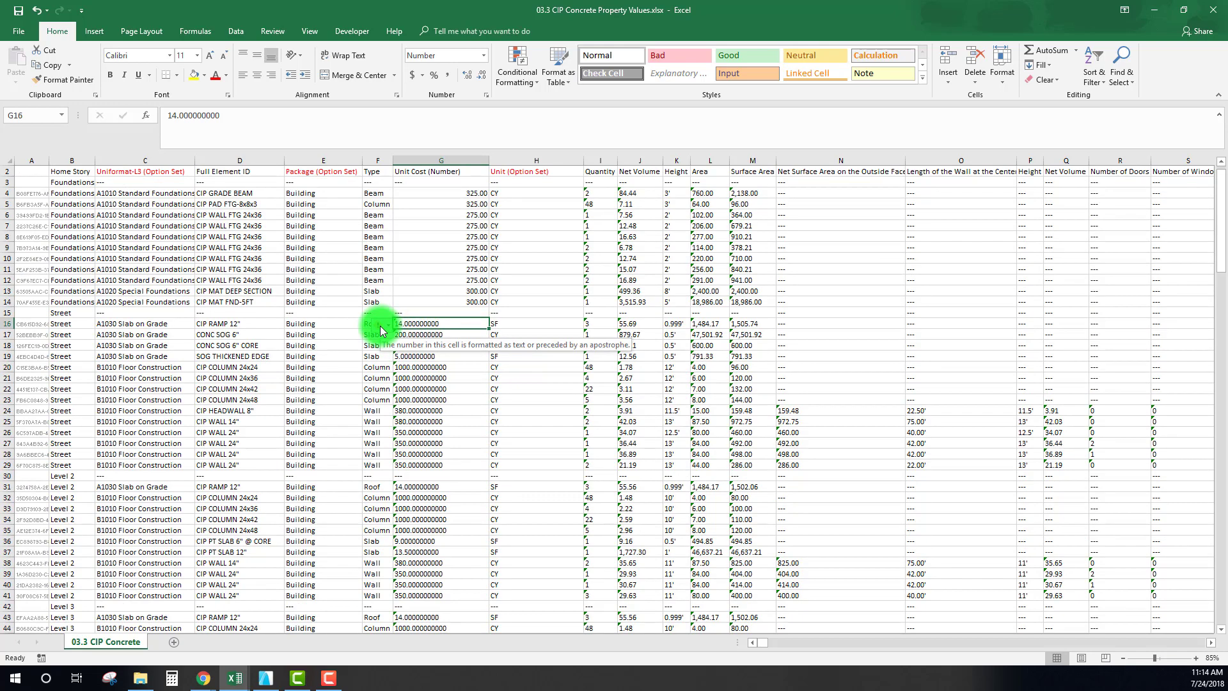
pyautogui.click(436, 380)
pyautogui.click(448, 430)
pyautogui.click(443, 323)
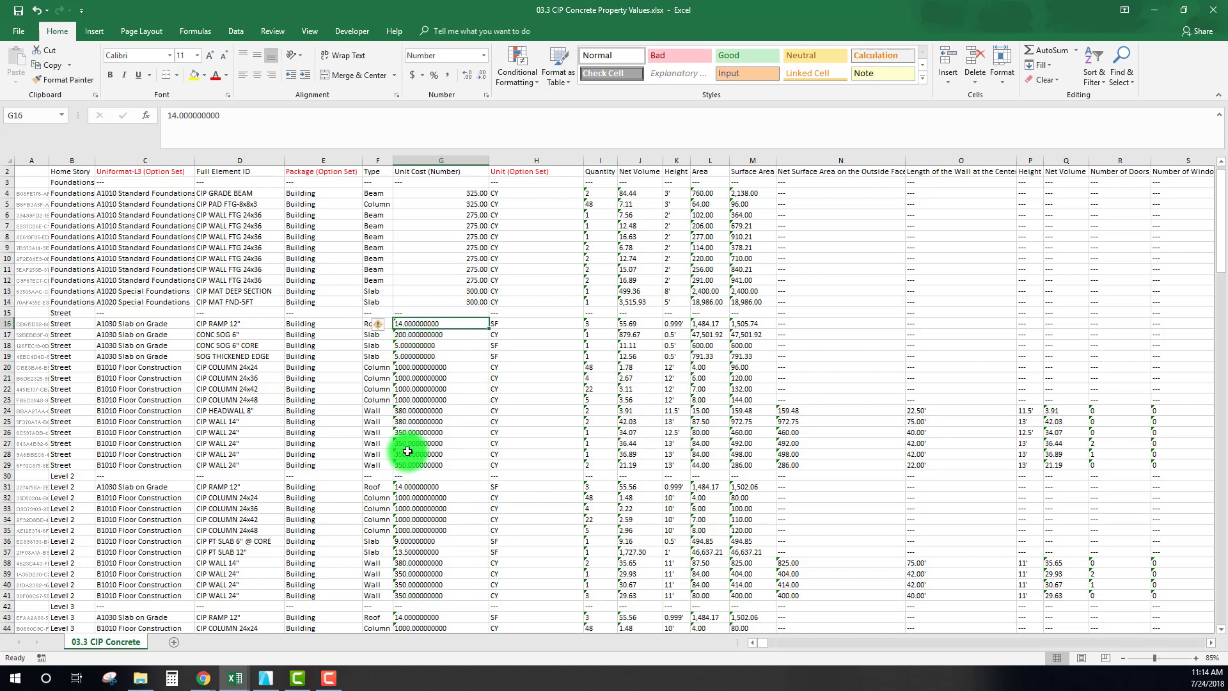
pyautogui.scroll(-1, 416, 461)
pyautogui.scroll(1, 416, 461)
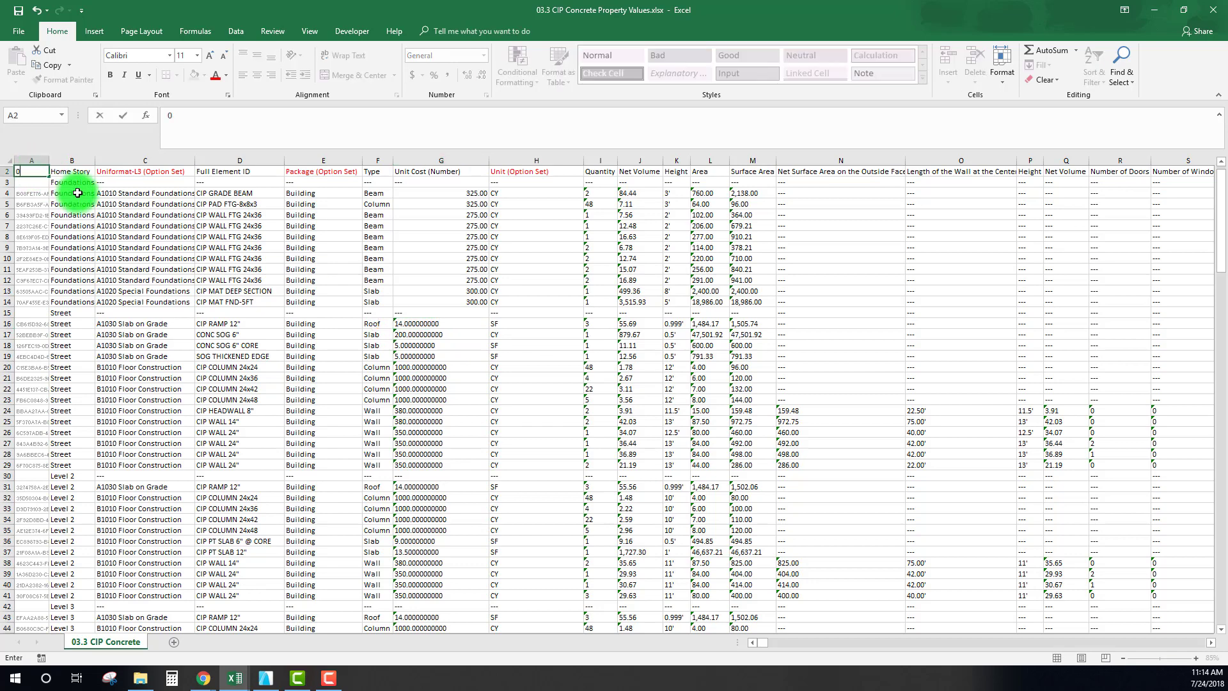
# Enter 0 in cell A2 and copy that cell.
pyautogui.click(128, 215)
pyautogui.rightClick(33, 172)
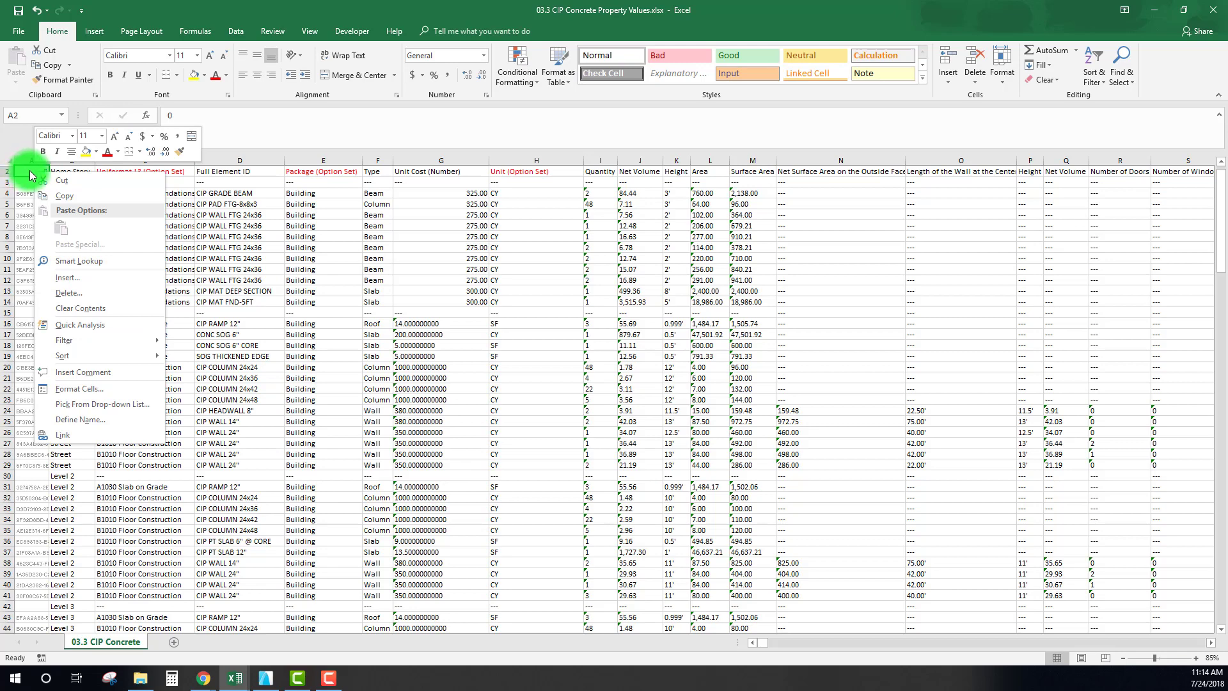
pyautogui.click(62, 194)
# Paste the copied zero onto the unit costs in G16:G190 using Paste Special with the Add operation.
pyautogui.click(445, 325)
pyautogui.moveTo(447, 333); pyautogui.dragTo(443, 607)
pyautogui.rightClick(426, 551)
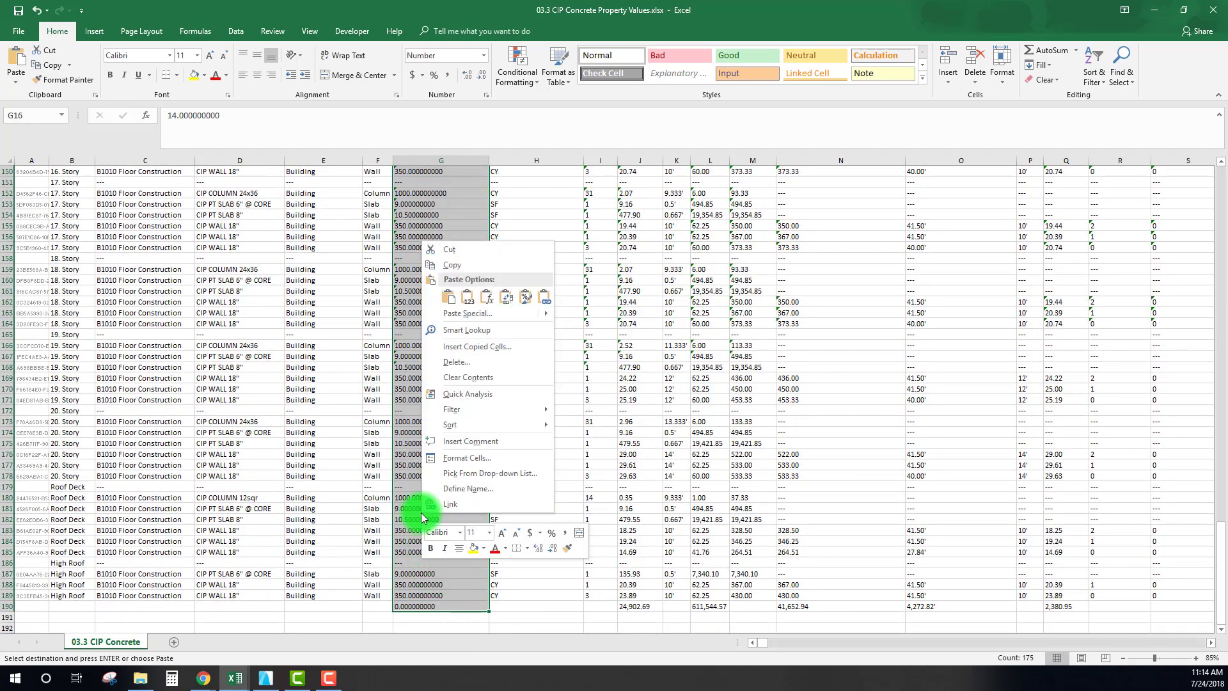
pyautogui.click(467, 311)
pyautogui.click(351, 341)
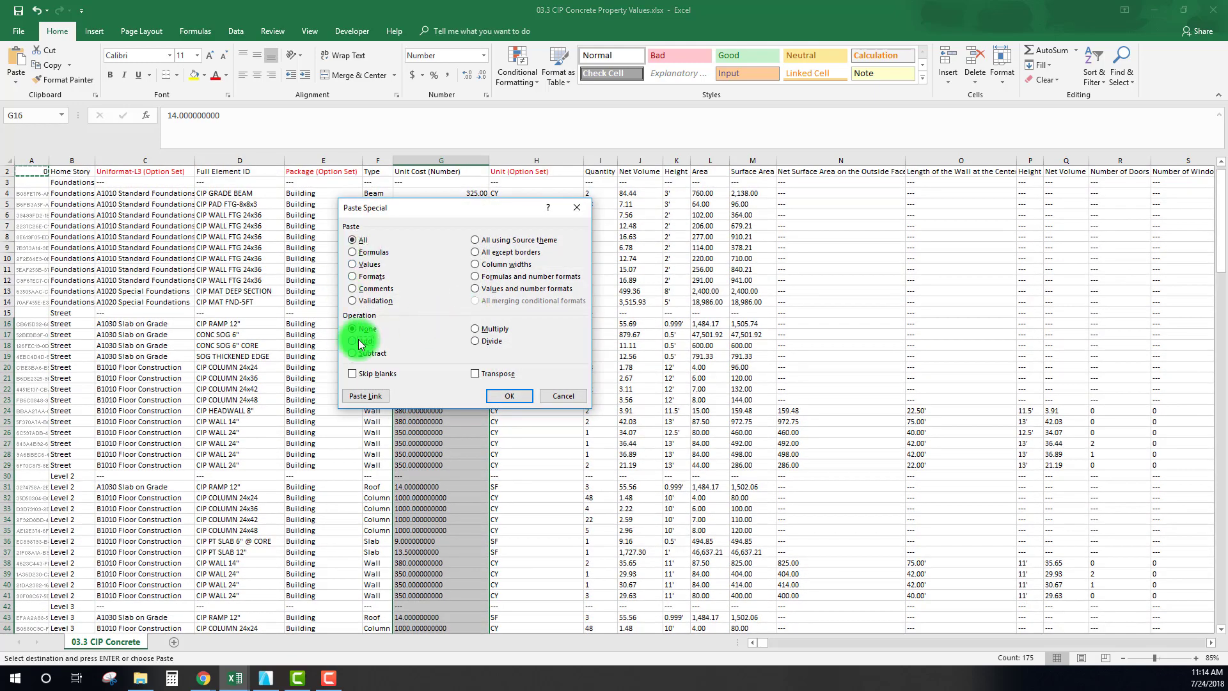
pyautogui.moveTo(424, 209); pyautogui.dragTo(620, 249)
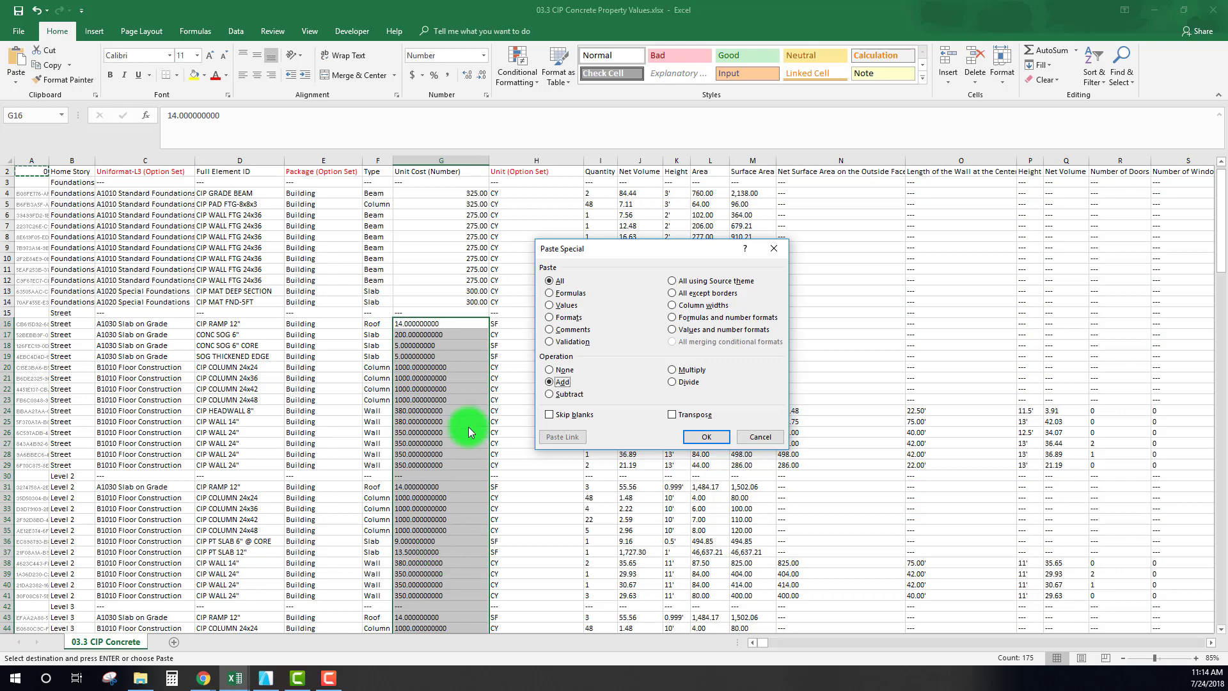
pyautogui.click(705, 435)
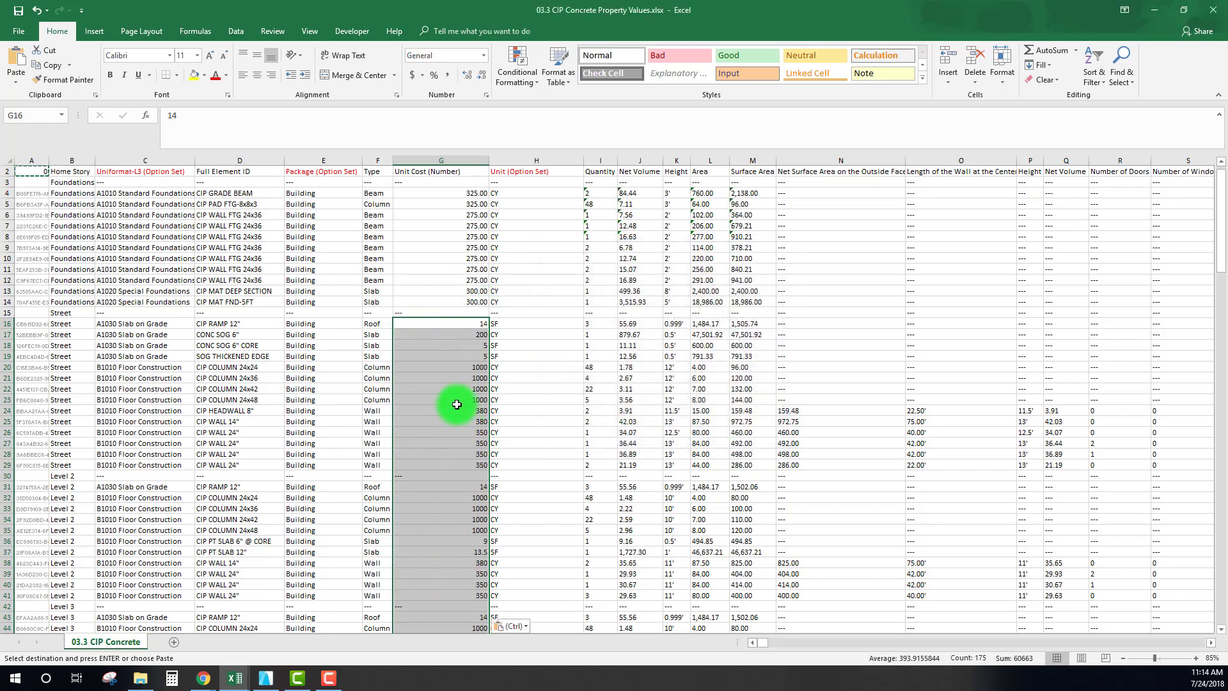
# Show the unit costs in G16:G190 with two decimal places and review the column.
pyautogui.click(467, 76)
pyautogui.click(467, 75)
pyautogui.click(534, 443)
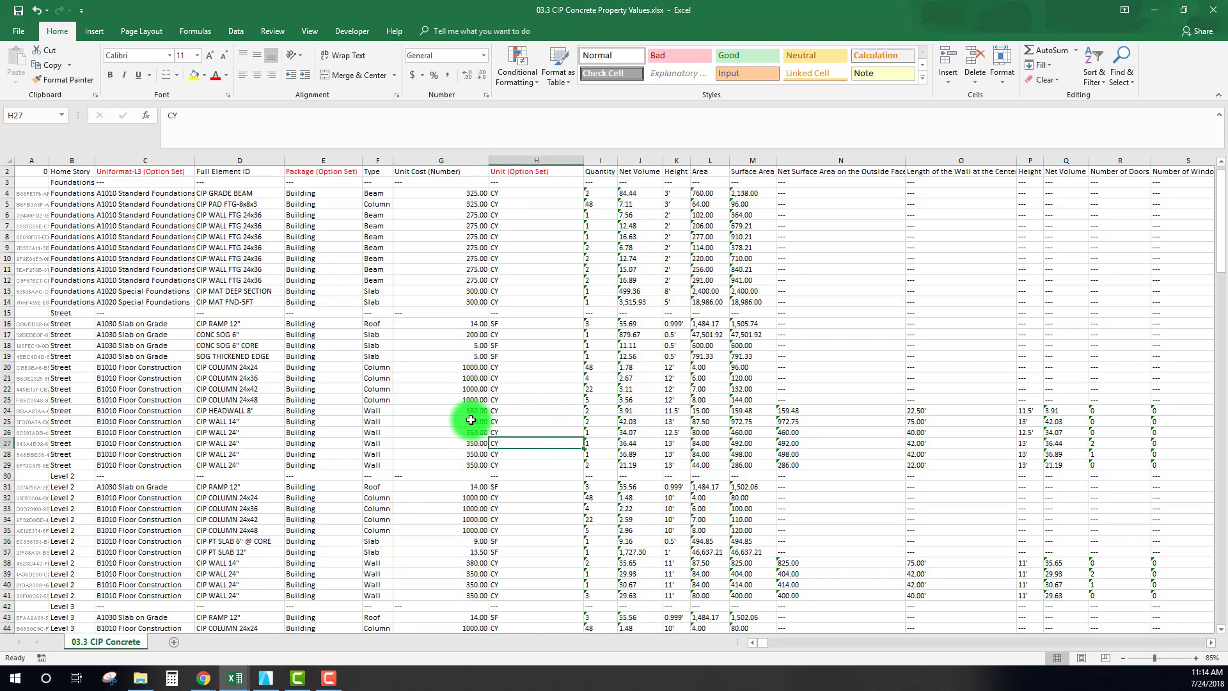
pyautogui.click(453, 409)
pyautogui.scroll(-7, 434, 366)
pyautogui.scroll(7, 436, 427)
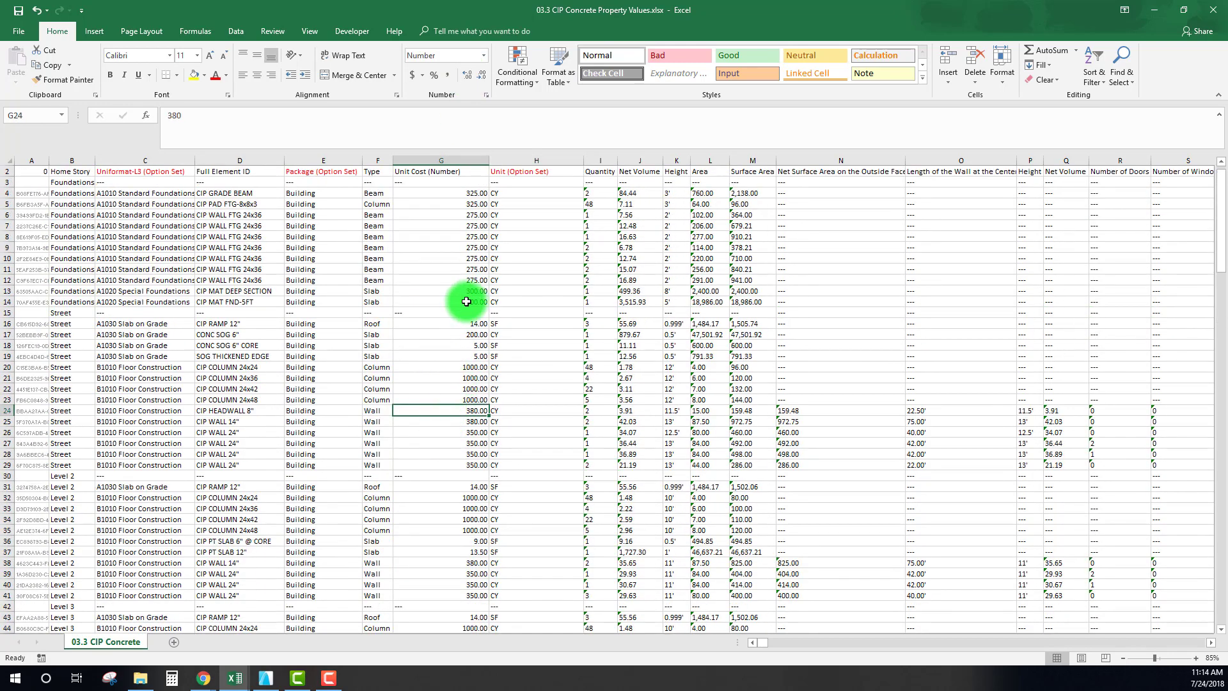
pyautogui.click(441, 225)
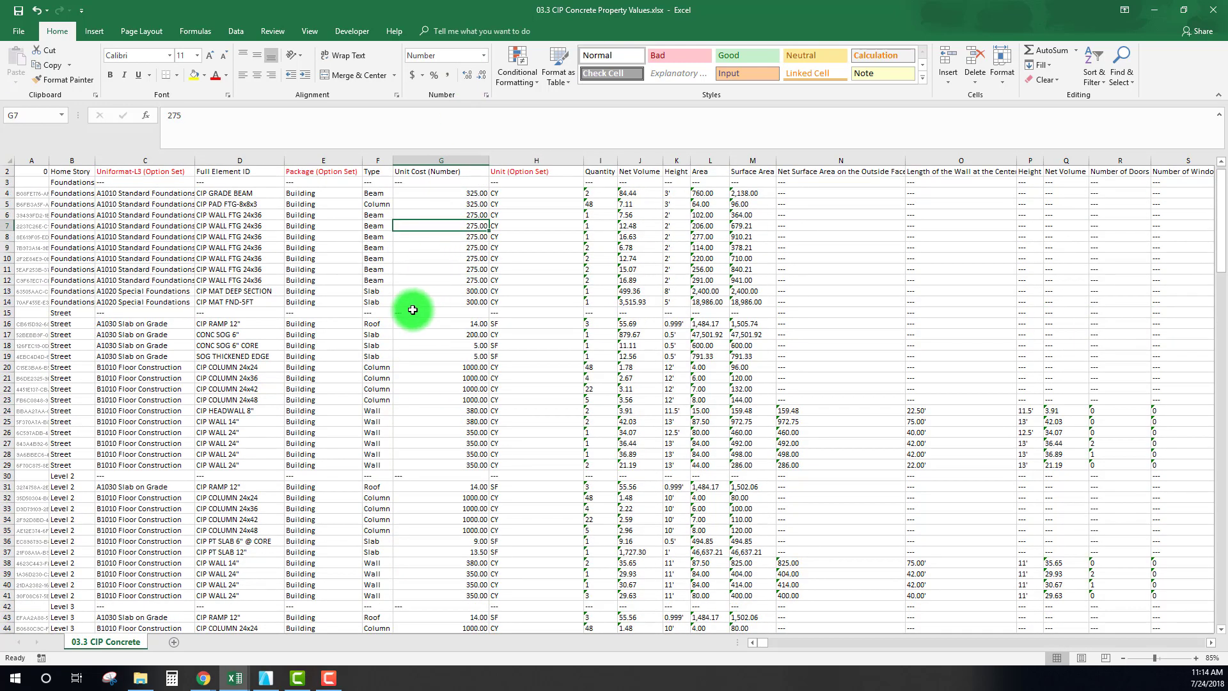
# Narrow the wide columns X, Y, Z and AB and the Material column AJ.
pyautogui.moveTo(777, 644); pyautogui.dragTo(907, 669)
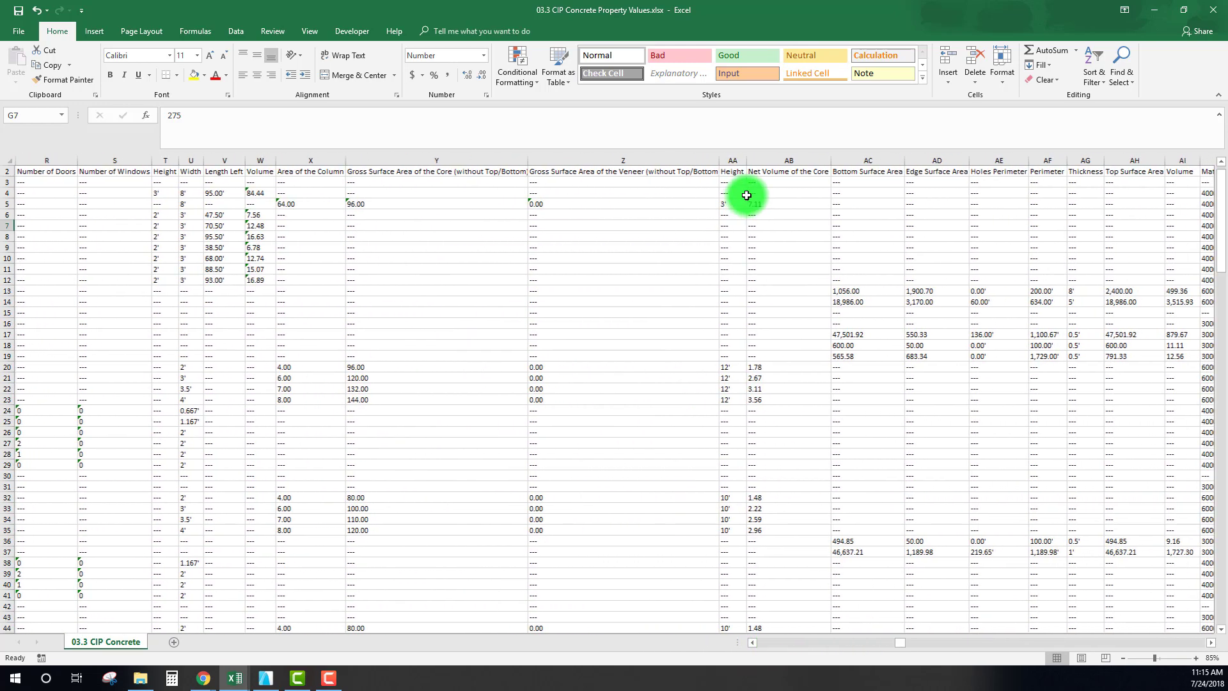
pyautogui.moveTo(720, 160); pyautogui.dragTo(299, 164)
pyautogui.moveTo(465, 159); pyautogui.dragTo(410, 169)
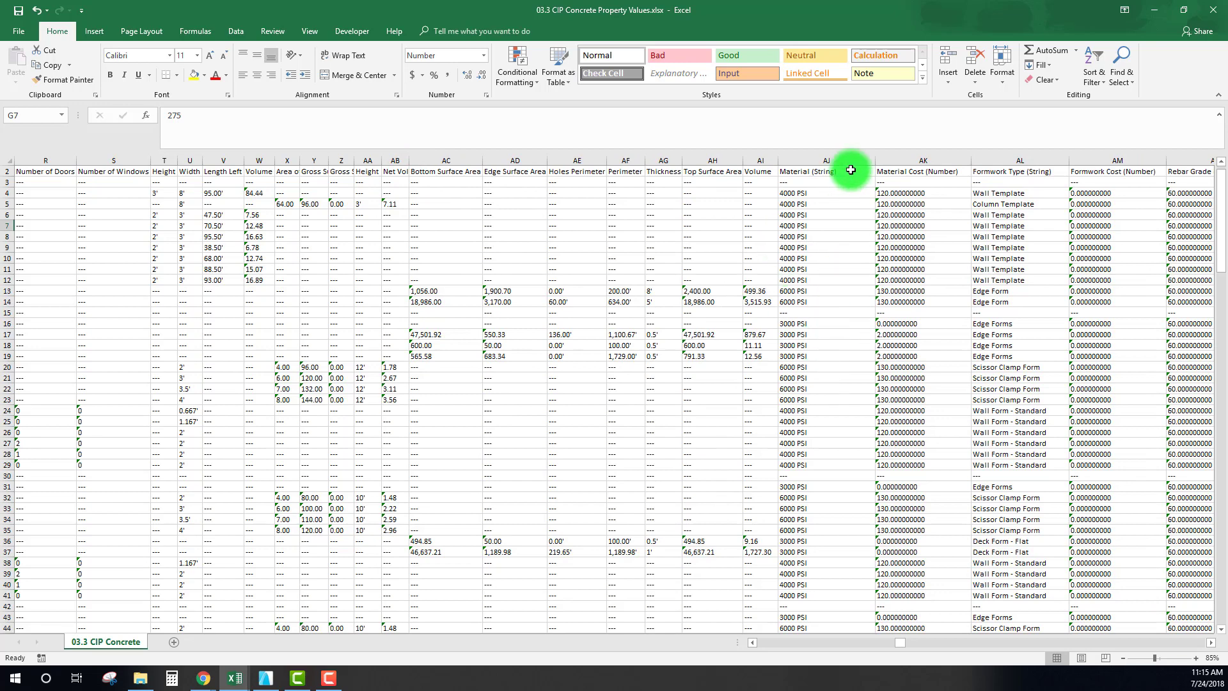
pyautogui.moveTo(876, 157); pyautogui.dragTo(825, 169)
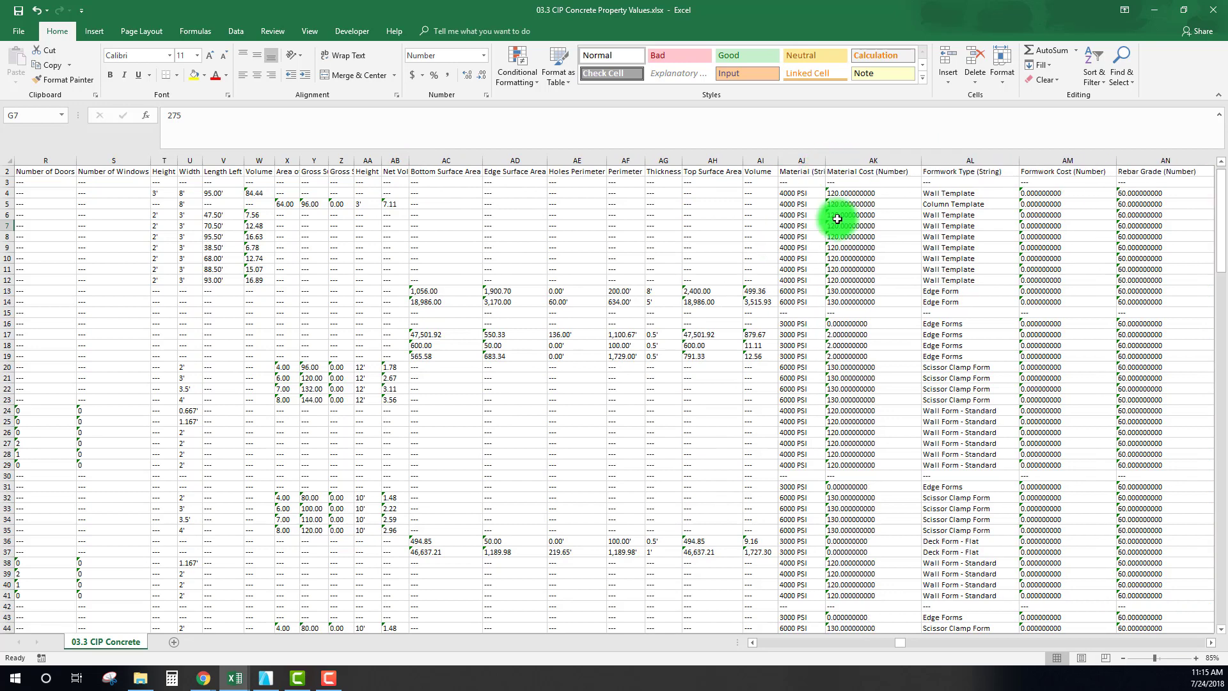
# Examine the cost property columns from Material Cost through the rebar values to Equipment Cost.
pyautogui.click(873, 225)
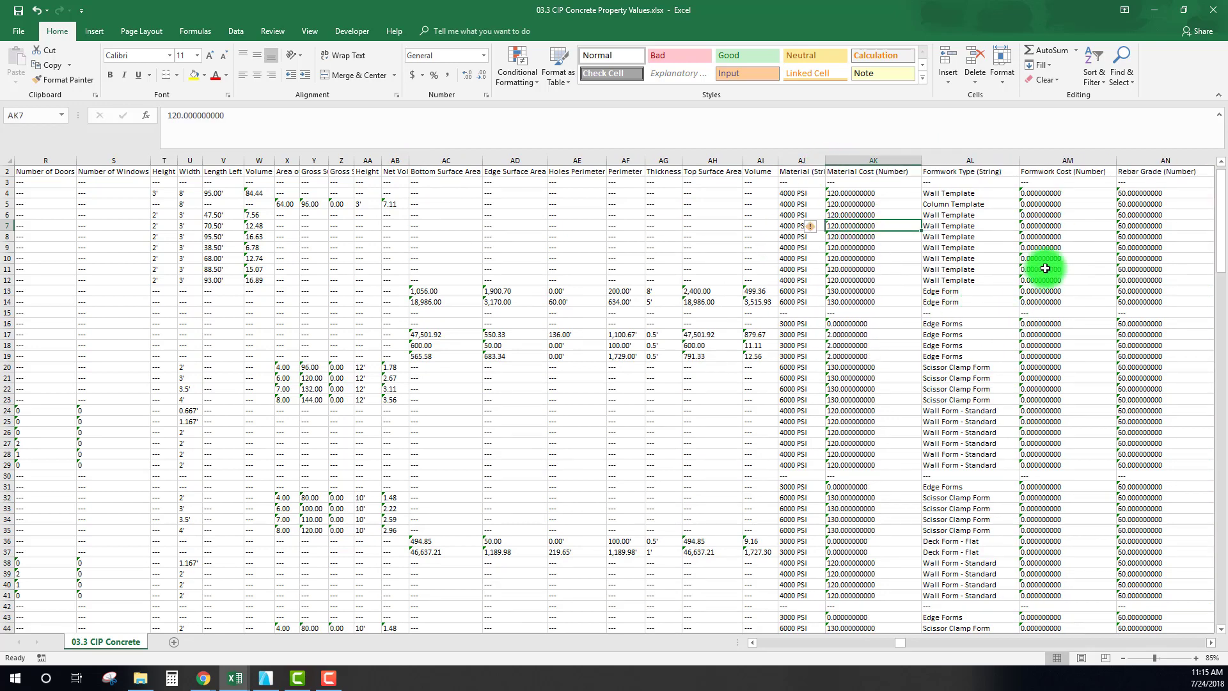
pyautogui.moveTo(909, 643); pyautogui.dragTo(1021, 659)
pyautogui.click(924, 217)
pyautogui.click(797, 218)
pyautogui.click(701, 215)
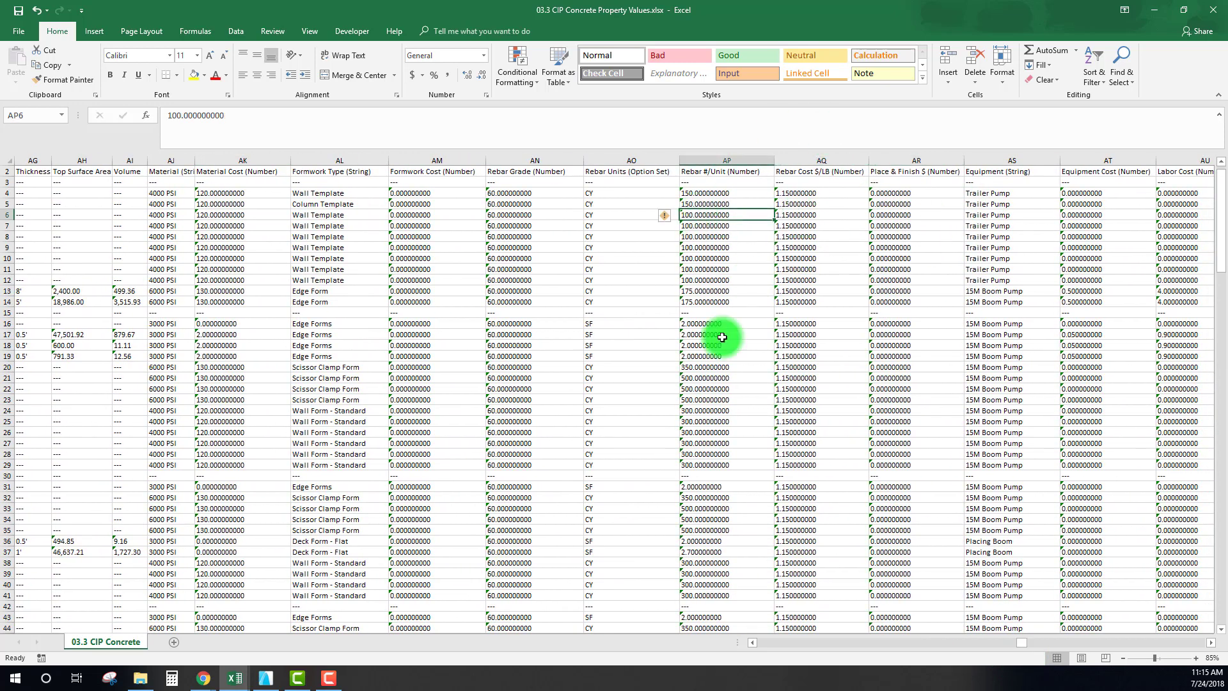
pyautogui.click(1110, 236)
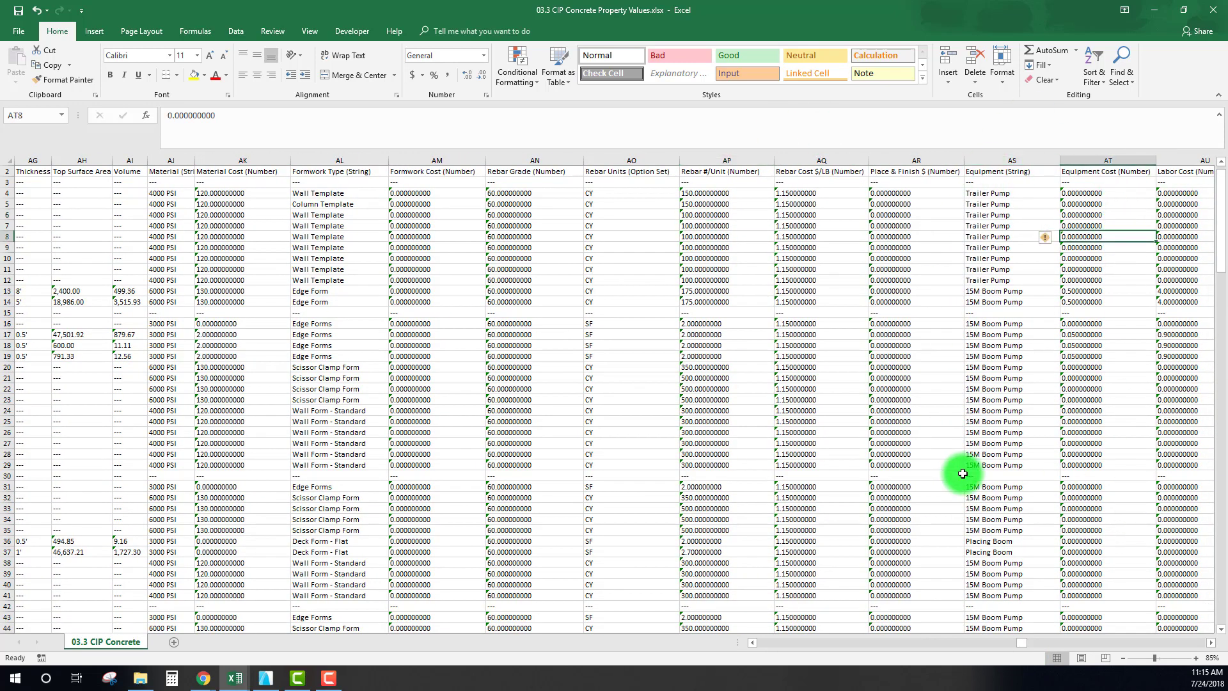
# Return to the first columns of the property values sheet, save the 03.3 CIP Concrete Property Values workbook and close it.
pyautogui.scroll(-2, 988, 531)
pyautogui.moveTo(1023, 649); pyautogui.dragTo(754, 646)
pyautogui.scroll(2, 585, 338)
pyautogui.click(372, 320)
pyautogui.click(16, 34)
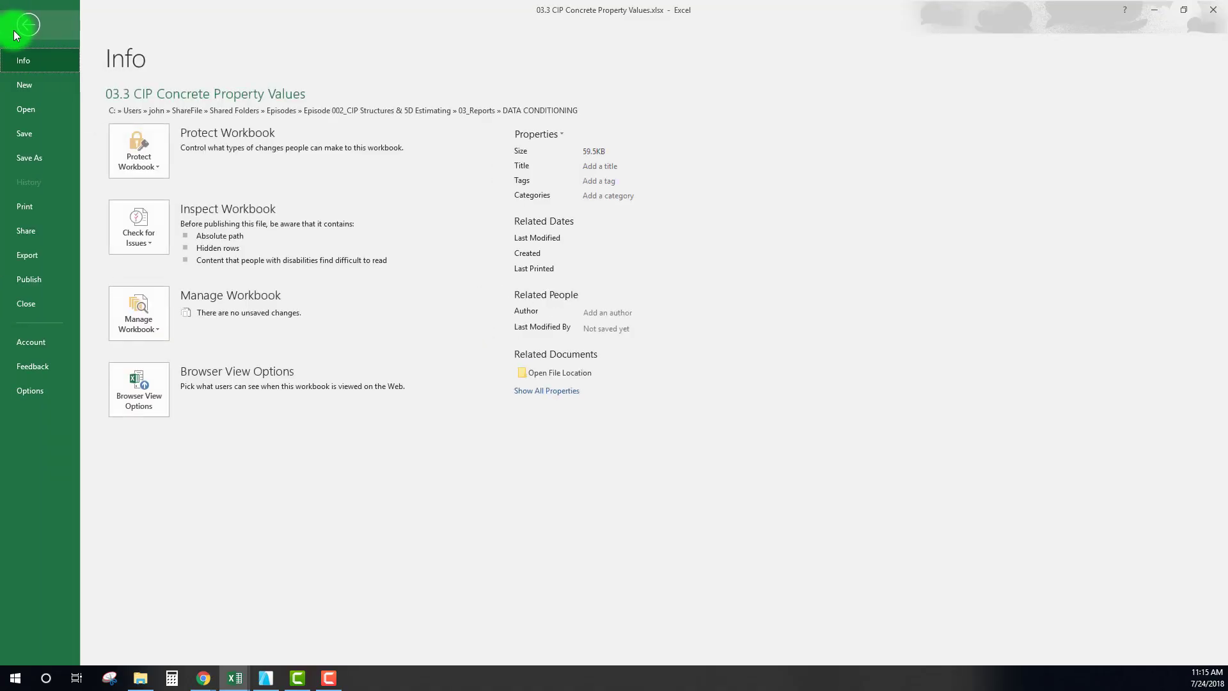
pyautogui.click(30, 134)
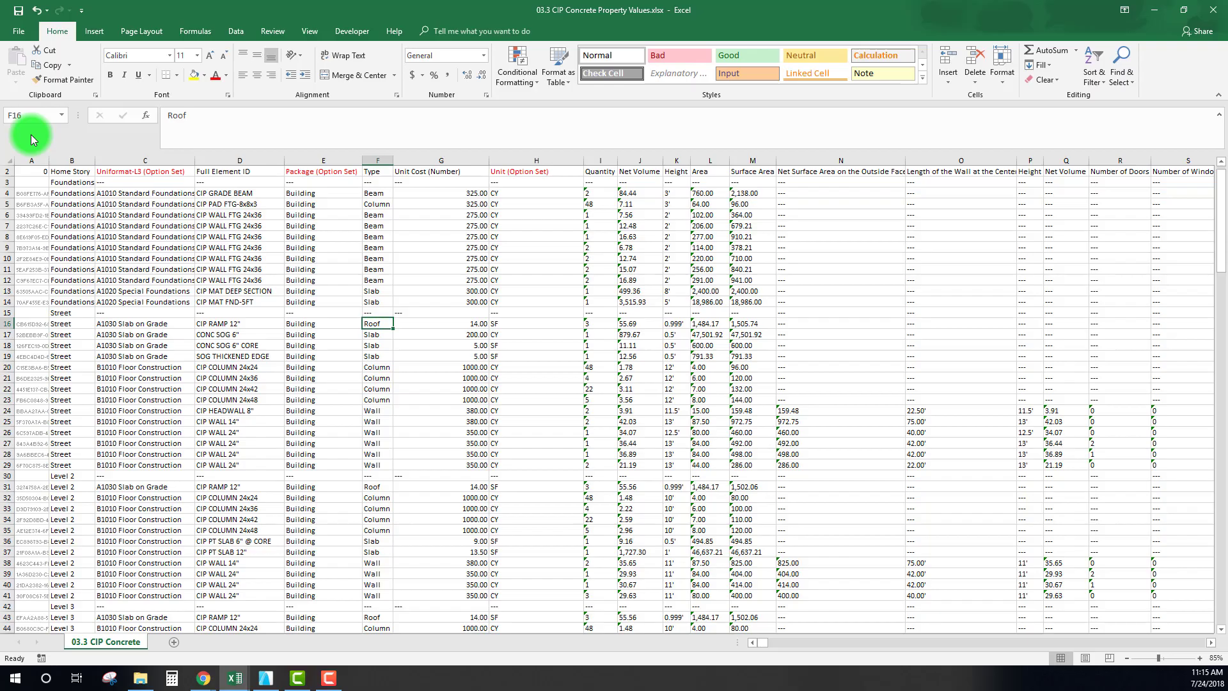
pyautogui.click(1213, 10)
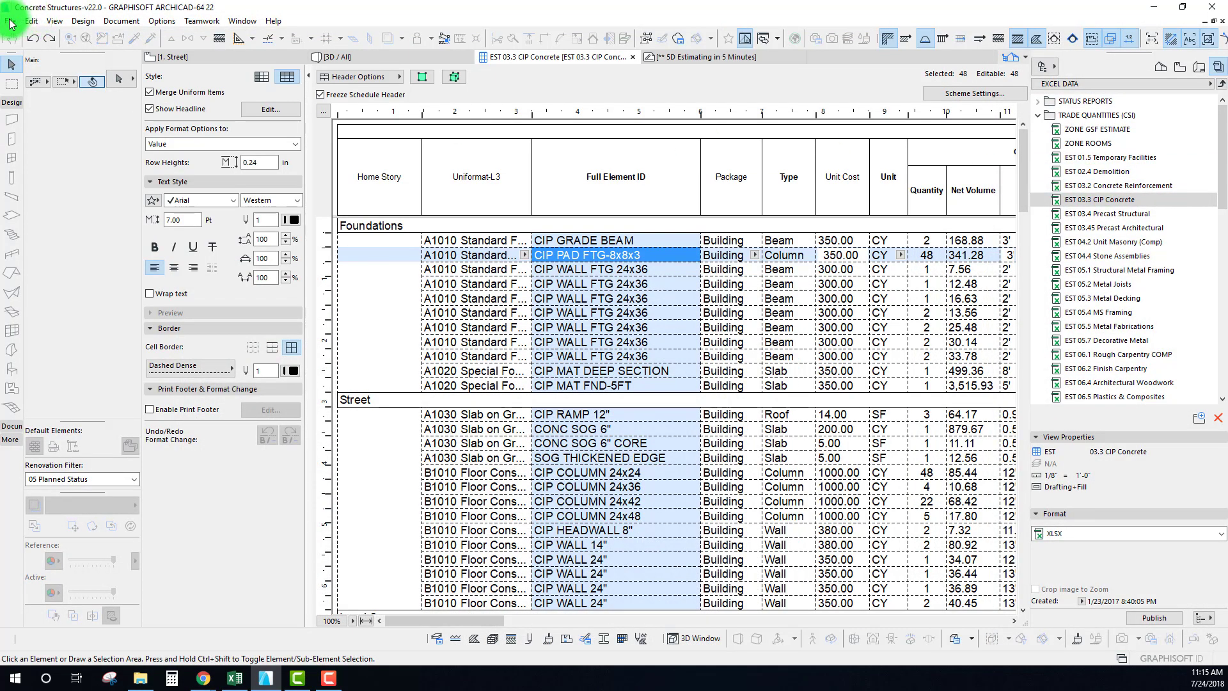
# Start importing property values into elements in ARCHICAD from 03.3 CIP Concrete Property Values.xlsx in the DATA CONDITIONING folder.
pyautogui.click(54, 20)
pyautogui.moveTo(10, 20)
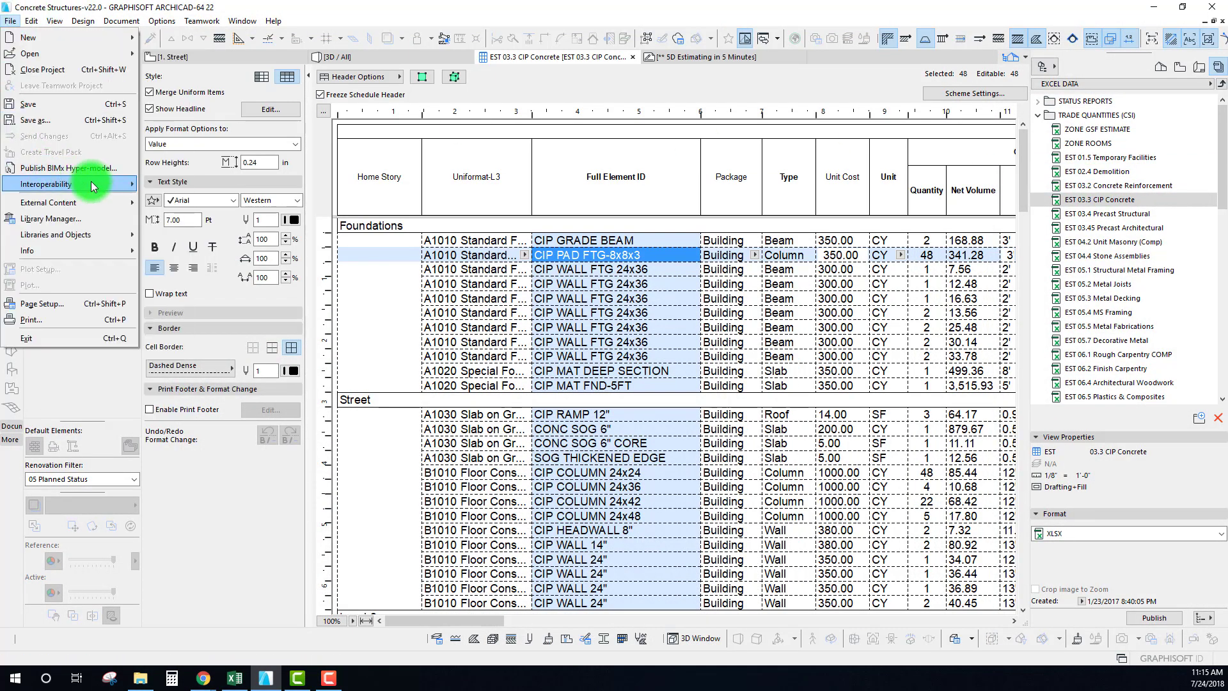
pyautogui.moveTo(90, 183)
pyautogui.moveTo(218, 234)
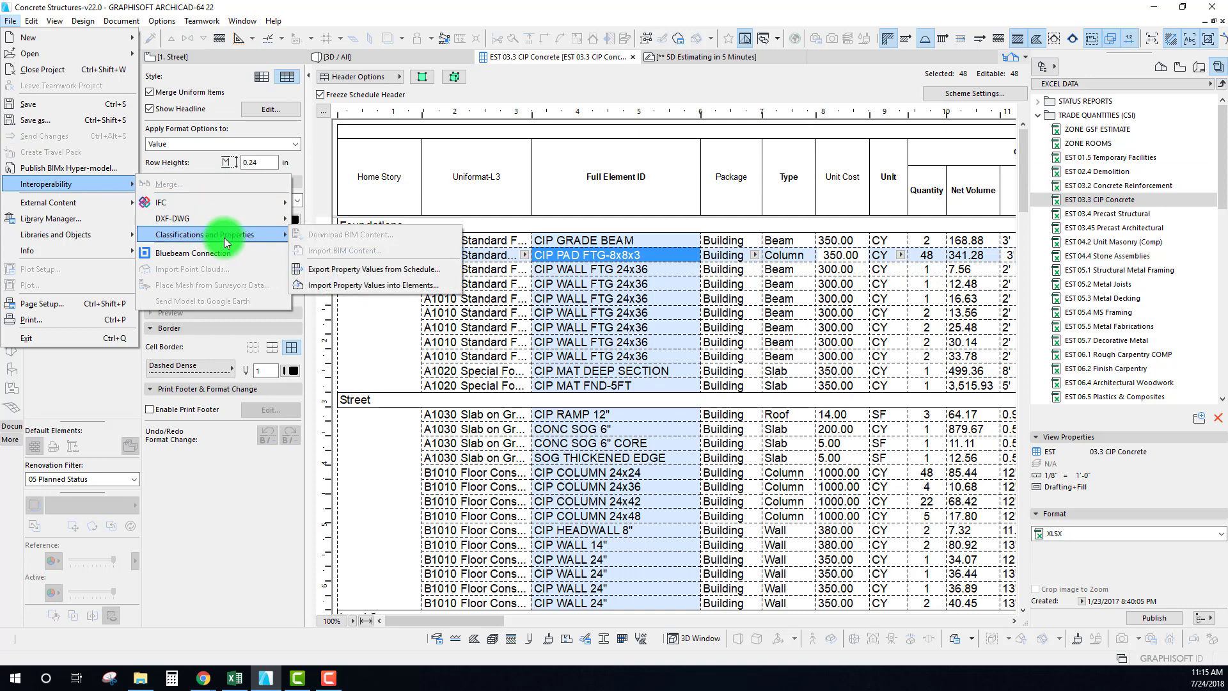
pyautogui.click(333, 285)
pyautogui.click(440, 154)
pyautogui.moveTo(479, 97); pyautogui.dragTo(485, 152)
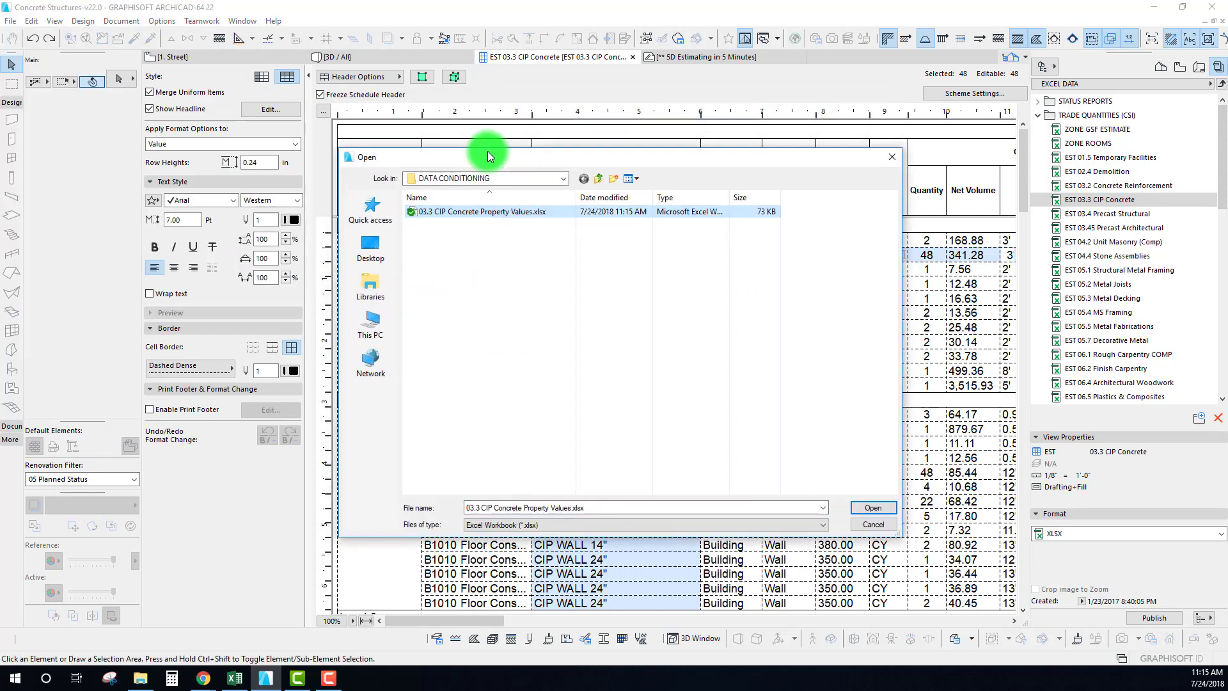
pyautogui.moveTo(627, 159); pyautogui.dragTo(536, 140)
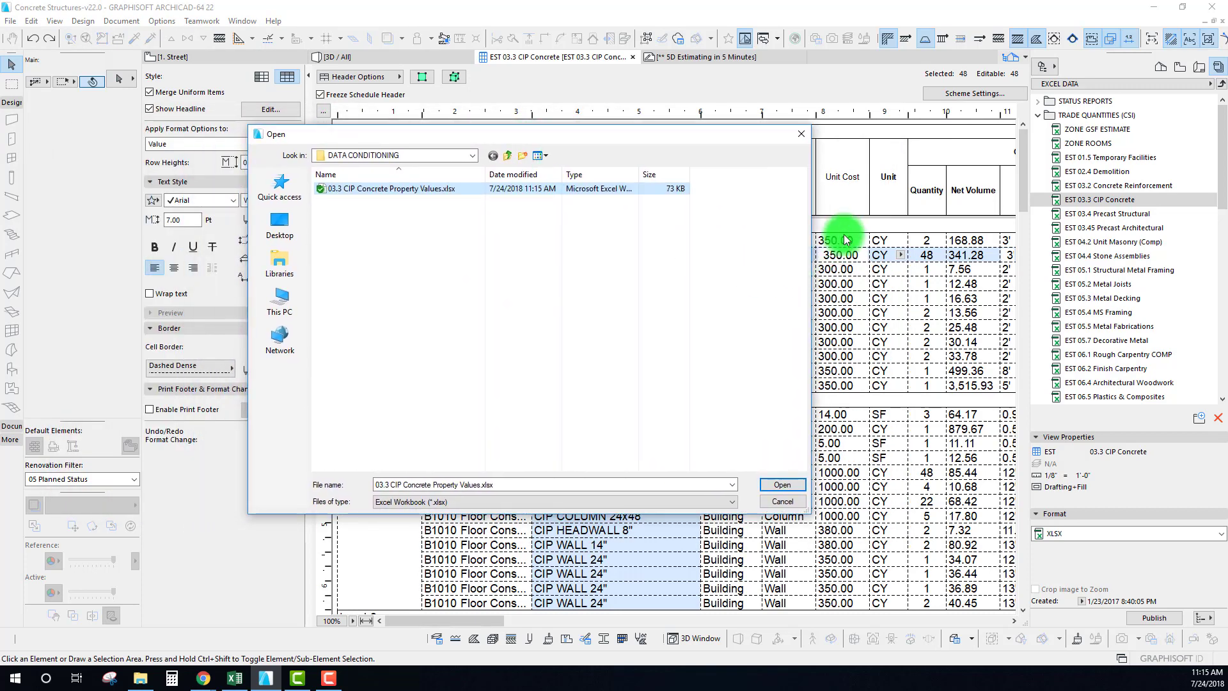
pyautogui.moveTo(706, 134)
pyautogui.mouseDown()
pyautogui.moveTo(710, 633)
pyautogui.moveTo(767, 622)
pyautogui.moveTo(781, 409)
pyautogui.moveTo(672, 137)
pyautogui.moveTo(692, 133)
pyautogui.mouseUp()
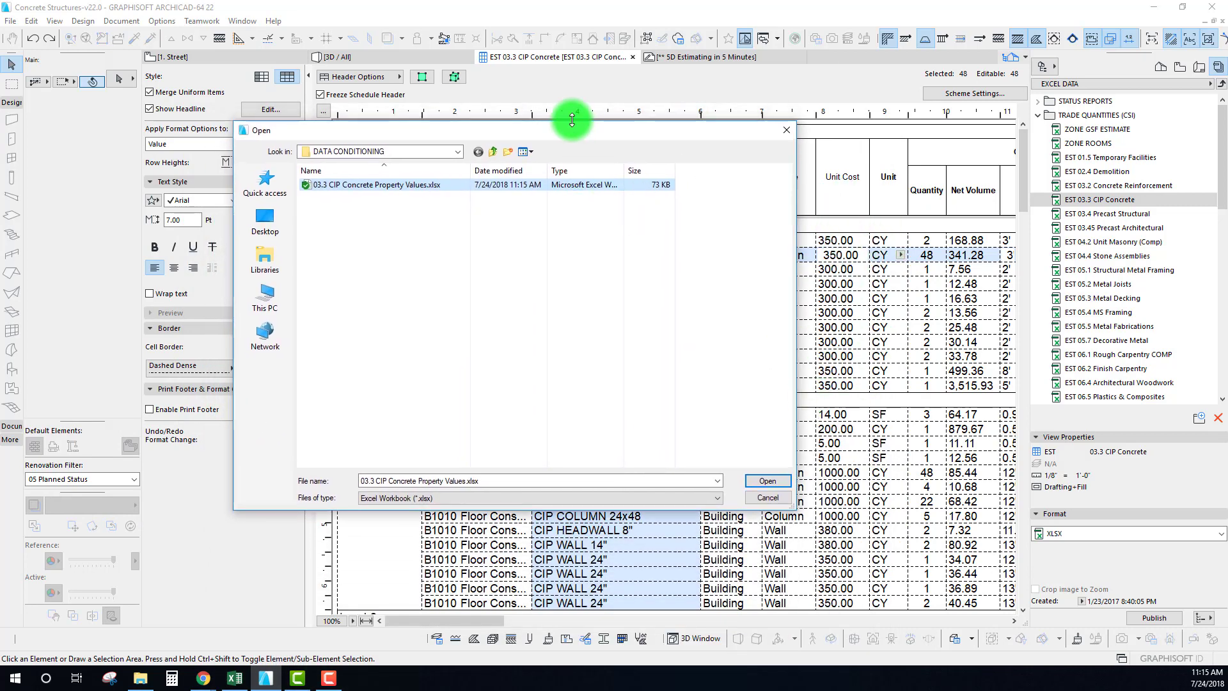
pyautogui.moveTo(565, 137); pyautogui.dragTo(559, 137)
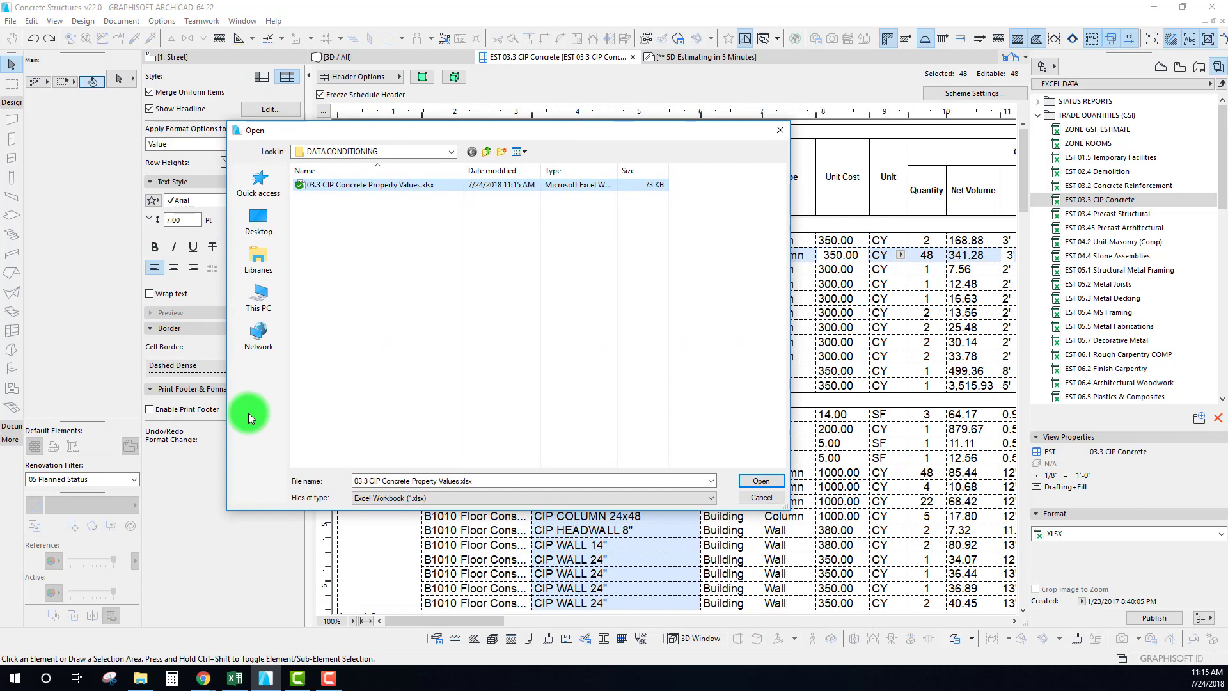
pyautogui.click(759, 481)
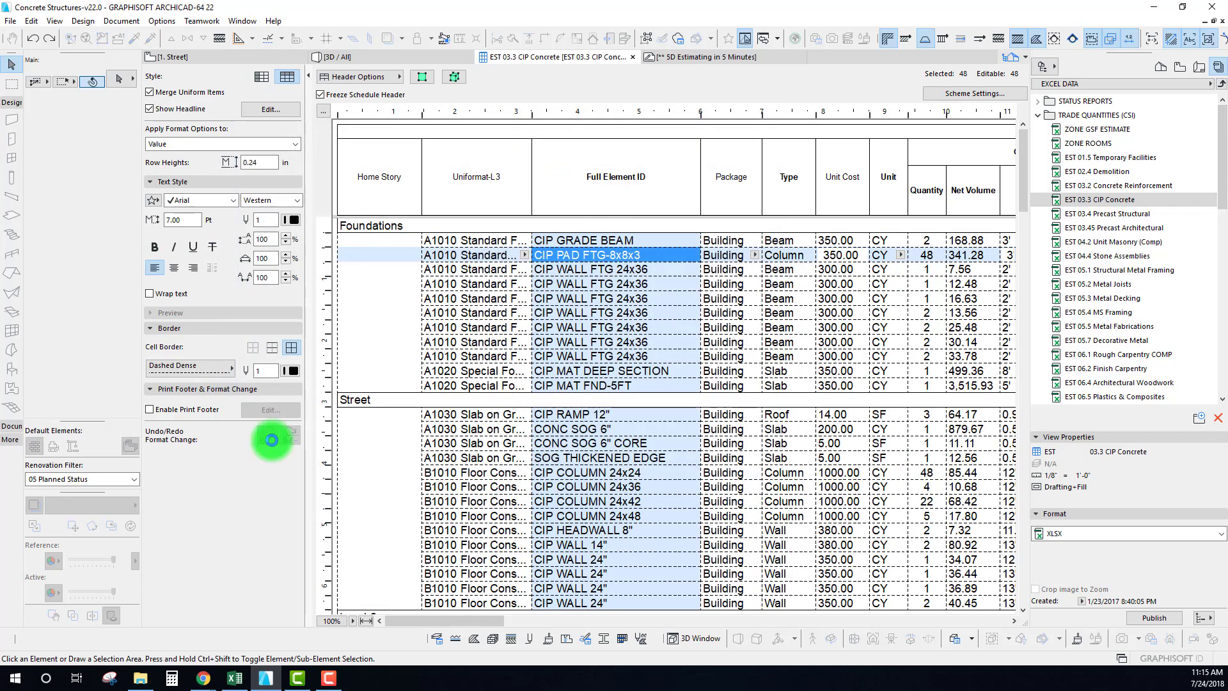
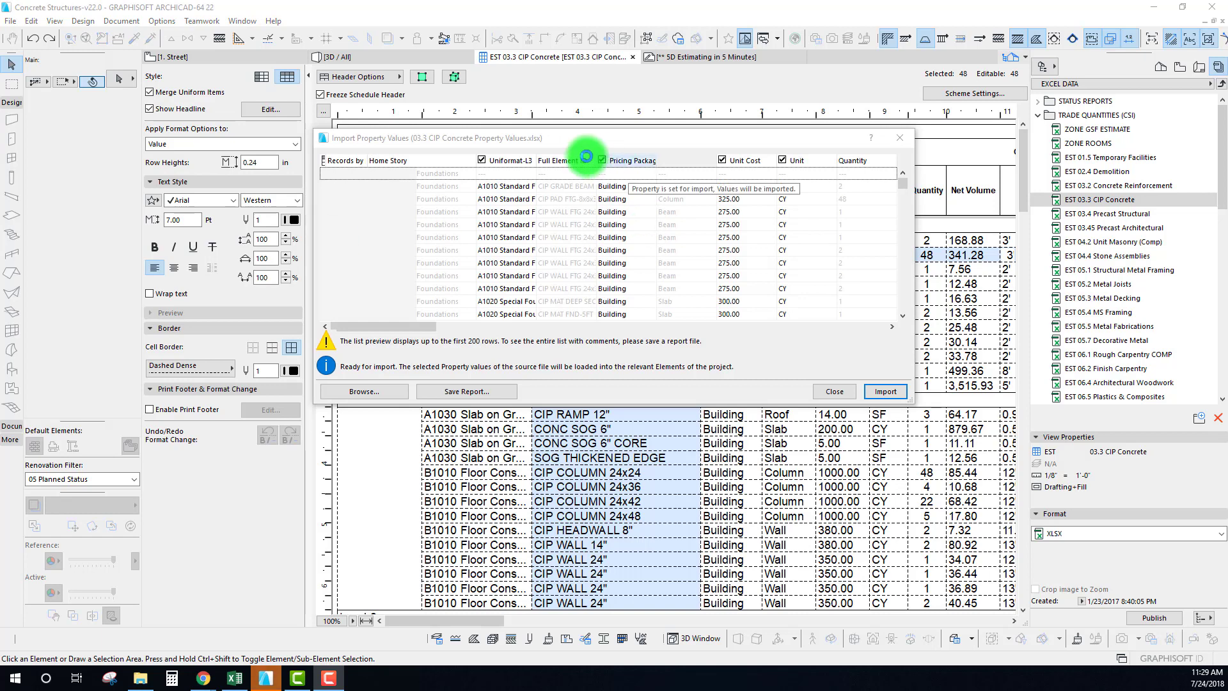
# Enlarge the import preview and examine which properties are set for import, including Uniformat-L3, Pricing Package, Unit Cost and Unit.
pyautogui.moveTo(605, 139); pyautogui.dragTo(617, 174)
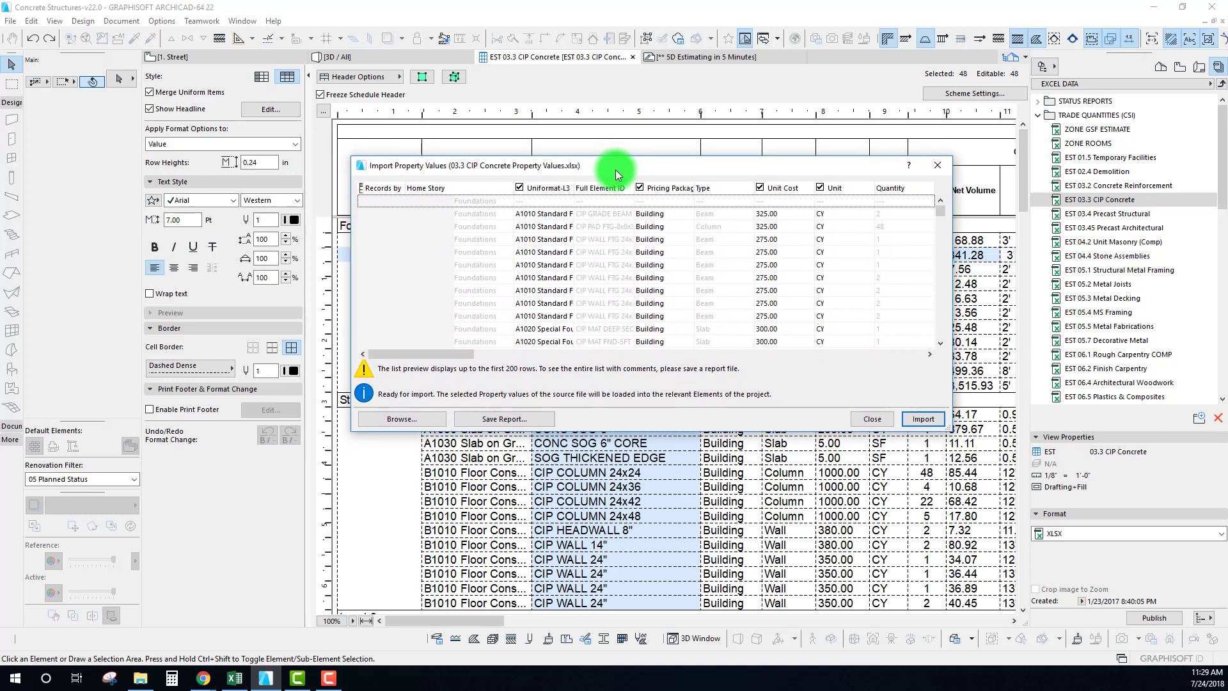
pyautogui.moveTo(953, 429); pyautogui.dragTo(1036, 562)
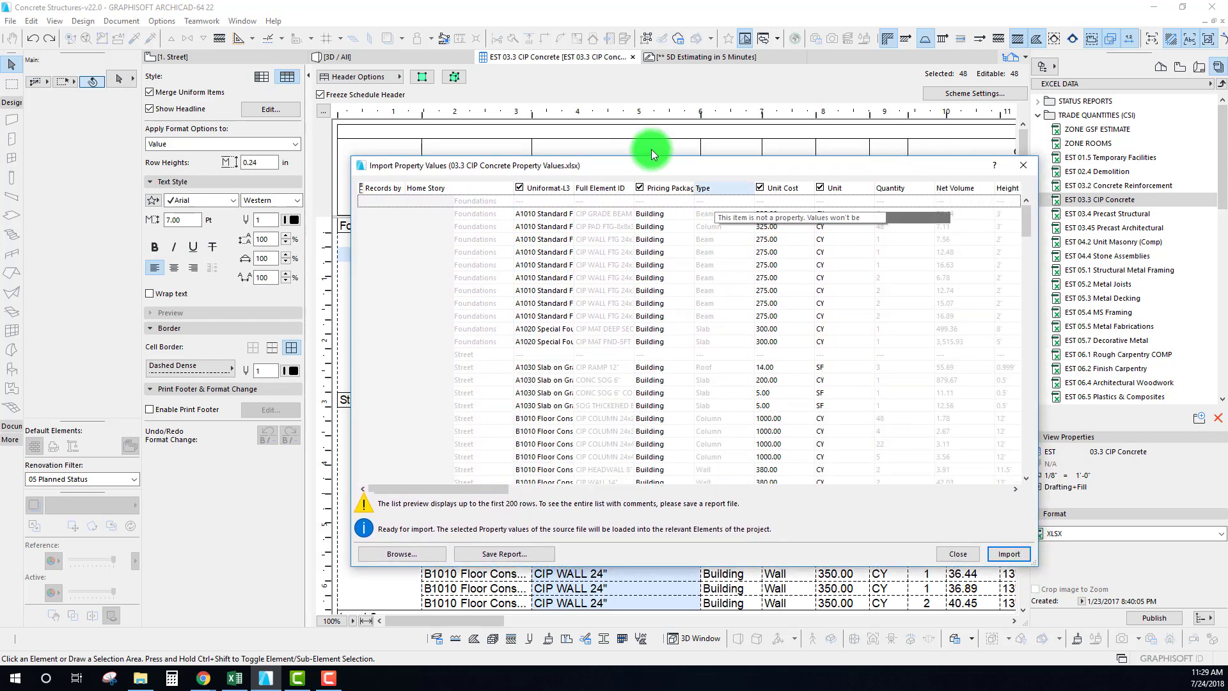
pyautogui.moveTo(631, 172); pyautogui.dragTo(609, 152)
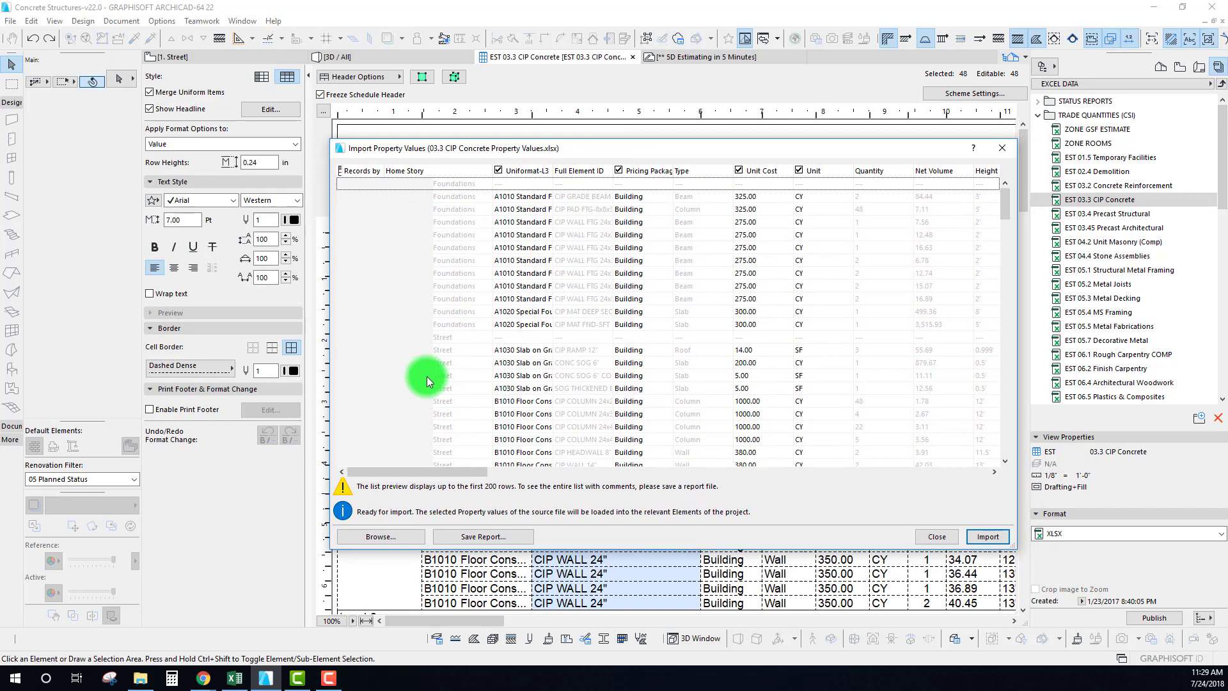
pyautogui.moveTo(436, 472); pyautogui.dragTo(400, 480)
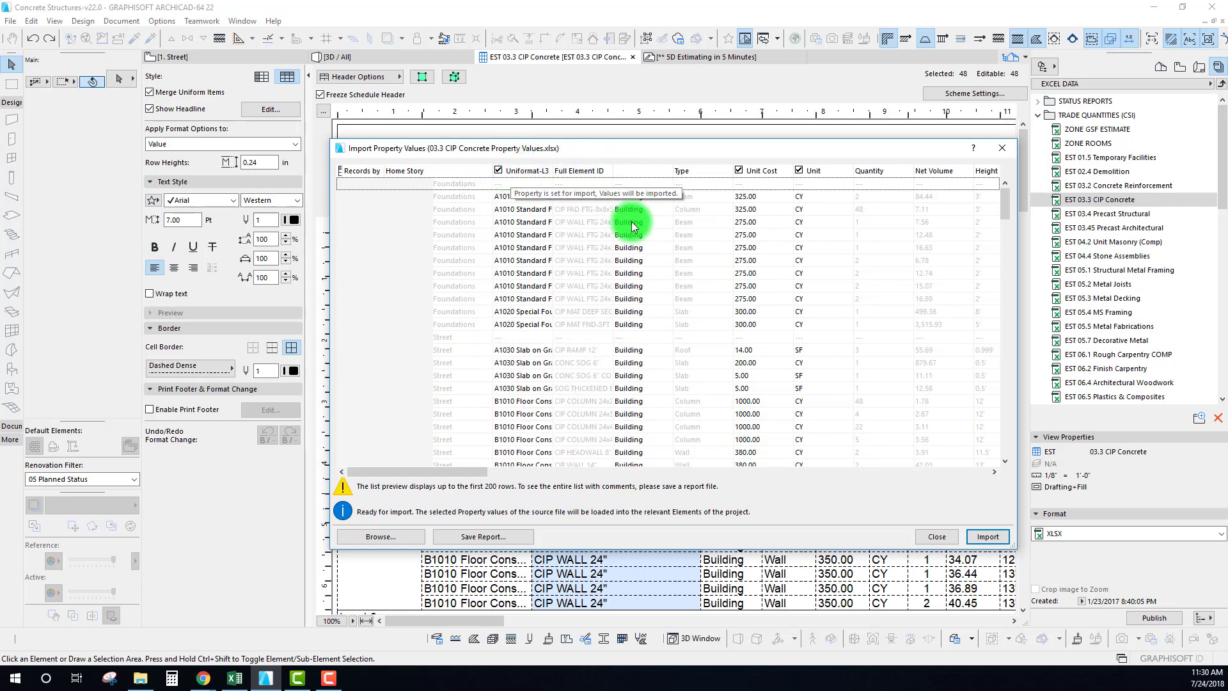
pyautogui.moveTo(460, 473); pyautogui.dragTo(593, 475)
pyautogui.click(466, 473)
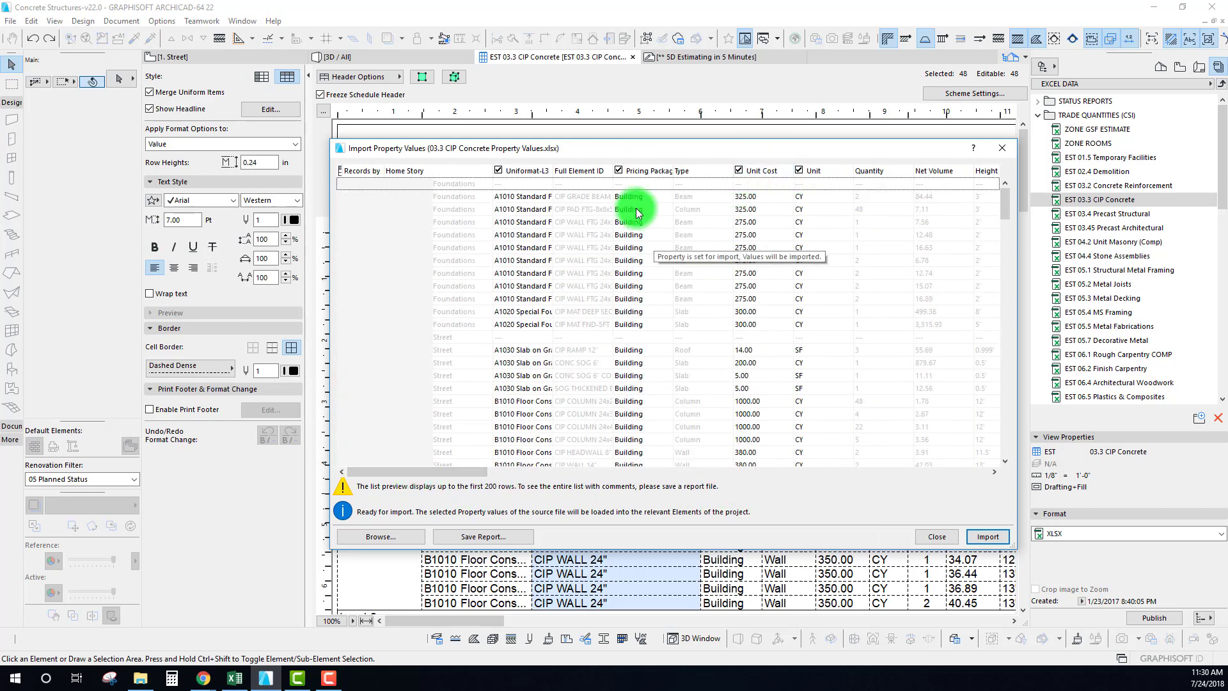
pyautogui.moveTo(1007, 211); pyautogui.dragTo(338, 487)
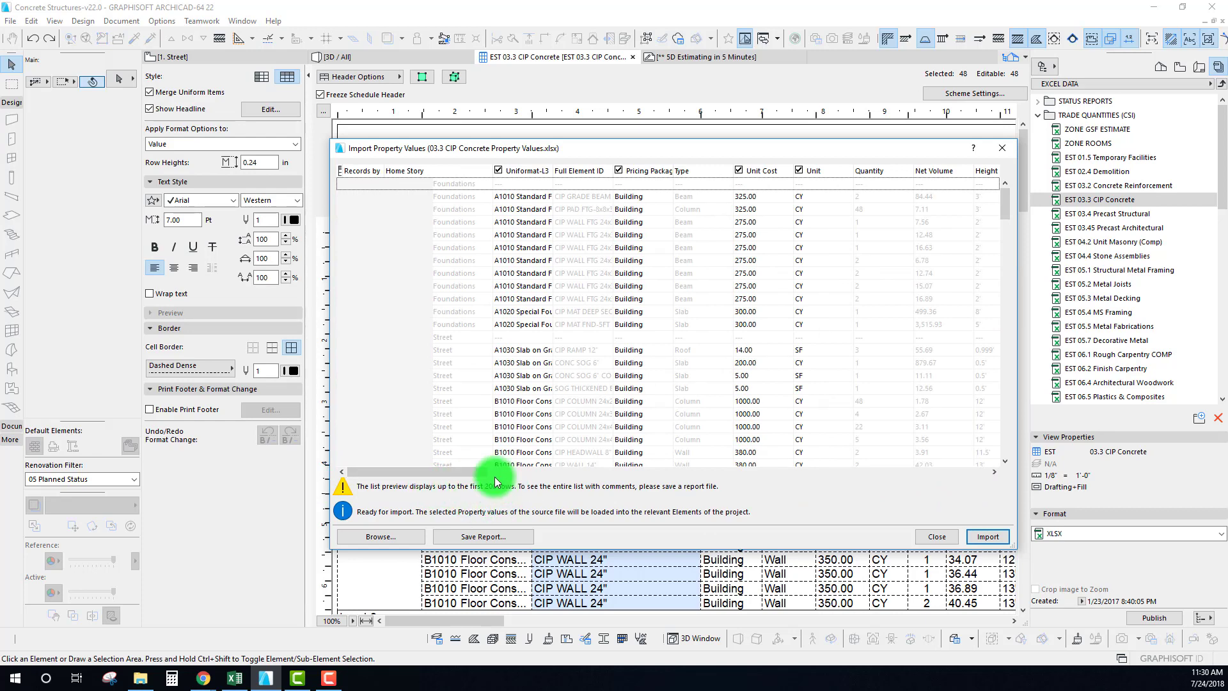
pyautogui.moveTo(597, 149); pyautogui.dragTo(596, 139)
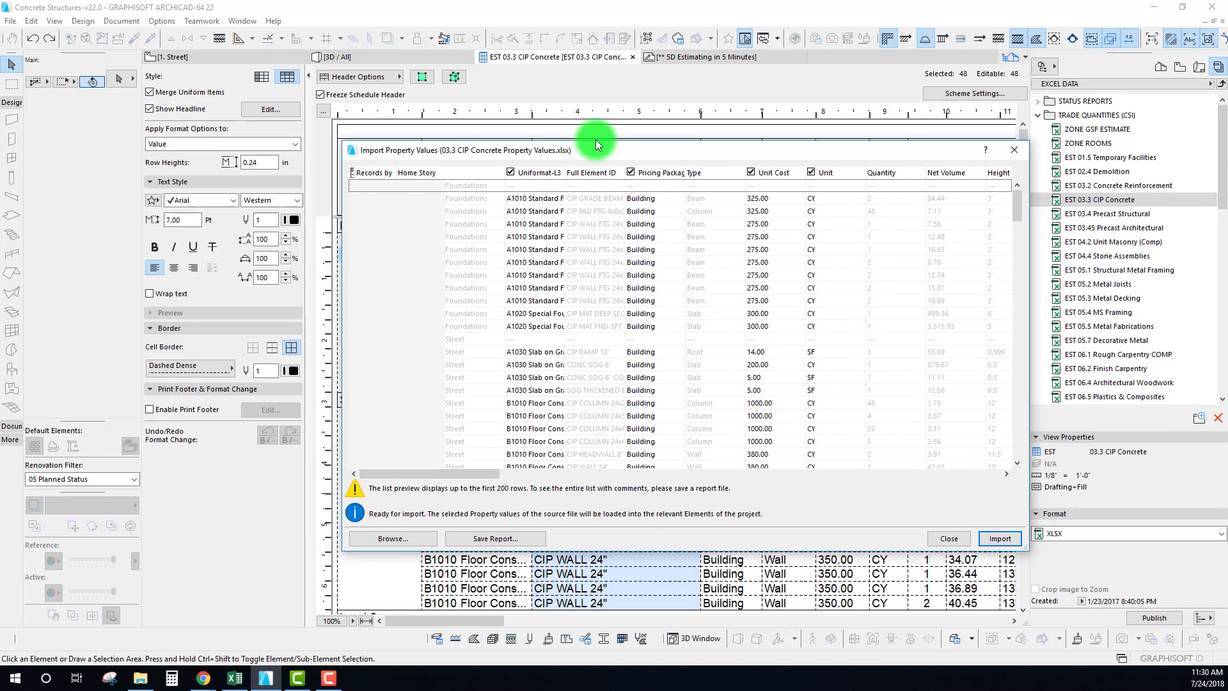
pyautogui.moveTo(1003, 195); pyautogui.dragTo(1016, 107)
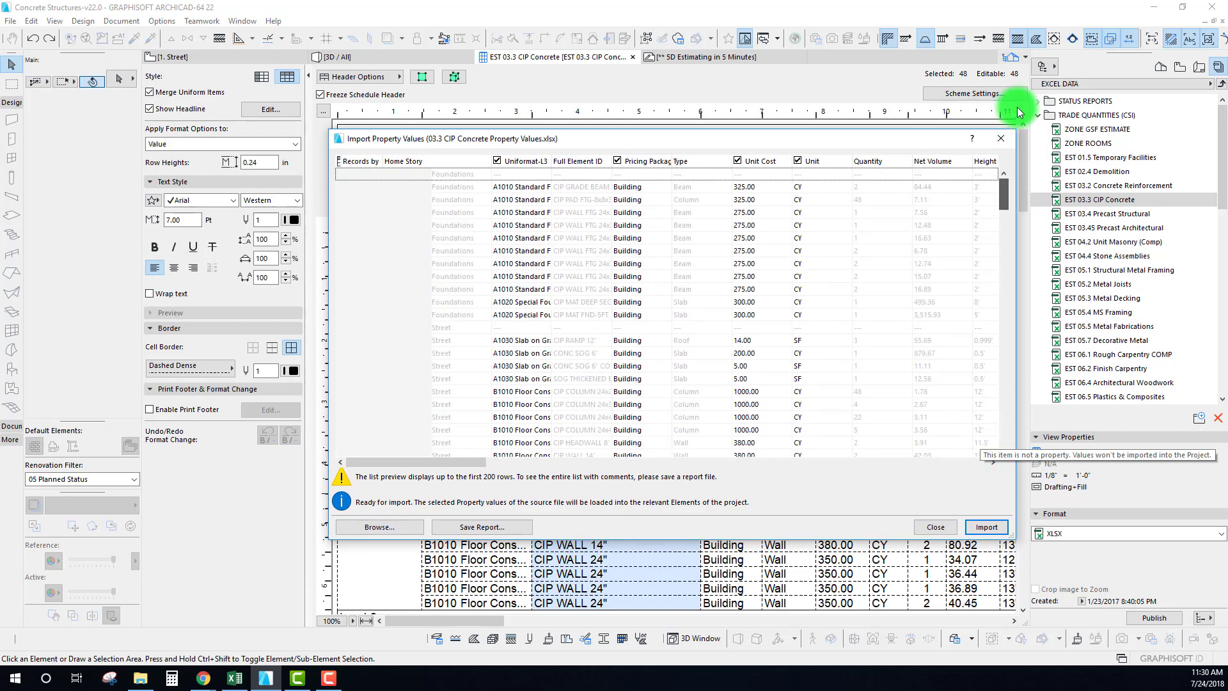
# Import the selected property values from the source file into the project's elements.
pyautogui.moveTo(822, 140); pyautogui.dragTo(810, 121)
pyautogui.click(974, 511)
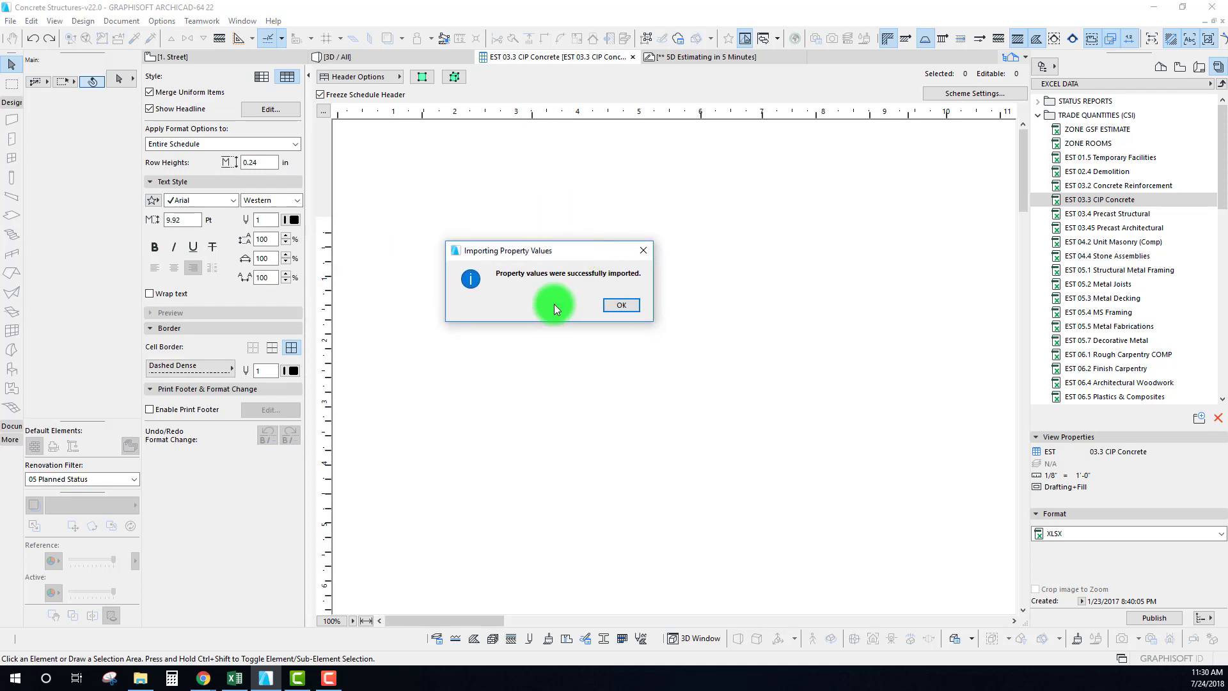
pyautogui.click(620, 306)
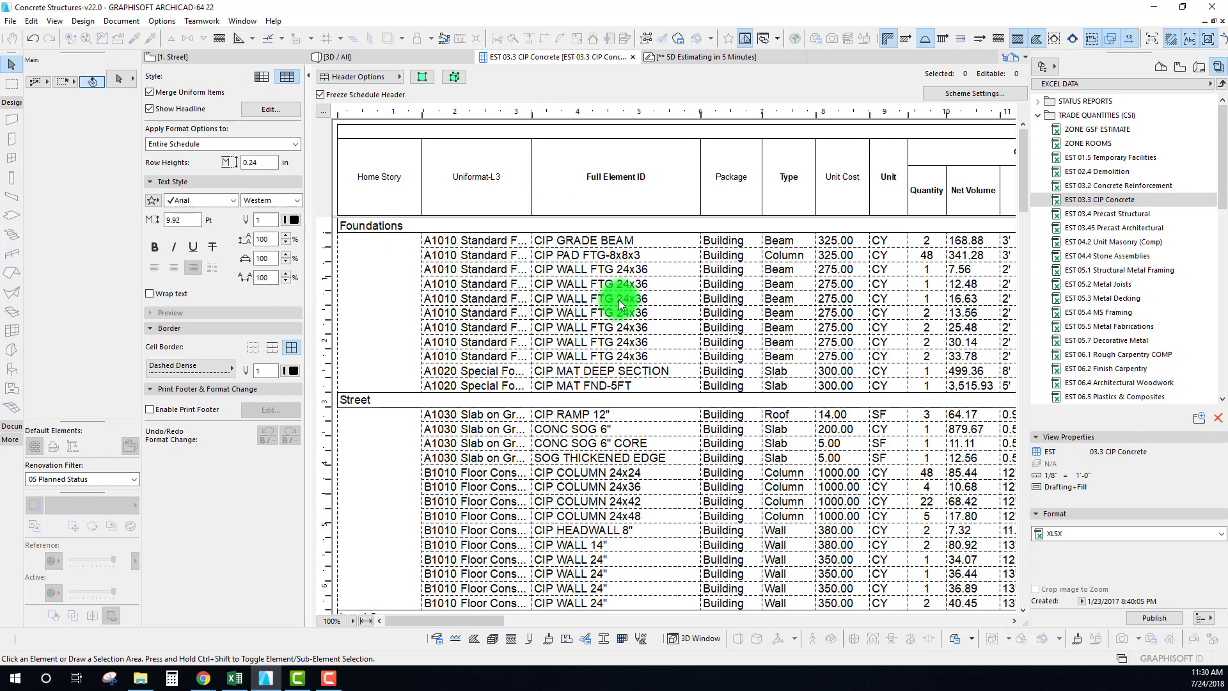
# Check the Unit Cost values in the schedule, then publish EST 03.3 CIP Concrete in XLSX format.
pyautogui.click(841, 280)
pyautogui.click(839, 239)
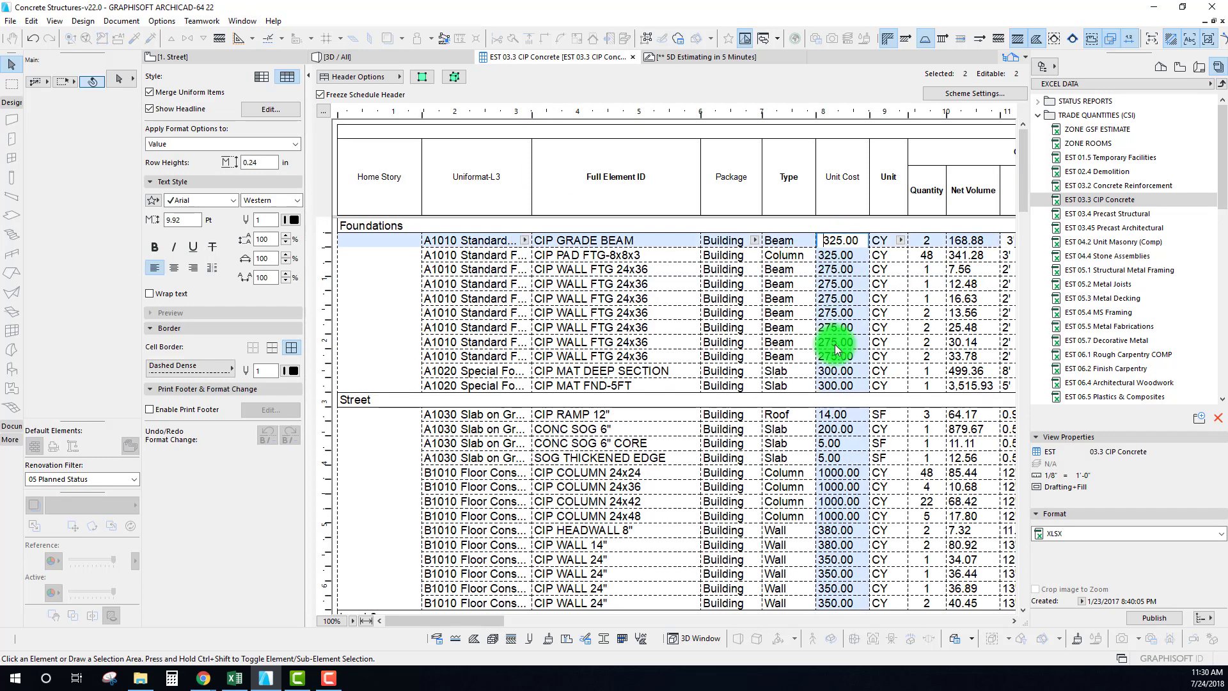
pyautogui.click(841, 241)
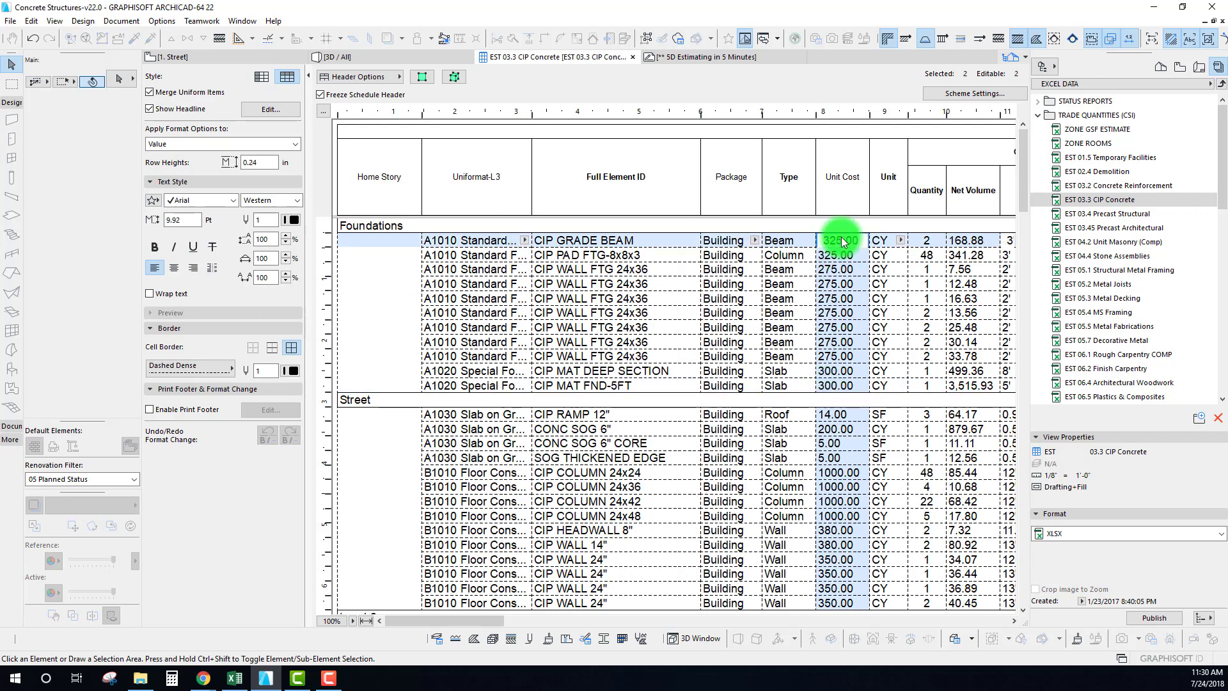
pyautogui.press('Escape')
pyautogui.scroll(-1, 949, 241)
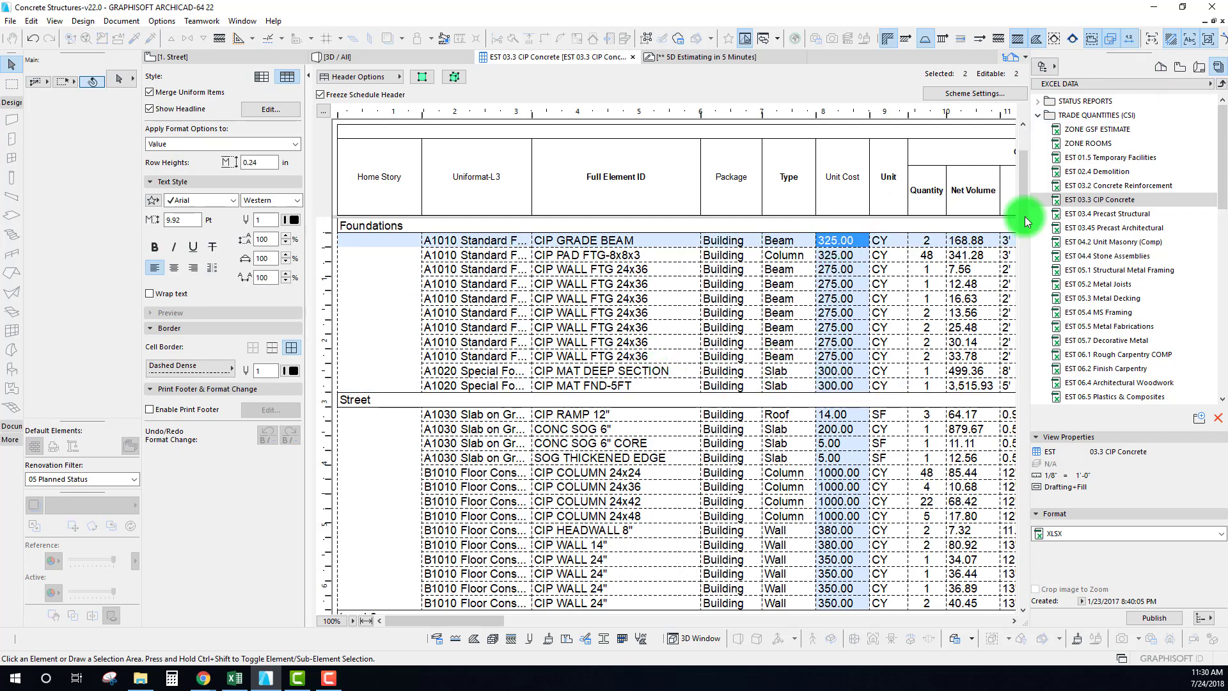
pyautogui.click(1151, 618)
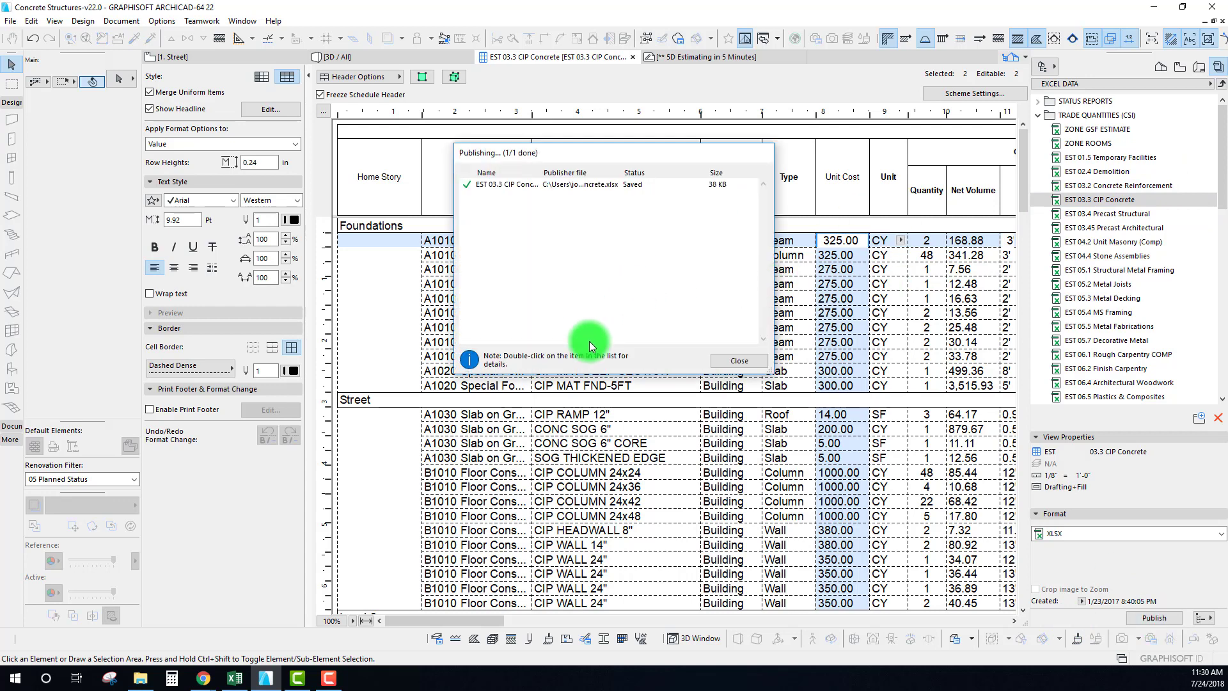
pyautogui.click(739, 360)
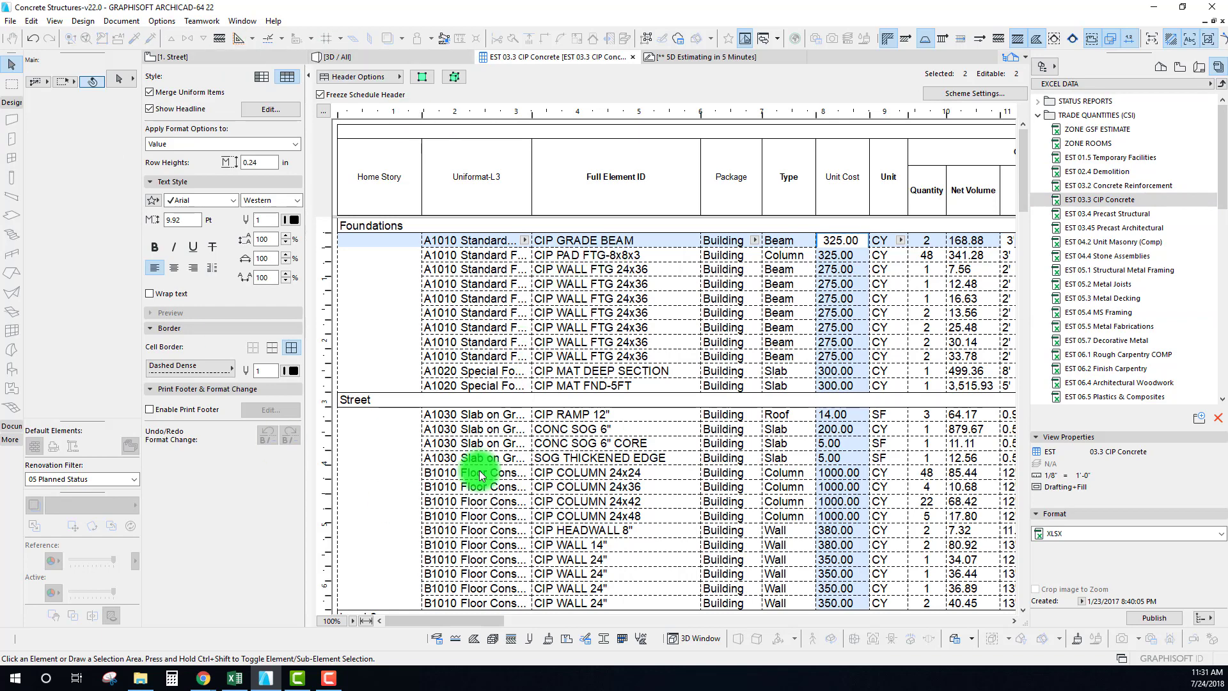
# Switch to ContraBIM-Estimate Template.xlsm in Excel, refresh the Cast in Place Concrete sheet, and review its Total Cost and line items.
pyautogui.click(233, 679)
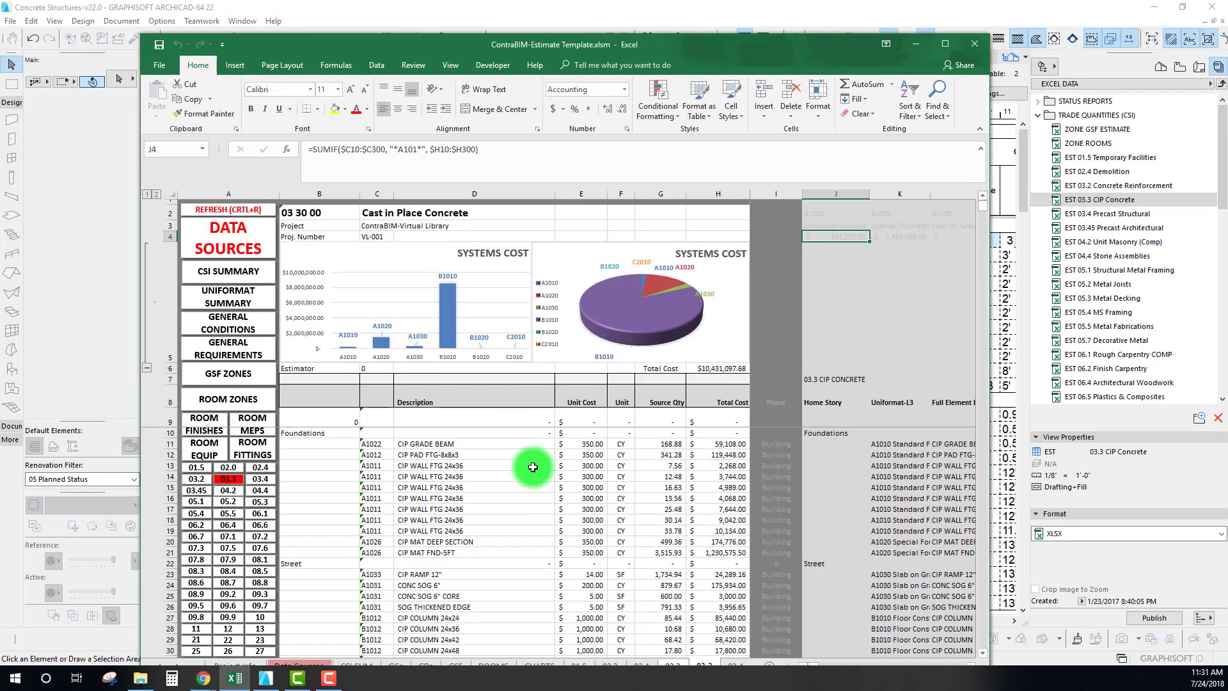
pyautogui.click(608, 464)
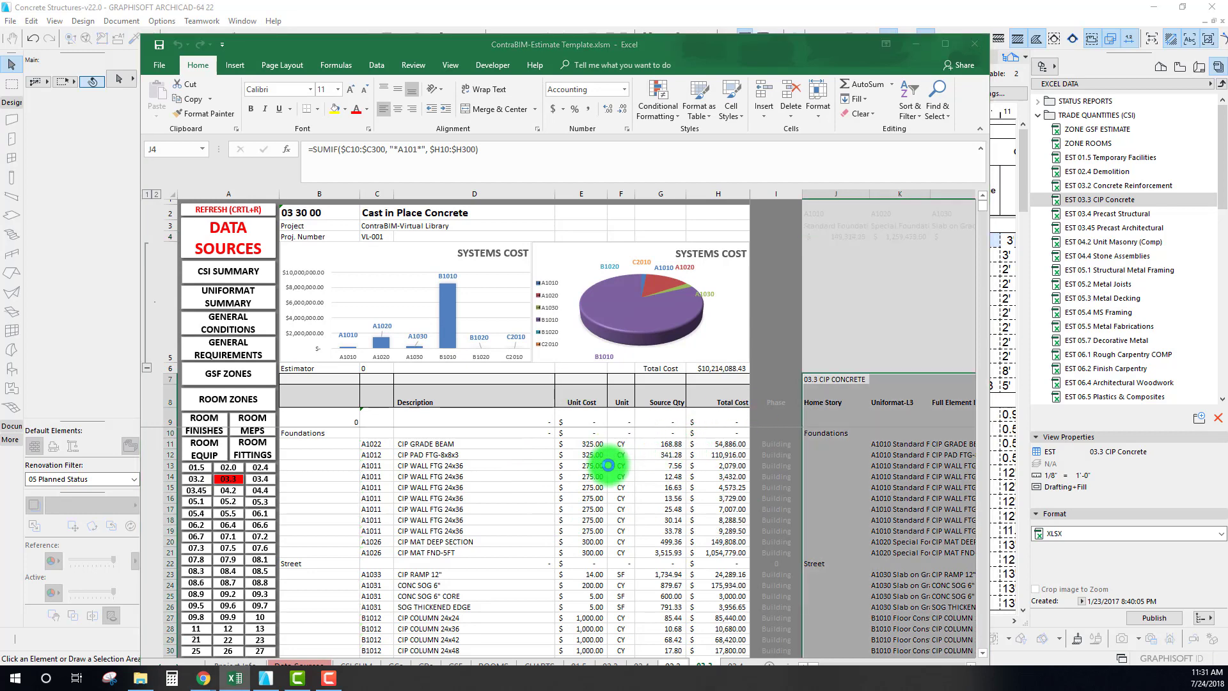
pyautogui.click(636, 377)
pyautogui.click(723, 371)
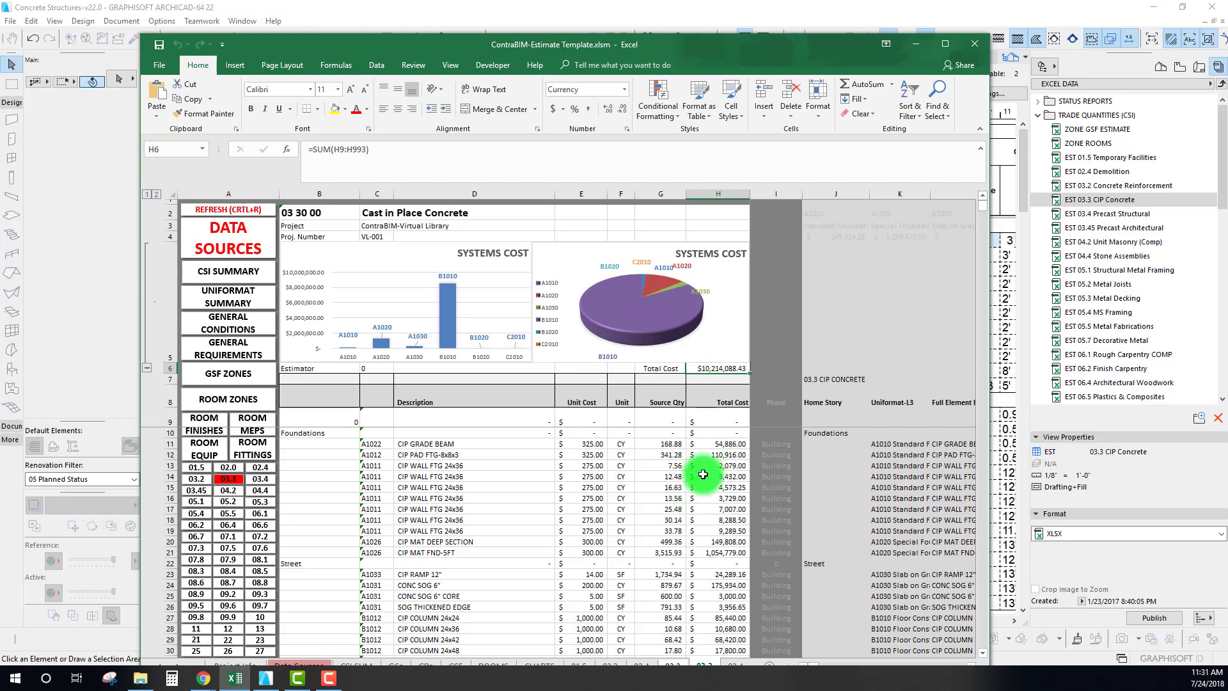
pyautogui.click(483, 550)
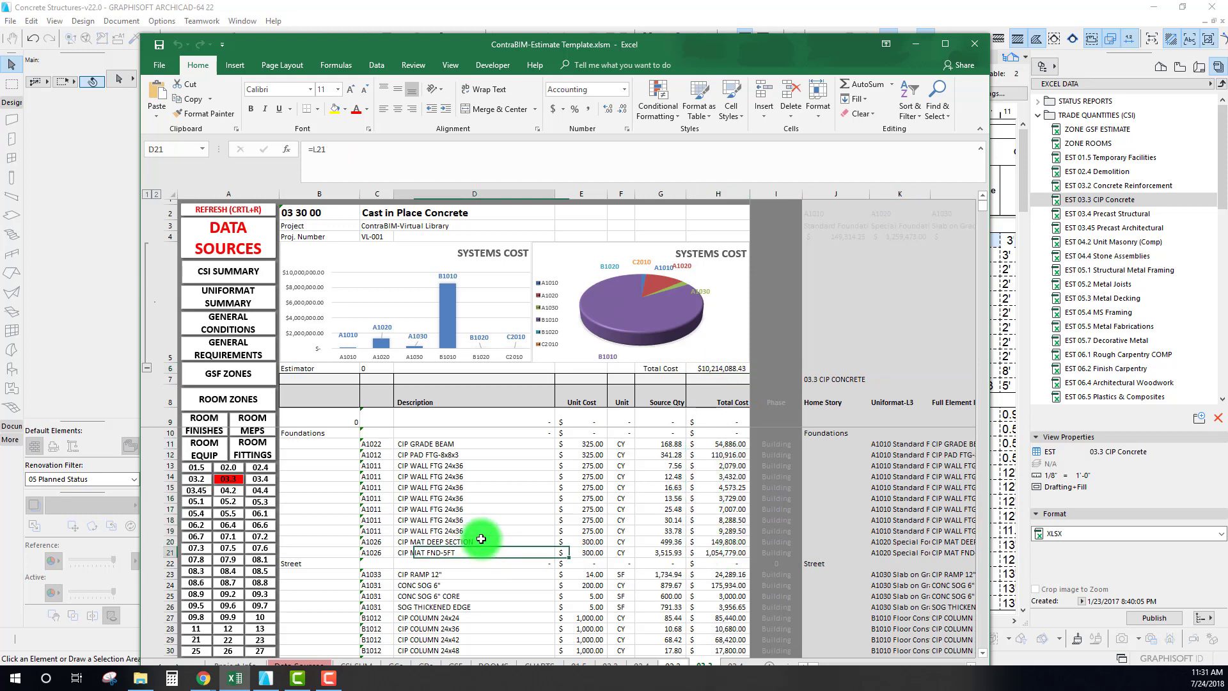
pyautogui.keyDown('ctrl'); pyautogui.scroll(-2, 463, 475); pyautogui.keyUp('ctrl')
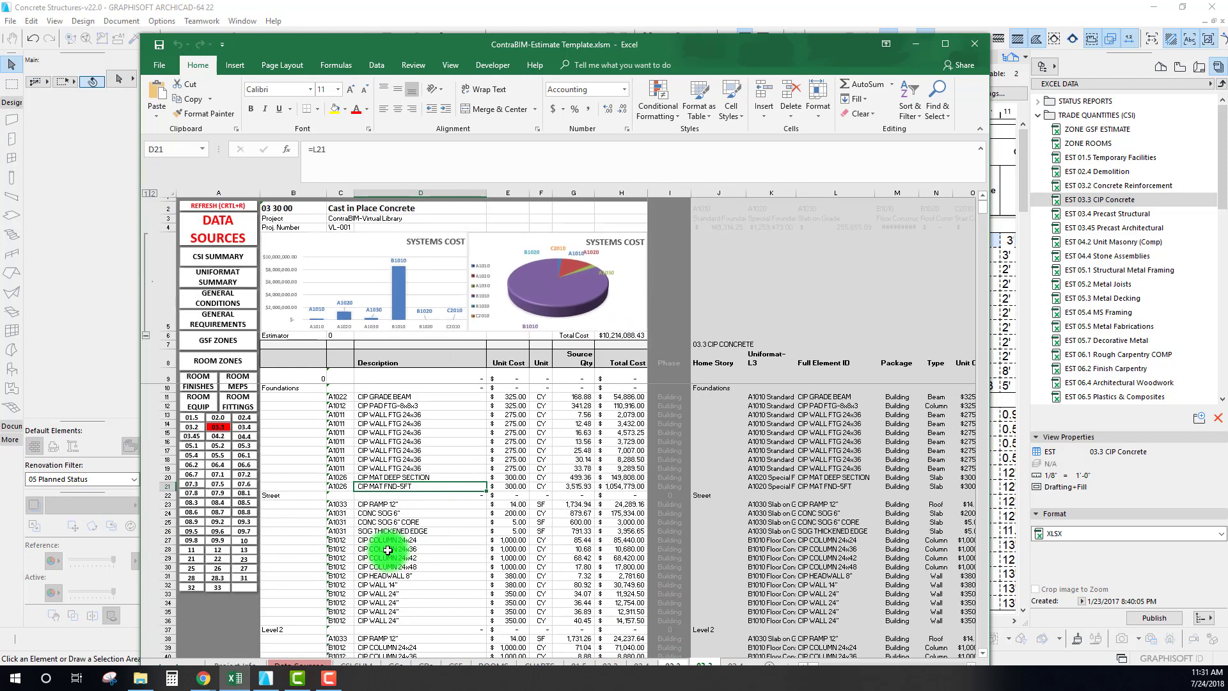
pyautogui.scroll(-12, 505, 512)
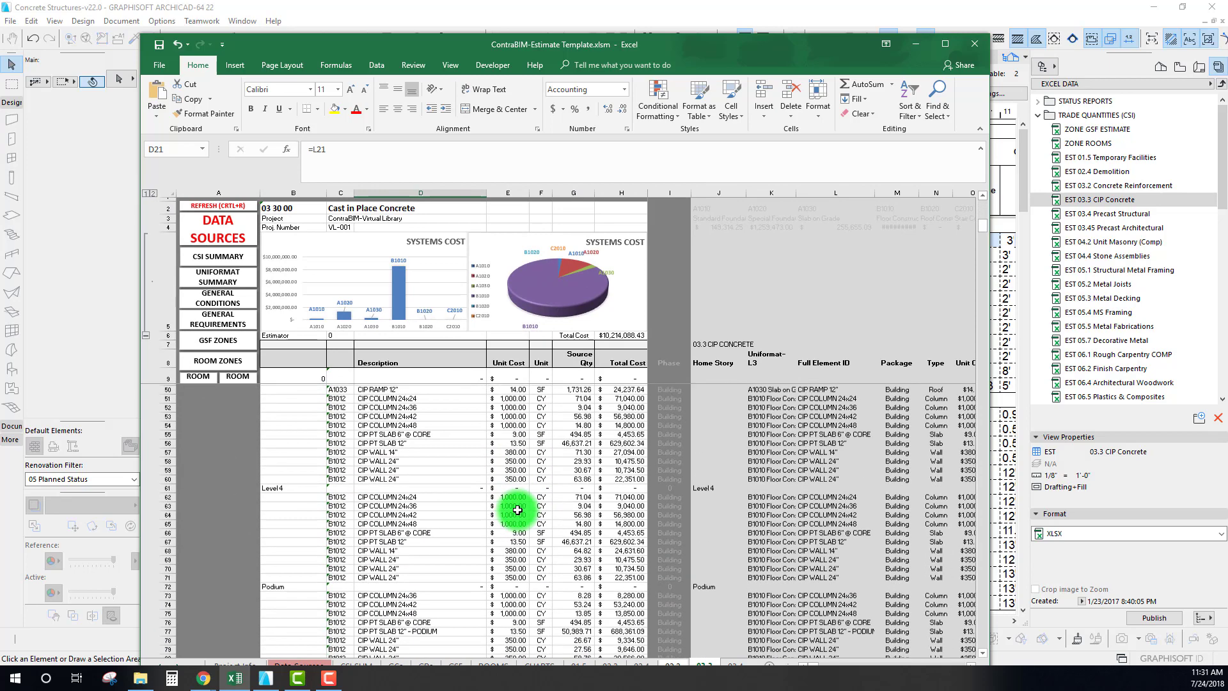
pyautogui.scroll(12, 504, 512)
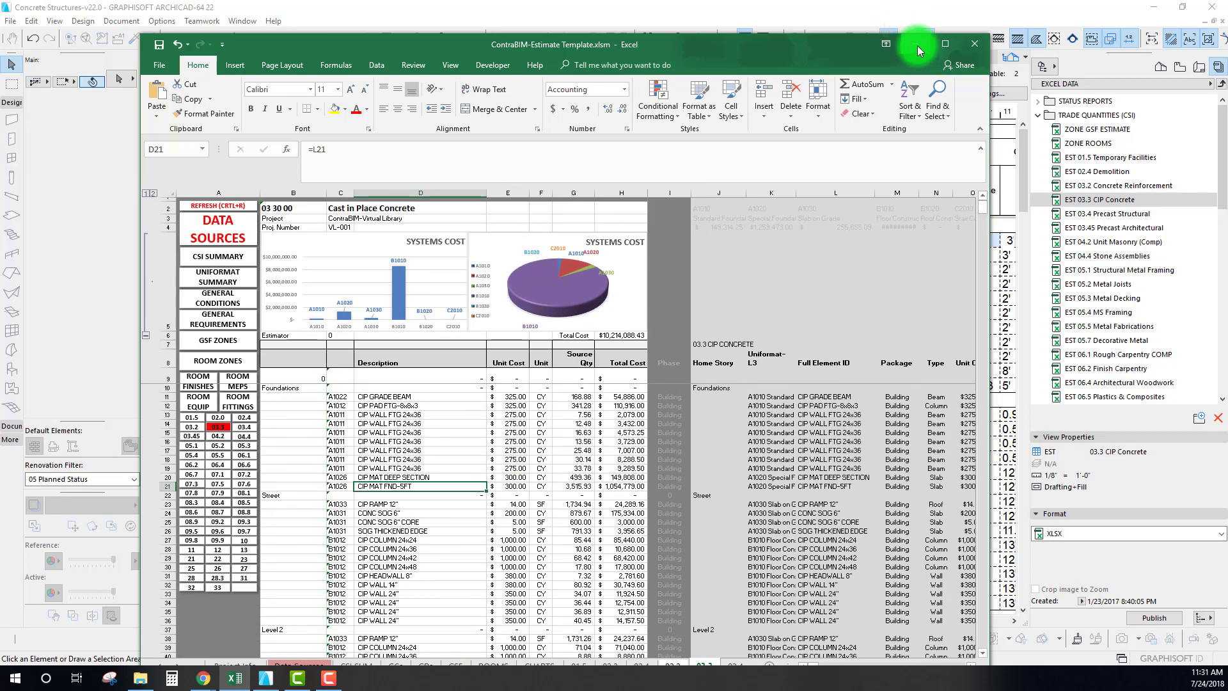
# Minimize the estimate workbook to return to ARCHICAD and show the concrete structure in the 3D view.
pyautogui.click(917, 45)
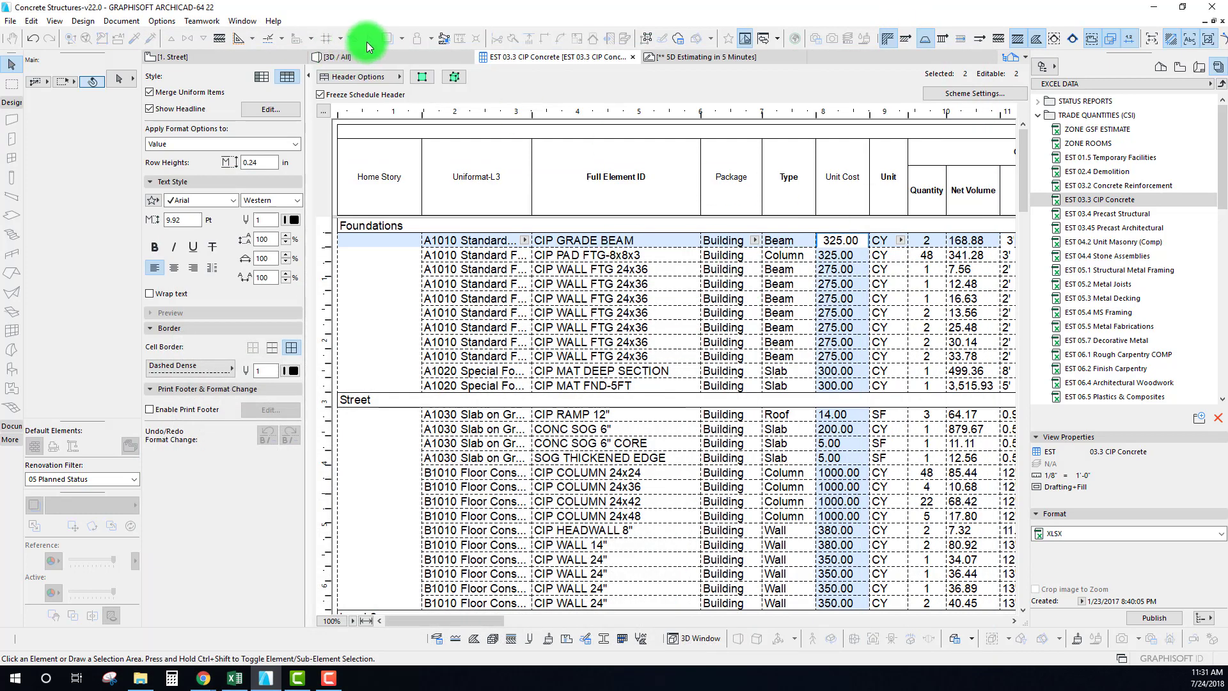
pyautogui.click(376, 58)
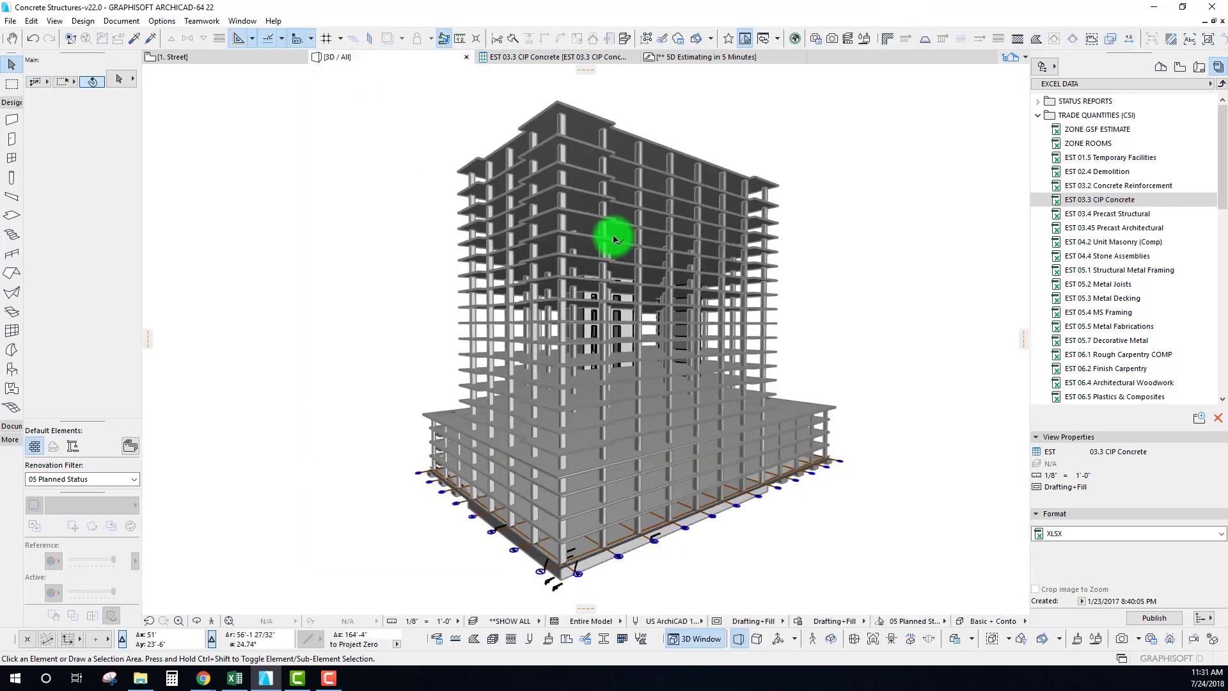
# Switch the 3D view to parallel projection and look perpendicular to the podium's dark wall to show the tower in elevation.
pyautogui.moveTo(657, 311); pyautogui.dragTo(658, 479)
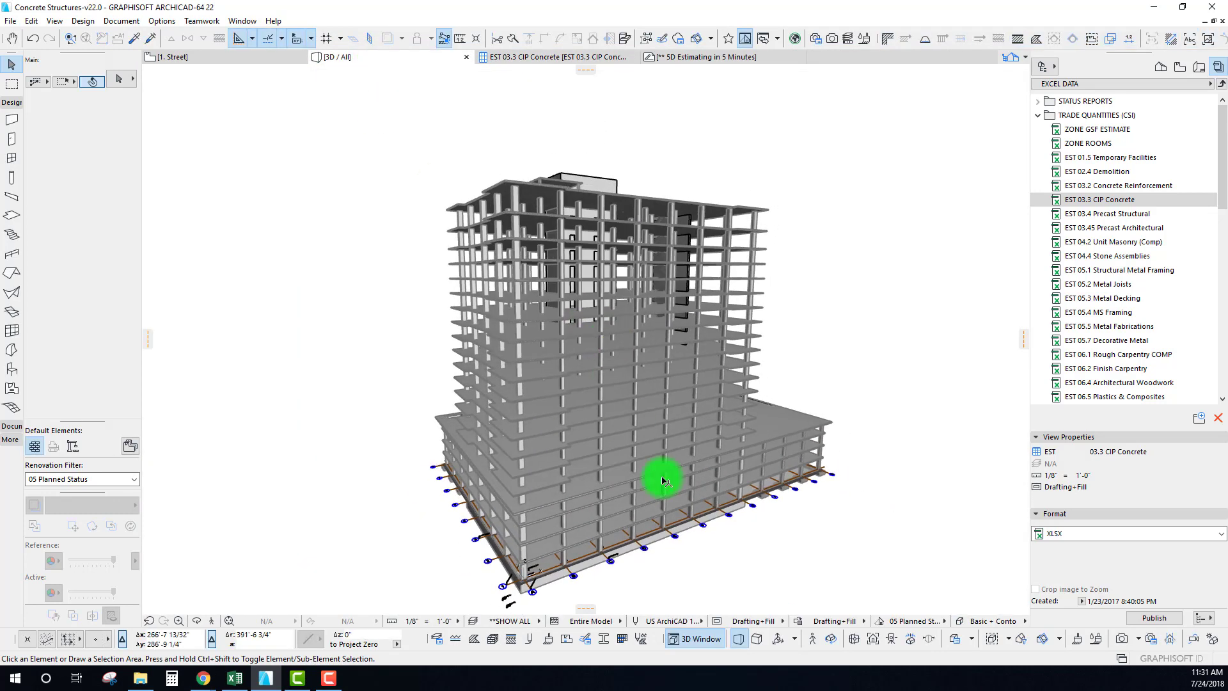
pyautogui.click(758, 638)
pyautogui.keyDown('shift'); pyautogui.moveTo(689, 332); pyautogui.dragTo(891, 646, button='middle'); pyautogui.keyUp('shift')
pyautogui.click(871, 643)
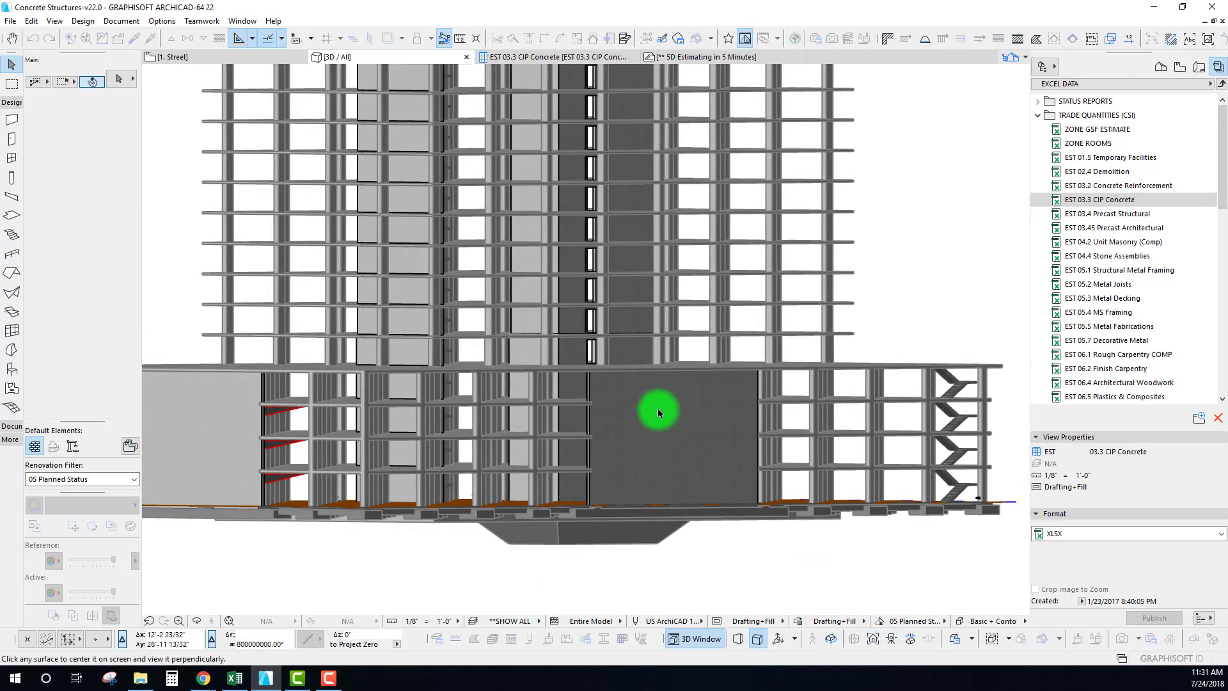
pyautogui.click(657, 408)
pyautogui.scroll(-3, 477, 378)
pyautogui.moveTo(450, 271); pyautogui.dragTo(503, 361, button='middle')
pyautogui.scroll(1, 413, 347)
pyautogui.scroll(2, 480, 365)
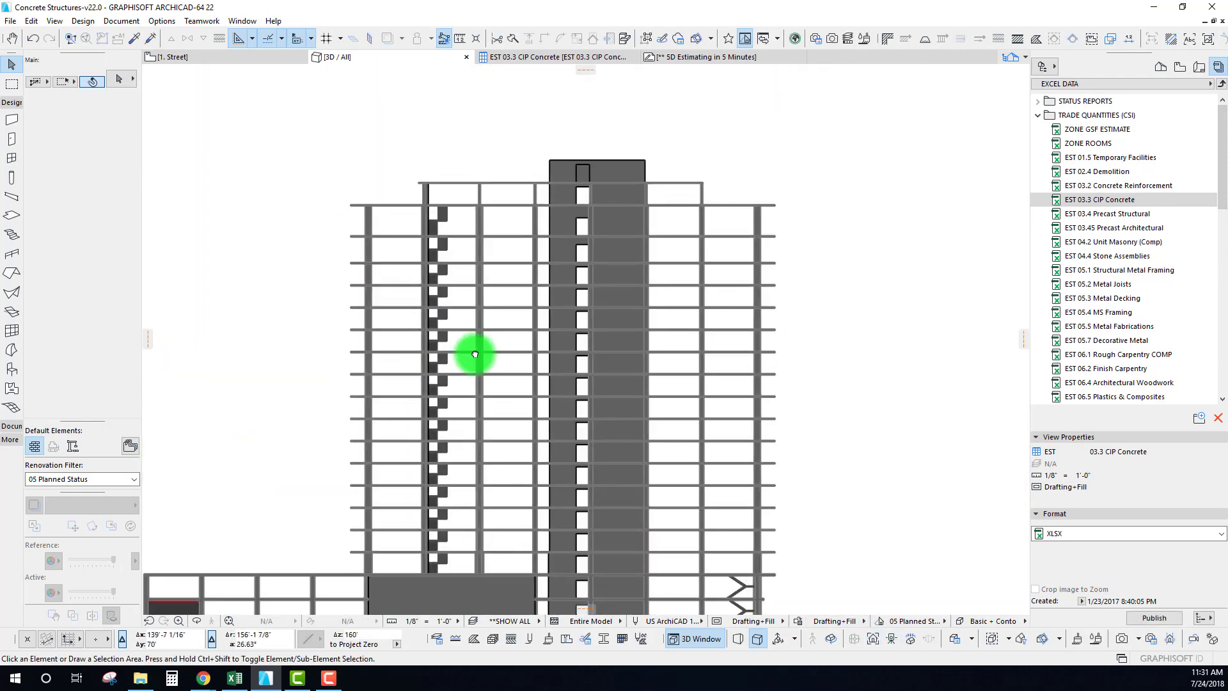
# Draw a rectangular marquee around the upper floors of the tower, wider than the slabs on both sides.
pyautogui.click(12, 84)
pyautogui.click(321, 174)
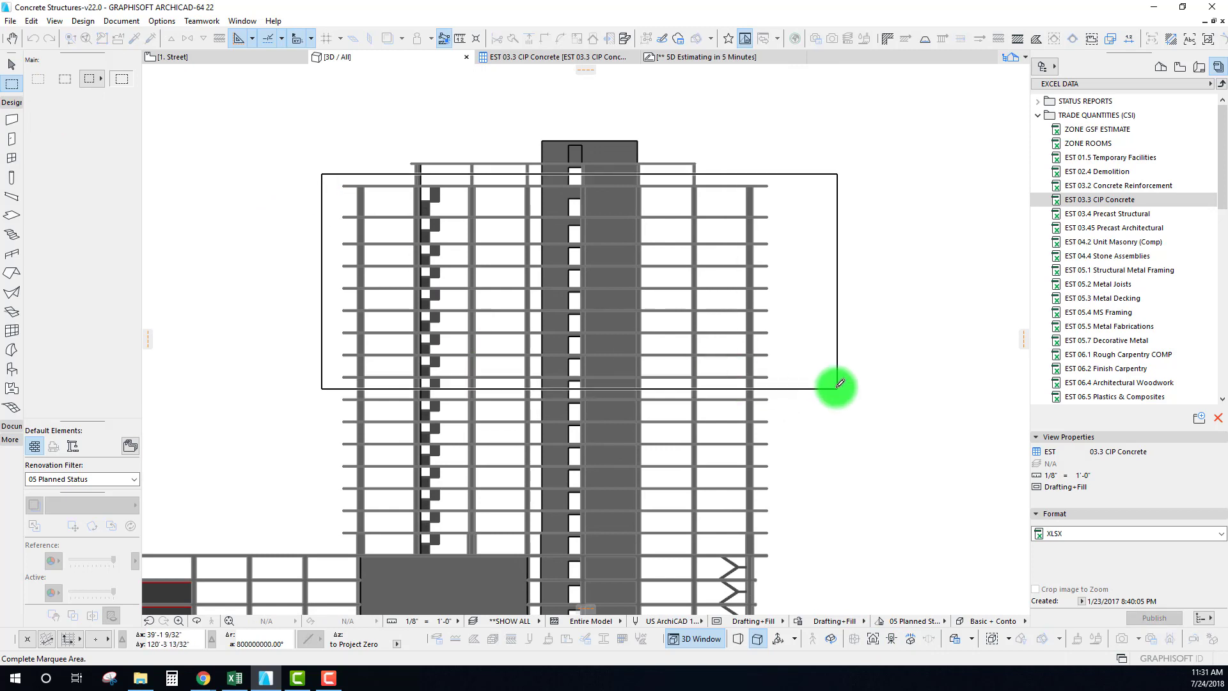
pyautogui.click(795, 363)
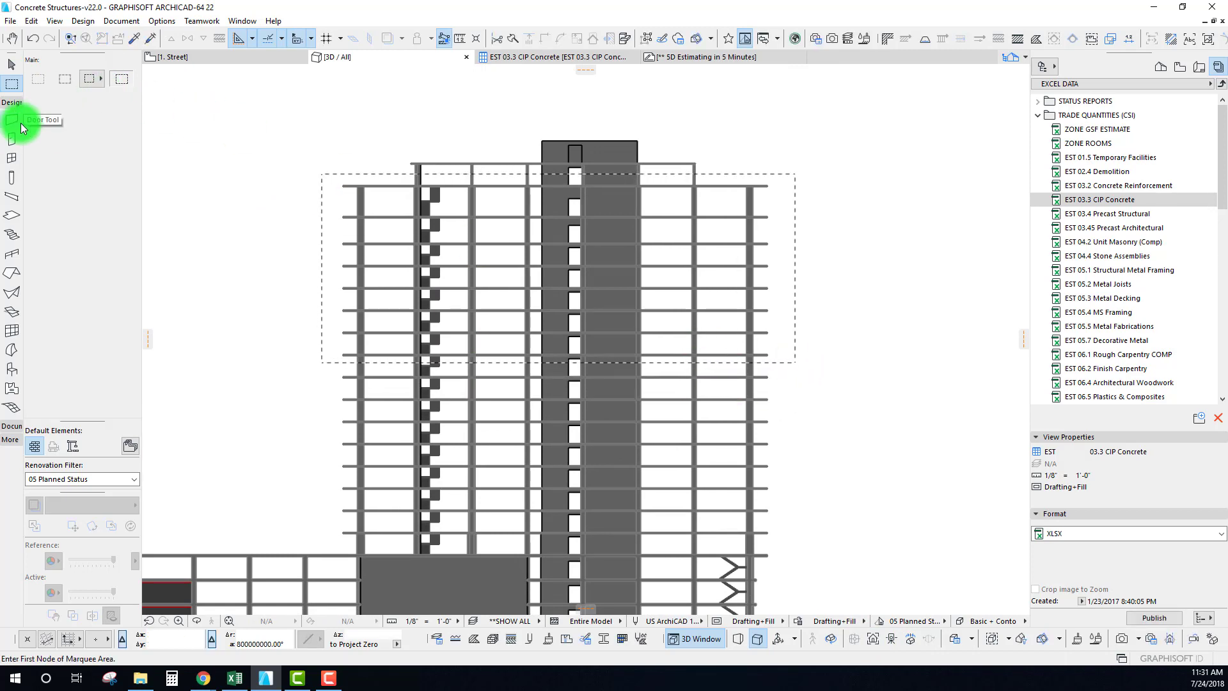
pyautogui.click(11, 178)
pyautogui.hotkey('ctrl', 'a')
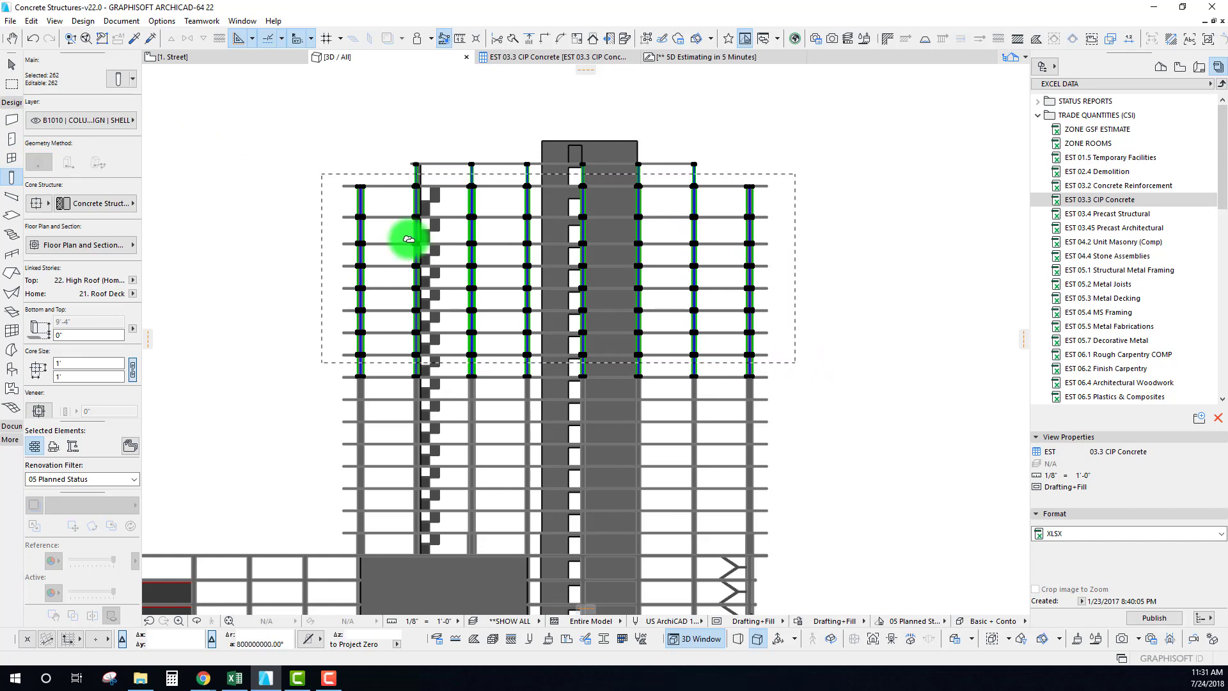
pyautogui.press('Escape')
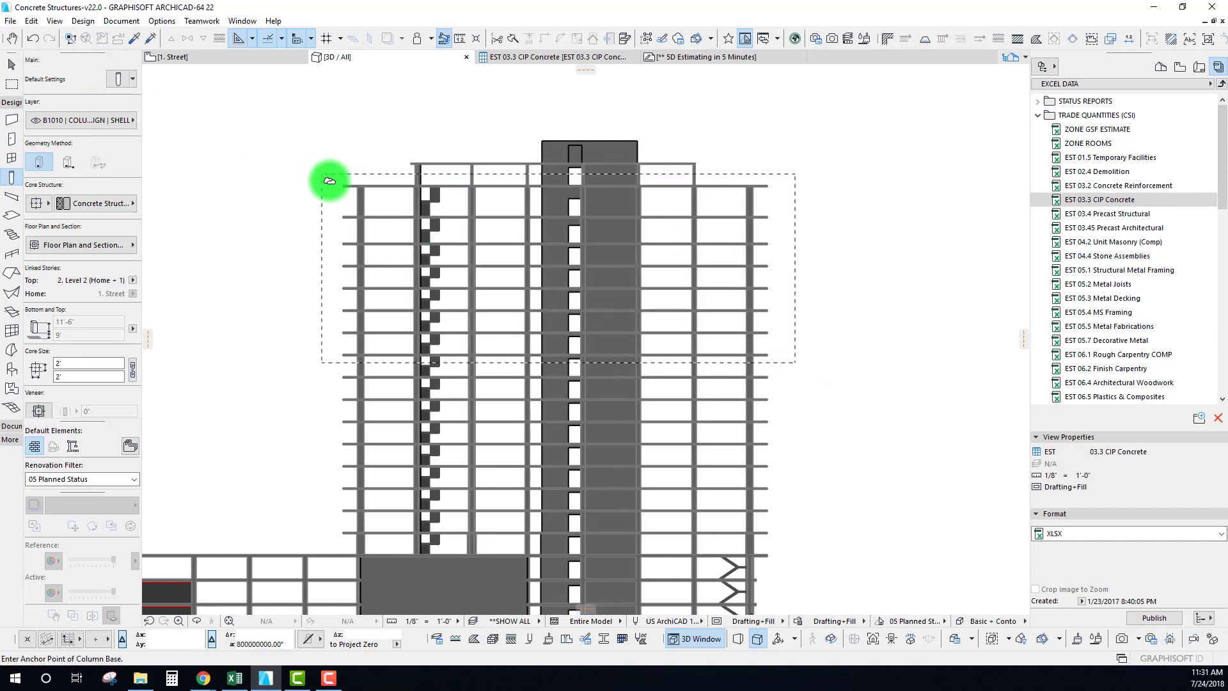
pyautogui.click(11, 64)
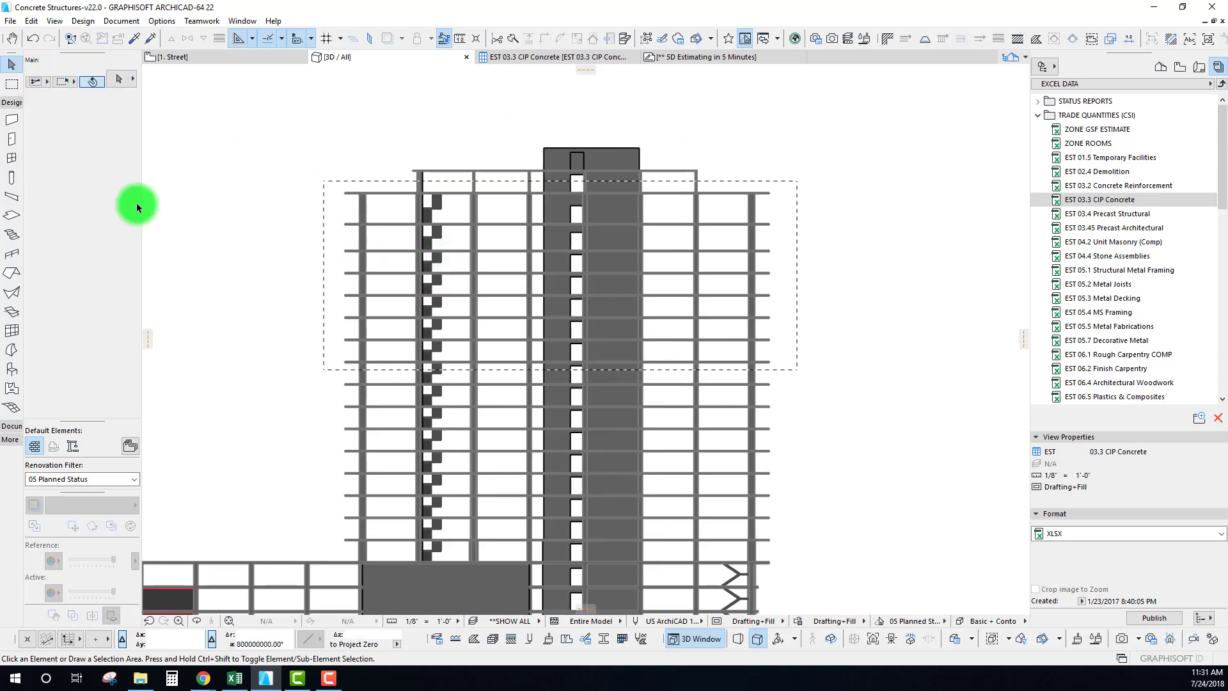
# Select all columns within the marquee and set their core width to 2.5 feet.
pyautogui.click(12, 178)
pyautogui.hotkey('ctrl', 'a')
pyautogui.moveTo(373, 236)
pyautogui.keyDown('shift'); pyautogui.mouseDown(button='middle')
pyautogui.moveTo(636, 294)
pyautogui.moveTo(655, 326)
pyautogui.moveTo(597, 269)
pyautogui.moveTo(529, 318)
pyautogui.moveTo(477, 310)
pyautogui.moveTo(470, 324)
pyautogui.mouseUp(button='middle'); pyautogui.keyUp('shift')
pyautogui.scroll(5, 470, 325)
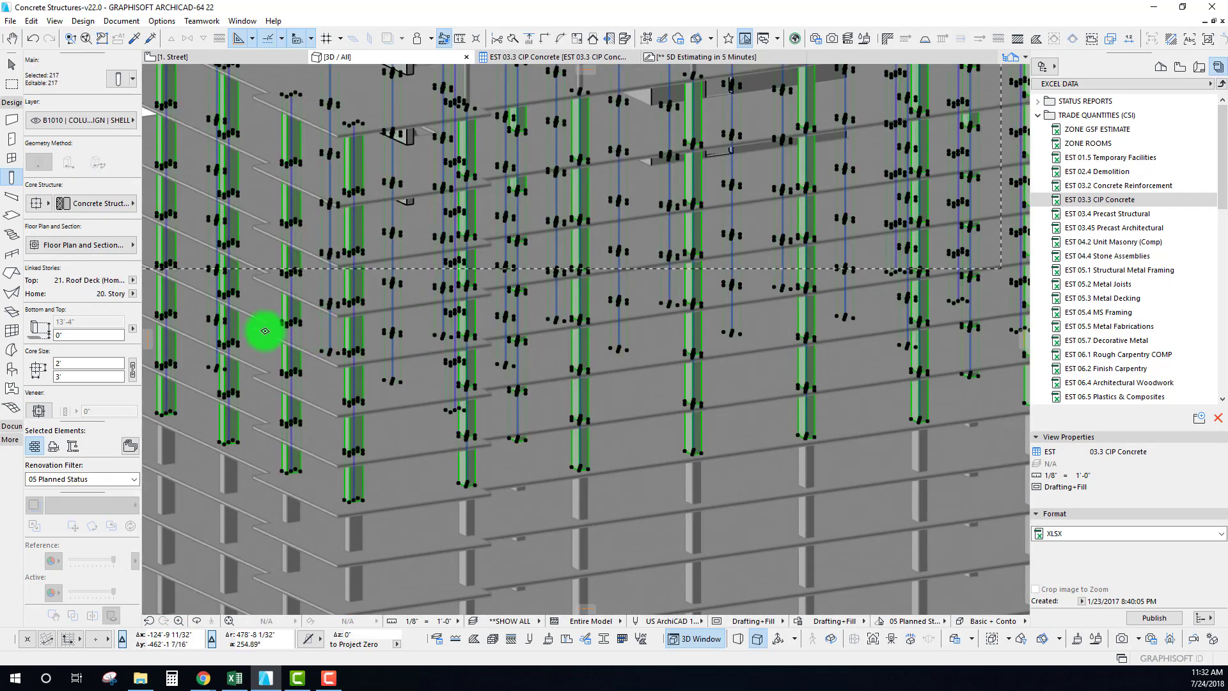
pyautogui.scroll(-1, 68, 354)
pyautogui.scroll(-1, 68, 354)
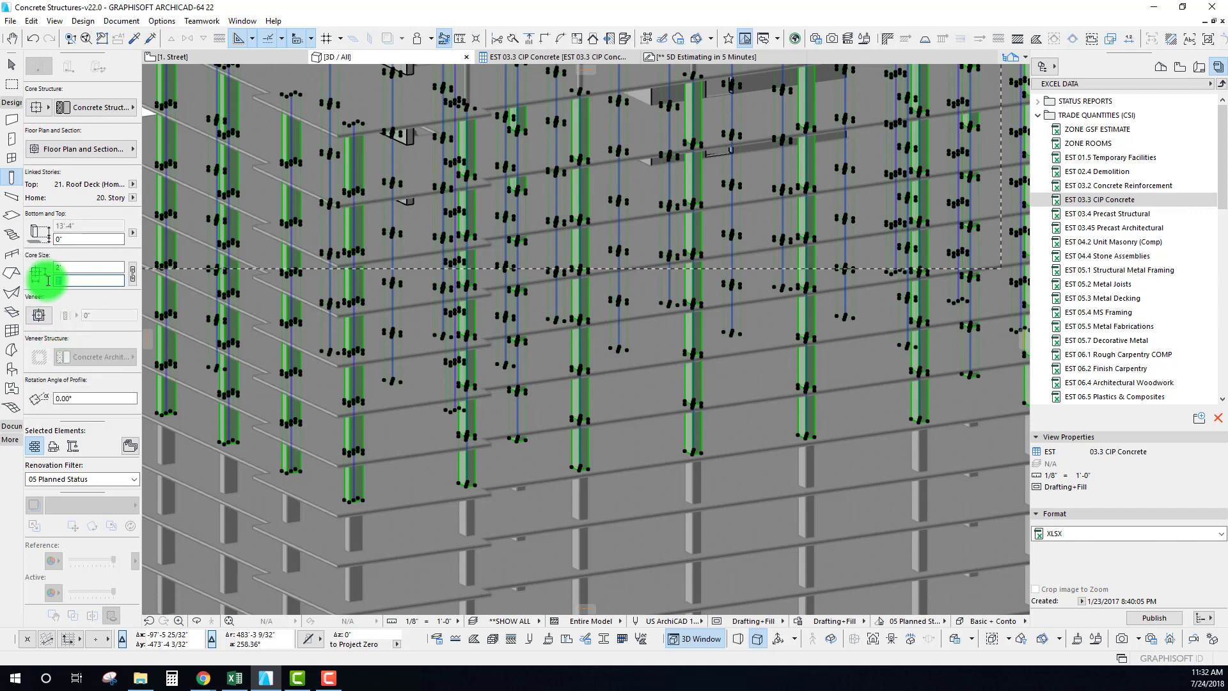
pyautogui.click(86, 281)
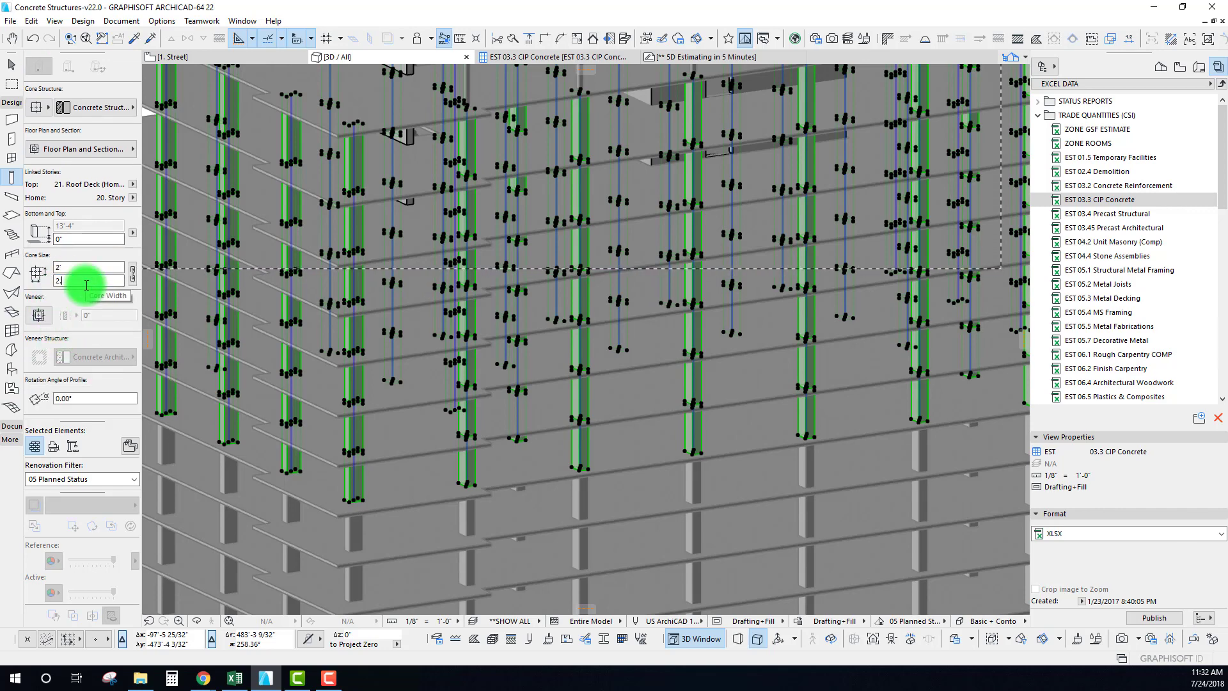
pyautogui.write('2.5')
pyautogui.press('Return')
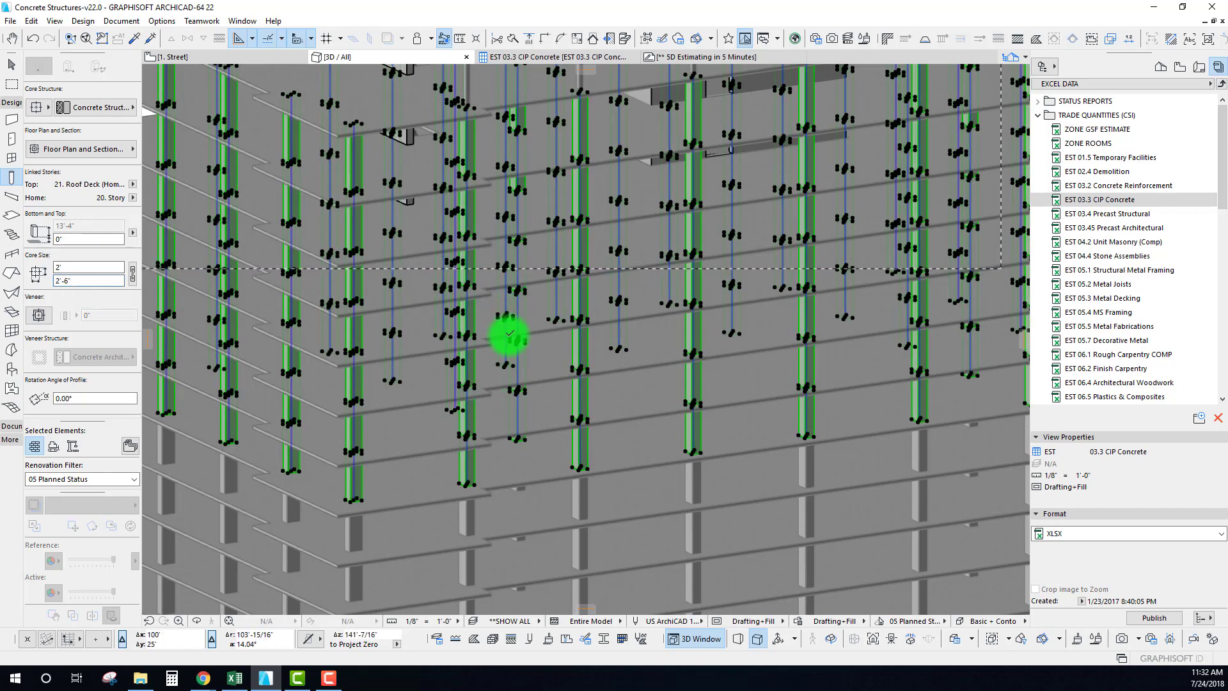
# Set the selected columns' Unit Cost property to 900.00, then clear the selection and the marquee.
pyautogui.scroll(-5, 508, 336)
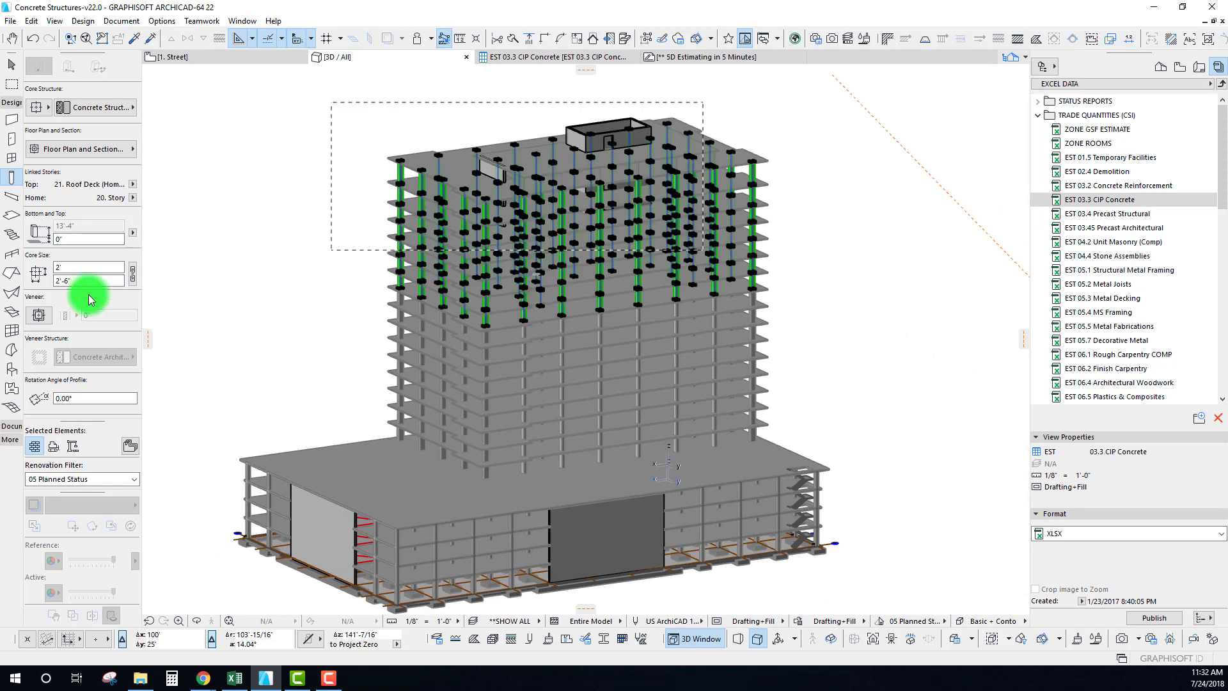
pyautogui.scroll(-5, 91, 320)
pyautogui.scroll(-3, 91, 320)
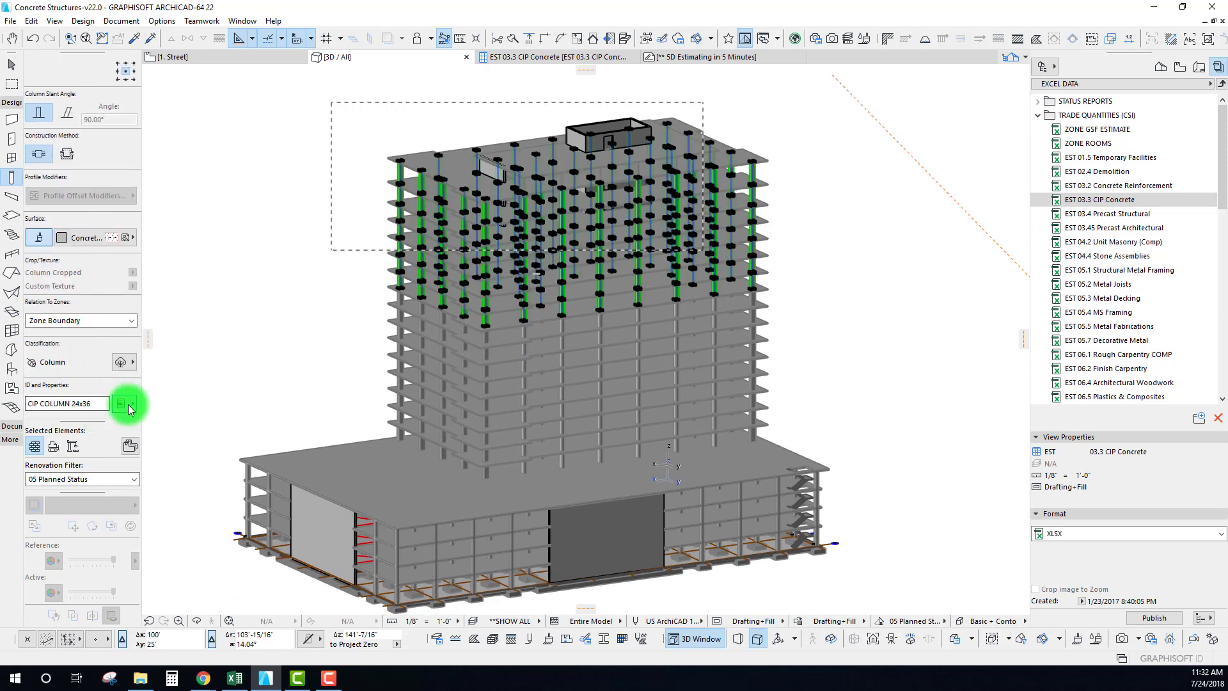
pyautogui.click(128, 405)
pyautogui.click(279, 405)
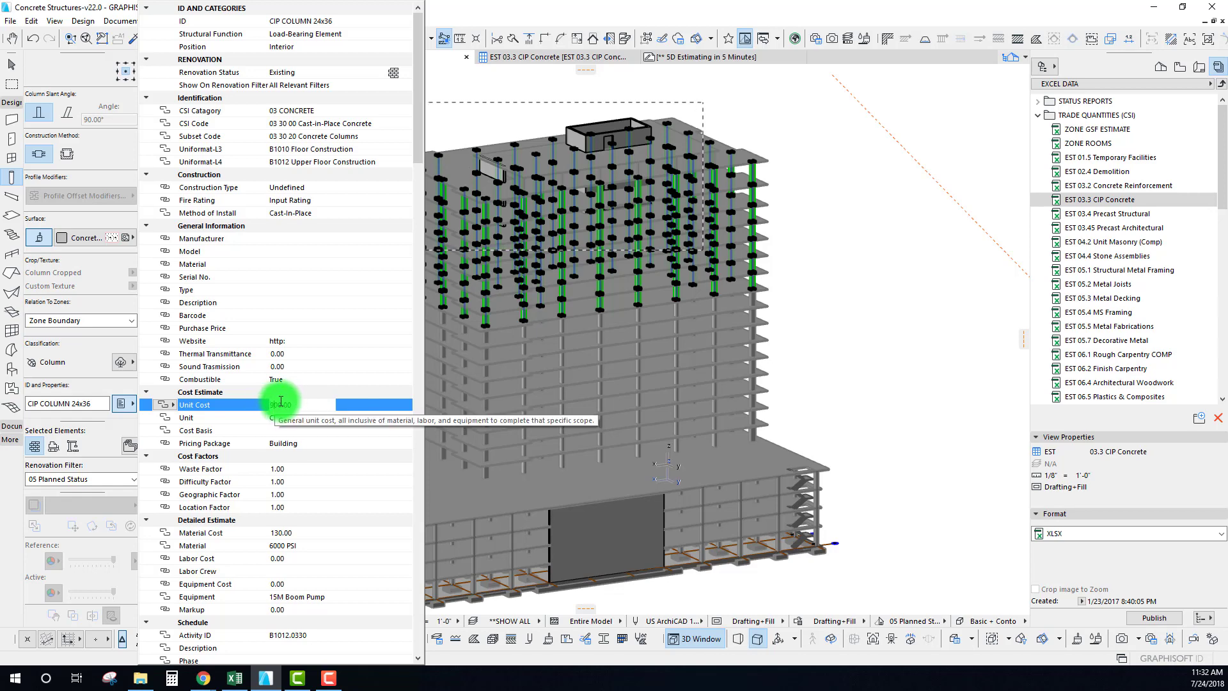
pyautogui.click(561, 244)
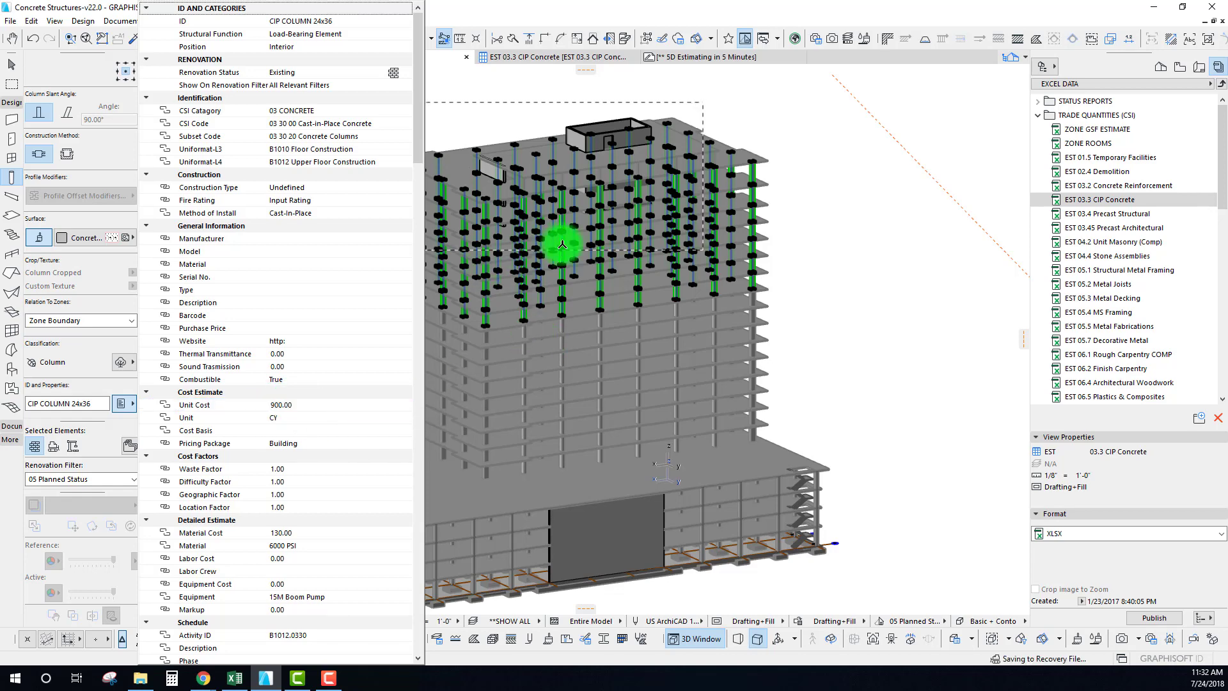
pyautogui.moveTo(475, 263); pyautogui.dragTo(476, 231, button='middle')
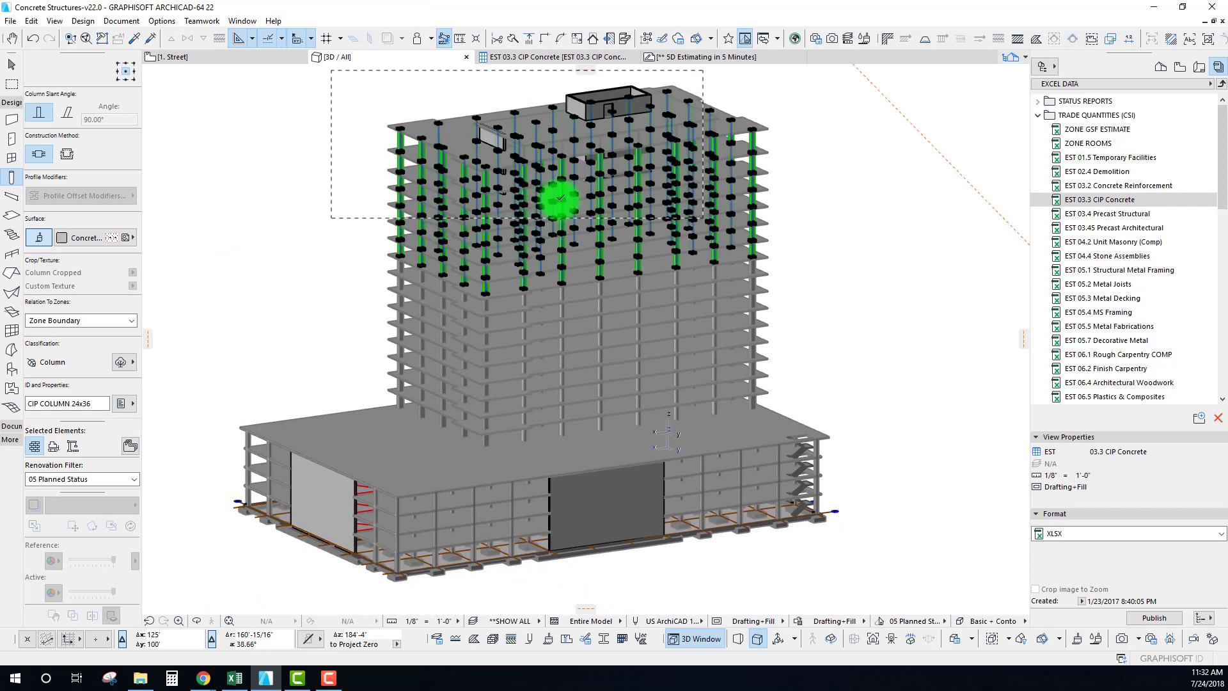
pyautogui.press('Escape')
pyautogui.press('Escape')
# Open the EST 03.3 CIP Concrete schedule and publish it in XLSX format.
pyautogui.keyDown('shift'); pyautogui.moveTo(560, 197); pyautogui.dragTo(574, 296, button='middle'); pyautogui.keyUp('shift')
pyautogui.scroll(1, 484, 315)
pyautogui.moveTo(483, 315); pyautogui.dragTo(535, 252, button='middle')
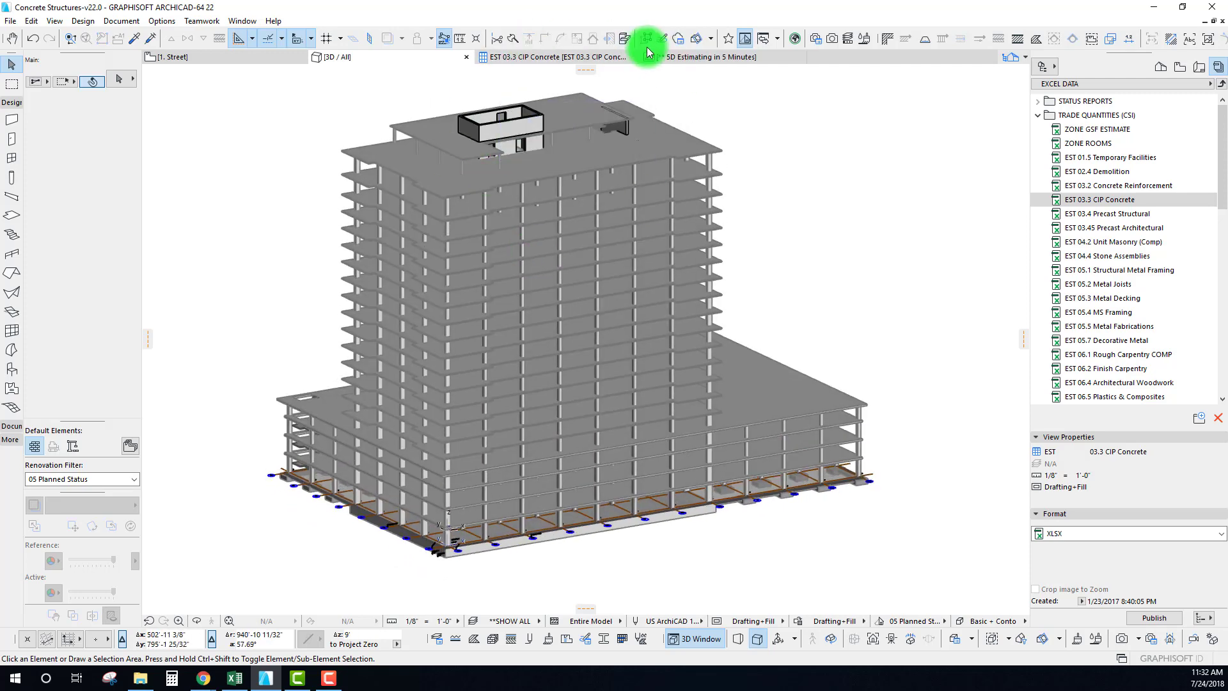
pyautogui.click(514, 58)
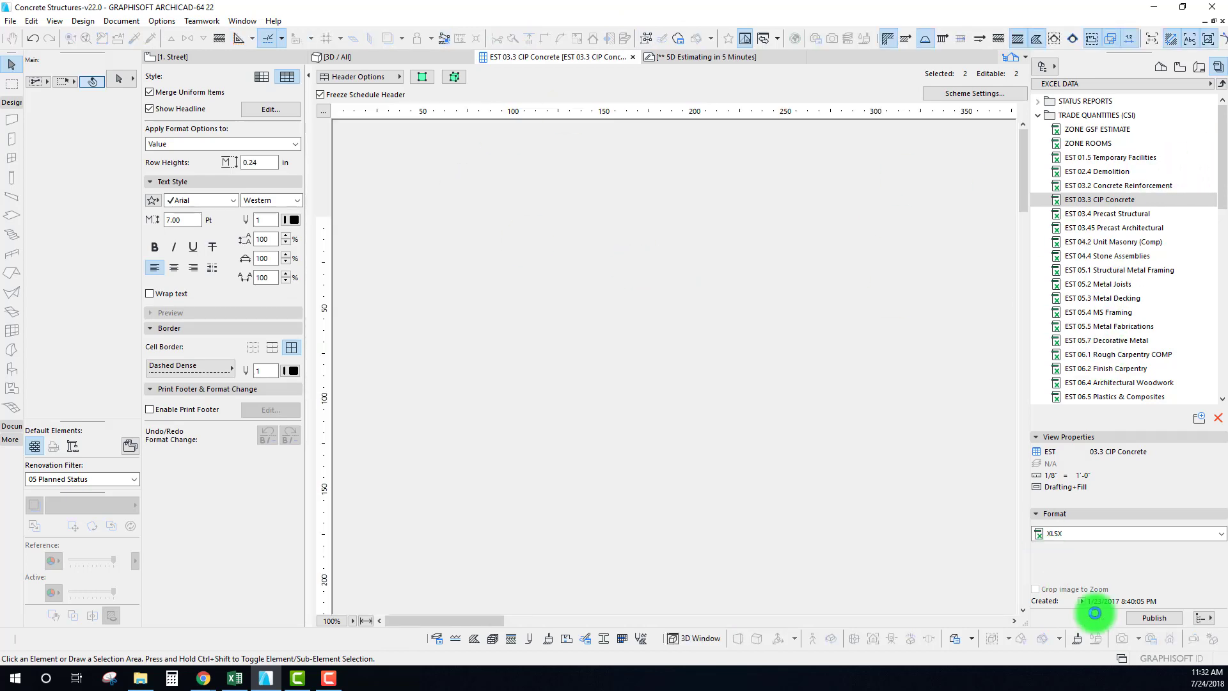
pyautogui.click(1146, 619)
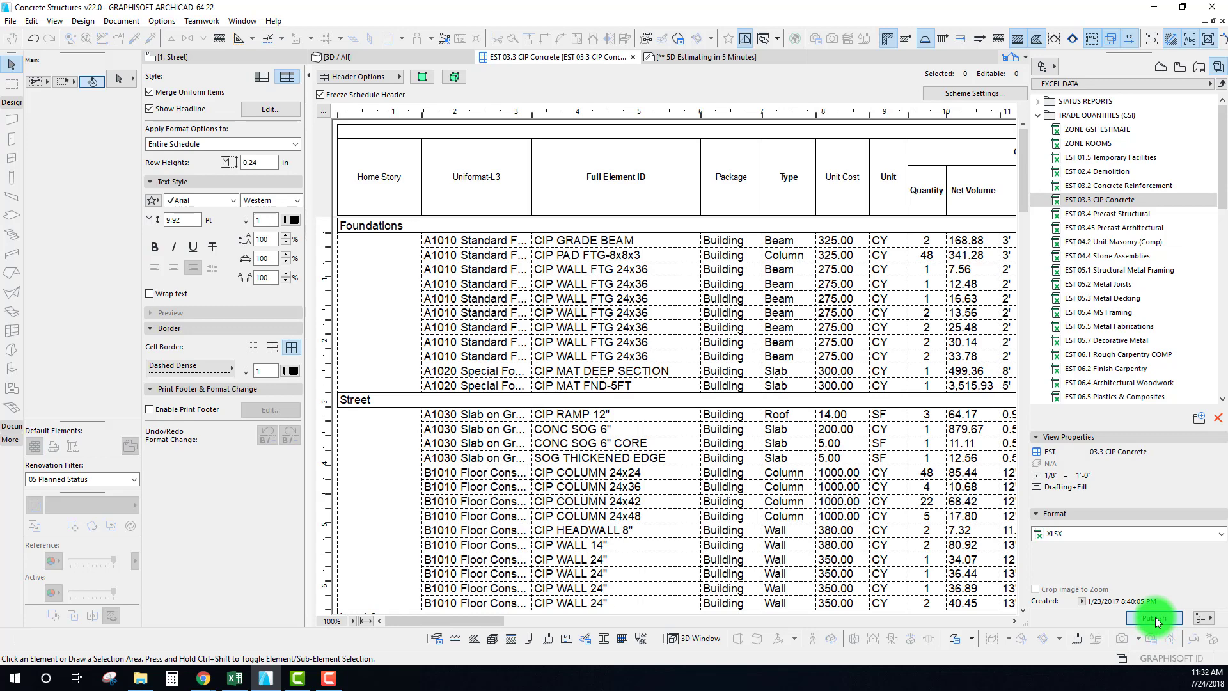
pyautogui.click(740, 360)
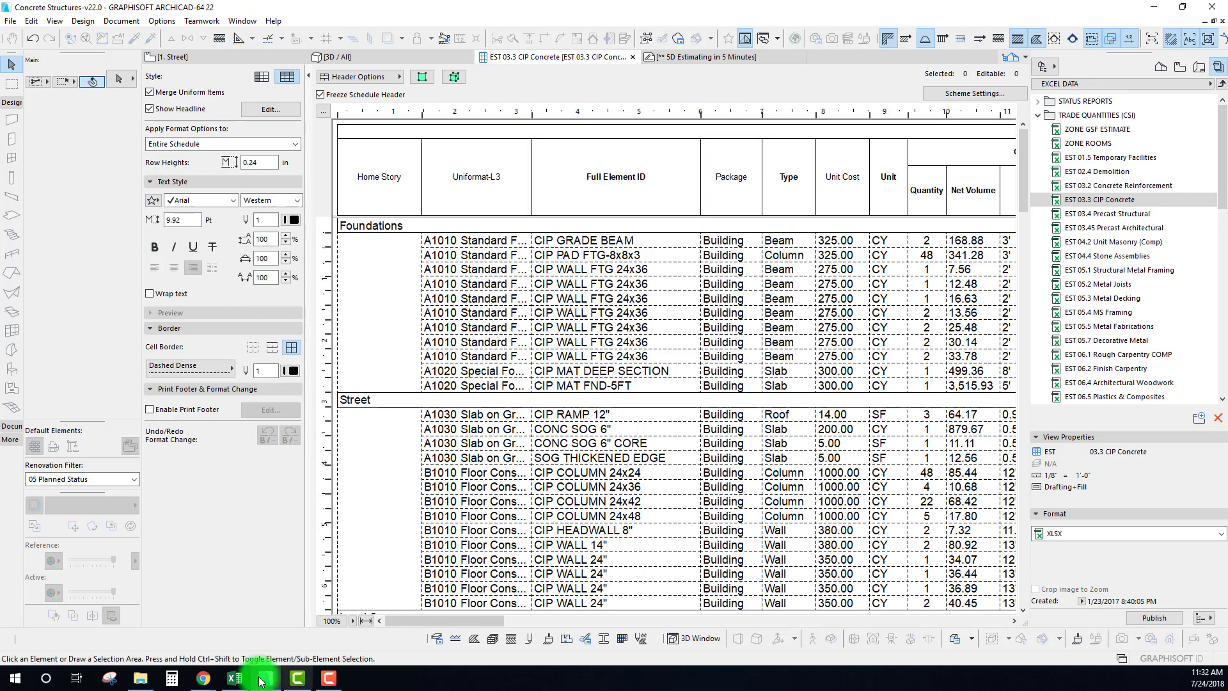
# Switch to ContraBIM-Estimate Template.xlsm in Excel and refresh the data on the Cast in Place Concrete sheet.
pyautogui.click(235, 677)
pyautogui.click(234, 678)
pyautogui.click(235, 678)
pyautogui.click(562, 450)
pyautogui.click(624, 336)
pyautogui.click(518, 451)
pyautogui.hotkey('ctrl', 'r')
pyautogui.click(627, 378)
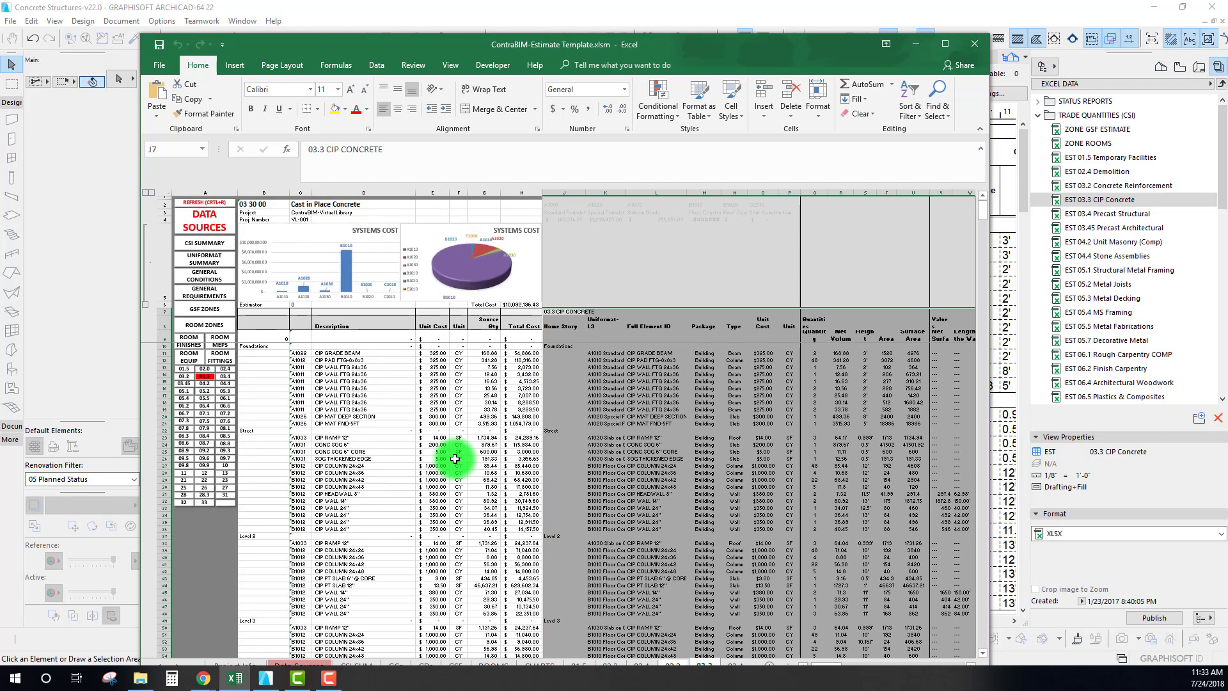
# Review the Total Cost and the line items on the Cast in Place Concrete sheet.
pyautogui.click(406, 437)
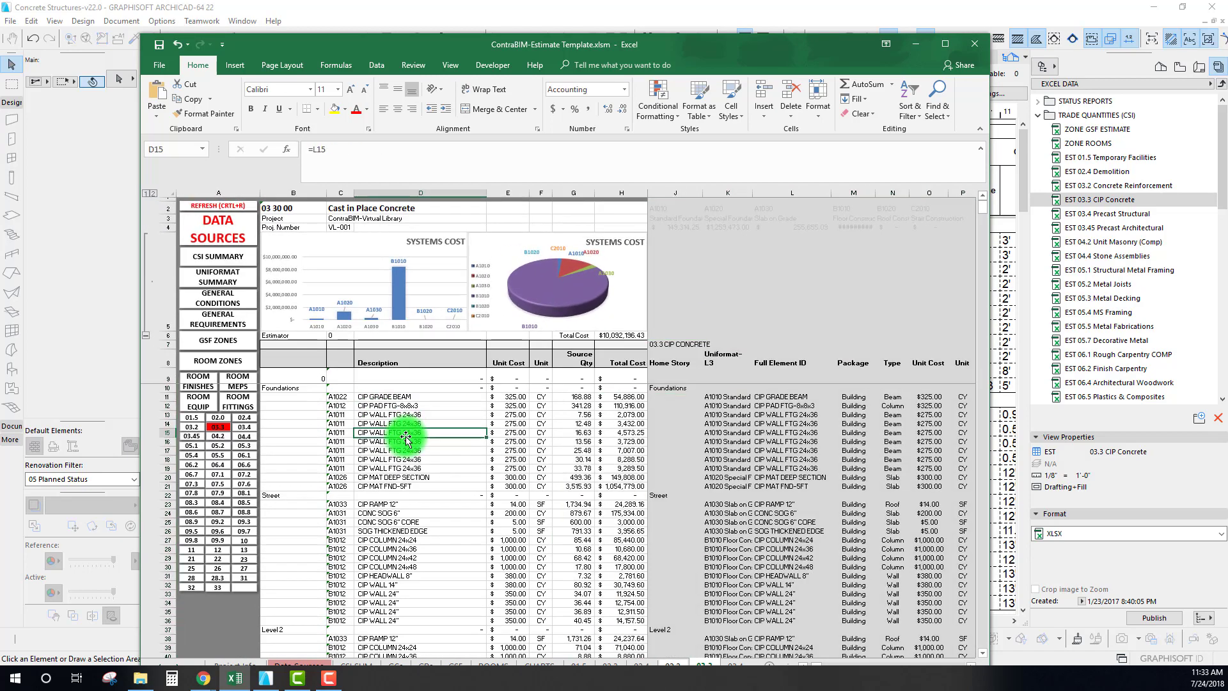
pyautogui.scroll(-7, 418, 439)
pyautogui.scroll(7, 417, 442)
pyautogui.moveTo(486, 44); pyautogui.dragTo(530, 28)
pyautogui.click(961, 45)
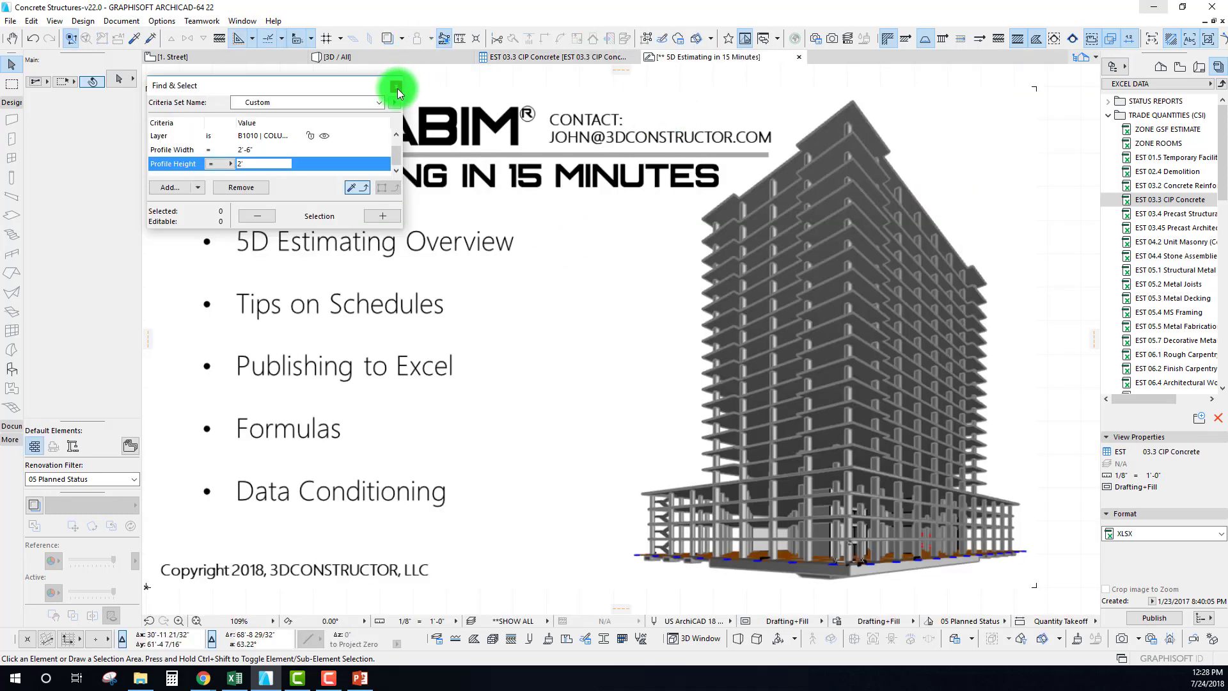
# Close the Find & Select palette on the 5D Estimating in 15 Minutes worksheet in ARCHICAD.
pyautogui.click(397, 88)
pyautogui.moveTo(637, 364); pyautogui.dragTo(669, 363, button='middle')
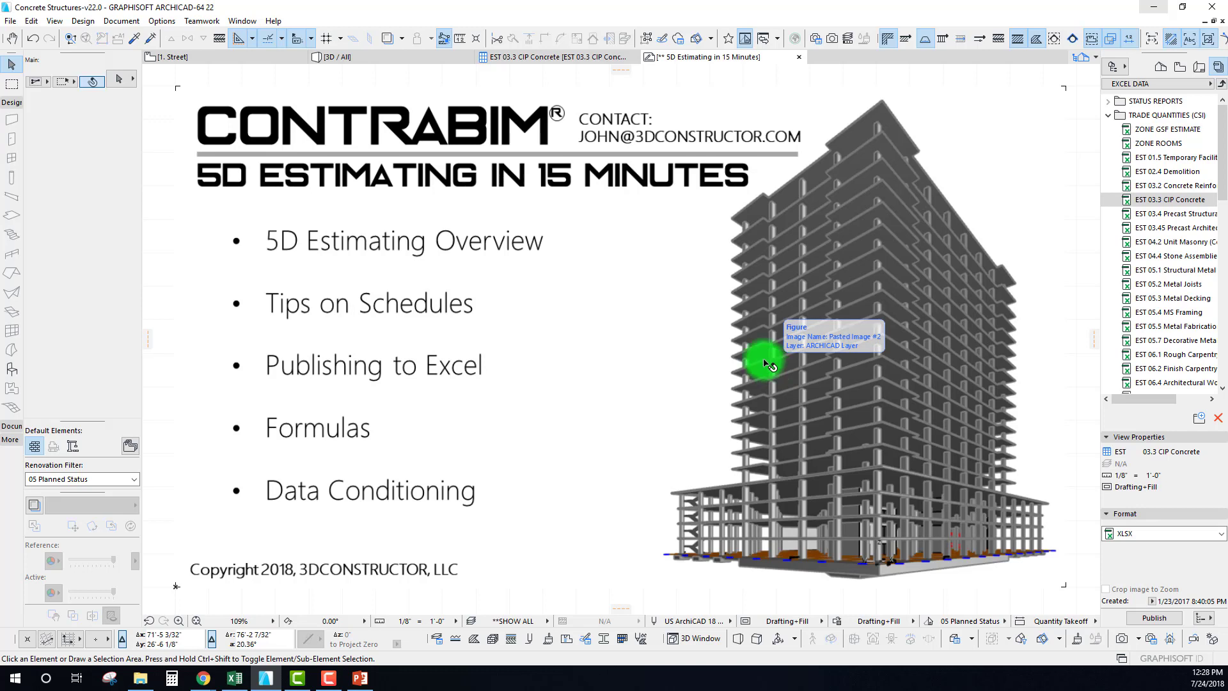
pyautogui.moveTo(682, 342); pyautogui.dragTo(682, 347, button='middle')
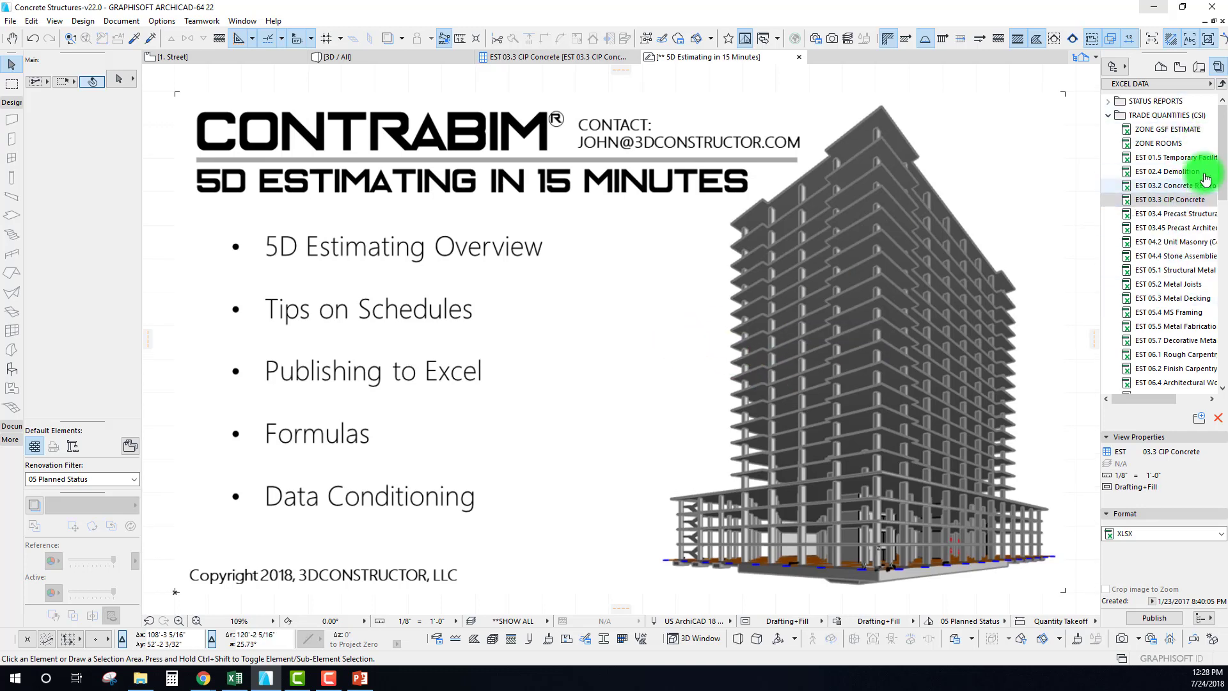
pyautogui.scroll(-4, 1220, 166)
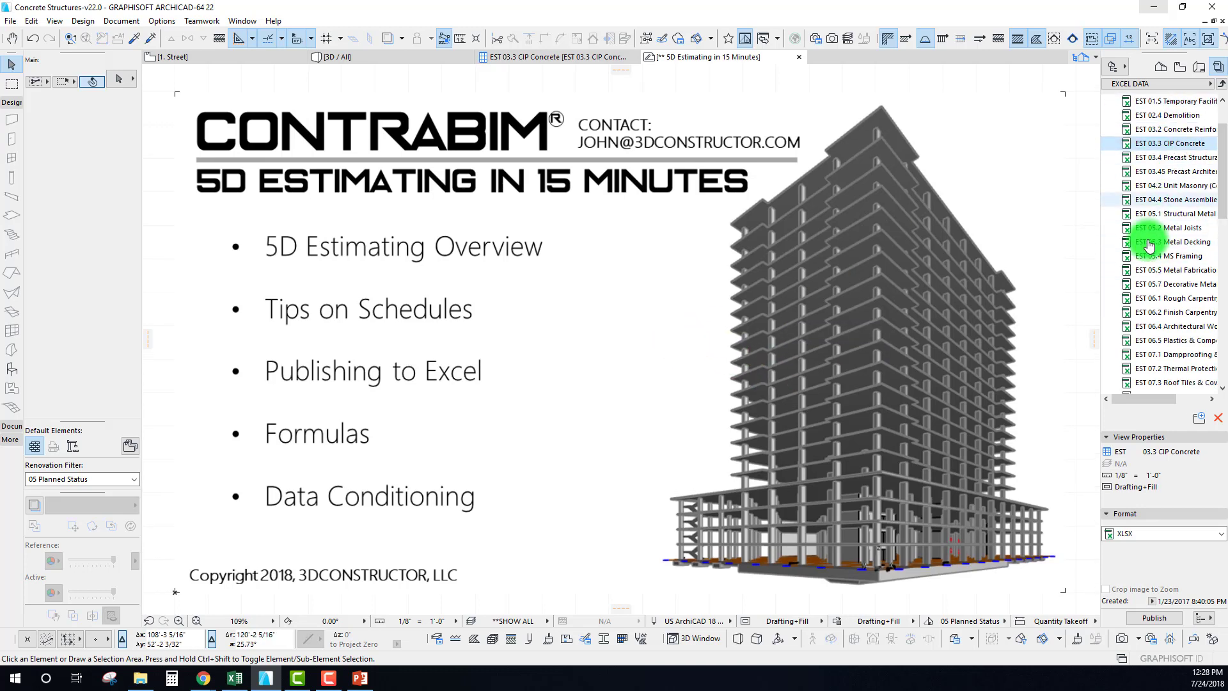
pyautogui.moveTo(1225, 177); pyautogui.dragTo(1211, 154)
pyautogui.moveTo(675, 359); pyautogui.dragTo(670, 357, button='middle')
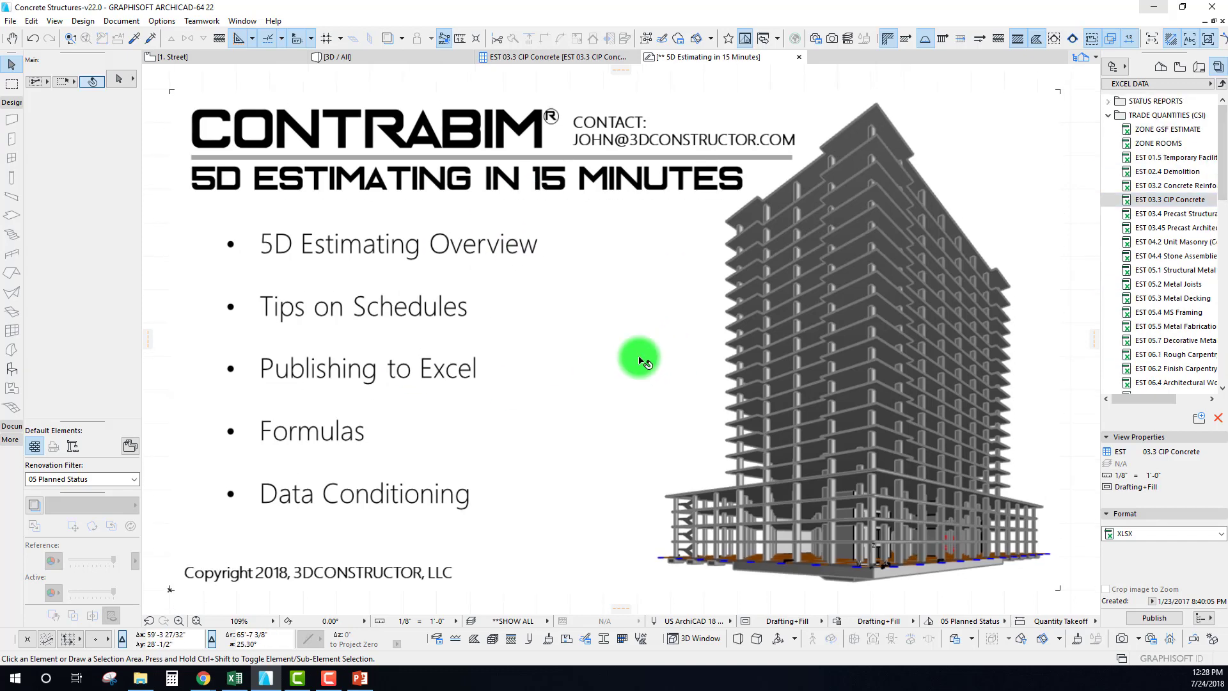
pyautogui.click(903, 455)
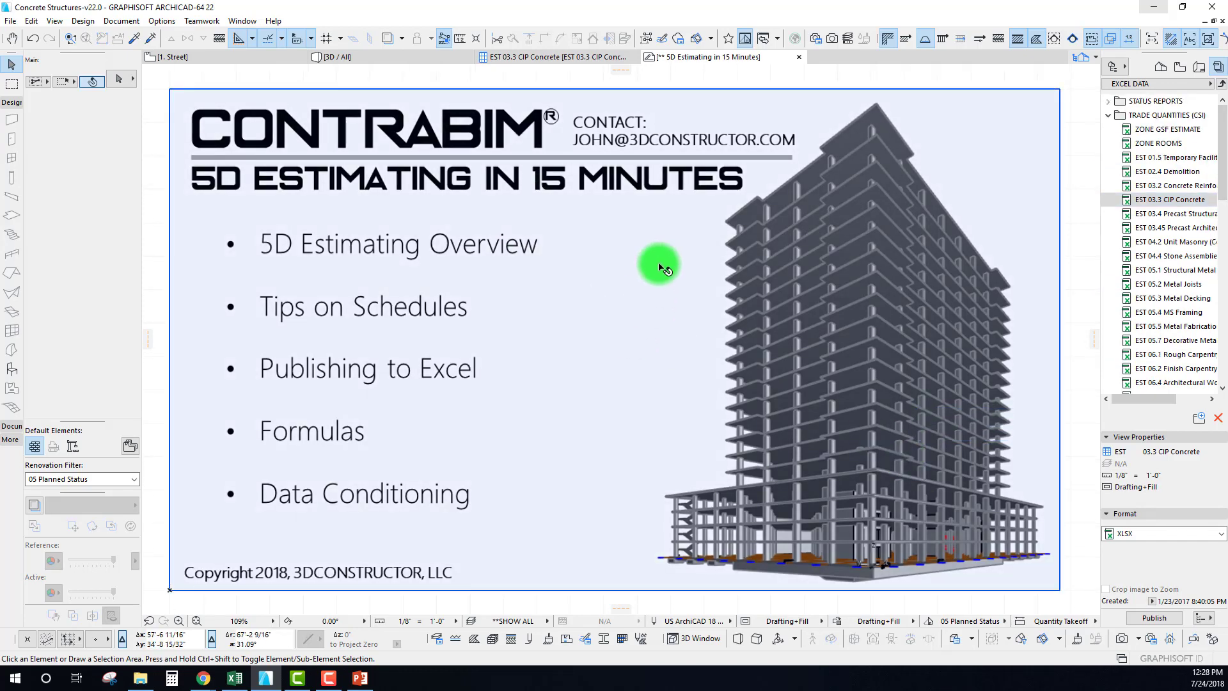
pyautogui.click(679, 83)
pyautogui.moveTo(683, 79); pyautogui.dragTo(683, 81, button='middle')
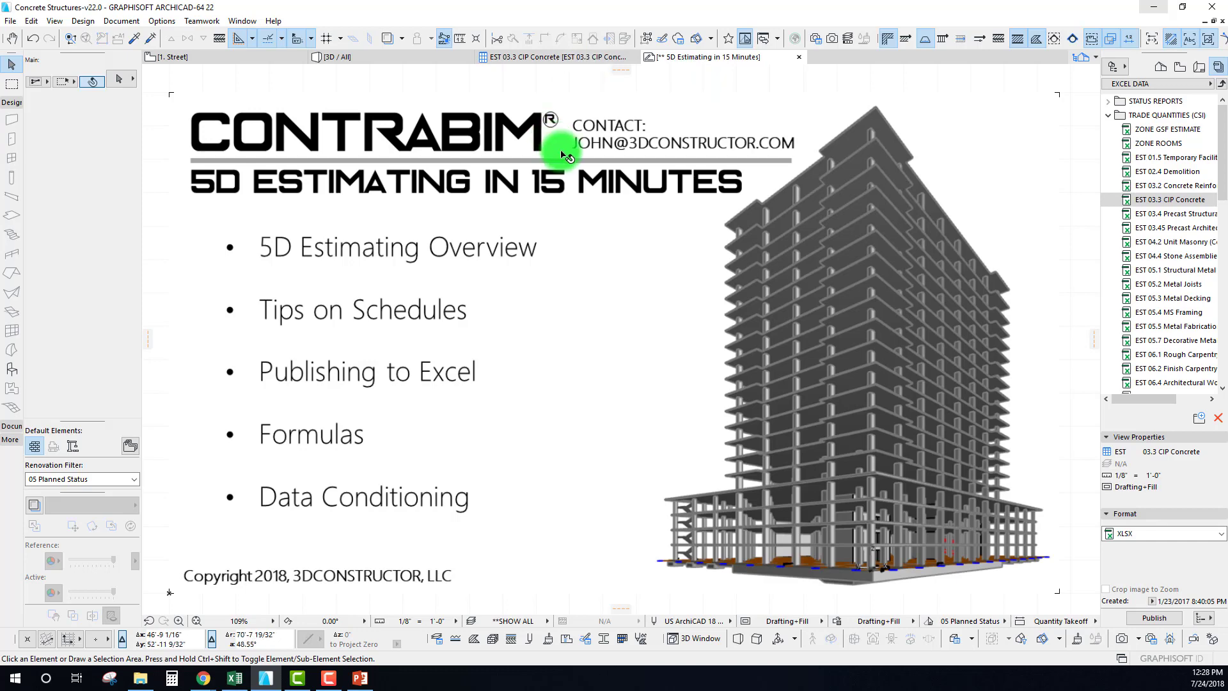
pyautogui.moveTo(626, 172); pyautogui.dragTo(628, 169, button='middle')
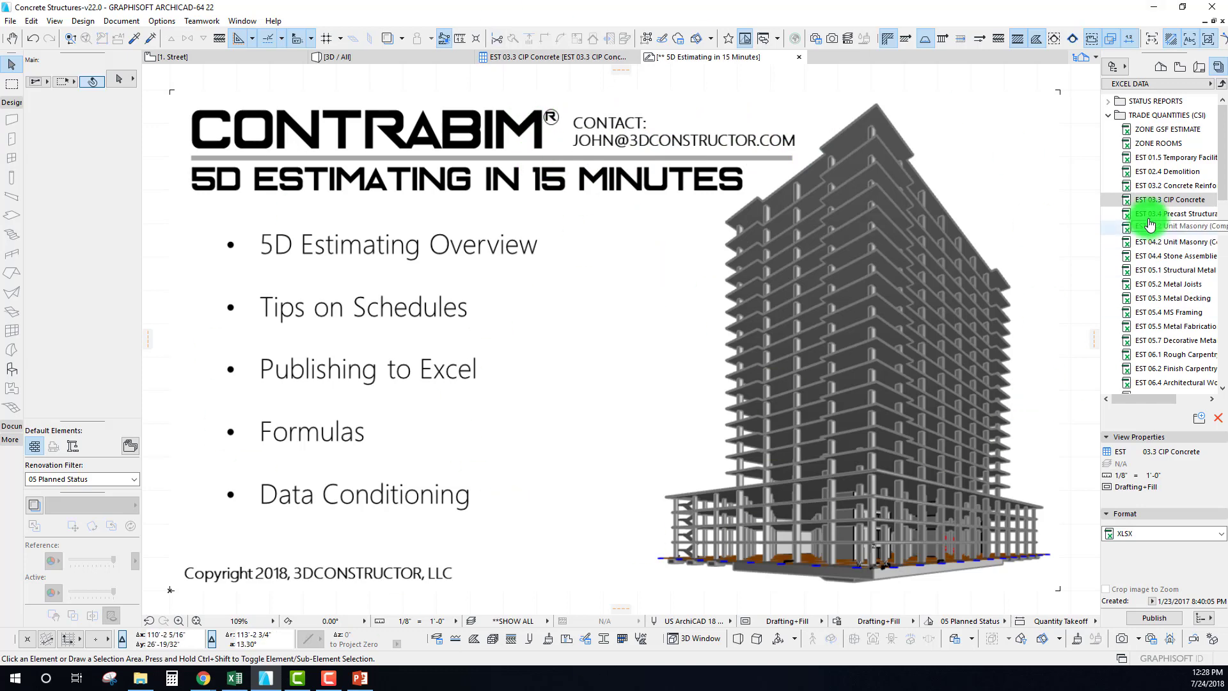
pyautogui.moveTo(641, 324); pyautogui.dragTo(642, 328, button='middle')
pyautogui.click(643, 330)
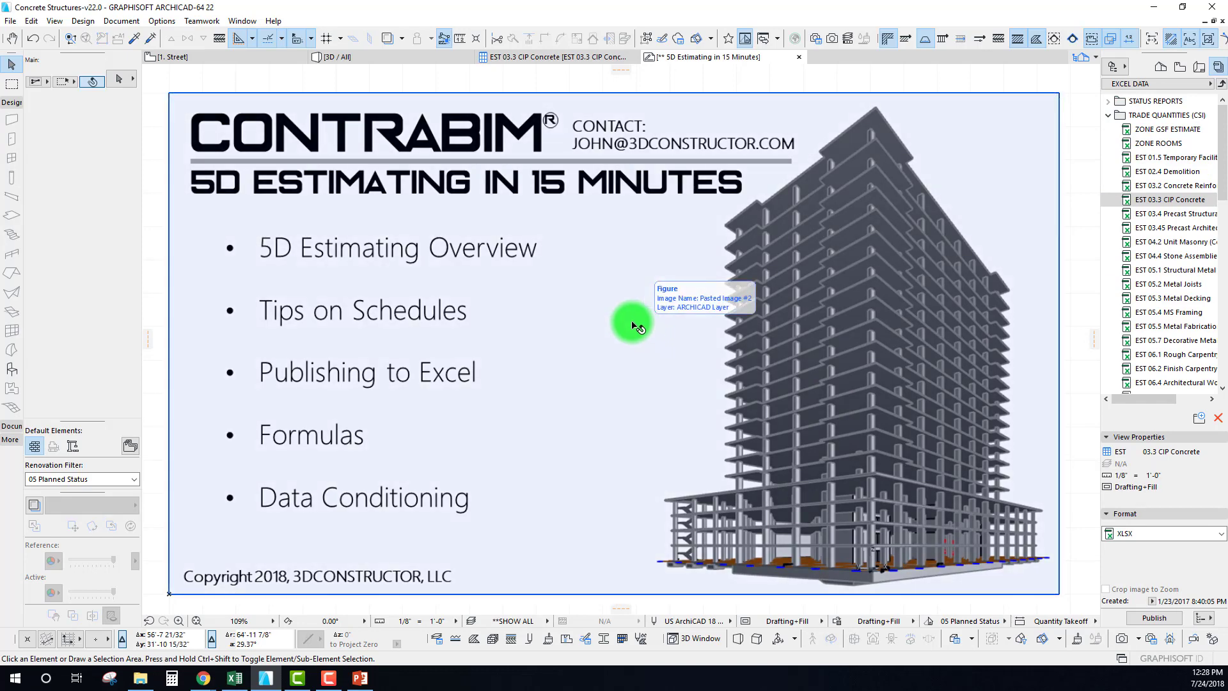
pyautogui.click(650, 91)
pyautogui.moveTo(658, 86); pyautogui.dragTo(662, 88, button='middle')
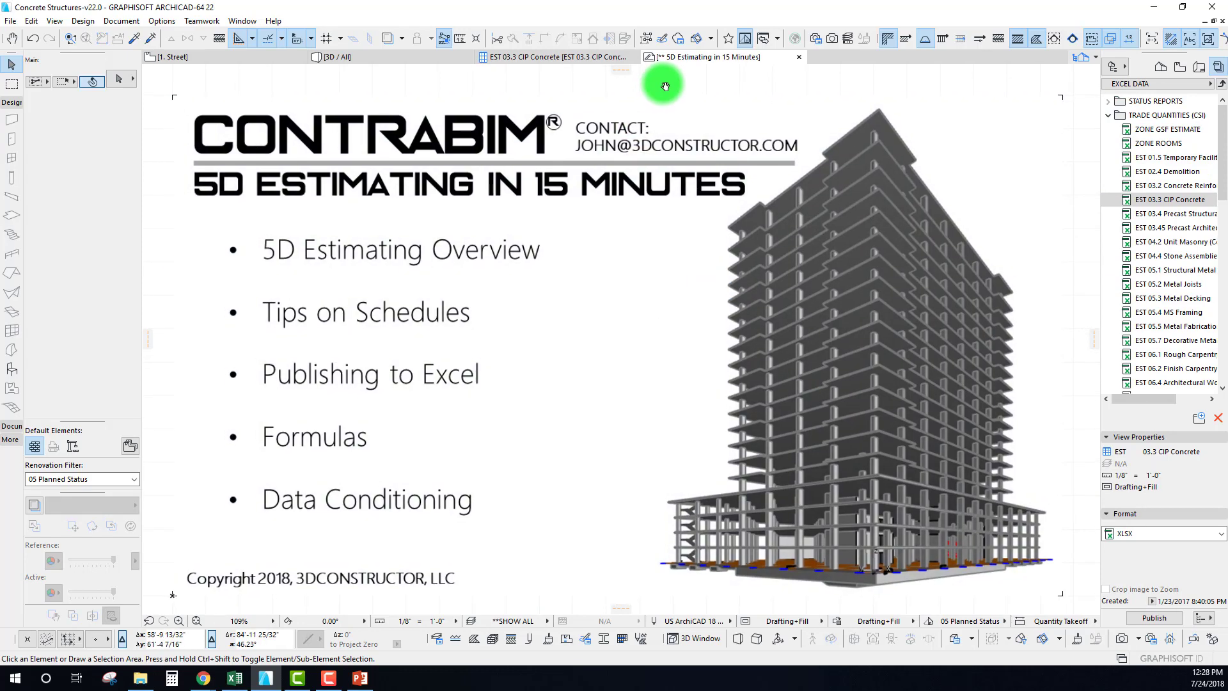
pyautogui.click(476, 528)
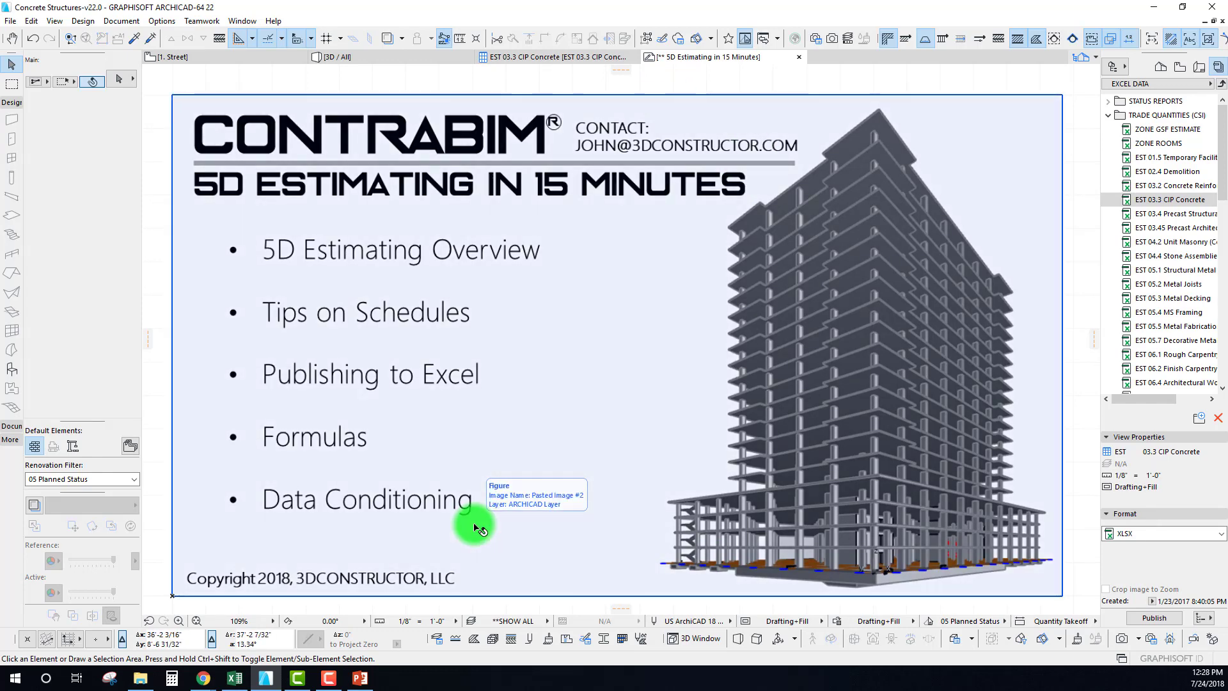
pyautogui.click(1083, 280)
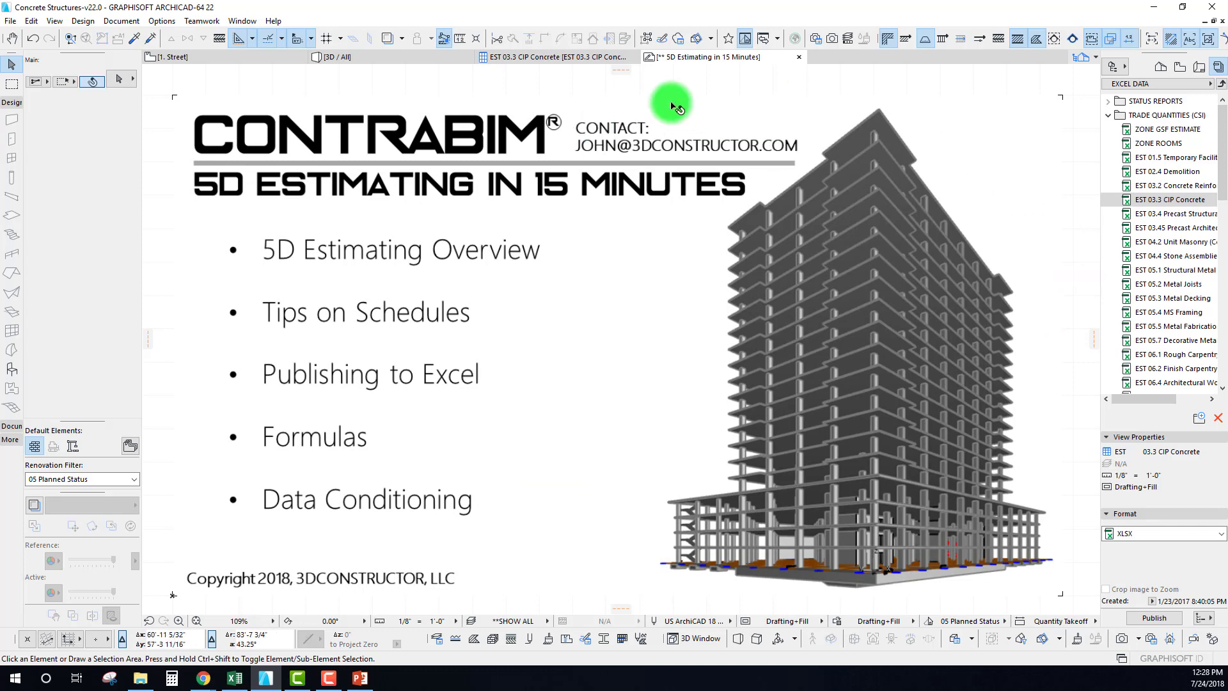
pyautogui.click(664, 133)
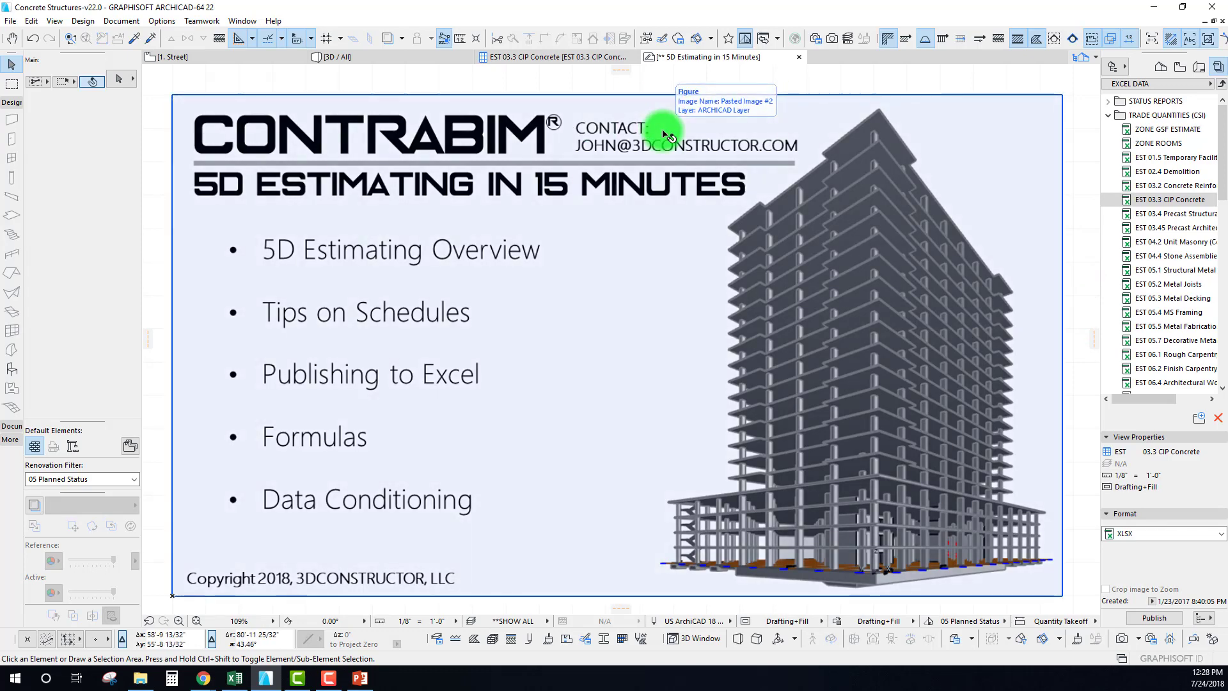
pyautogui.click(167, 292)
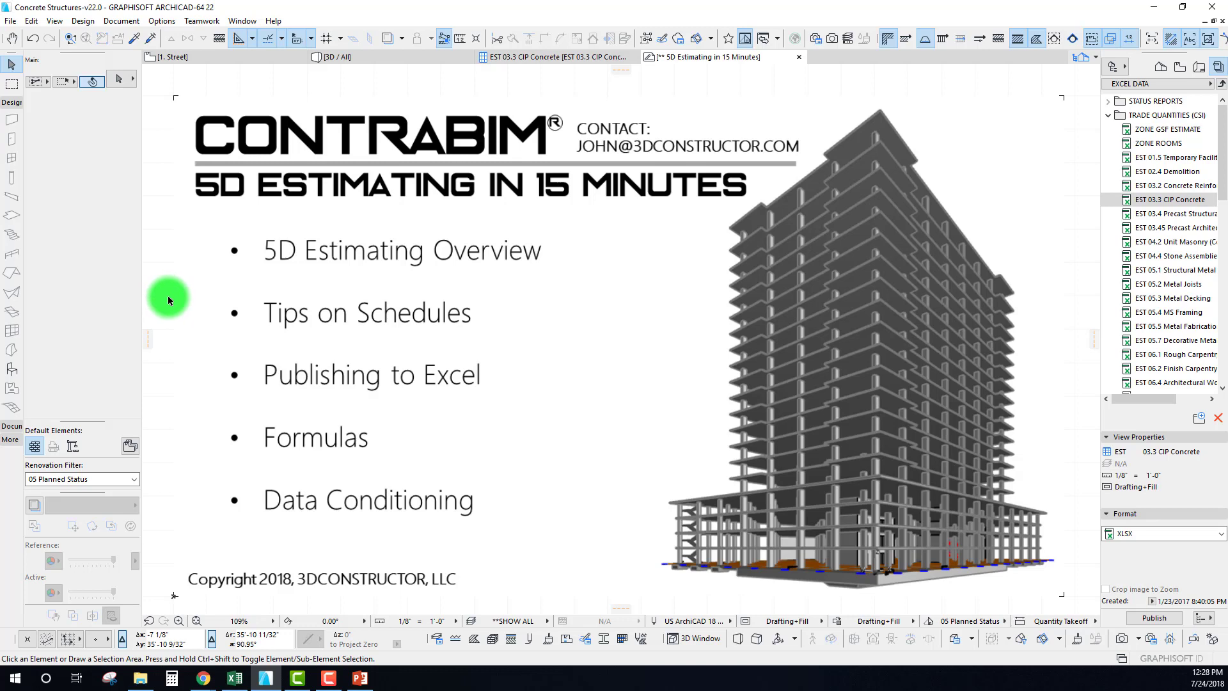
pyautogui.moveTo(326, 325); pyautogui.dragTo(324, 320, button='middle')
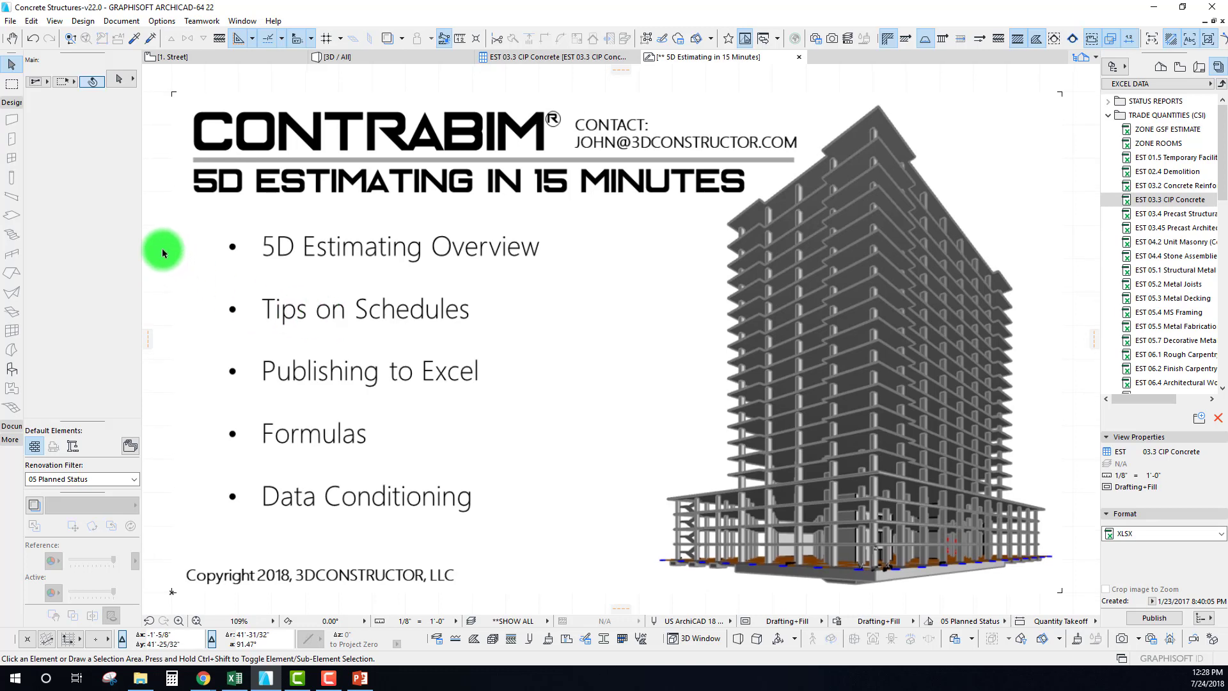